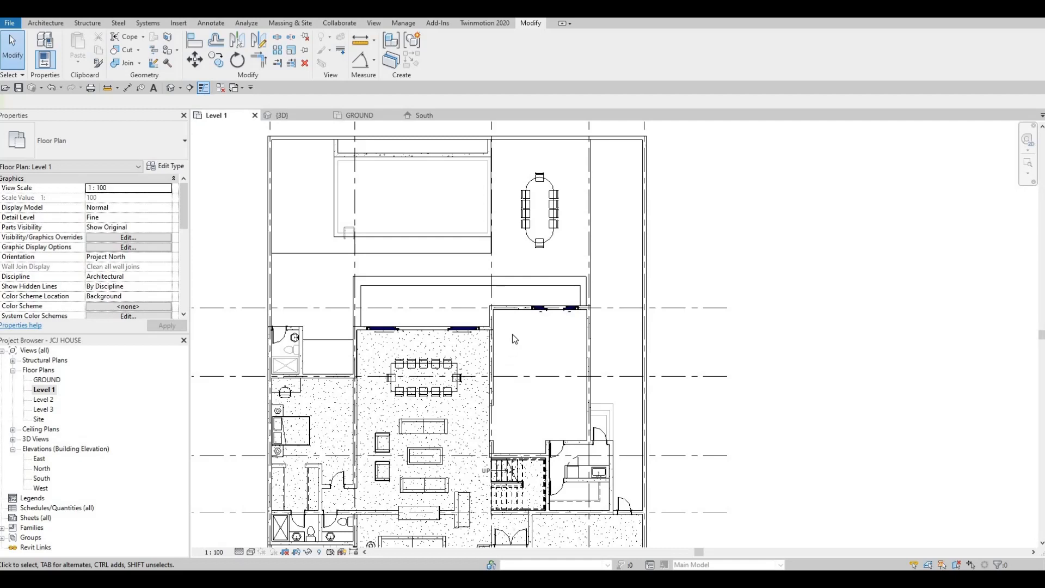
Create a new in-place model in the Generic Models category, keeping the default name
scroll(512, 334, "up", 2)
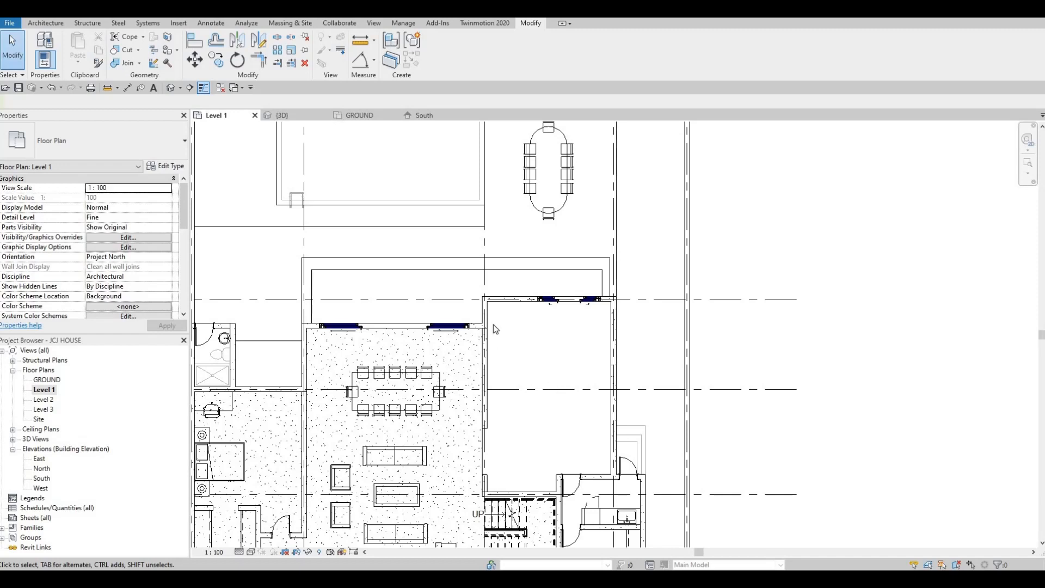
scroll(498, 329, "up", 2)
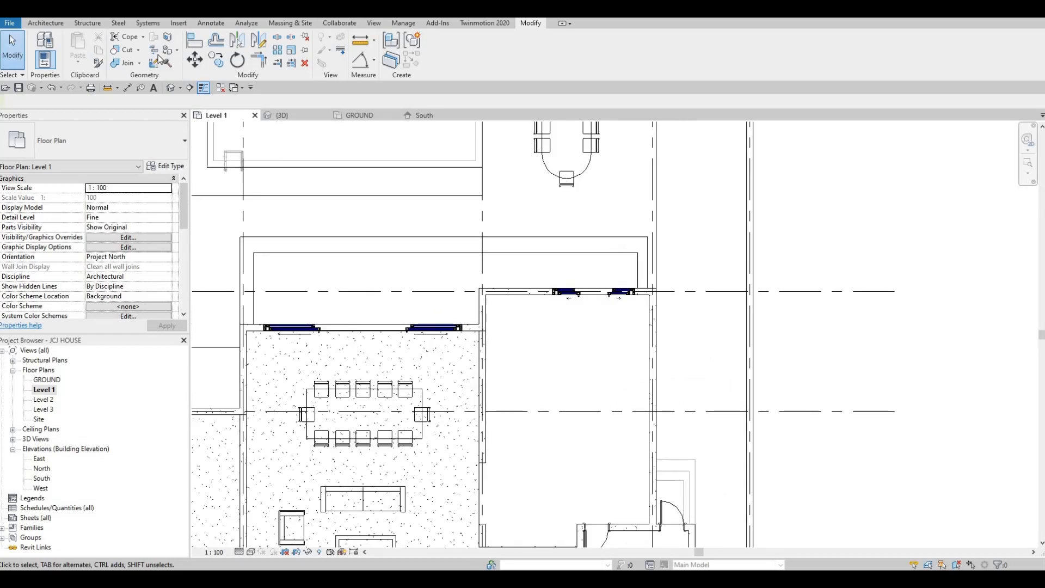
left_click(46, 23)
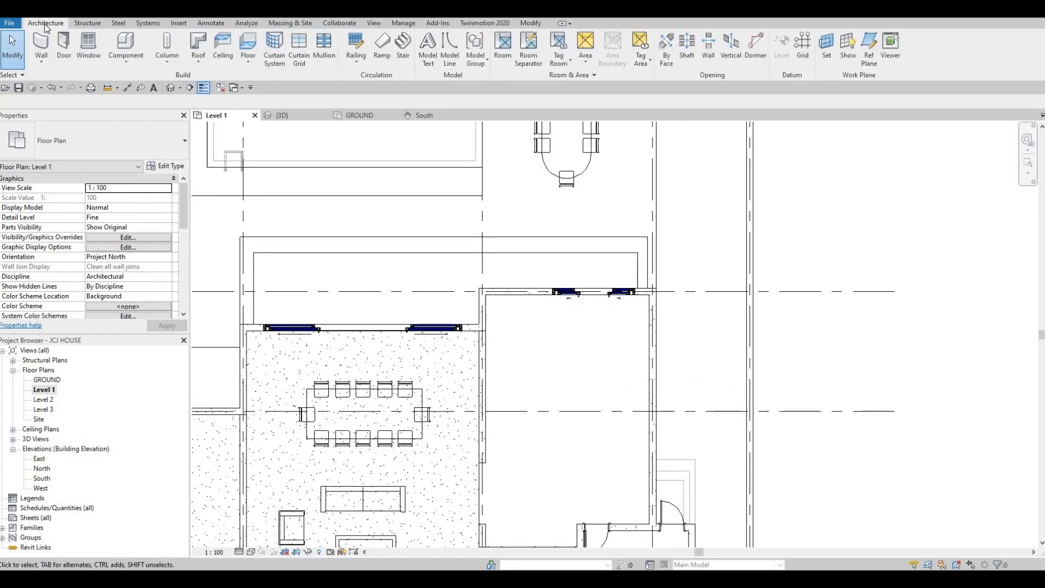
left_click(132, 62)
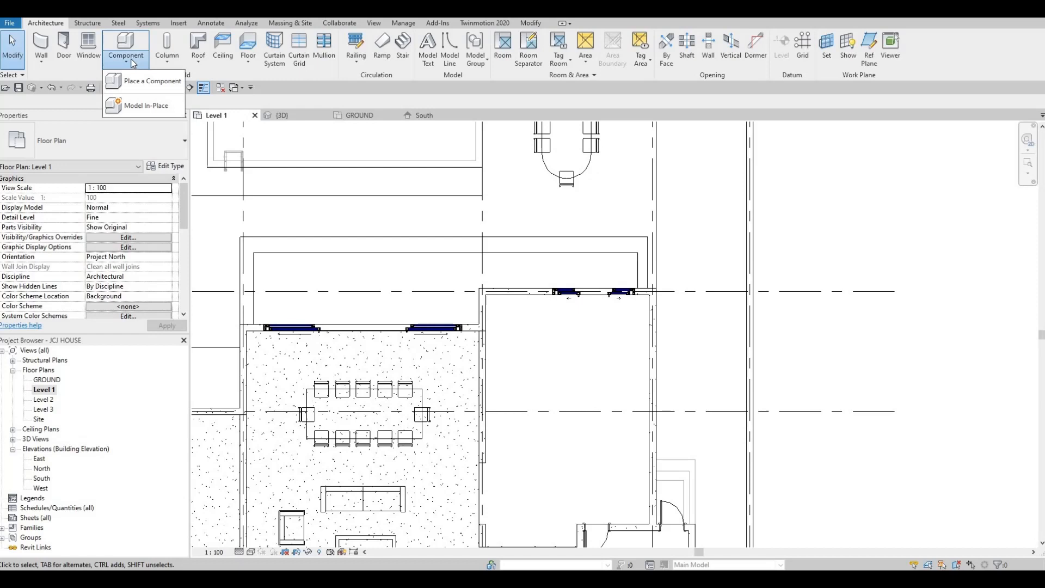
left_click(164, 111)
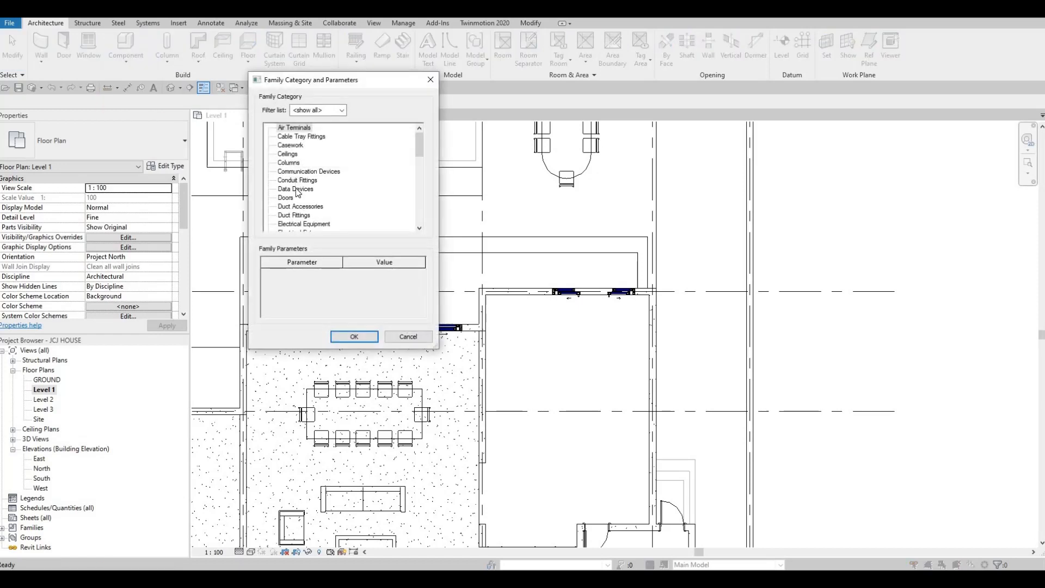
scroll(293, 209, "down", 2)
scroll(294, 215, "down", 1)
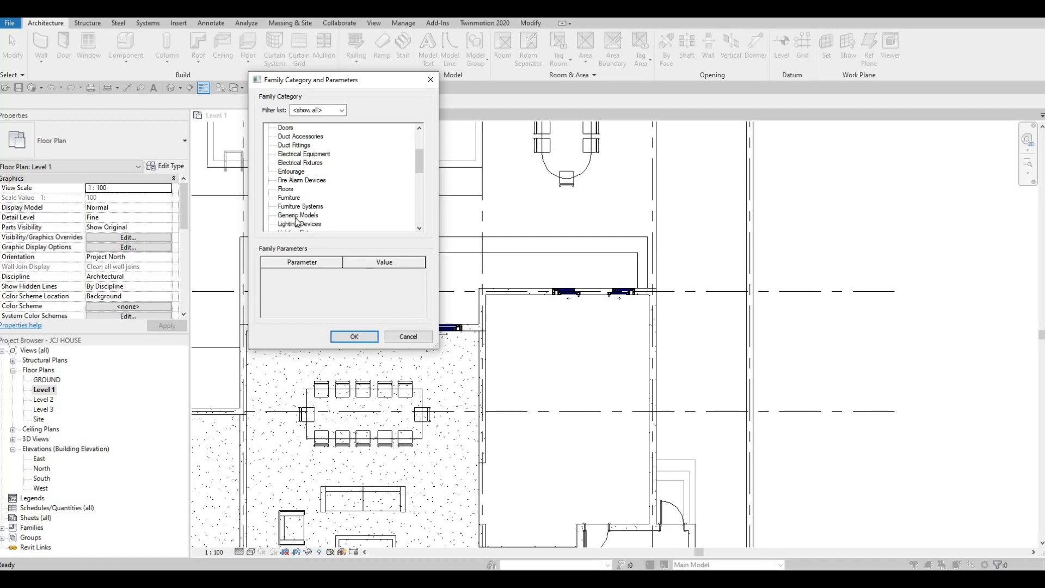
left_click(296, 215)
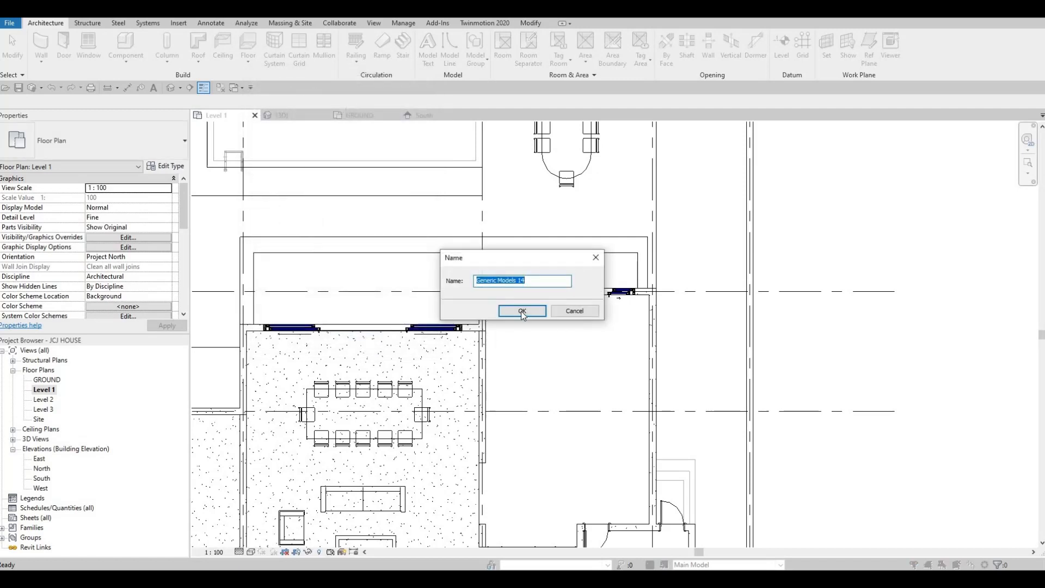
left_click(523, 311)
Start an Extrusion and assign it the Glulam 32c material, added from the AEC Materials wood library
scroll(403, 288, "down", 2)
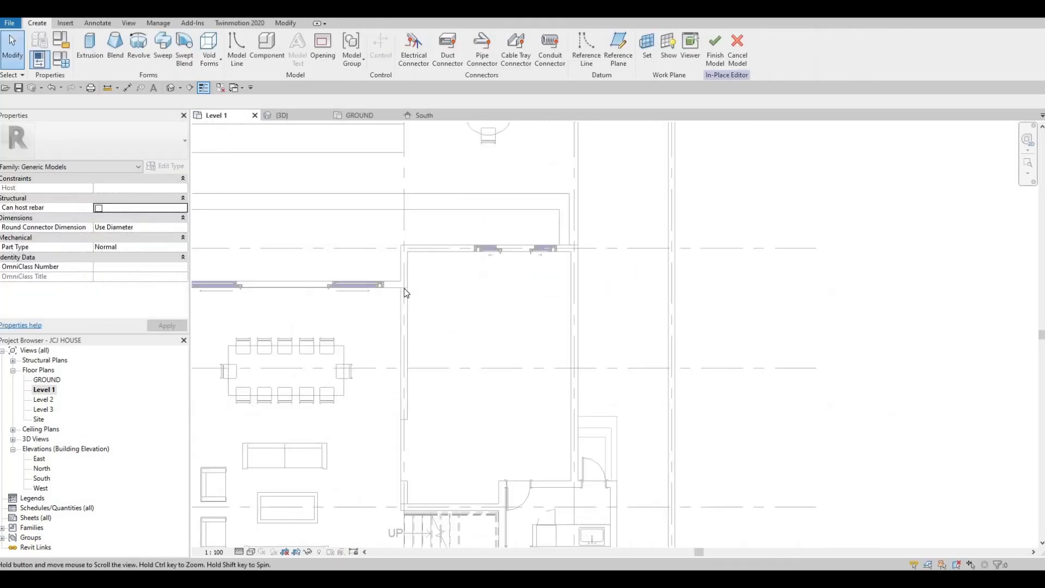
middle_click_drag(404, 289, 396, 304)
middle_click_drag(449, 278, 468, 278)
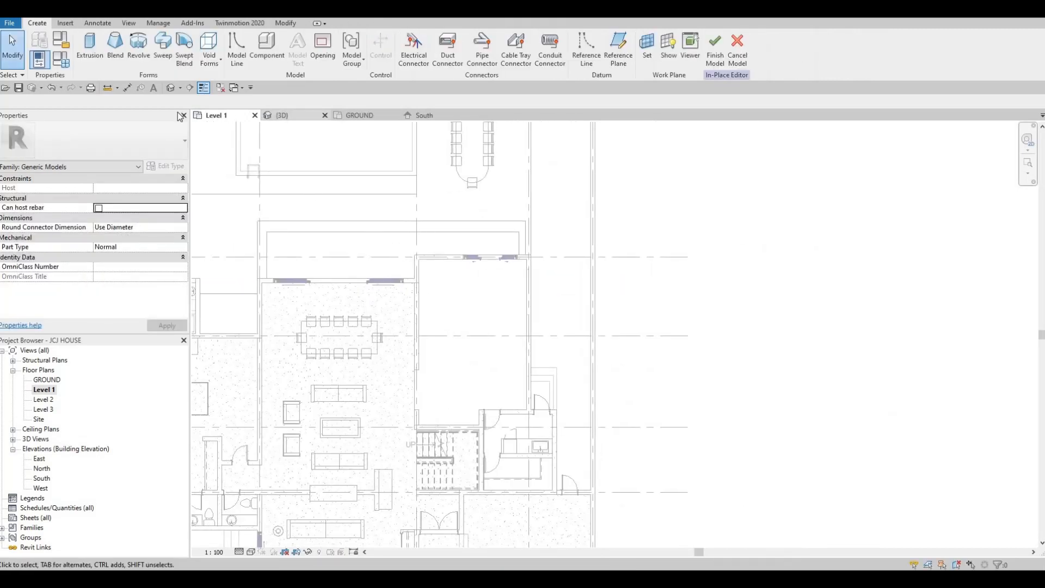
left_click(89, 51)
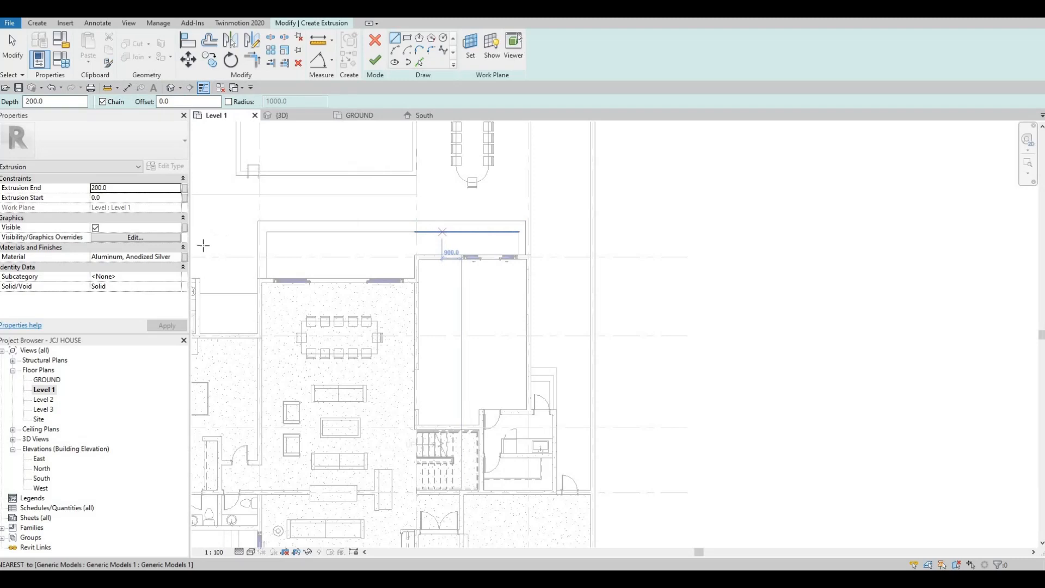
left_click(178, 248)
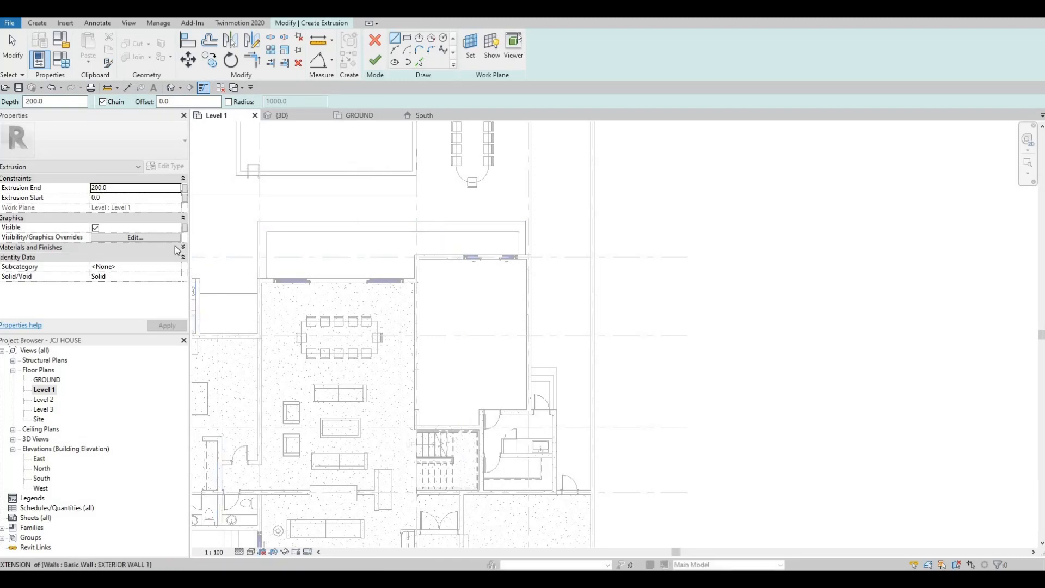
left_click(182, 248)
left_click(182, 259)
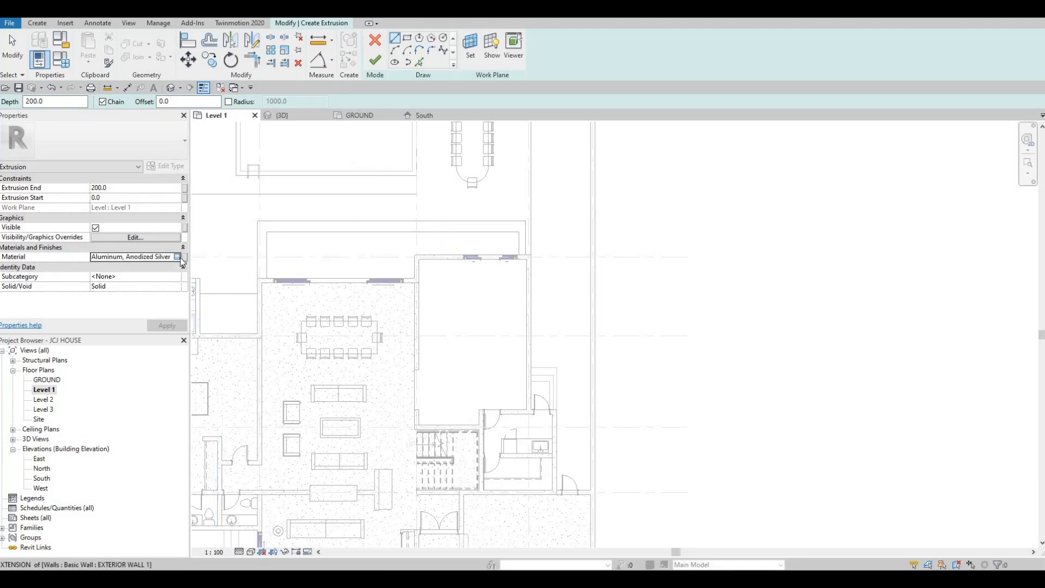
left_click(184, 257)
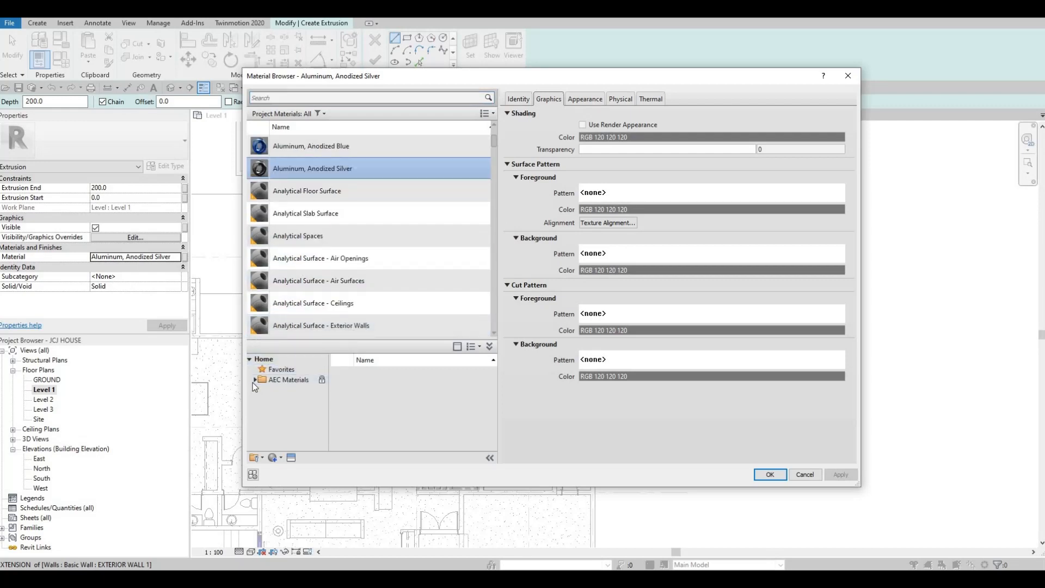
left_click(255, 380)
scroll(304, 414, "down", 3)
scroll(304, 413, "down", 1)
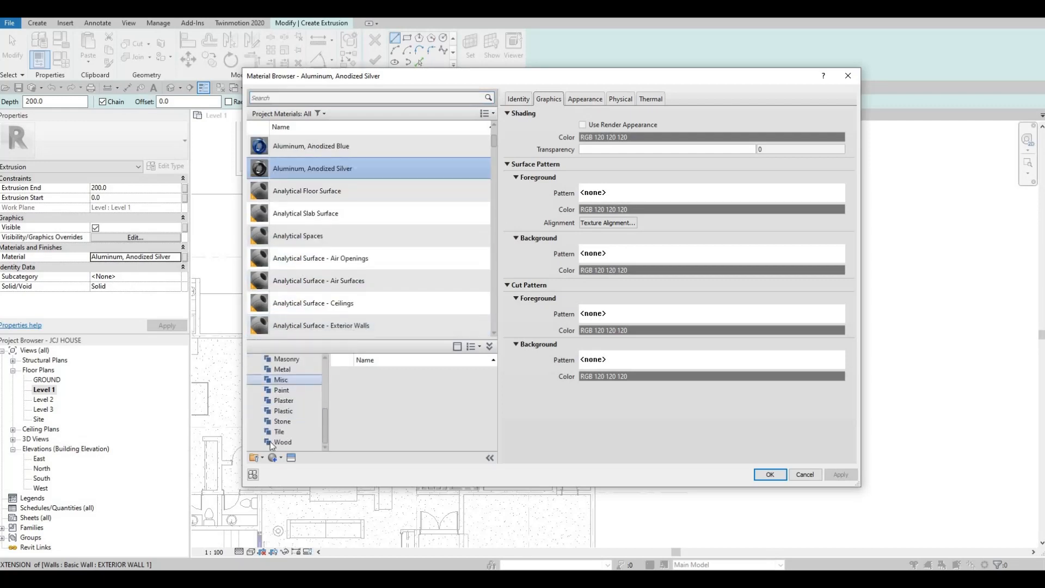
left_click(284, 441)
scroll(429, 410, "down", 6)
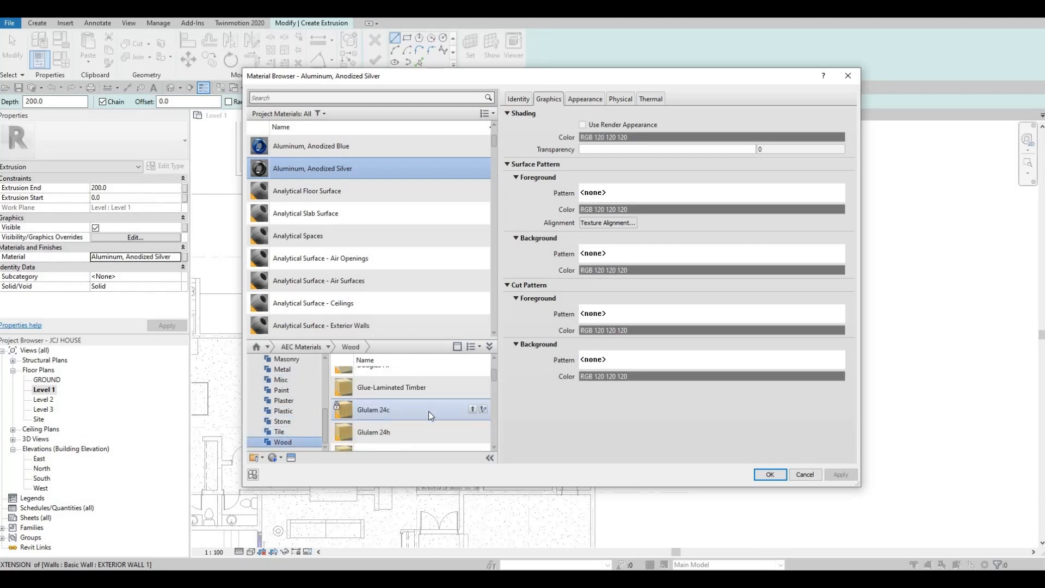
left_click_drag(473, 380, 438, 296)
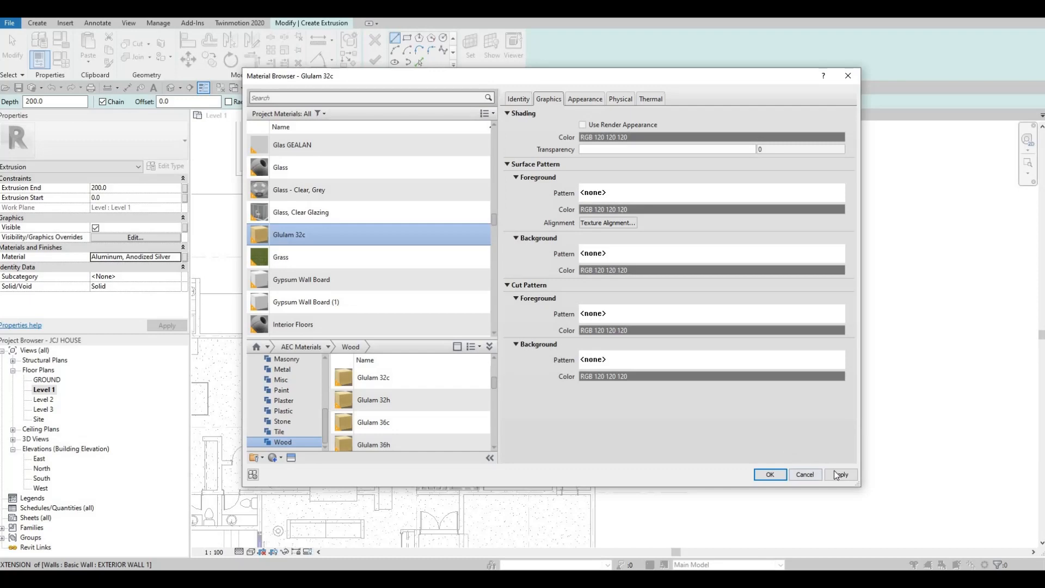
left_click(770, 474)
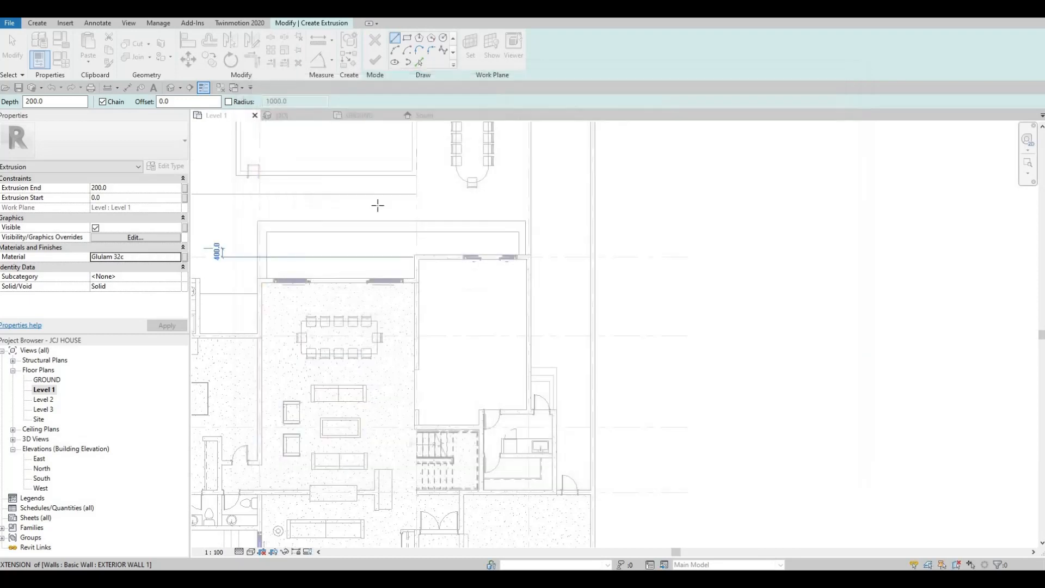
Sketch a rectangle along the room's inner wall, about 663 mm wide and 5080 mm long
left_click(408, 38)
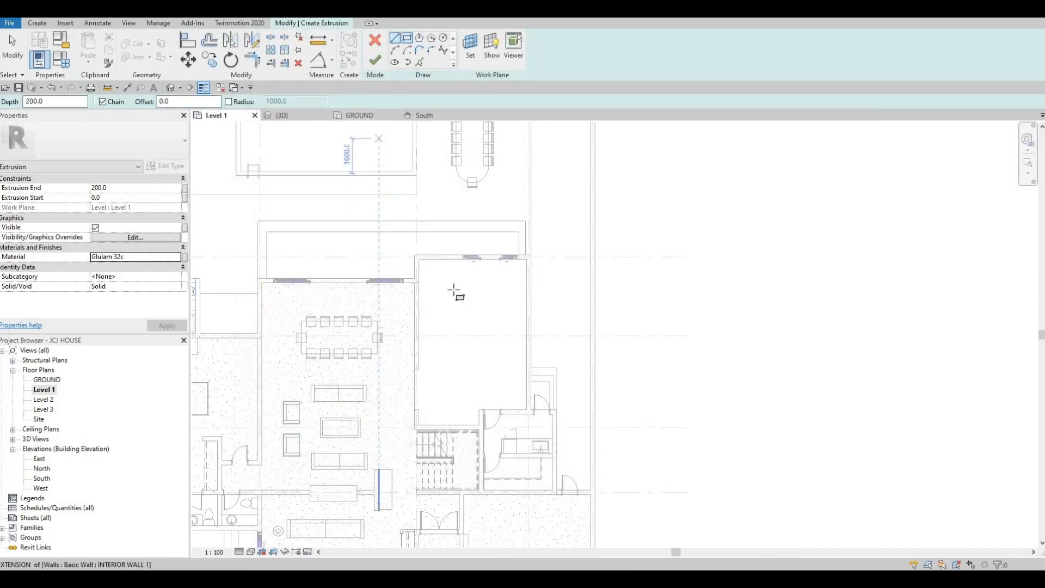
scroll(385, 226, "up", 4)
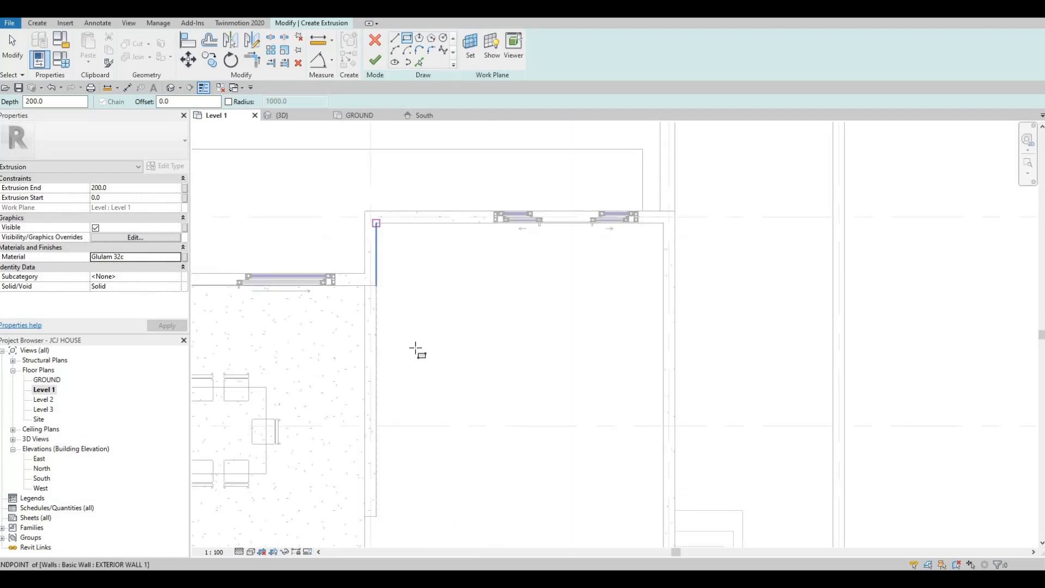
left_click(375, 223)
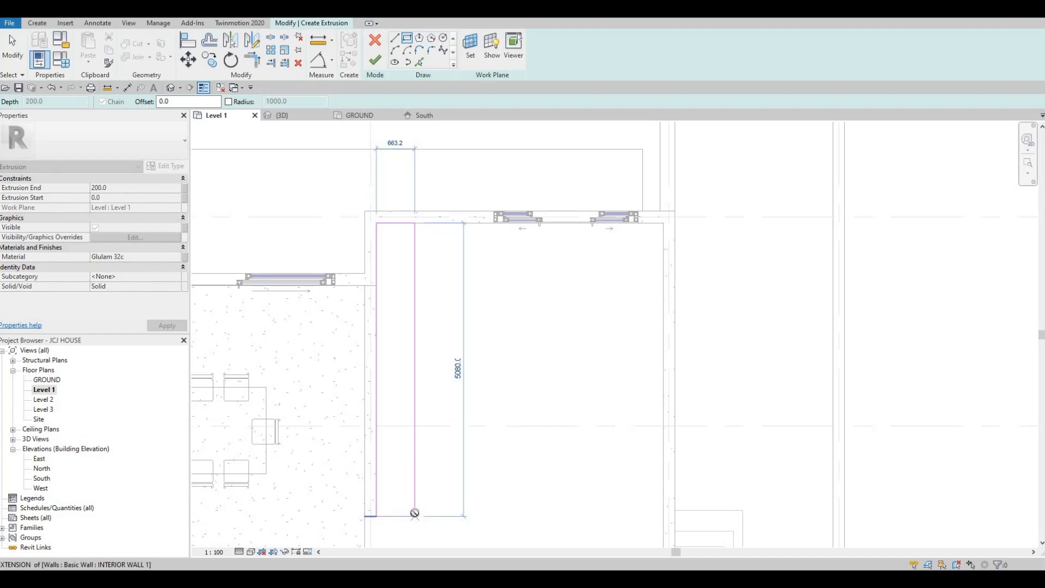
key("Escape")
key("Escape")
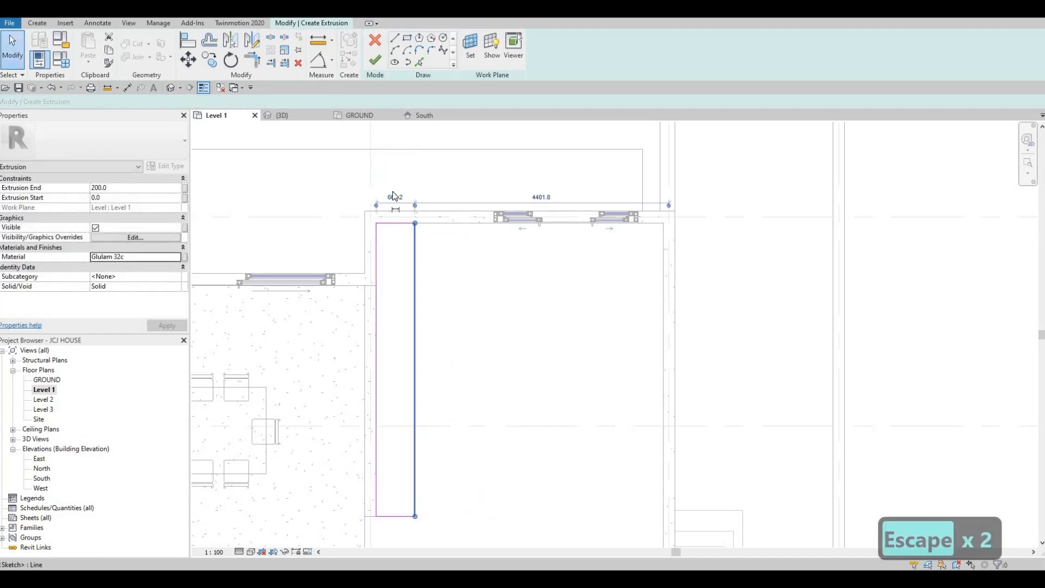
Set the rectangle's width to 700 mm and finish the extrusion sketch
left_click(393, 194)
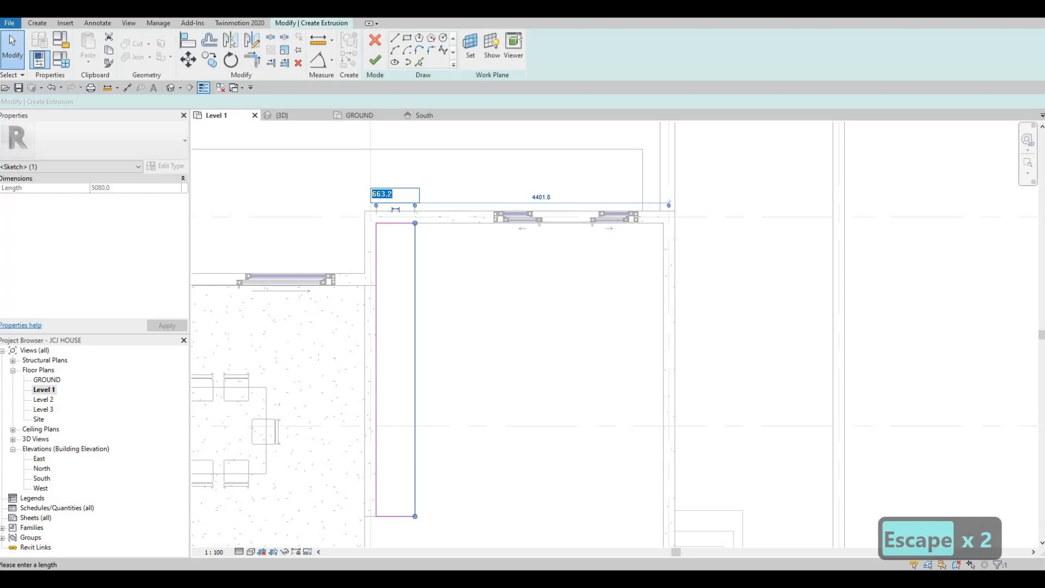
type("700")
key("Return")
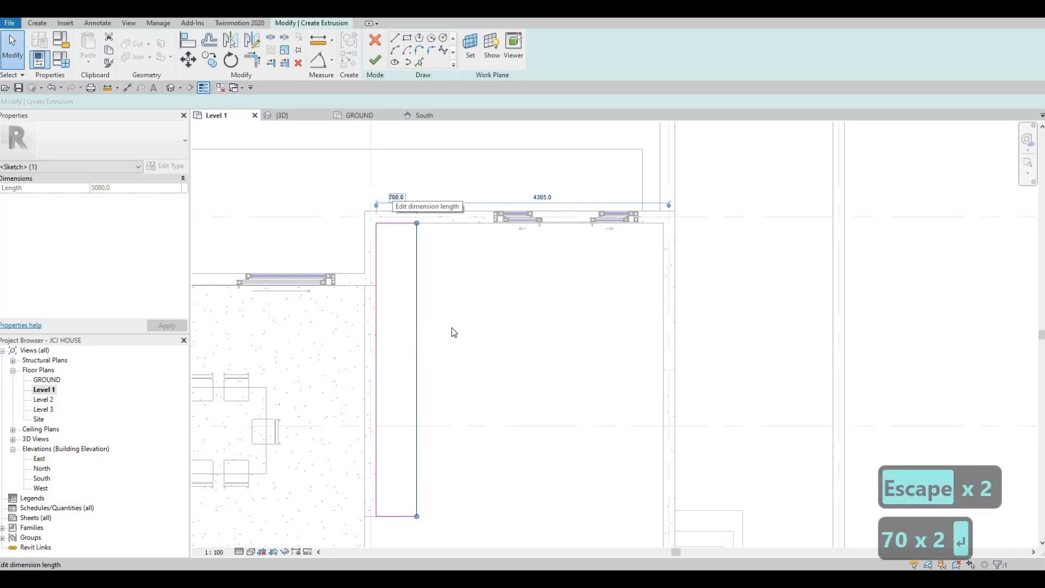
scroll(454, 333, "down", 2)
key("Escape")
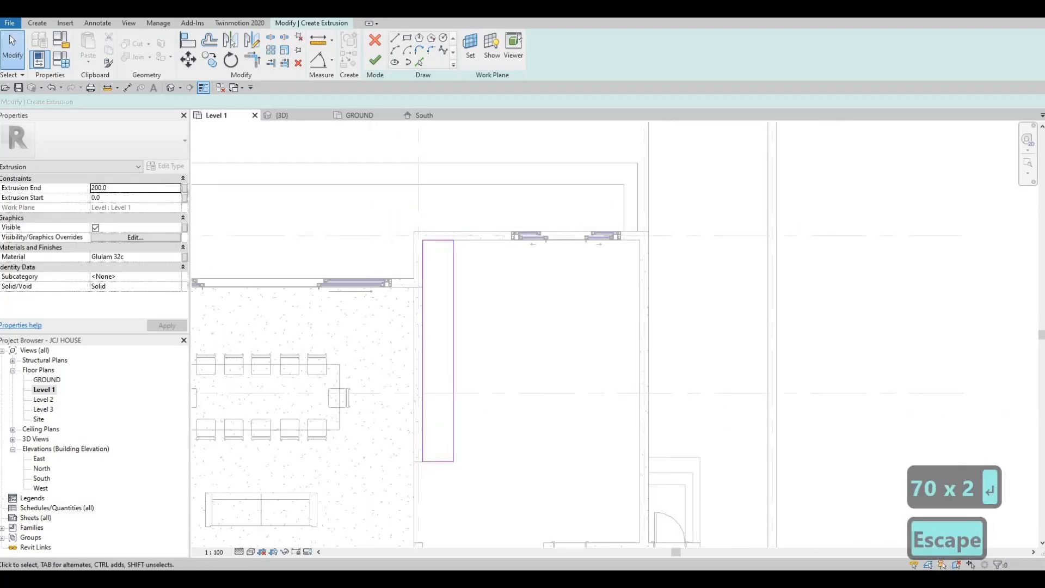
scroll(438, 293, "up", 3)
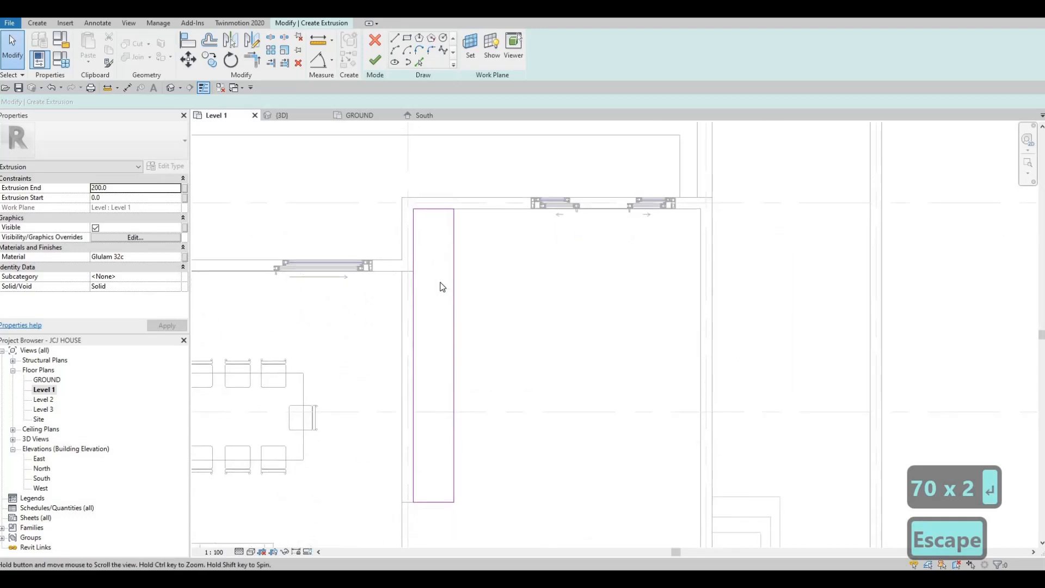
left_click(374, 59)
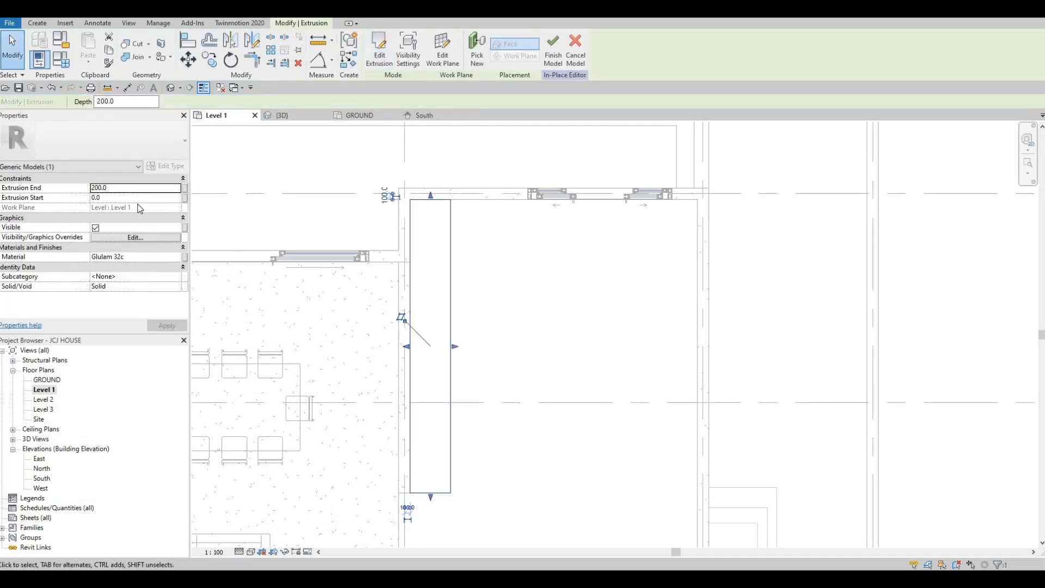
Set the extrusion's end height to 900 mm
left_click(128, 189)
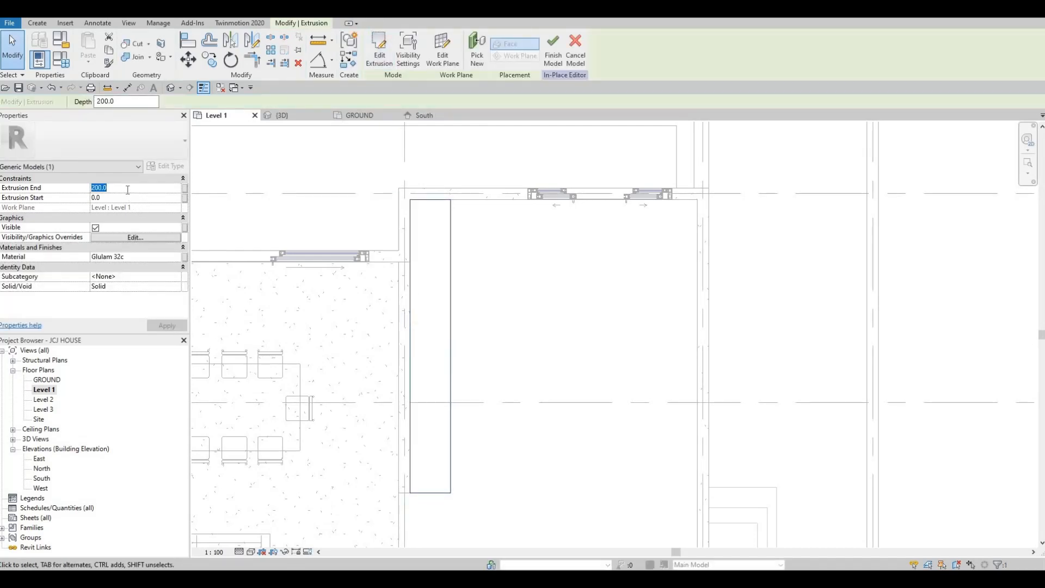
type("900")
key("Return")
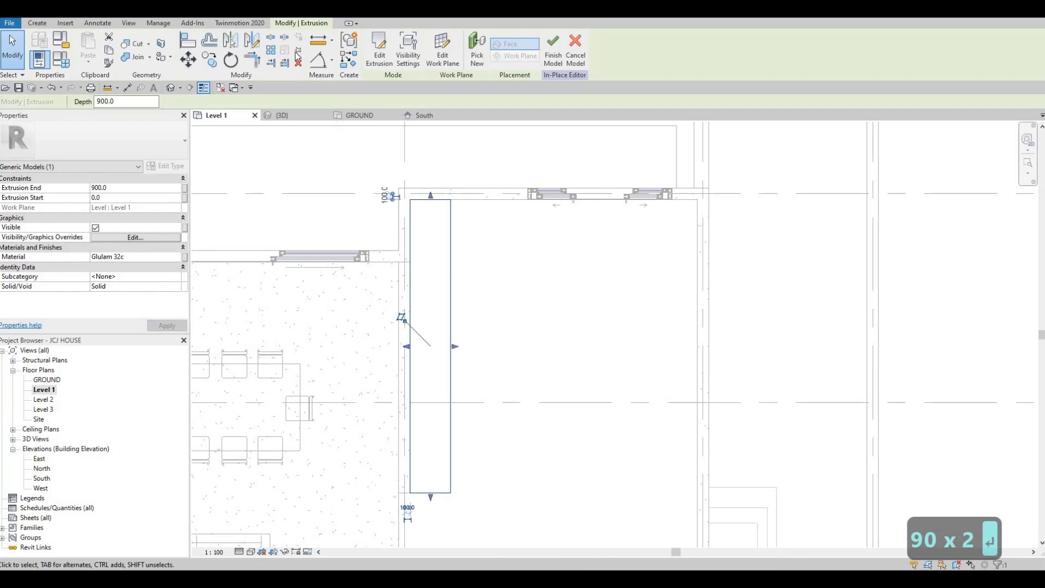
Start a new Extrusion whose work plane is picked on the face of the existing extrusion
left_click(37, 23)
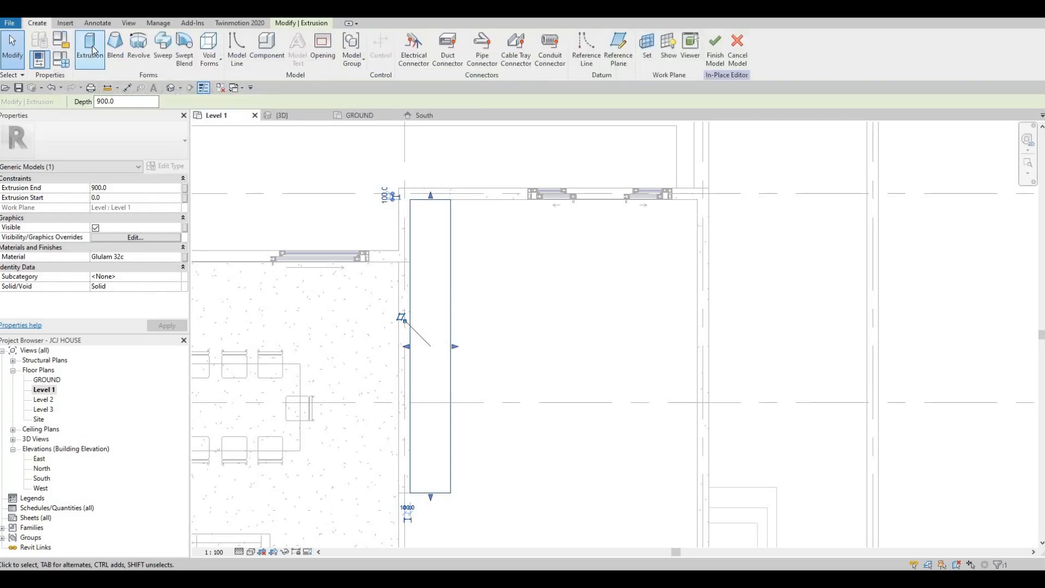
left_click(91, 50)
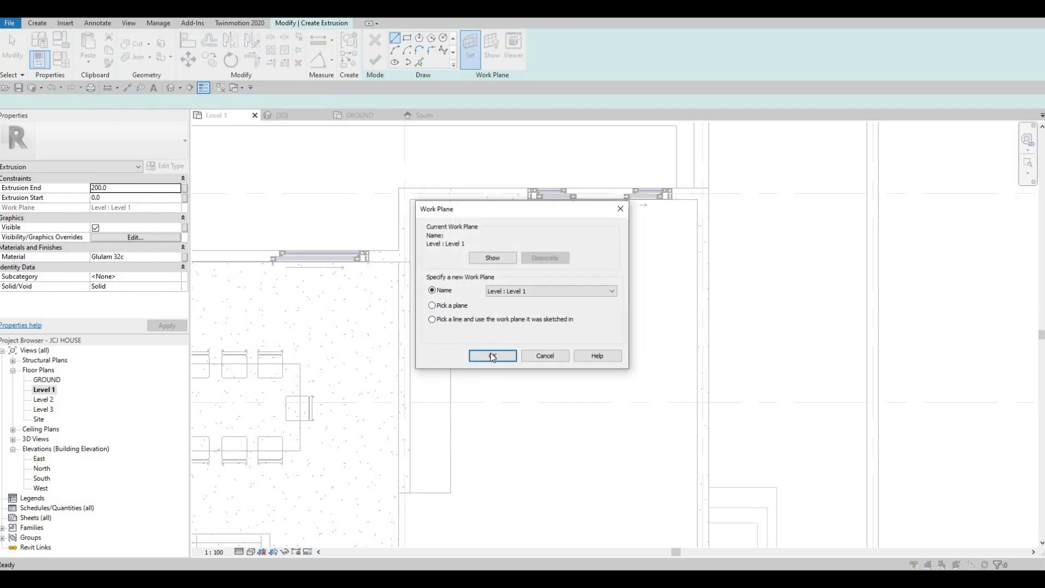
left_click(432, 306)
left_click(493, 357)
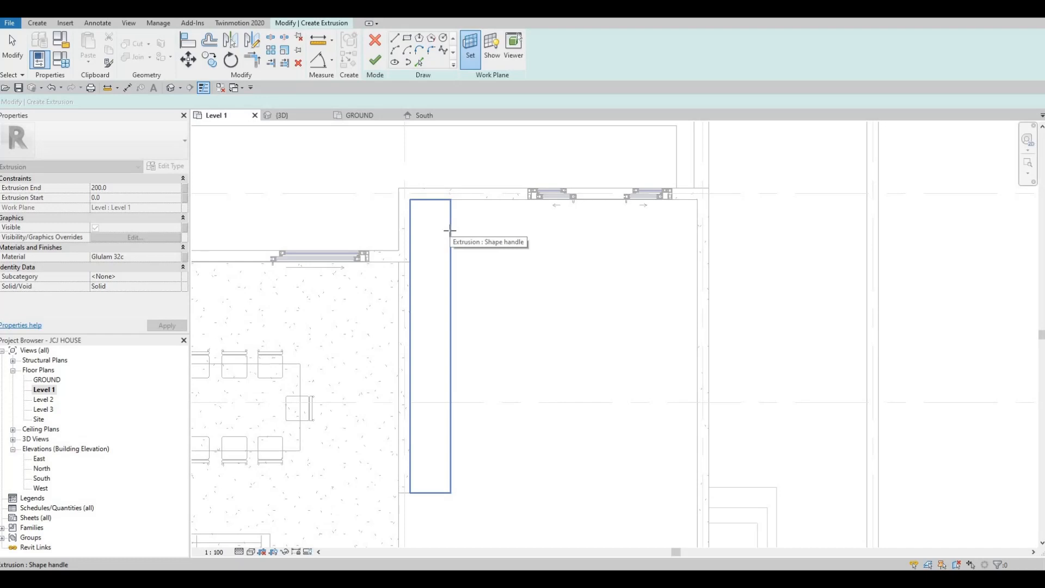
left_click(444, 236)
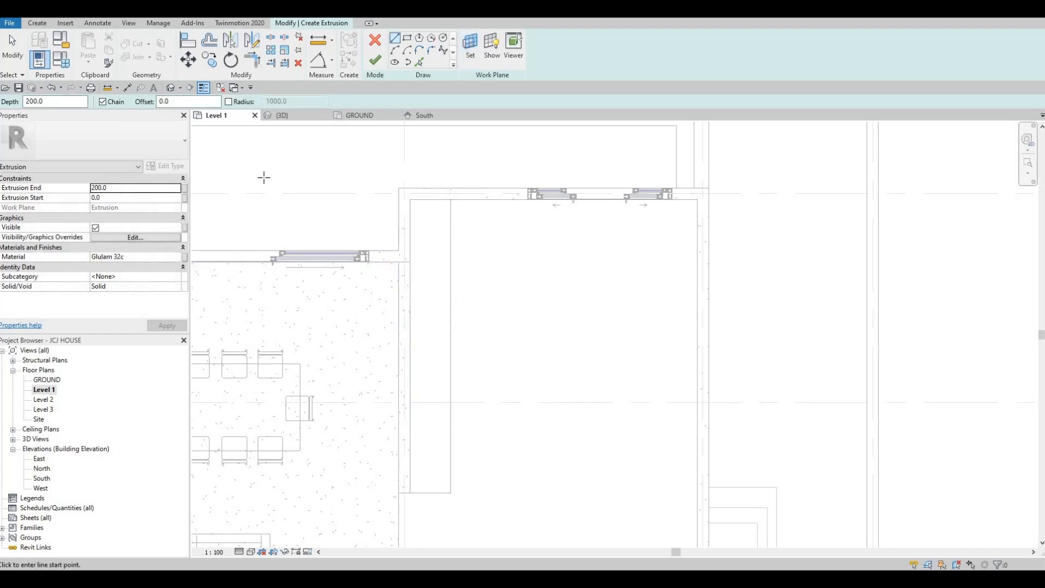
Set the new extrusion's end to 25, open its material, then cancel the extrusion sketch
left_click(121, 187)
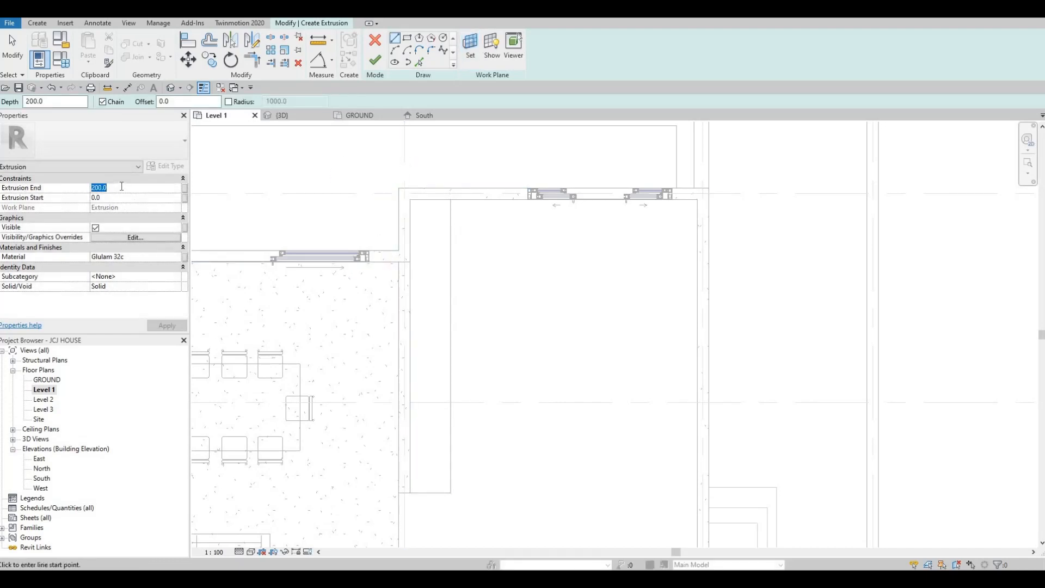
type("25")
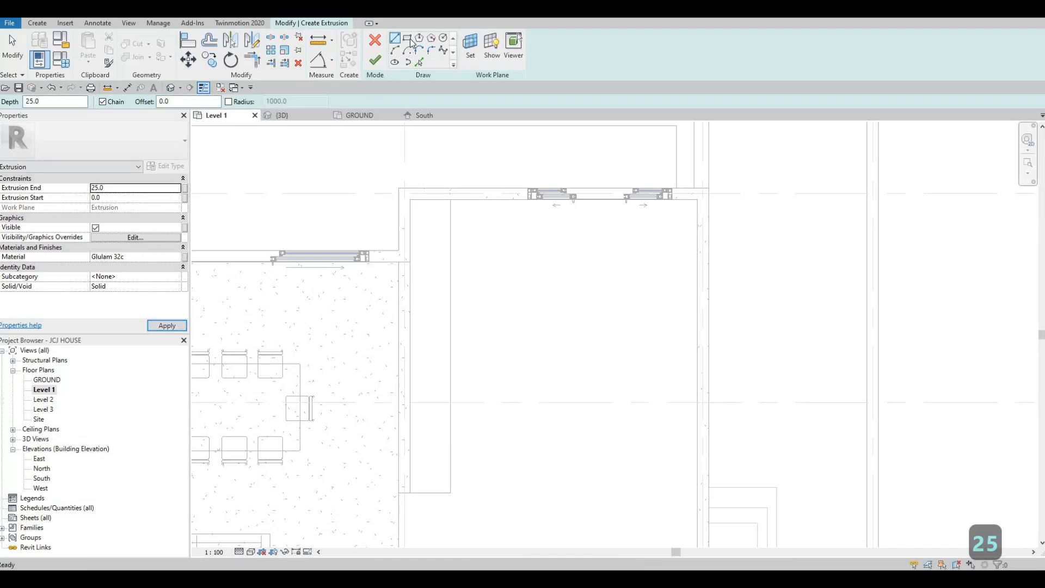
left_click(178, 257)
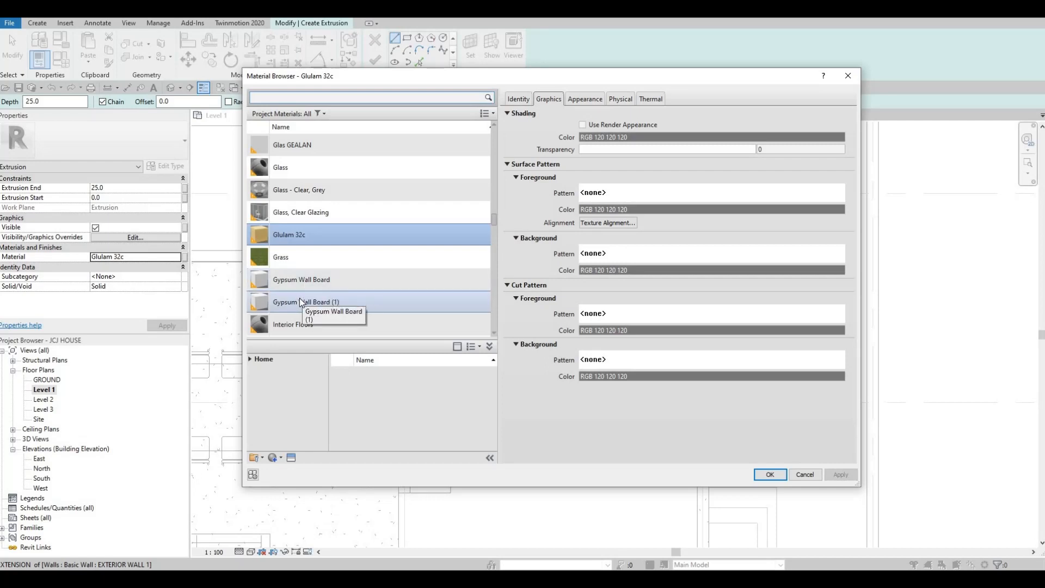
key("Escape")
key("Escape")
key("Escape")
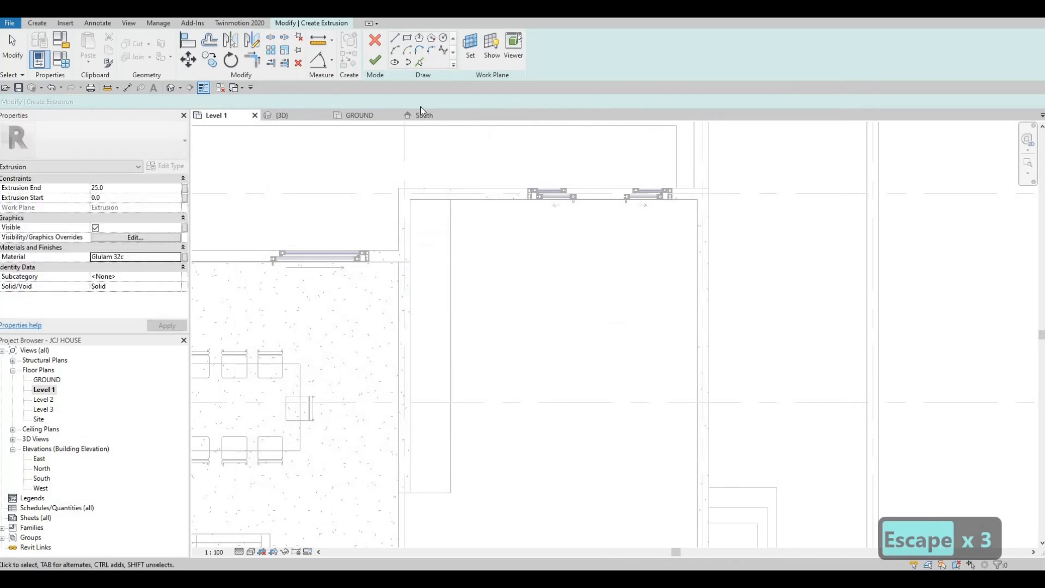
left_click(379, 42)
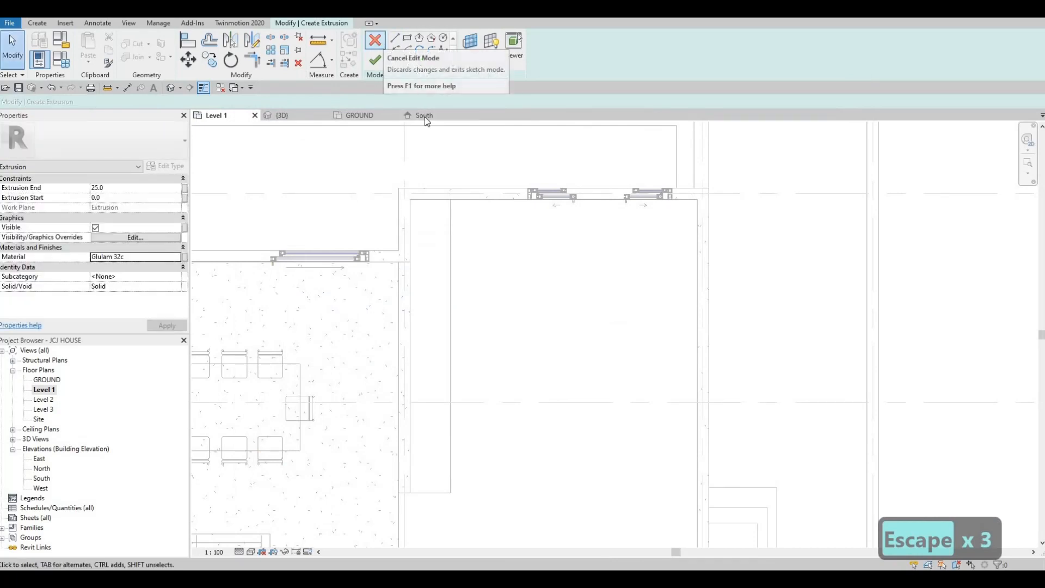
left_click(548, 298)
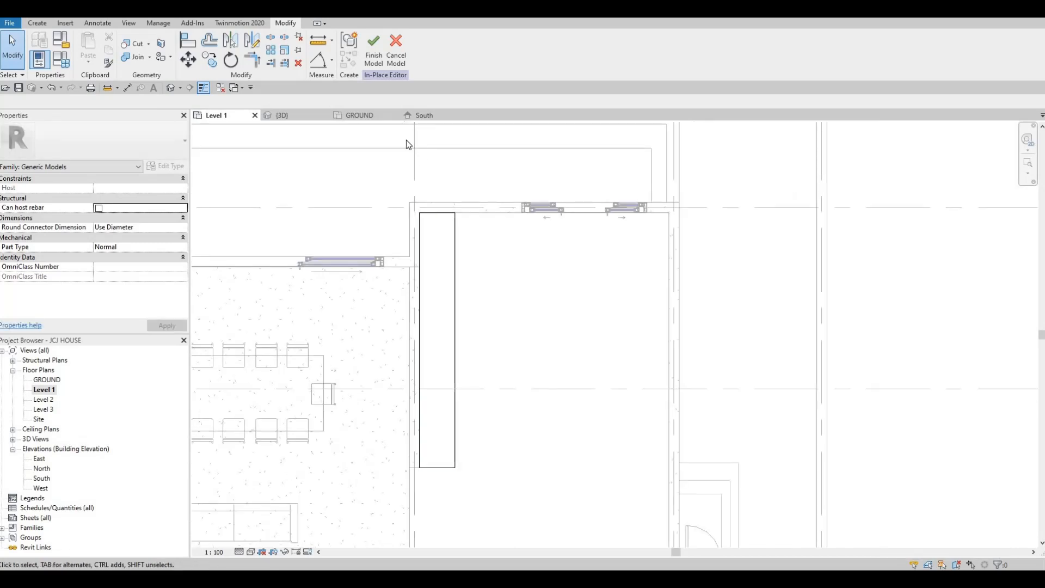
Finish the in-place model
scroll(475, 321, "down", 1)
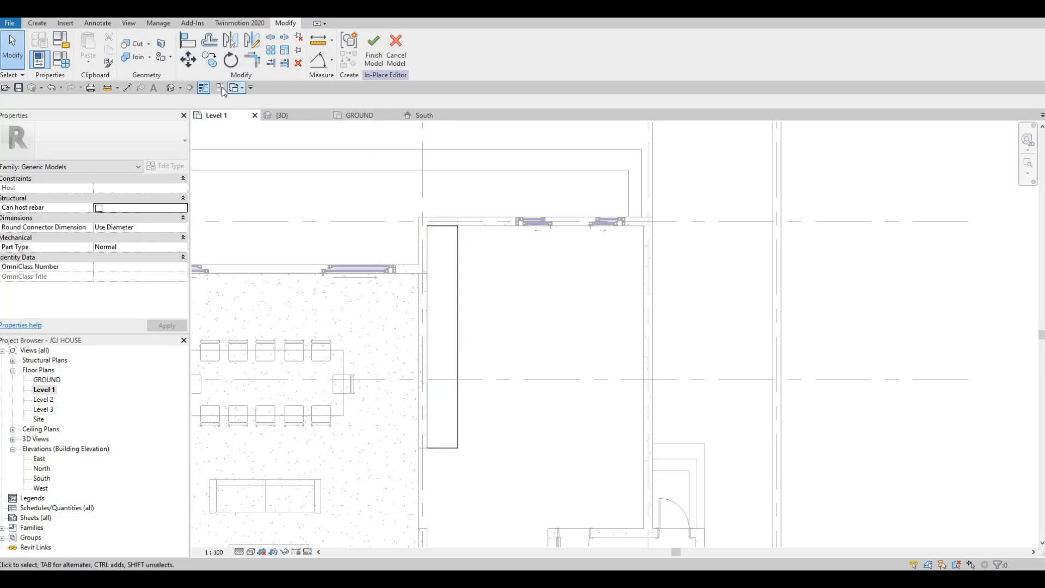
left_click(374, 52)
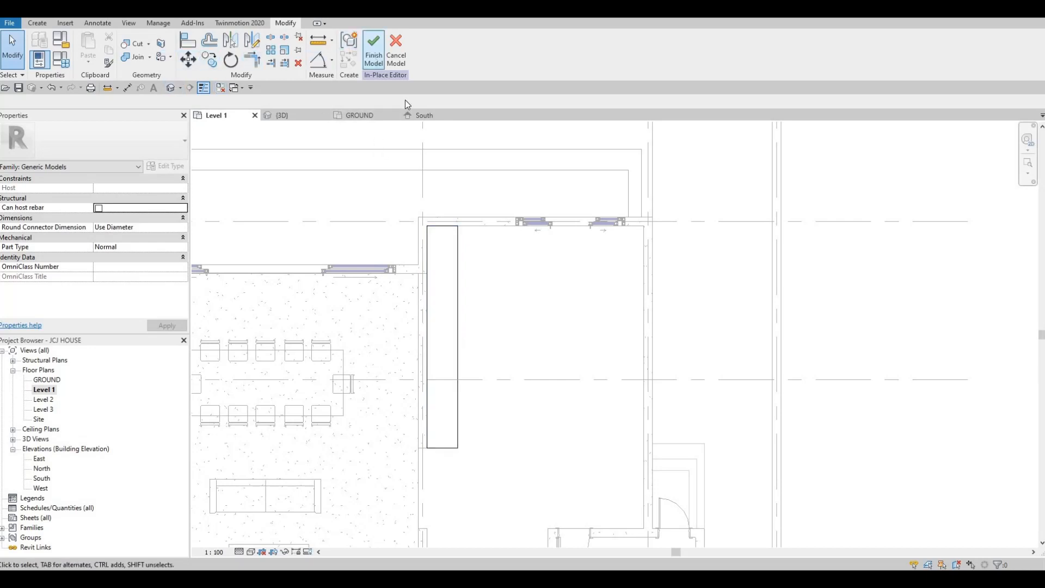
key("Escape")
scroll(353, 234, "down", 2)
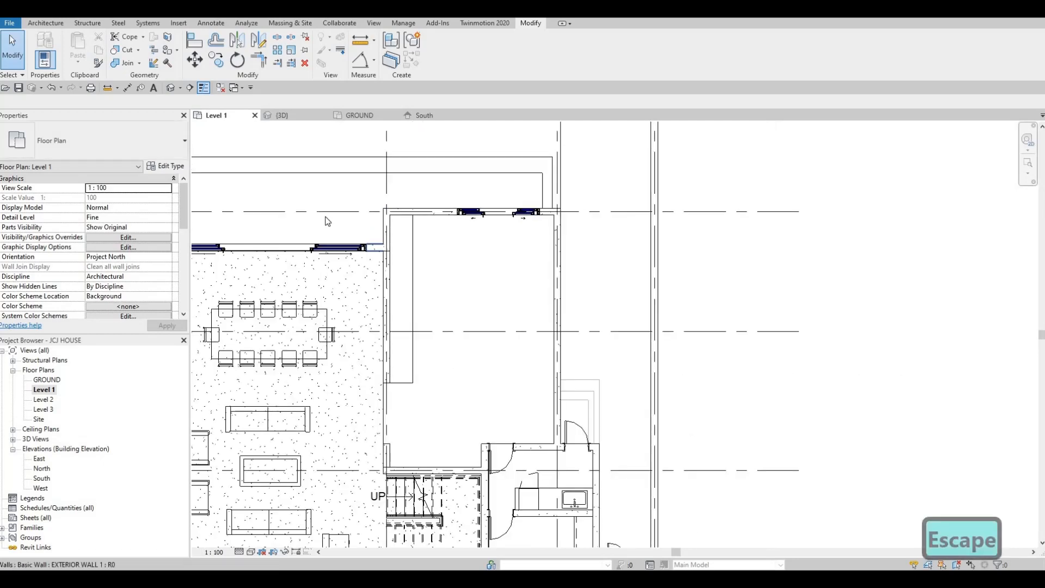
Open the 3D view and inspect the wooden component along the wall from several angles
left_click(171, 87)
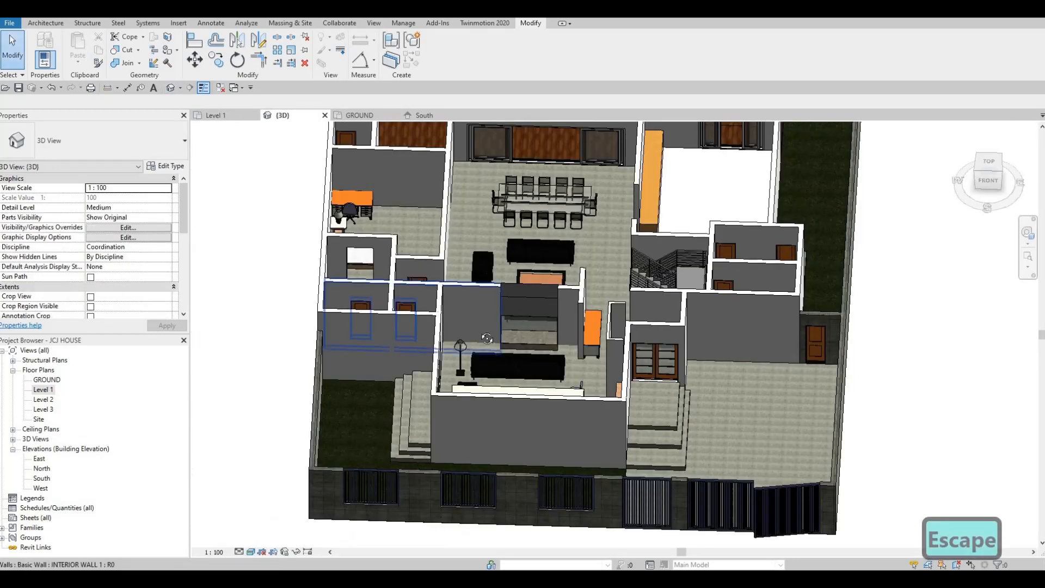
middle_click_drag(487, 338, 465, 310, "shift")
scroll(401, 338, "up", 5)
scroll(401, 337, "down", 3)
scroll(392, 385, "up", 4)
scroll(392, 385, "up", 1)
mouse_move(393, 321)
middle_mouse_down("shift")
mouse_move(397, 348)
mouse_move(402, 320)
middle_mouse_up("shift")
middle_click_drag(465, 216, 468, 192)
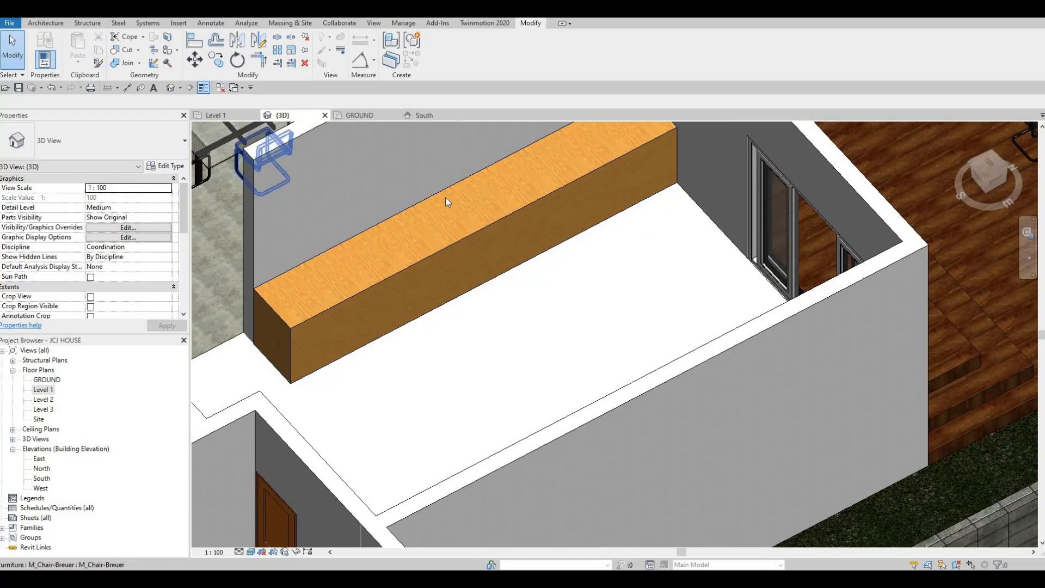
scroll(468, 193, "down", 2)
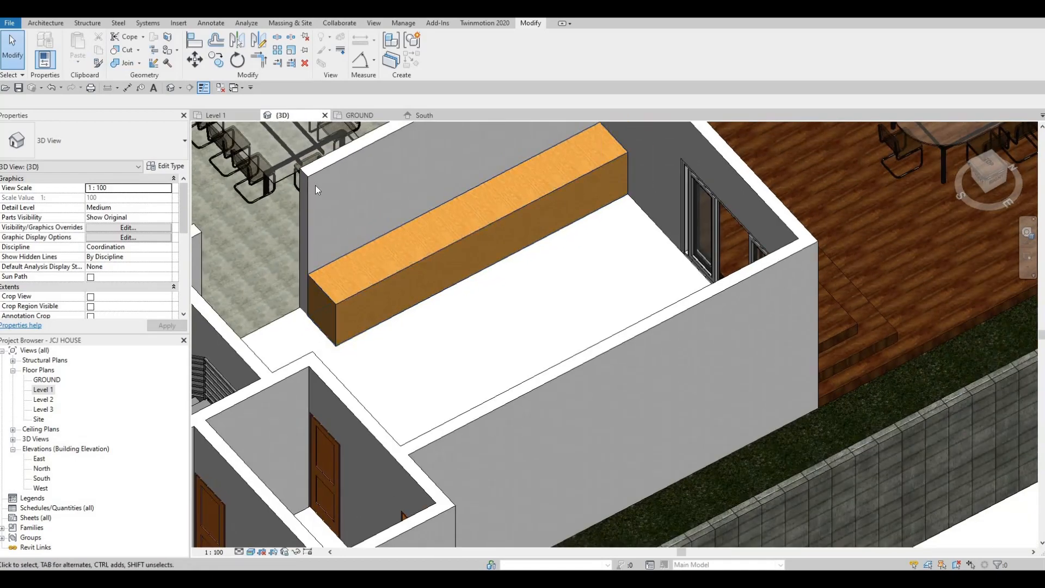
scroll(312, 200, "down", 2)
left_click(313, 217)
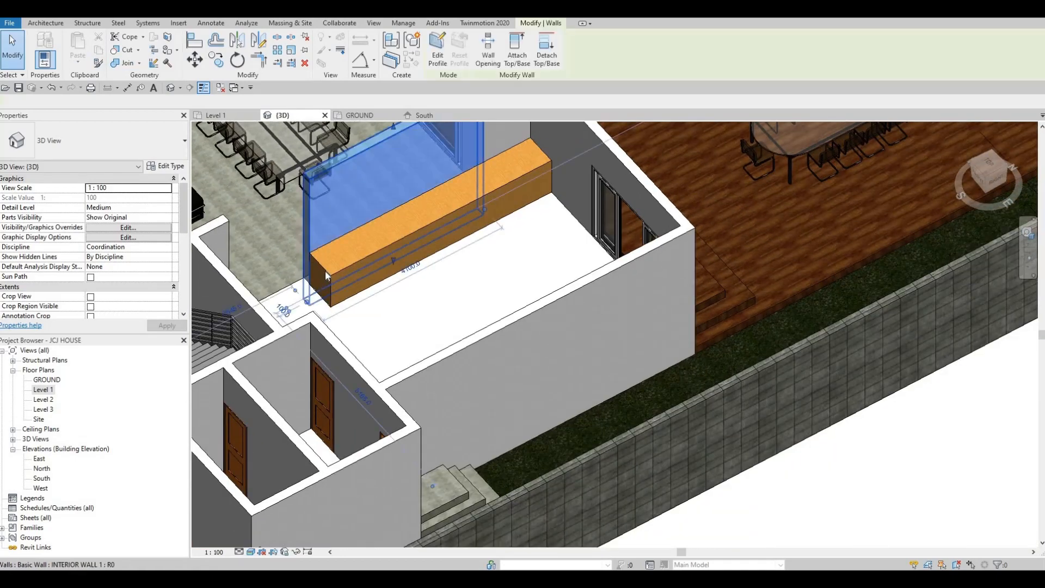
scroll(384, 286, "up", 3)
middle_click_drag(390, 284, 382, 299)
key("Escape")
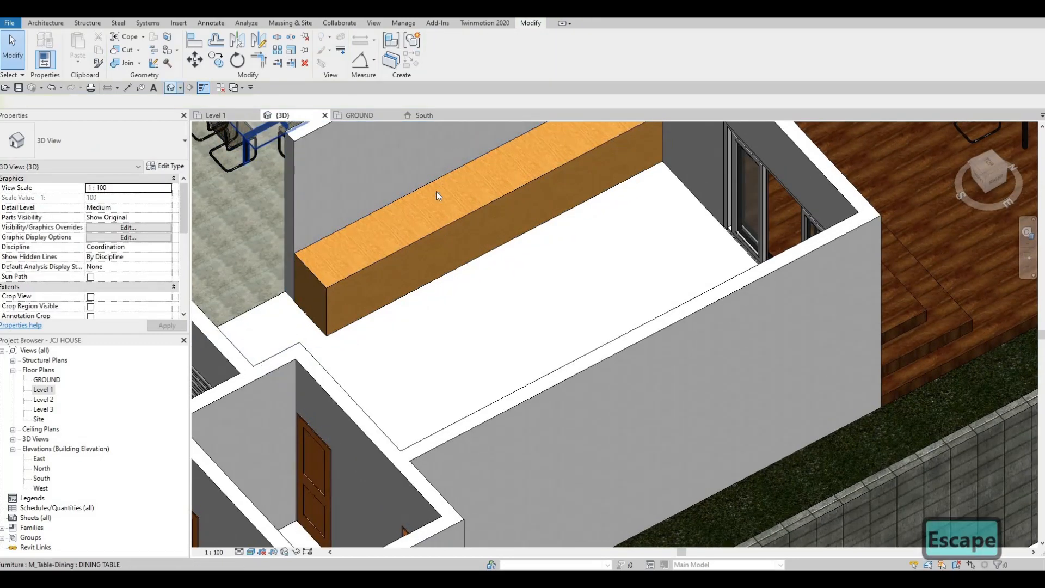
Select the wooden Generic Models component and reopen it for in-place editing
left_click(425, 236)
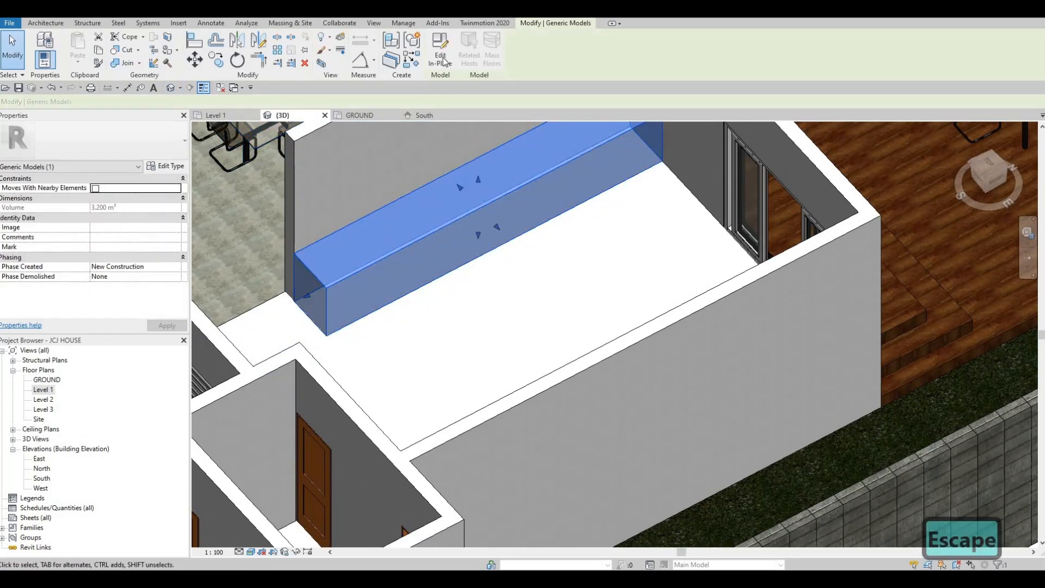
left_click(440, 49)
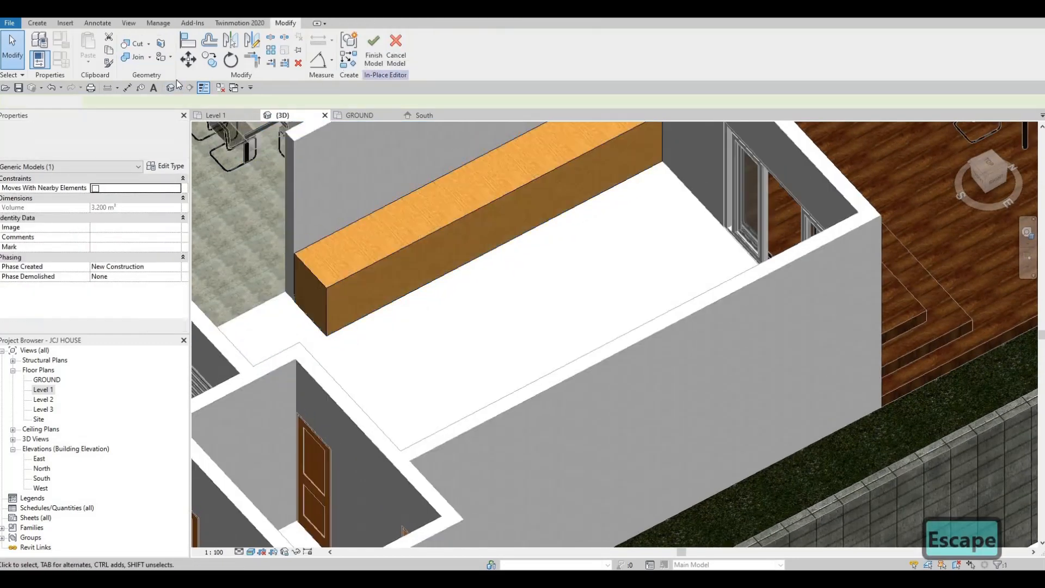
left_click(37, 23)
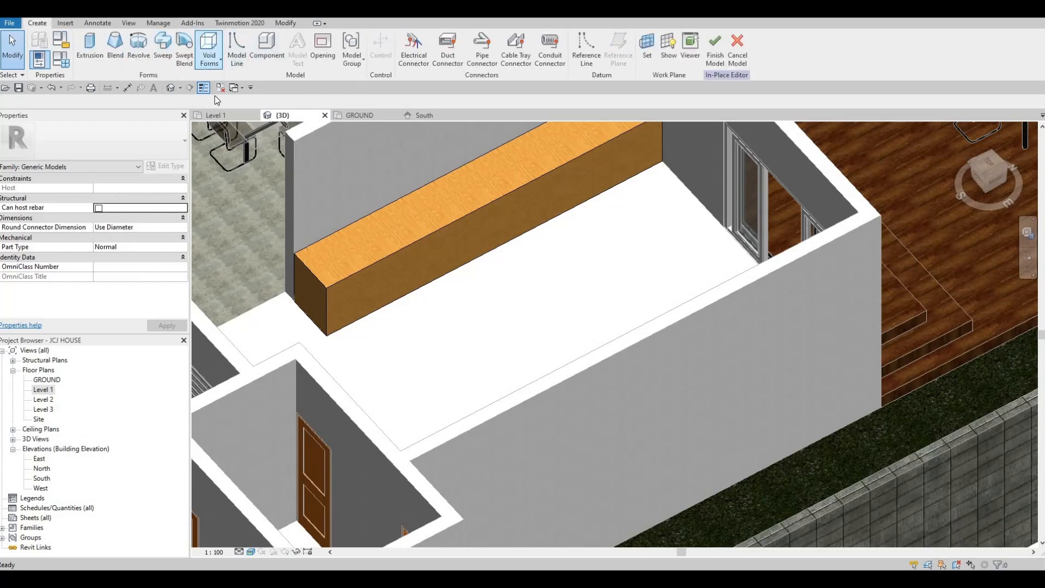
left_click(210, 55)
left_click(235, 81)
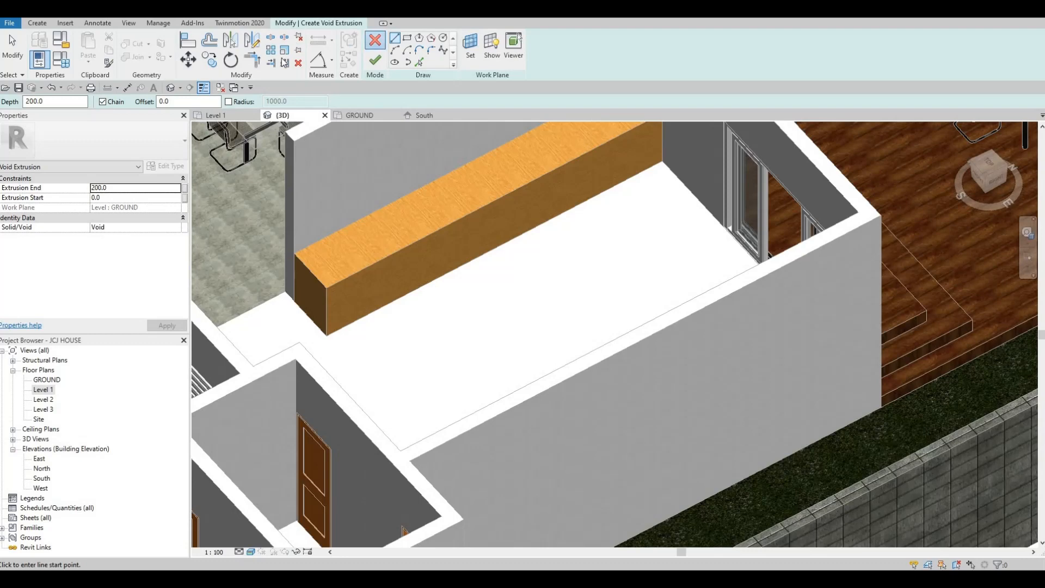
left_click(374, 40)
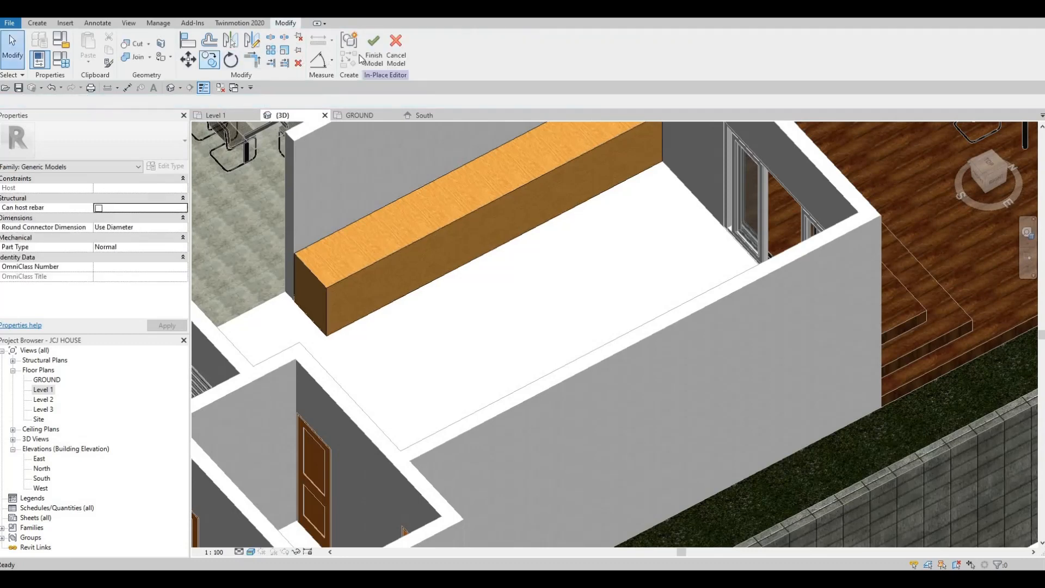
Start a Void Sweep and pick the component's top inner edge as the sweep path
left_click(37, 23)
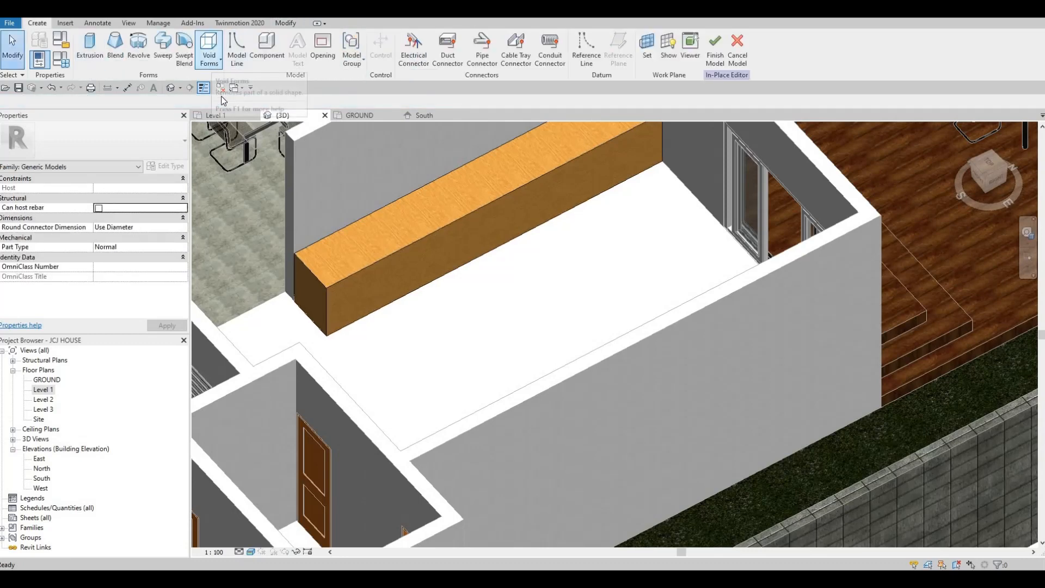
left_click(211, 61)
left_click(233, 146)
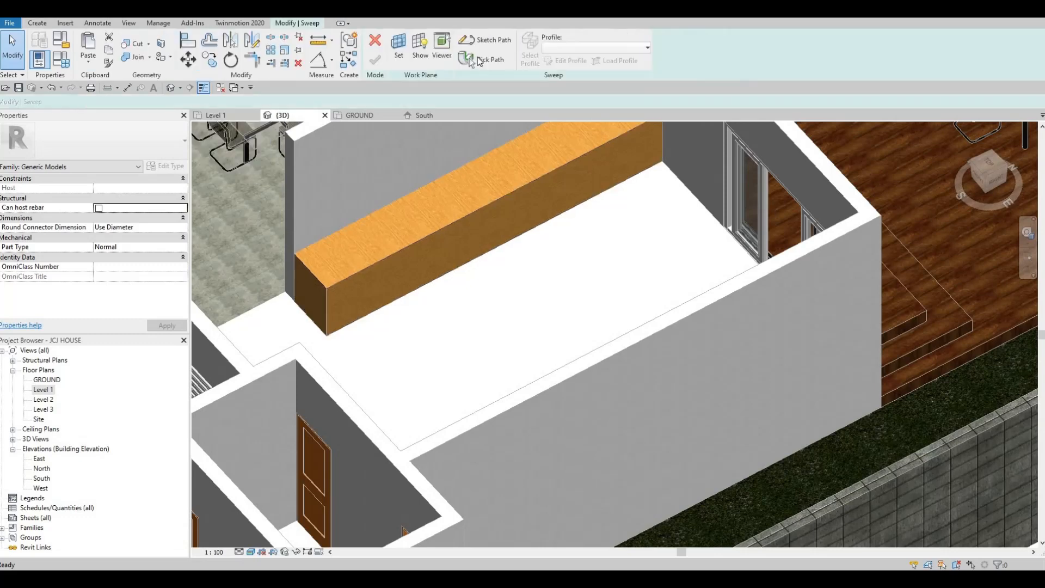
left_click(484, 39)
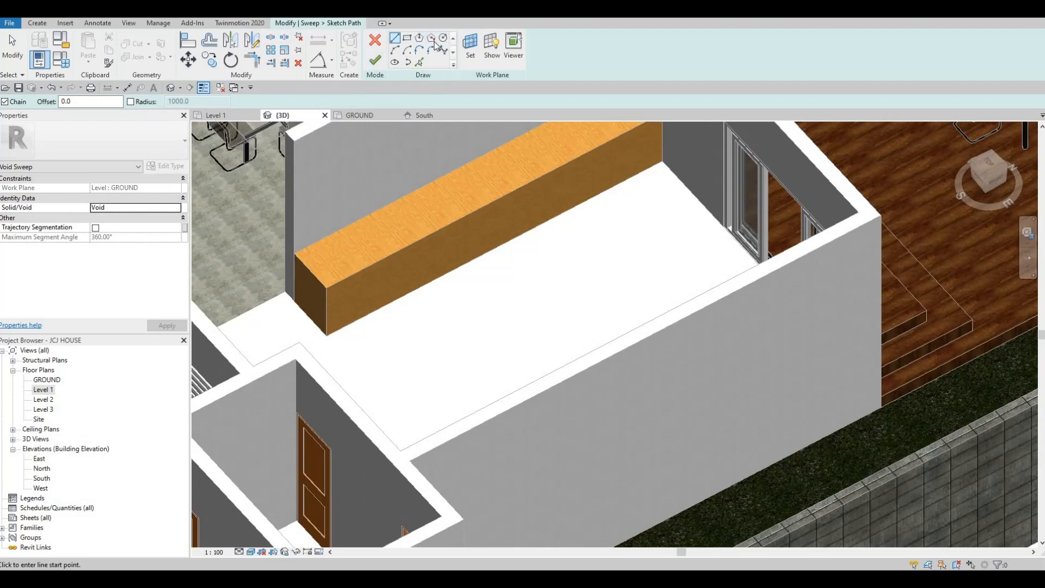
left_click(374, 41)
left_click(475, 60)
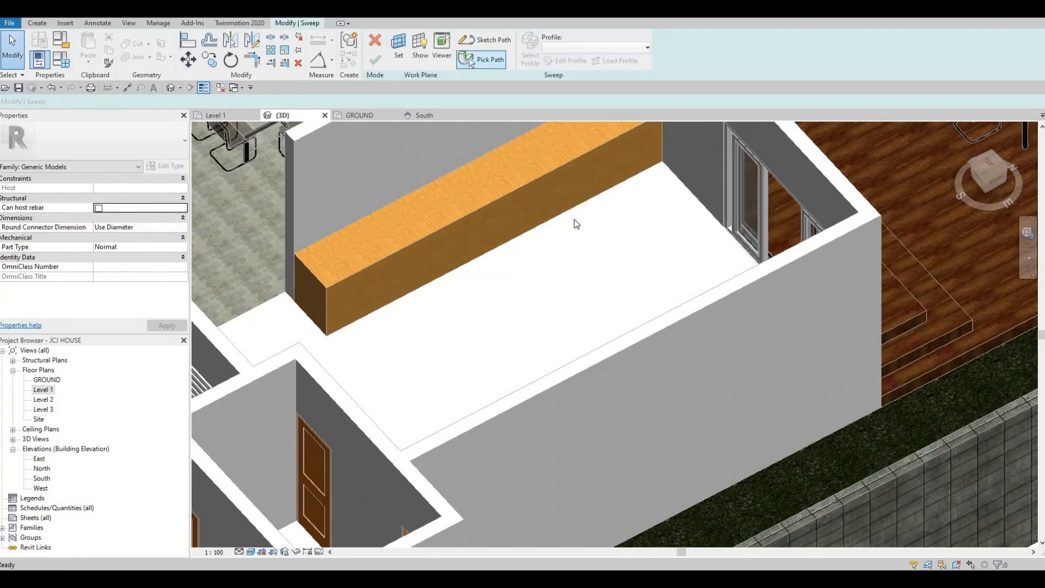
middle_click_drag(509, 208, 508, 209, "shift")
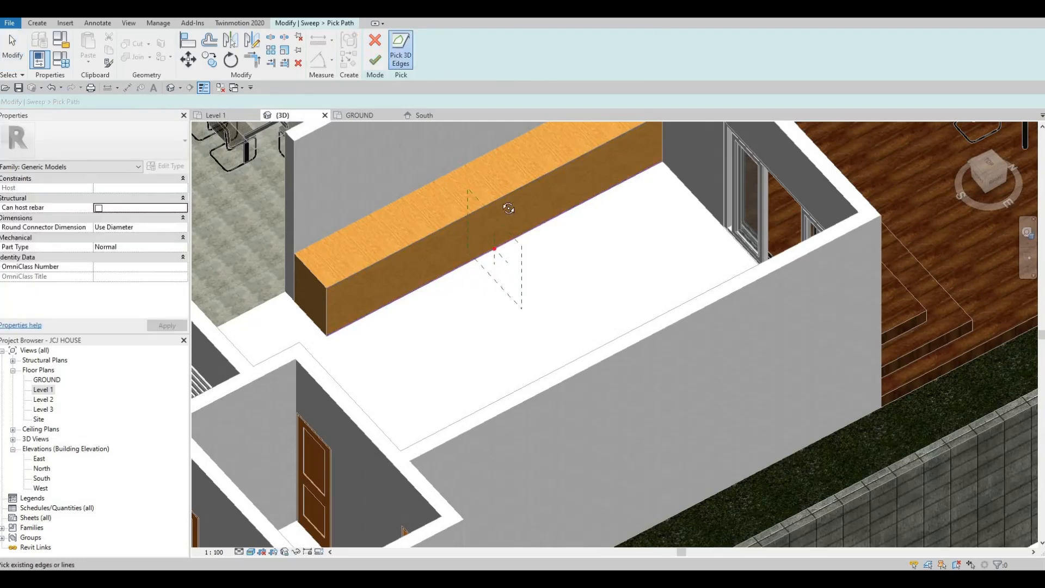
middle_click_drag(471, 162, 520, 152, "shift")
middle_click_drag(410, 261, 425, 389)
scroll(386, 305, "up", 3)
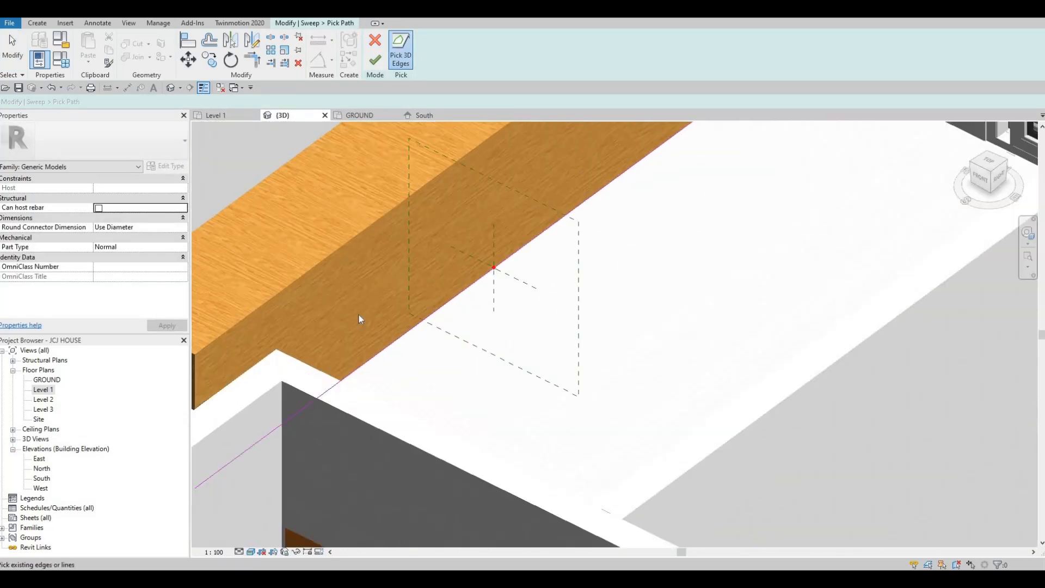
left_click(375, 60)
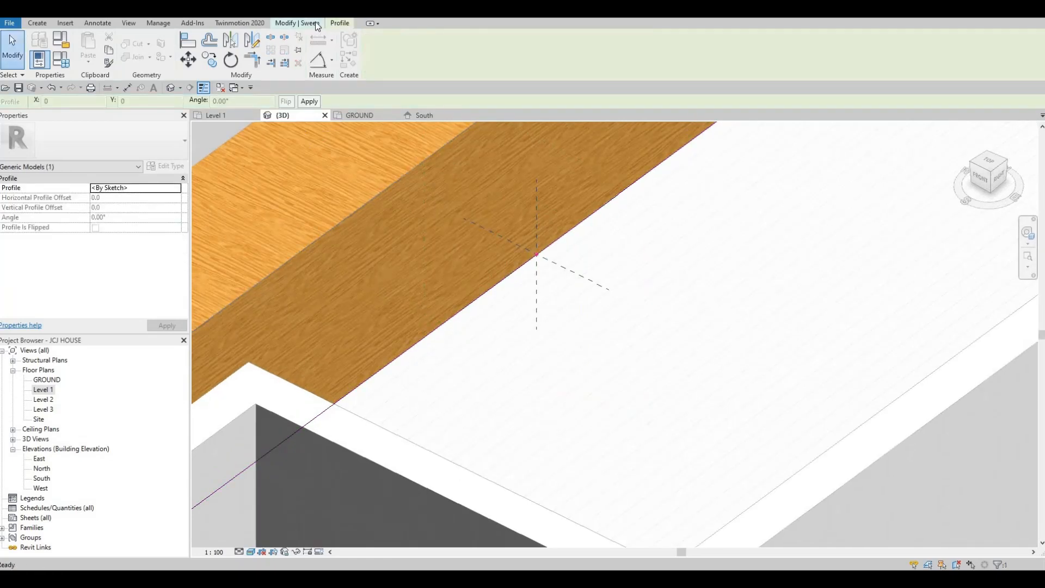
Edit the sweep profile and sketch a small rectangle at the path's start point on the component's face
left_click(314, 25)
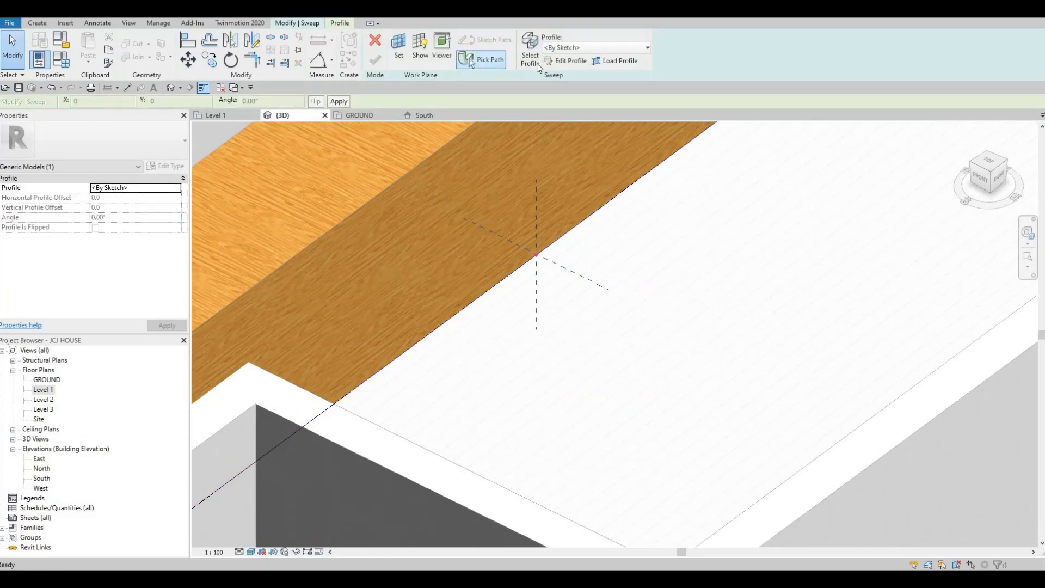
left_click(566, 61)
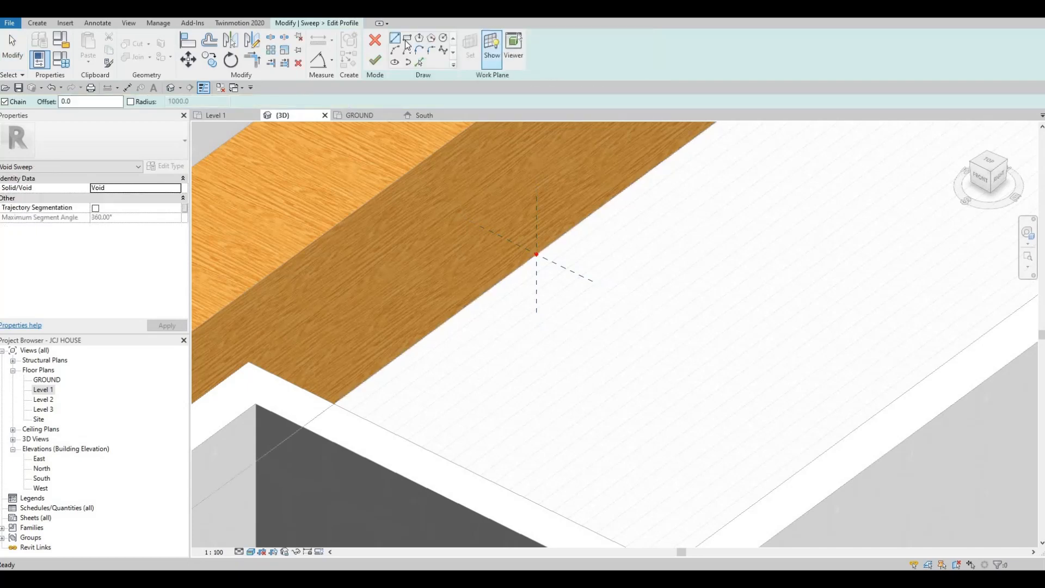
left_click(406, 42)
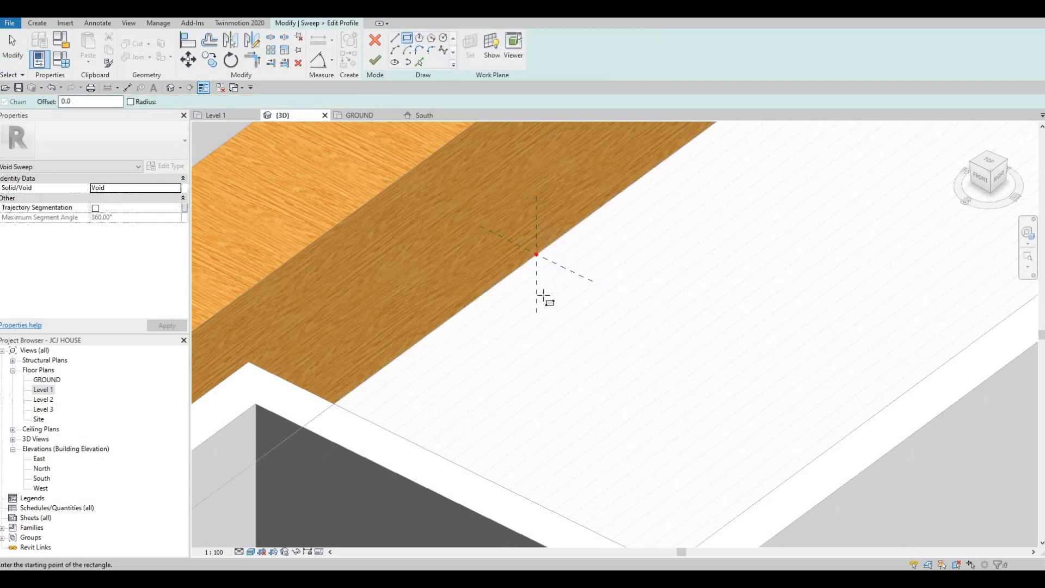
scroll(544, 324, "up", 3)
left_click(547, 321)
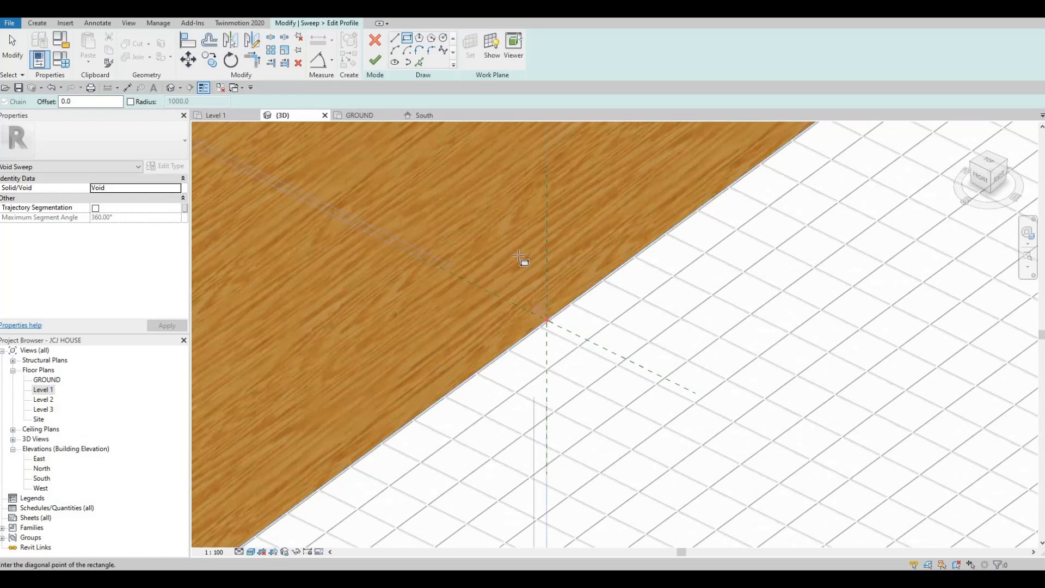
left_click(518, 272)
scroll(517, 276, "up", 2)
key("Escape")
key("Escape")
key("Escape")
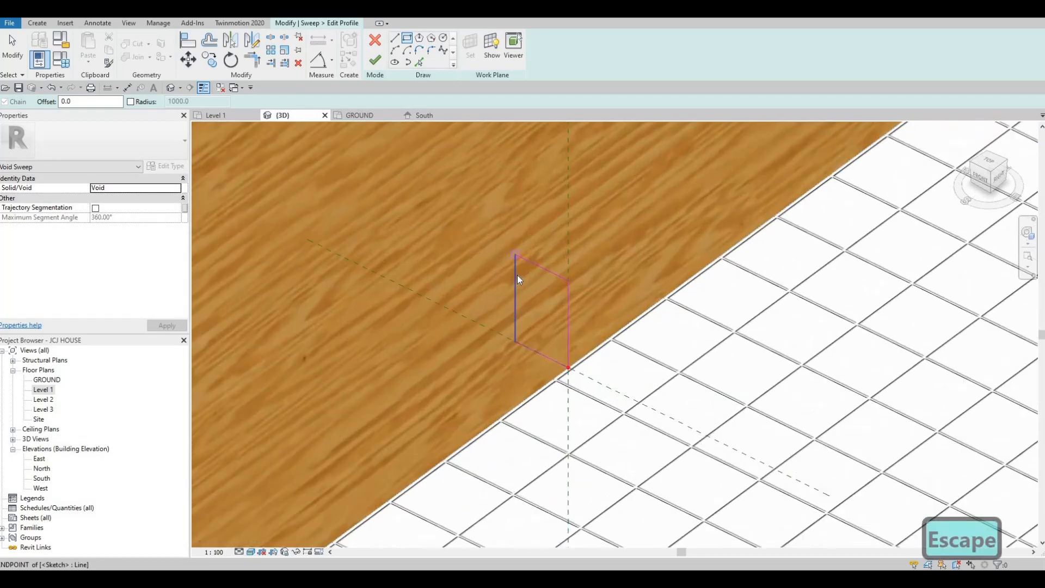
Set the profile rectangle's short side to 50 and its long side to 100
left_click(539, 353)
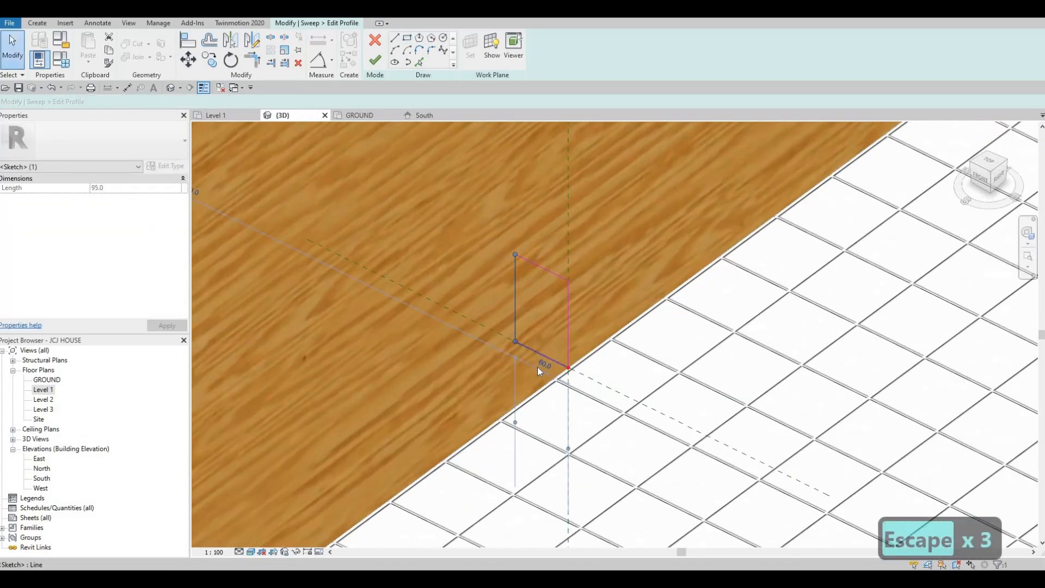
type("50")
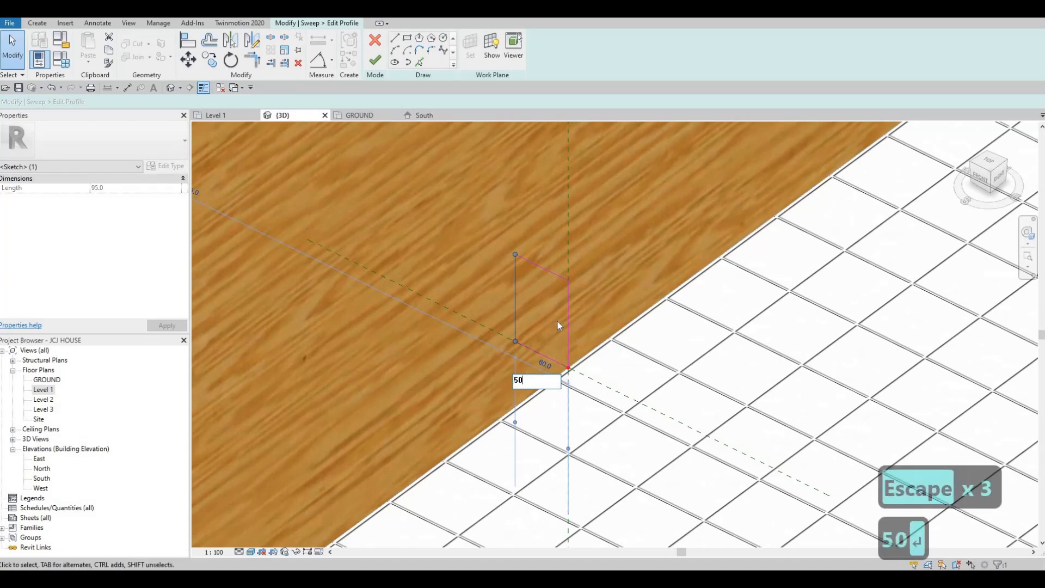
key("Return")
left_click(546, 270)
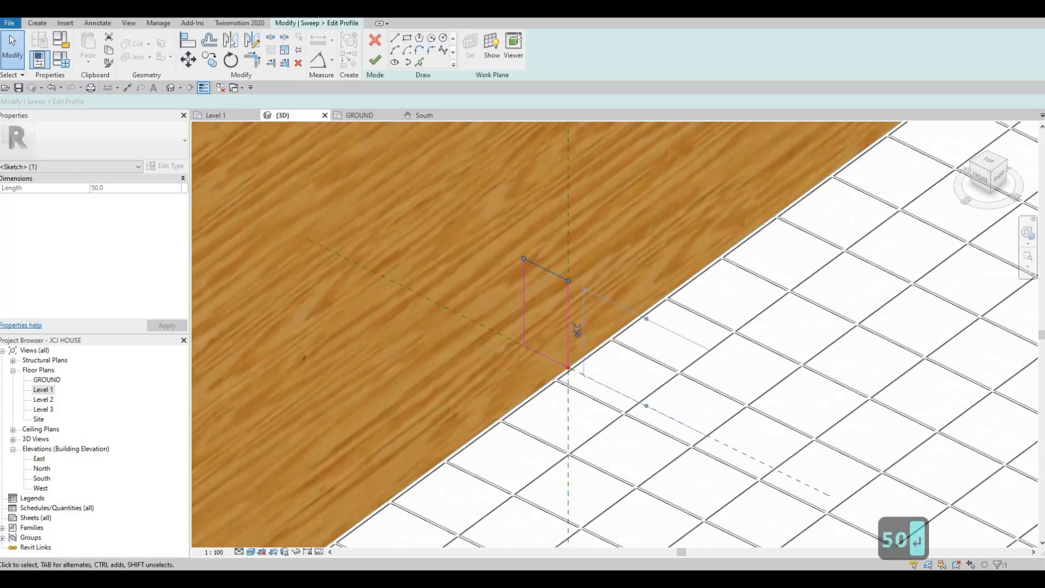
left_click(576, 331)
type("100")
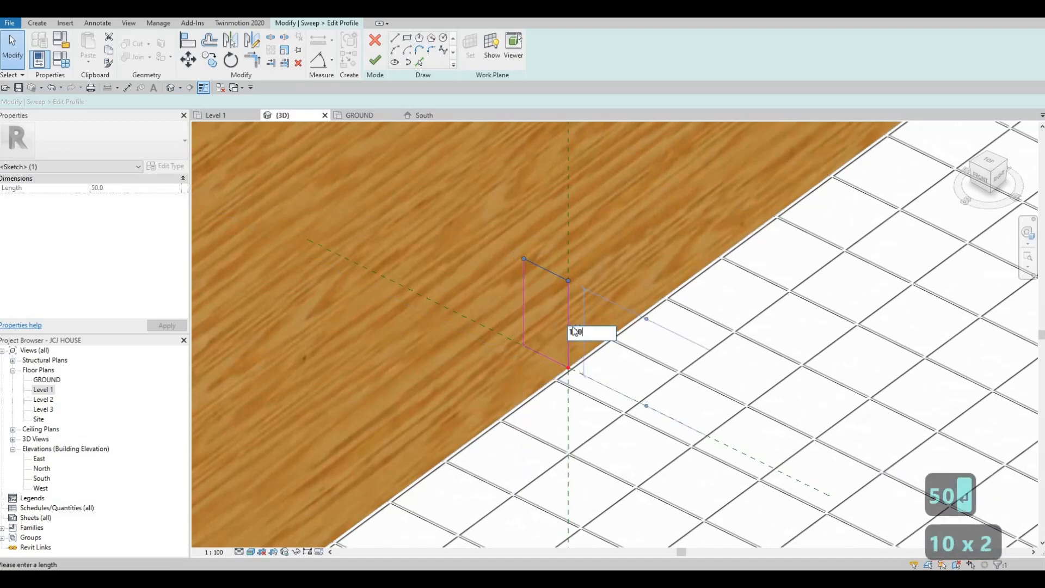
key("Return")
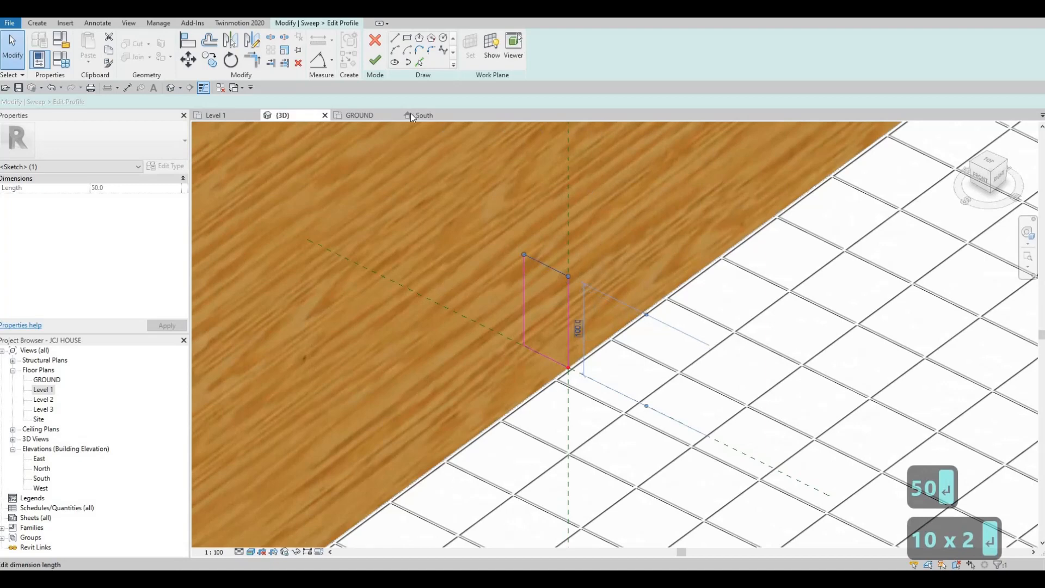
Finish the profile sketch and complete the Void Sweep
left_click(374, 62)
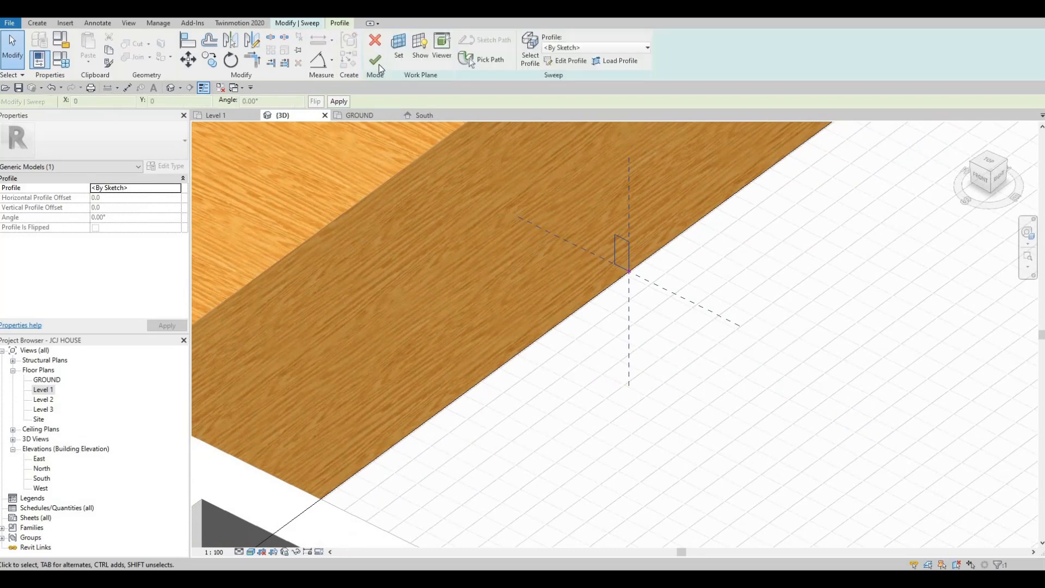
left_click(379, 65)
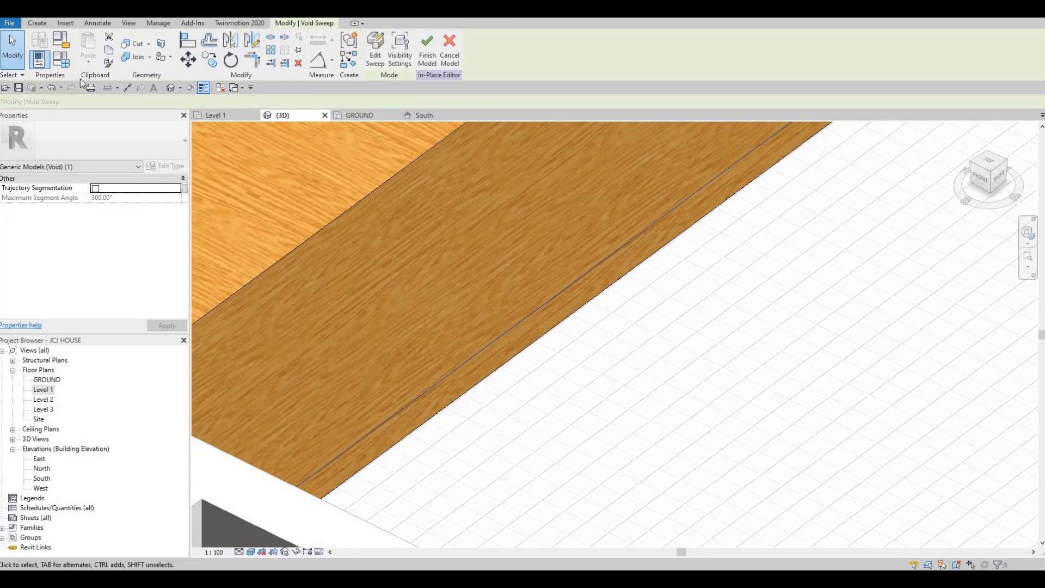
Start Cut Geometry and inspect the component's end where it meets the wall
left_click(135, 44)
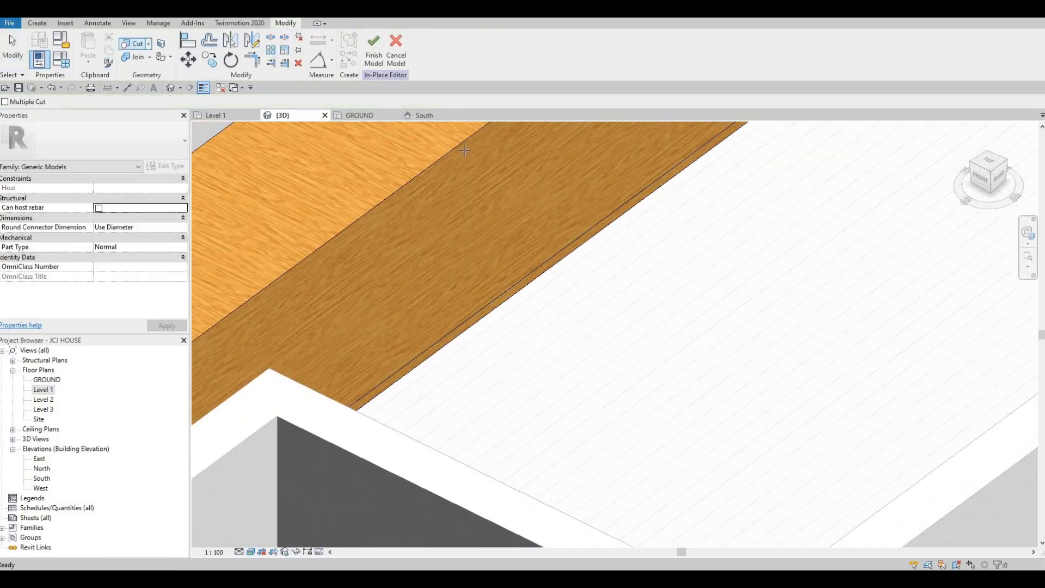
scroll(570, 264, "down", 3)
scroll(572, 303, "up", 2)
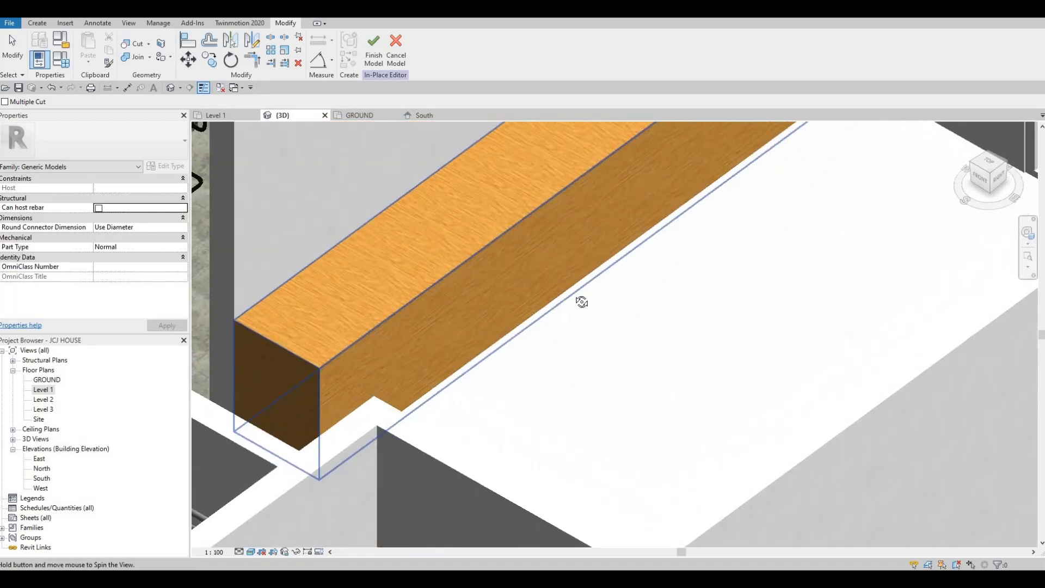
scroll(273, 380, "up", 1)
scroll(335, 415, "up", 4)
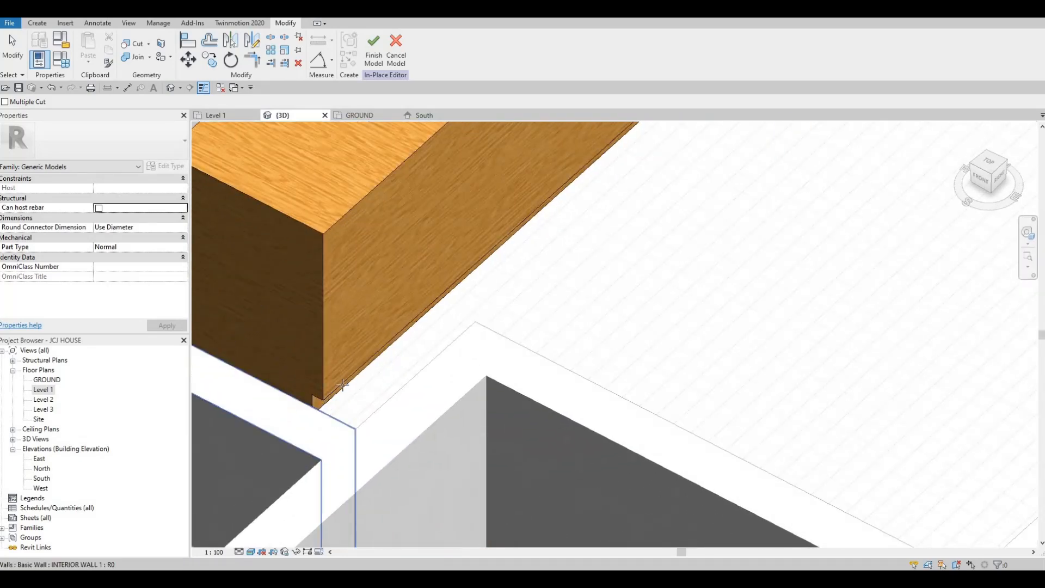
scroll(504, 296, "down", 4)
scroll(544, 280, "down", 6)
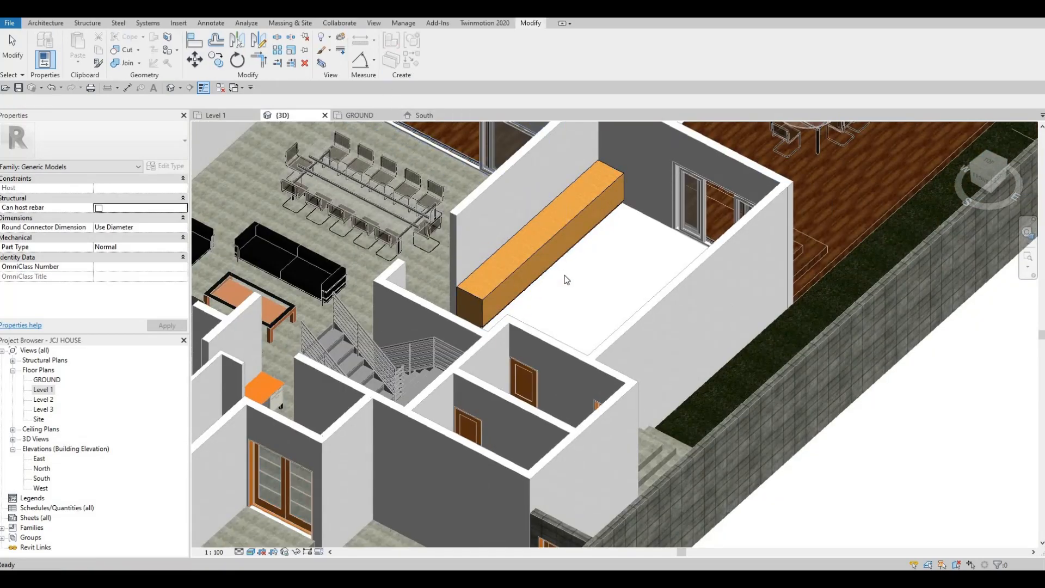
Open the Level 1 floor plan and draw a vertical section line across the room with the wooden component
double_click(41, 390)
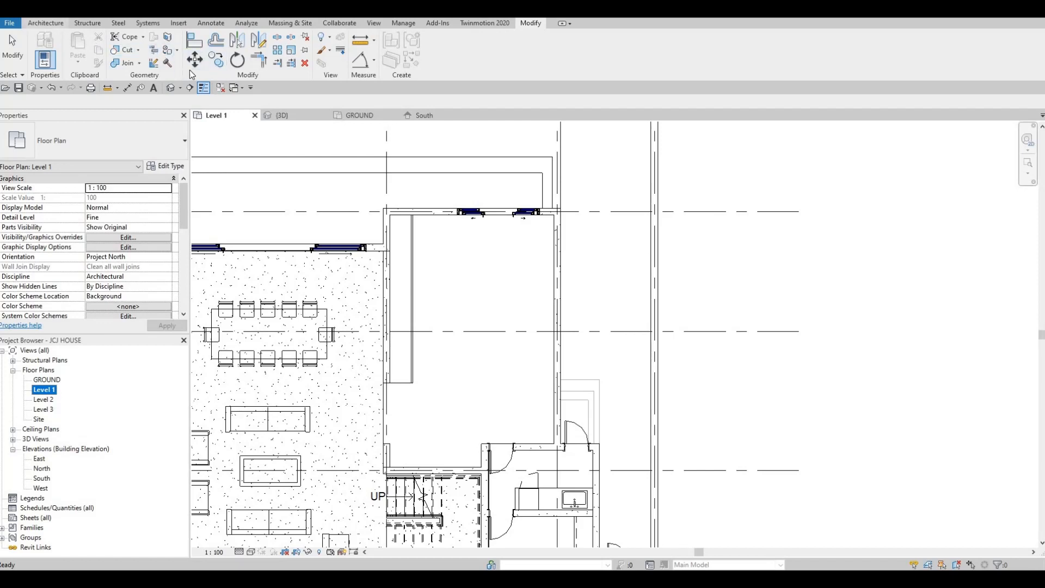
left_click(46, 23)
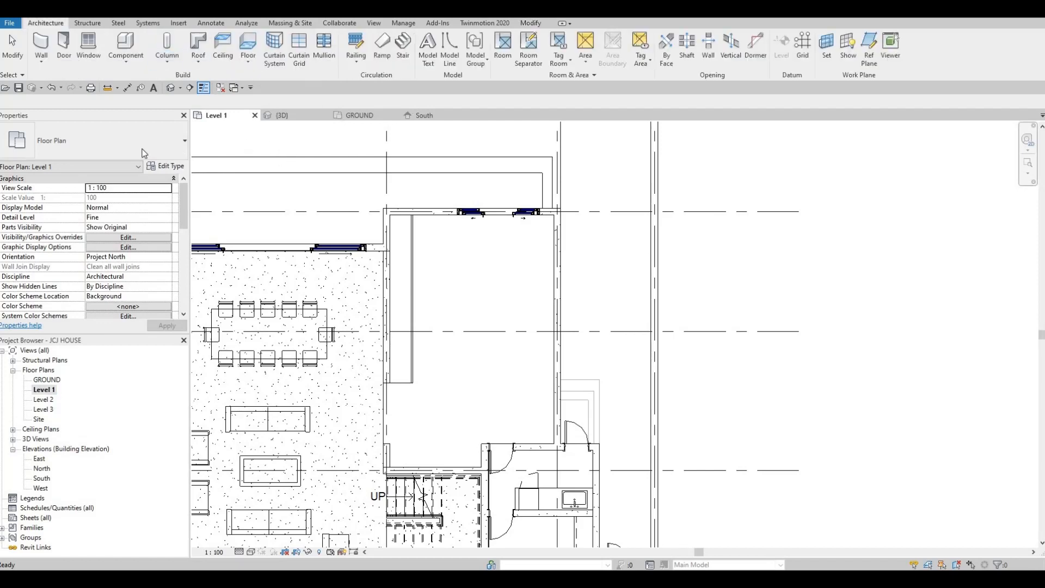
left_click(190, 88)
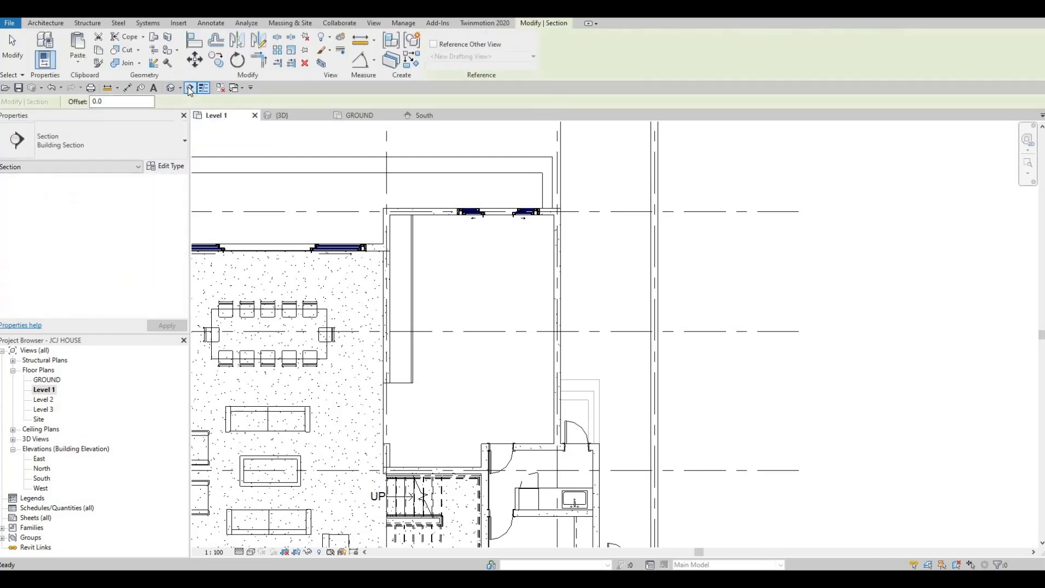
left_click(489, 188)
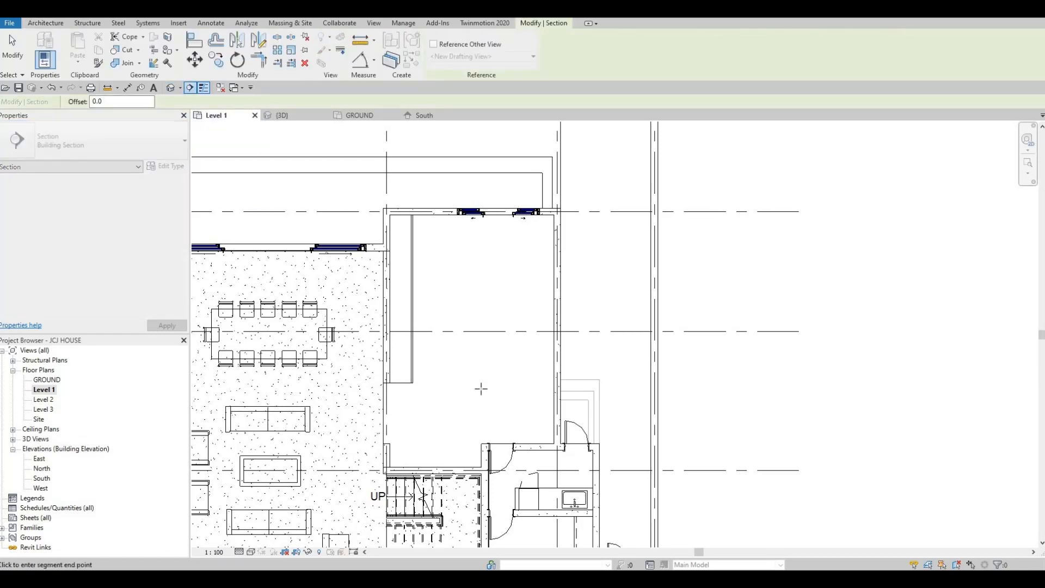
key("Escape")
key("Escape")
key("Escape")
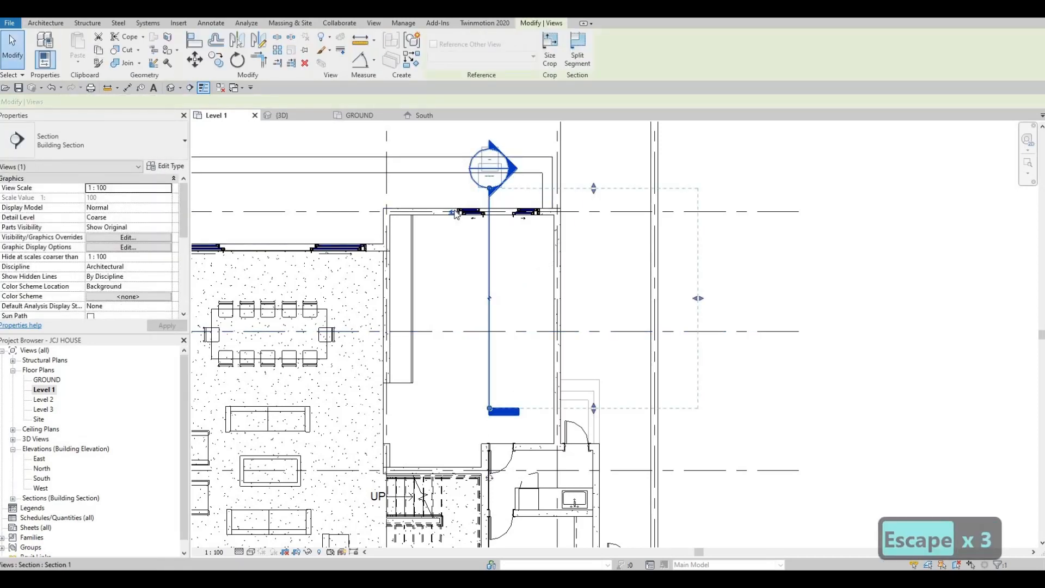
Flip the section's viewing direction and open the Section 1 view
left_click(445, 233)
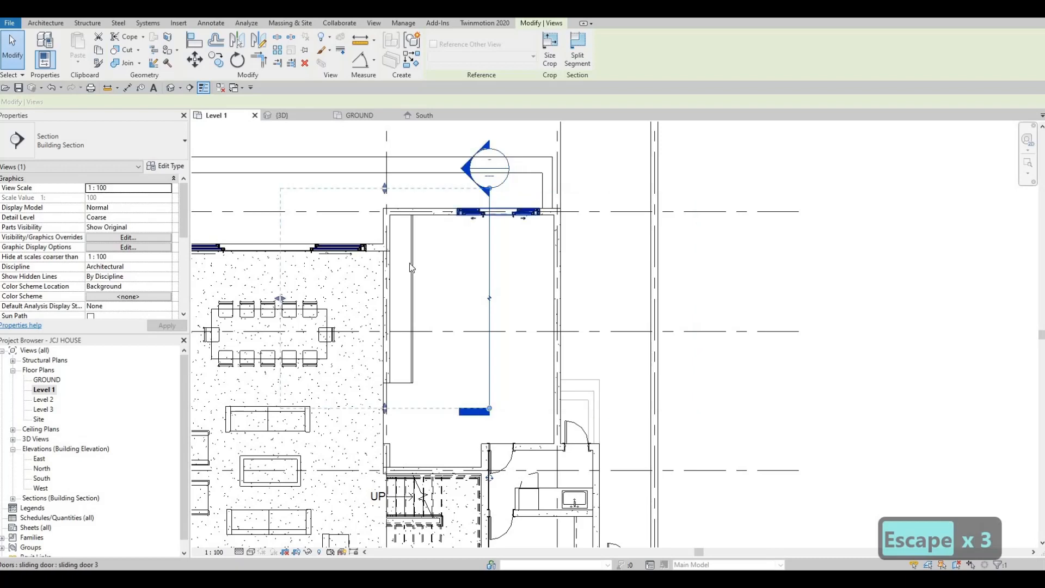
key("Escape")
key("Escape")
scroll(466, 259, "down", 2)
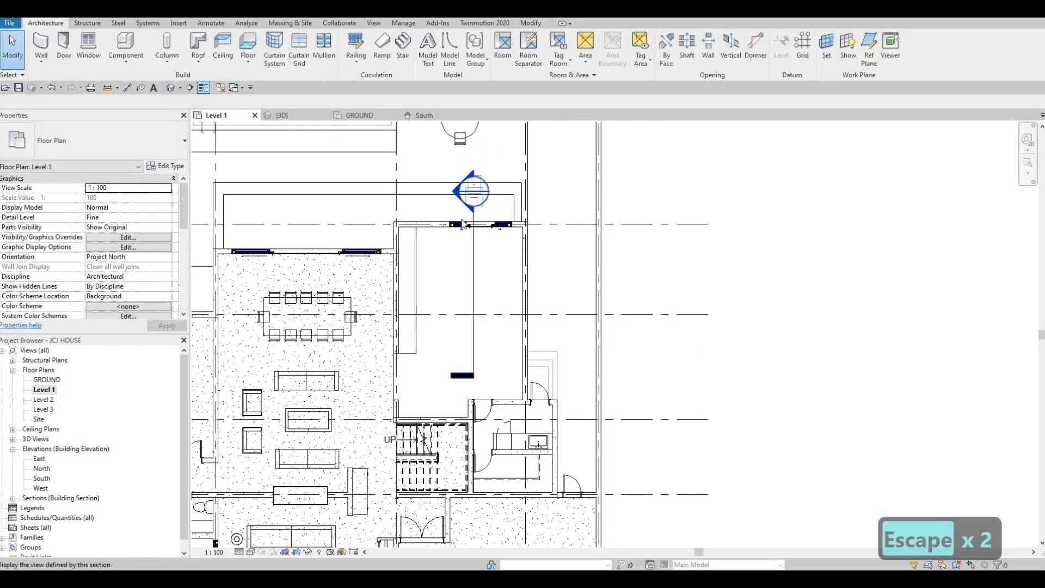
double_click(475, 352)
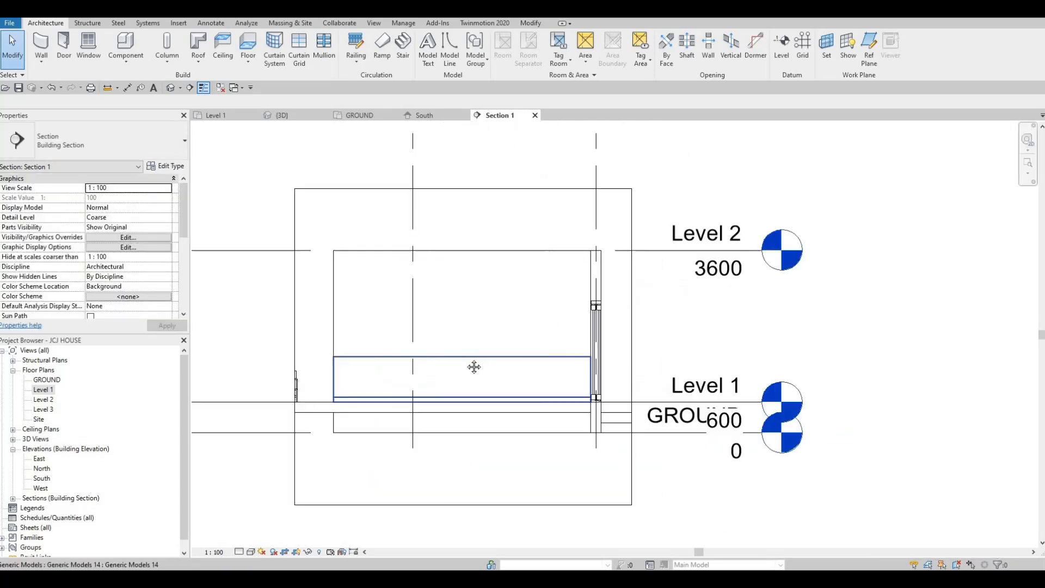
Extend the section's crop region to the left to include more of the room
key("Escape")
key("Escape")
scroll(397, 321, "down", 1)
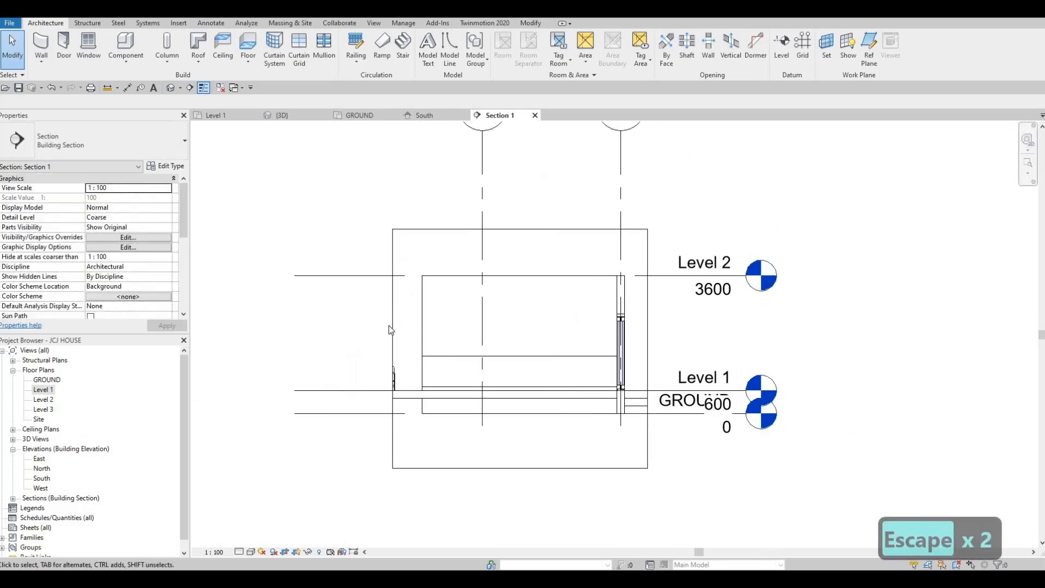
left_click(394, 348)
left_click_drag(394, 349, 322, 348)
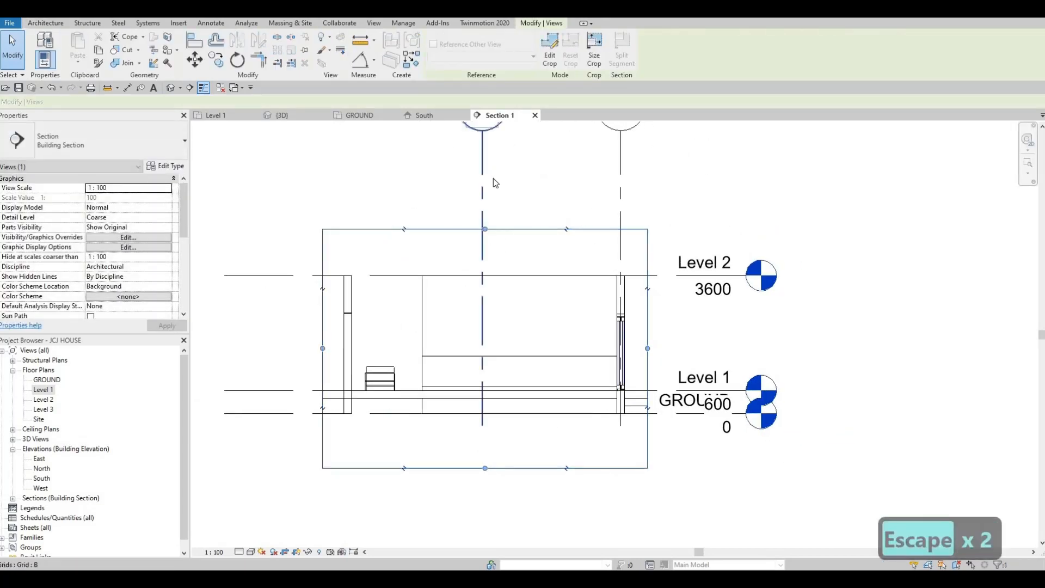
key("Escape")
scroll(572, 353, "up", 2)
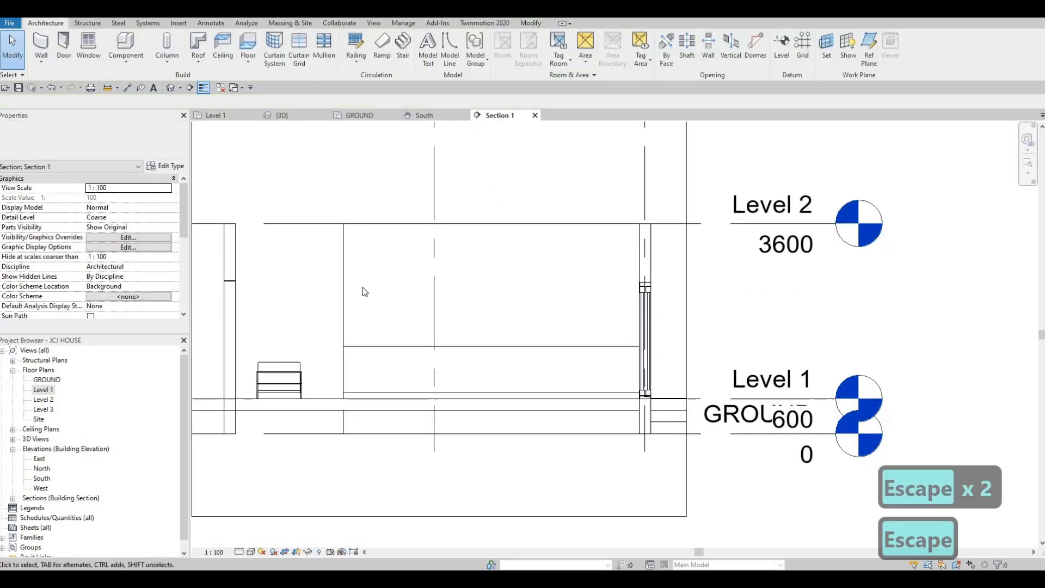
Select the wall and the wooden component in the section to inspect them, undoing a stray change
left_click(342, 323)
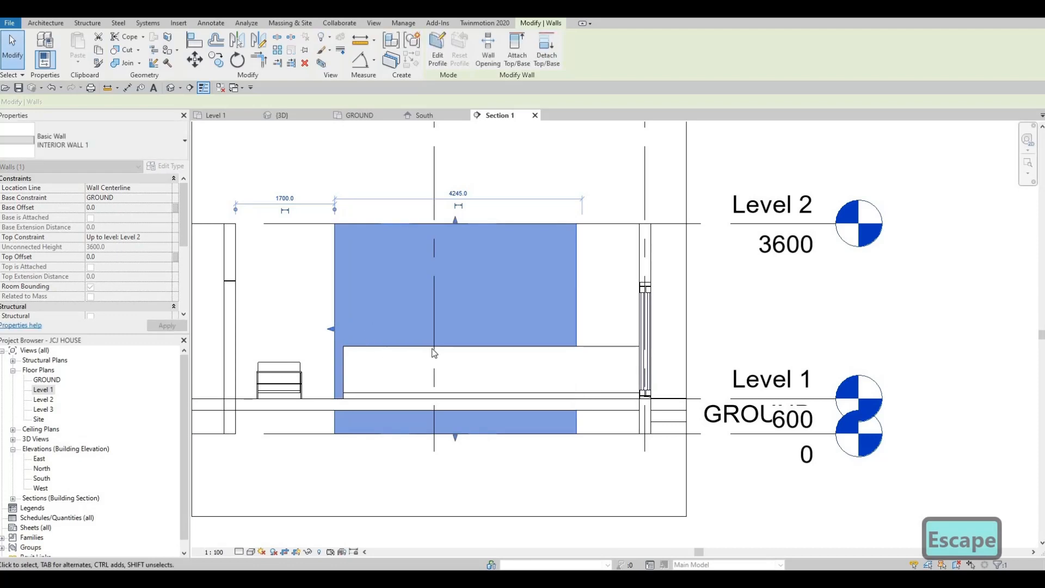
key("Escape")
key("Escape")
key("Escape")
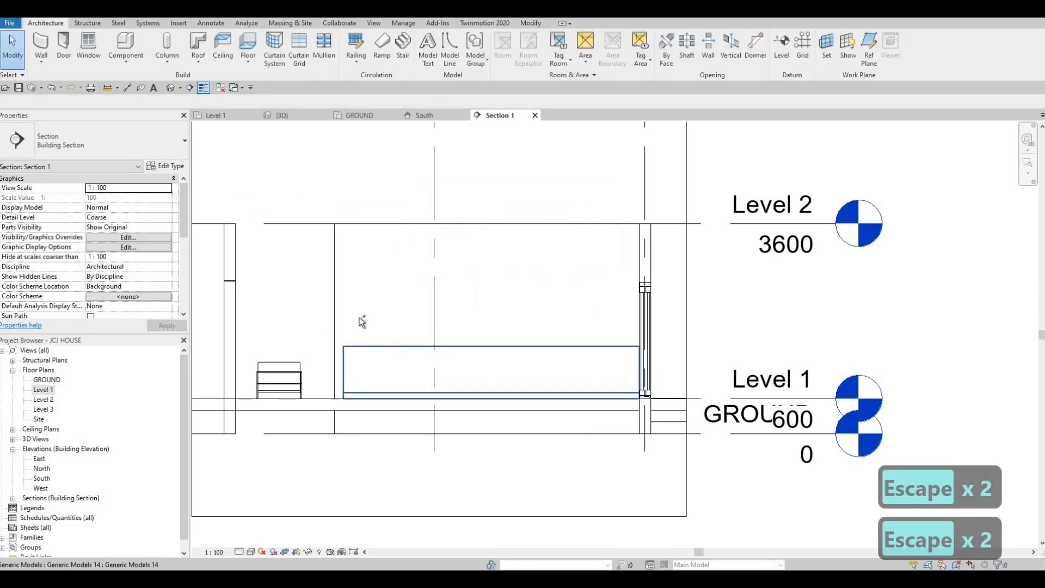
key("ctrl+z")
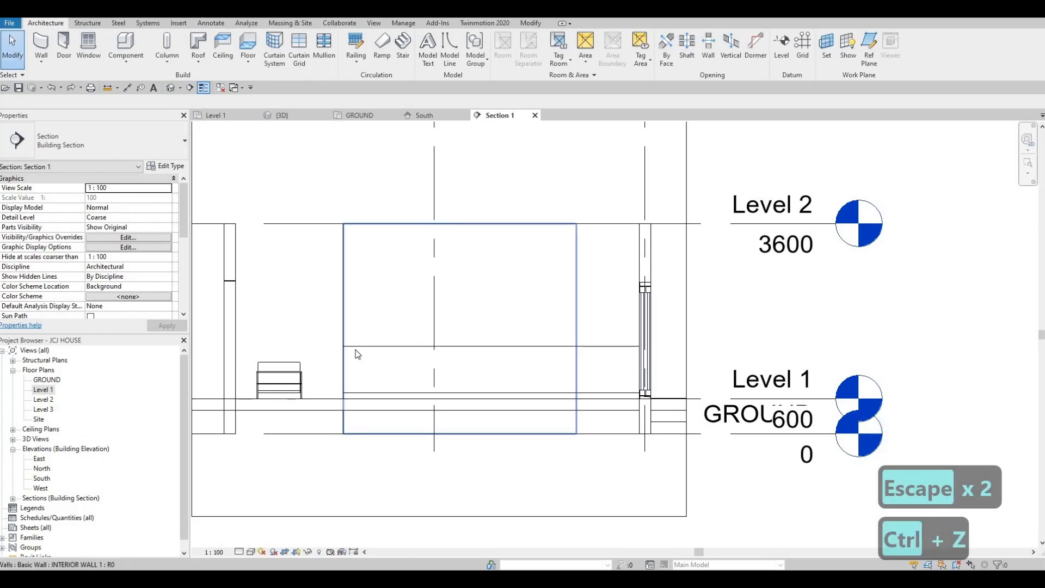
left_click(353, 371)
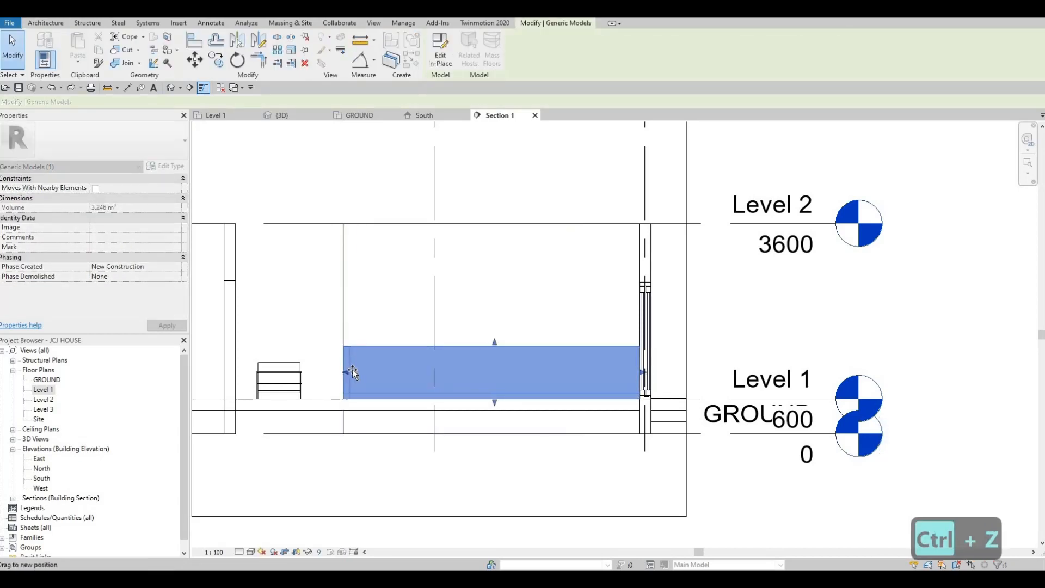
key("Escape")
key("Escape")
key("Escape")
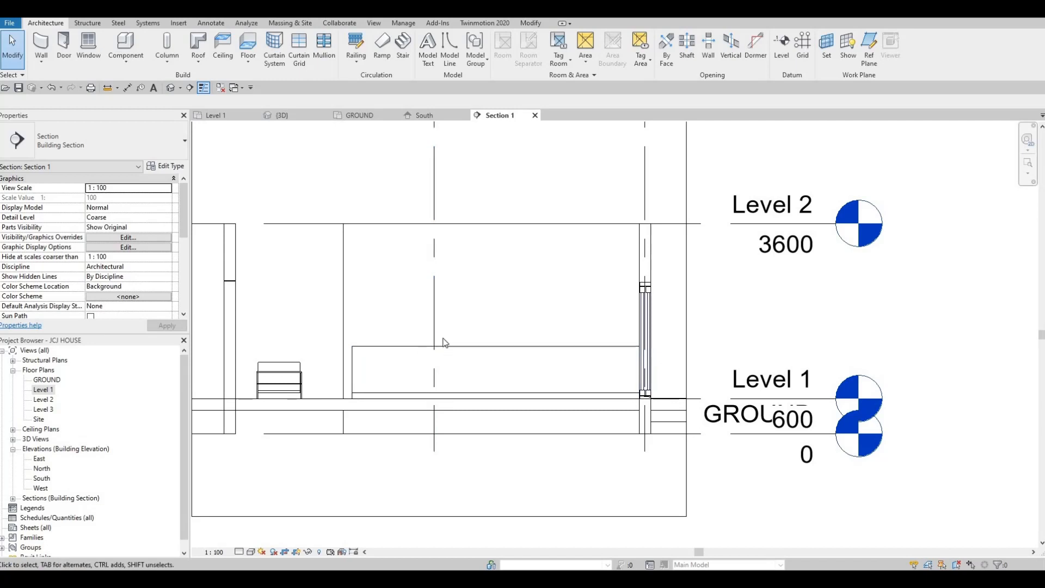
Create a new Model In-Place of category Generic Models, keeping the default name
left_click(126, 59)
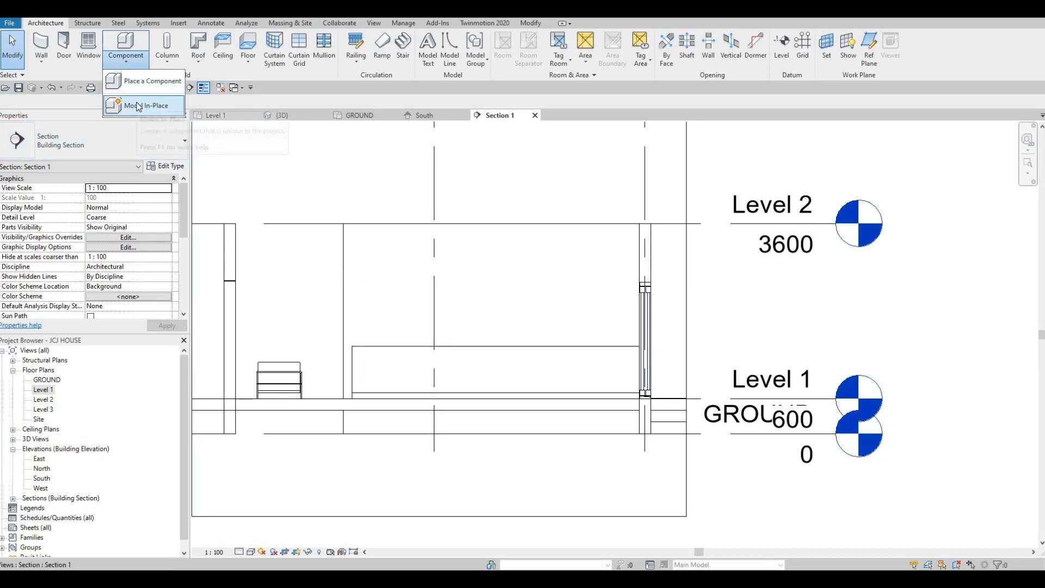
left_click(139, 106)
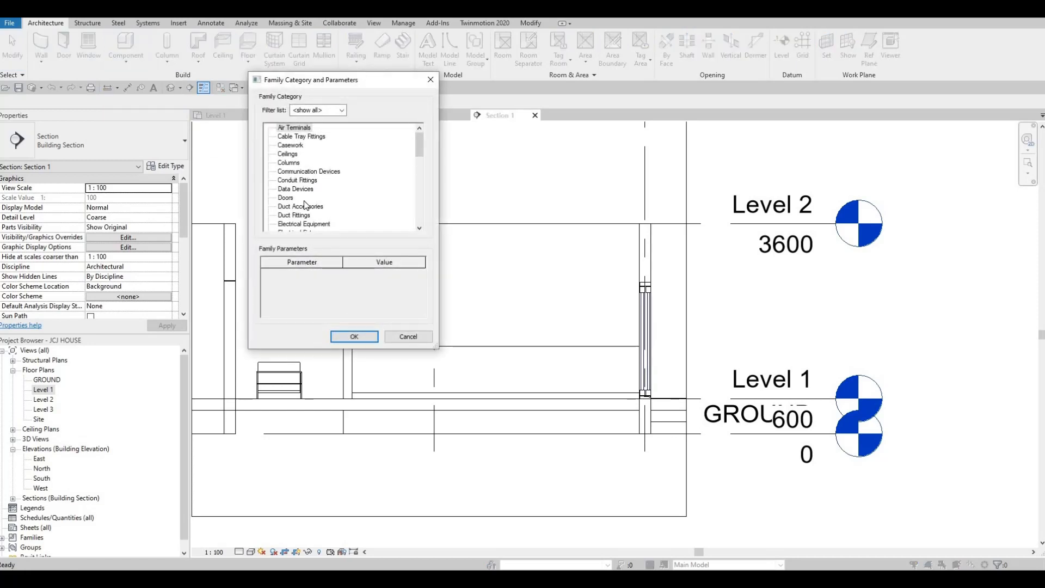
scroll(305, 205, "down", 2)
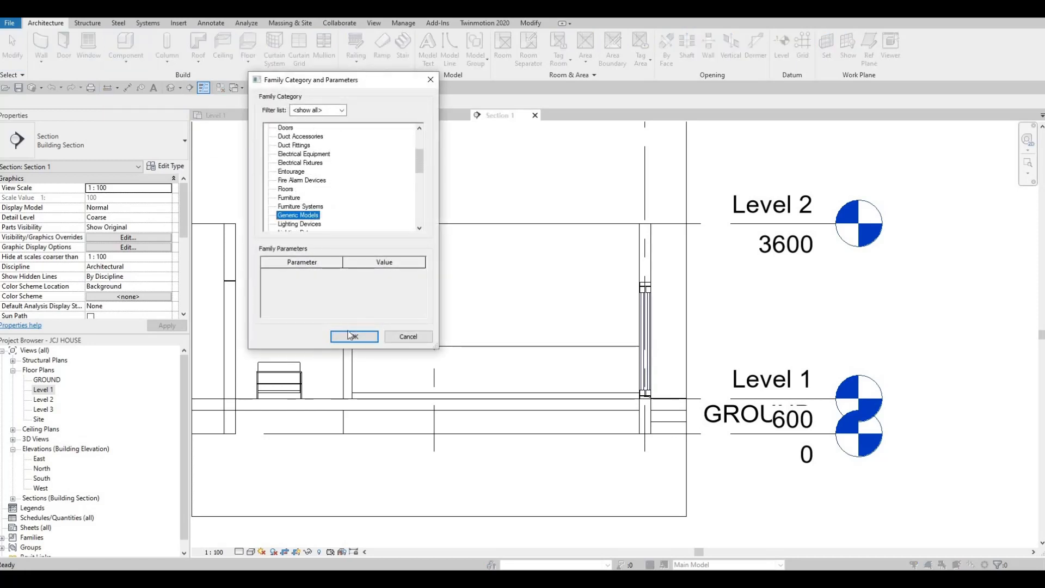
key("Return")
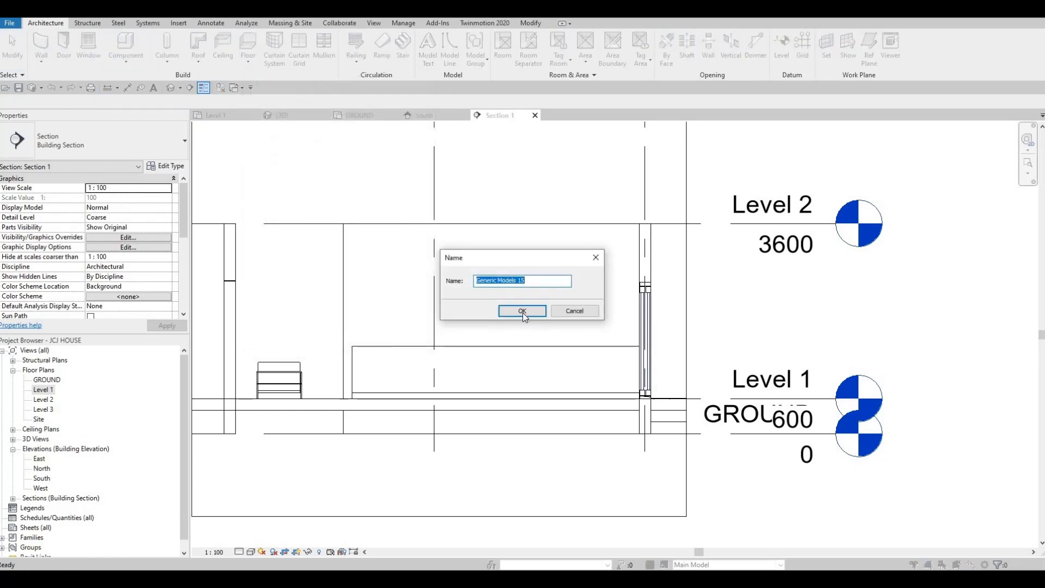
left_click(522, 312)
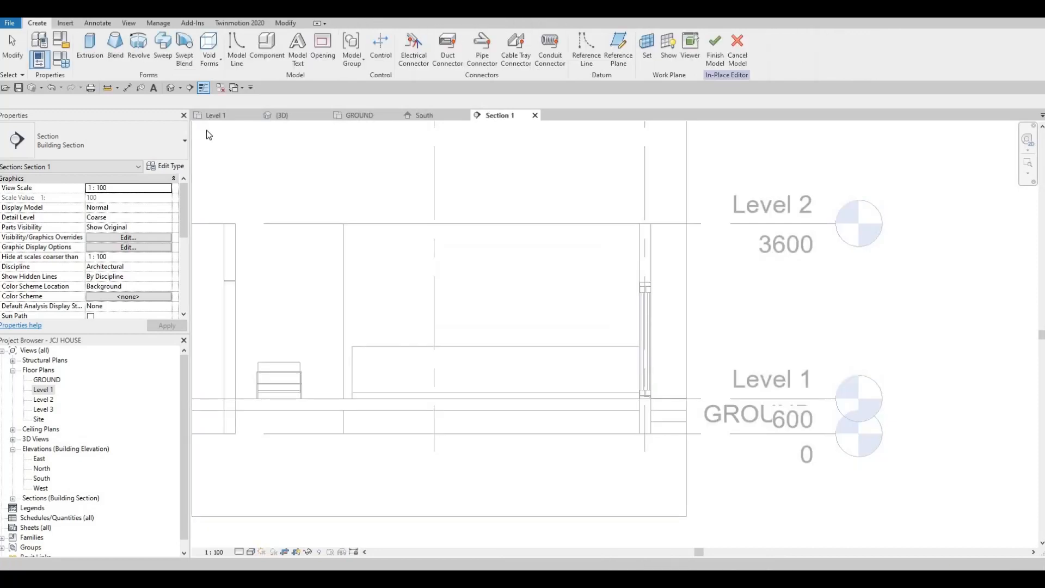
Start an Extrusion and pick the interior wall's face as its work plane
left_click(94, 54)
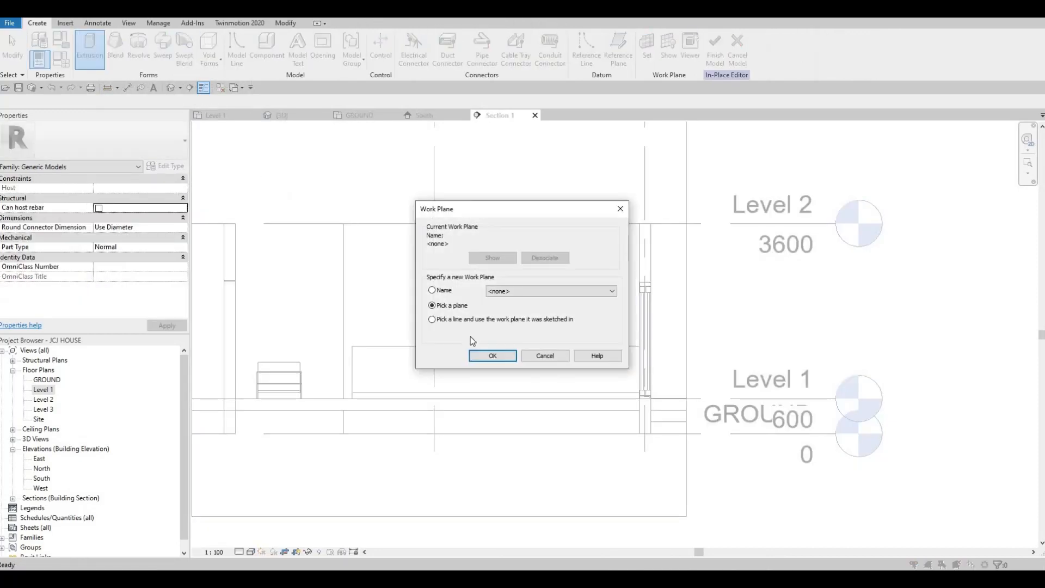
left_click(491, 355)
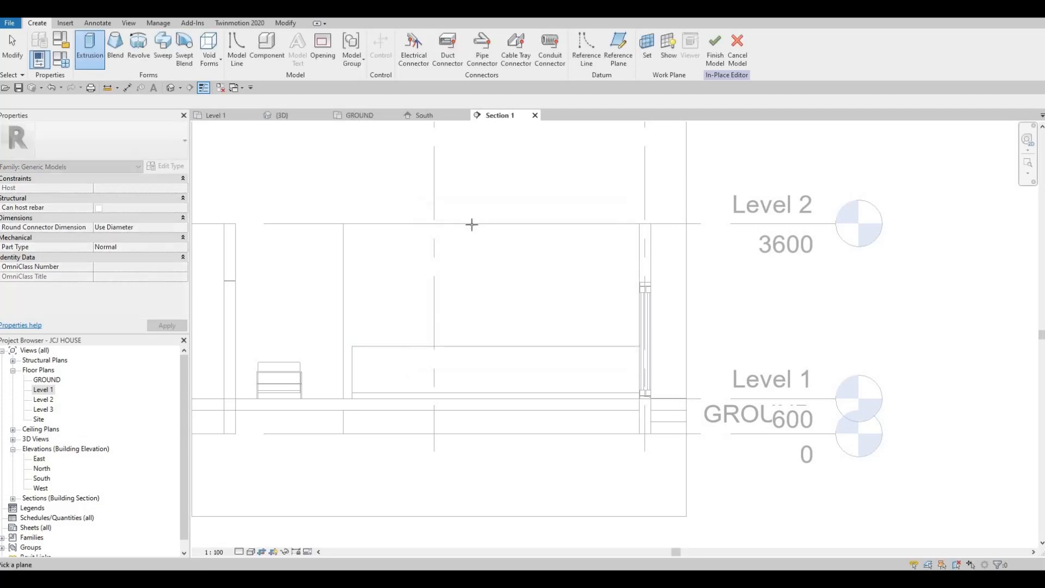
left_click(570, 287)
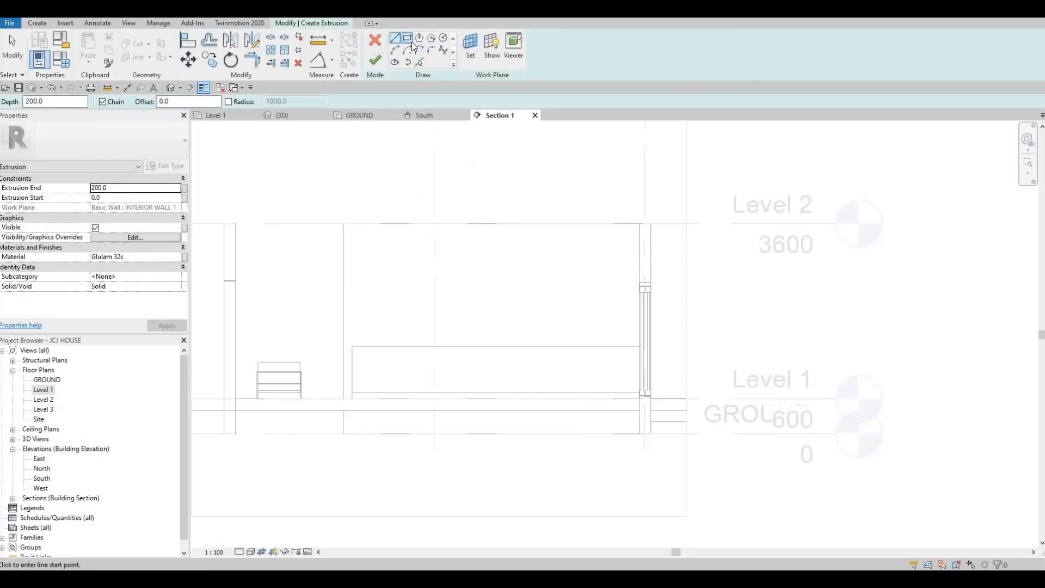
Sketch an extrusion rectangle about 4900 mm wide and 1700 mm tall above the wooden component
left_click(412, 41)
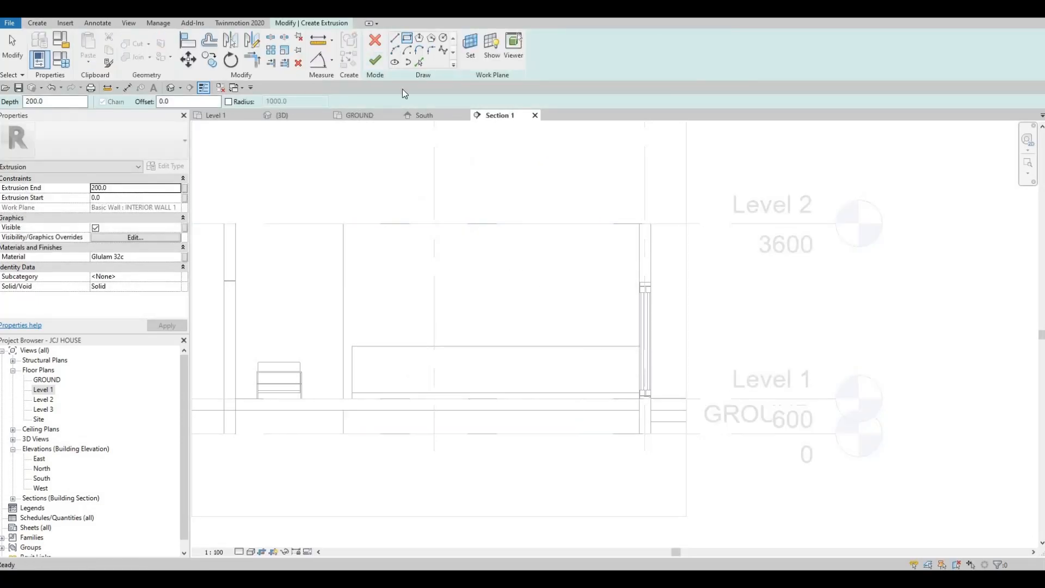
left_click(639, 346)
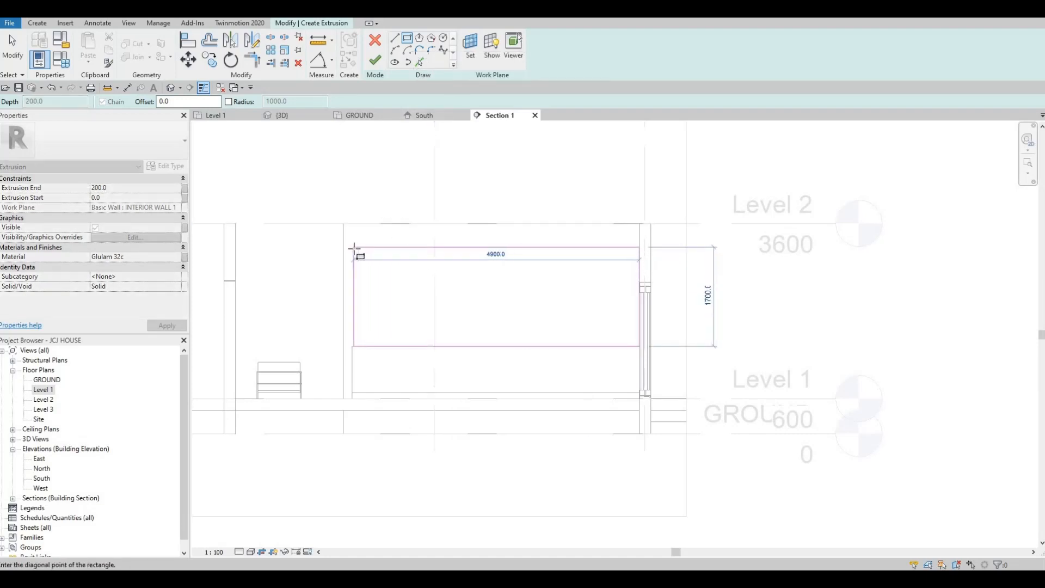
left_click(347, 284)
scroll(349, 283, "up", 2)
key("Escape")
key("Escape")
key("Escape")
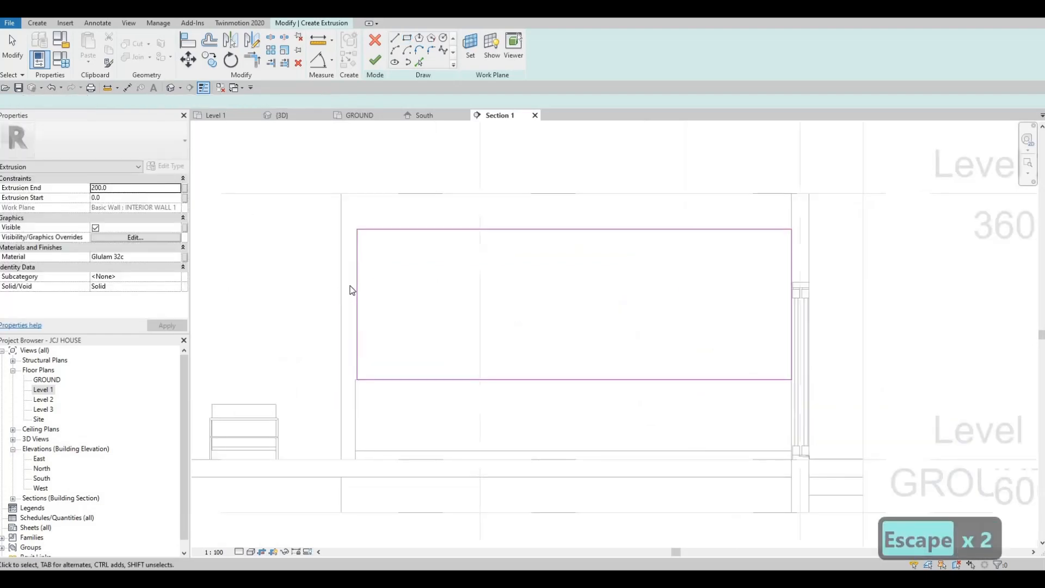
Align the rectangle's left edge to the component's edge and drag its top edge down to make it shallower
key("a")
key("l")
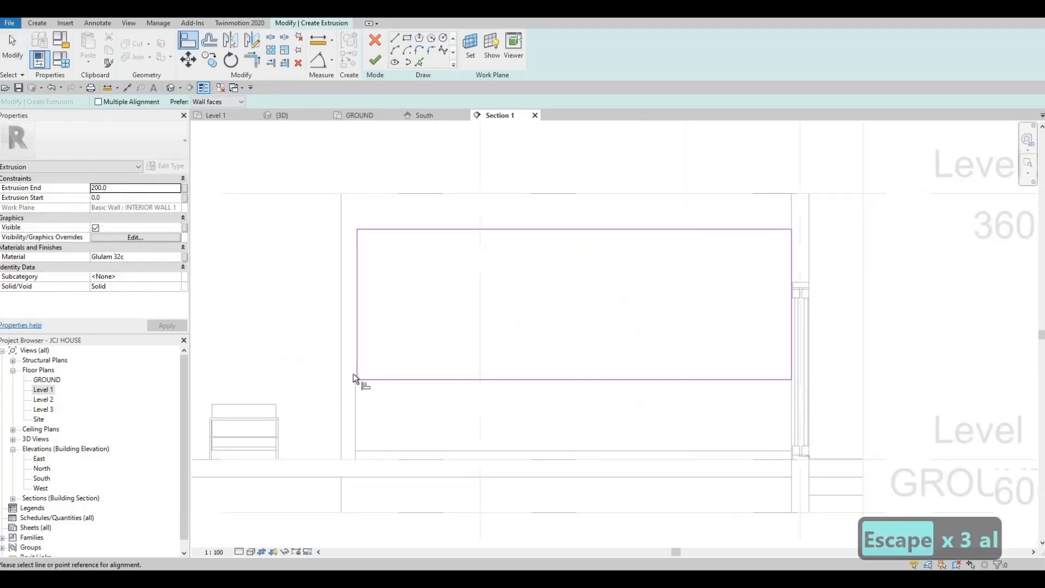
left_click(355, 375)
left_click(357, 315)
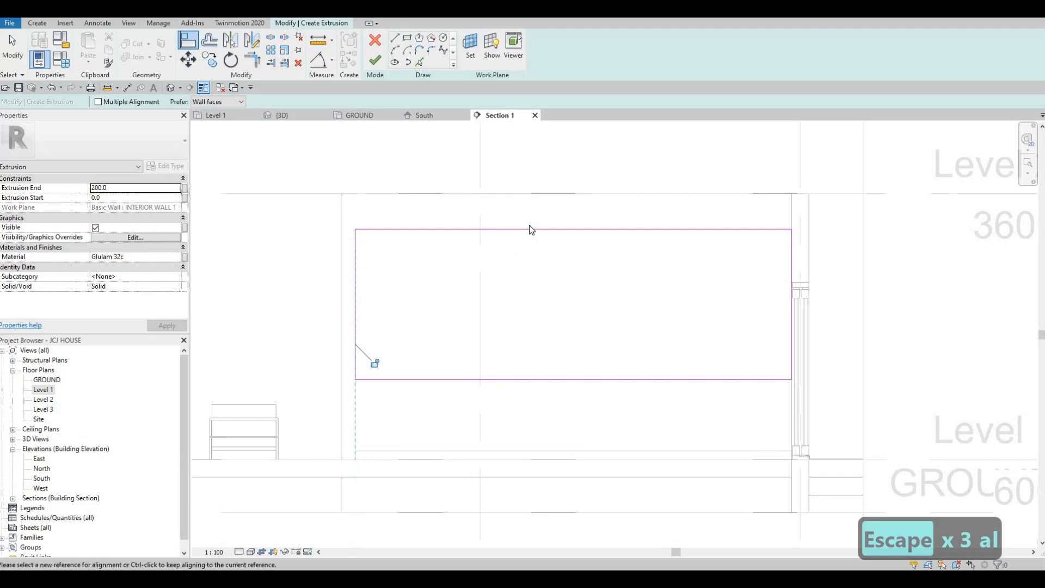
key("Escape")
key("Escape")
mouse_move(532, 229)
left_mouse_down()
mouse_move(538, 317)
mouse_move(538, 302)
left_mouse_up()
key("Escape")
key("Escape")
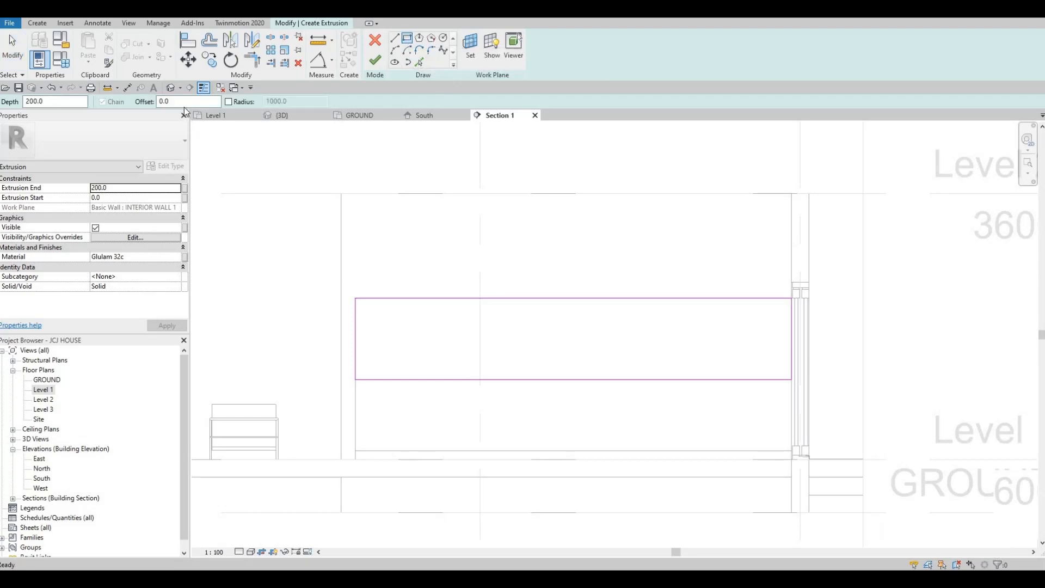
Set the sketch offset to 25 mm and draw a second rectangle along the first rectangle's corners
left_click(30, 102)
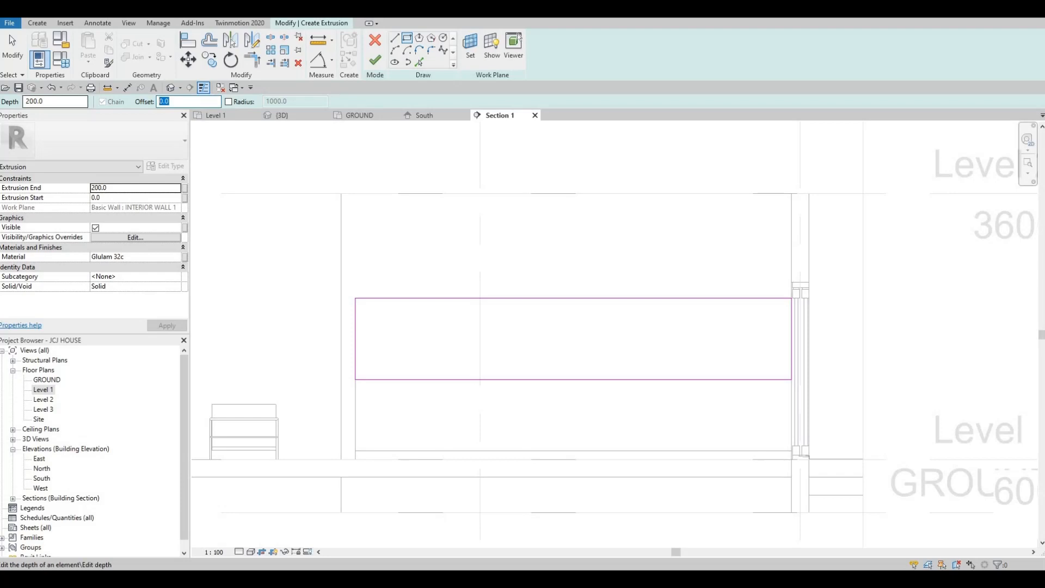
type("25")
left_click(357, 299)
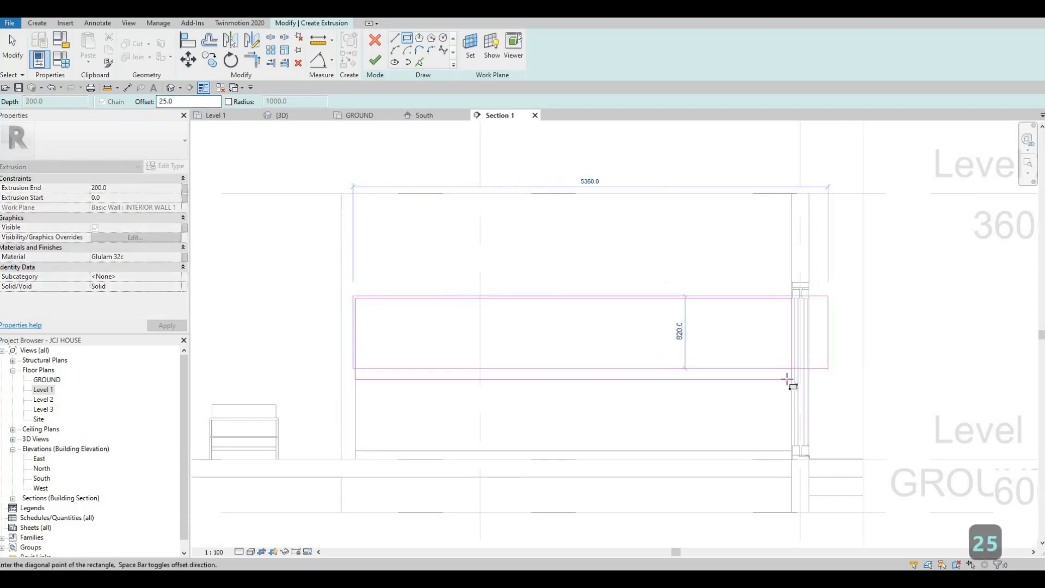
scroll(790, 380, "up", 4)
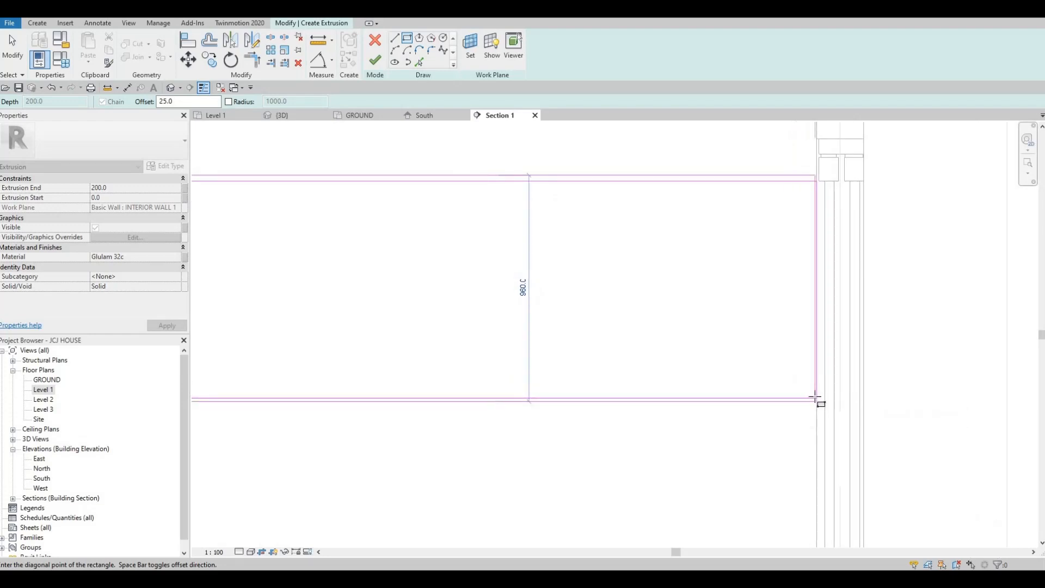
scroll(806, 394, "up", 3)
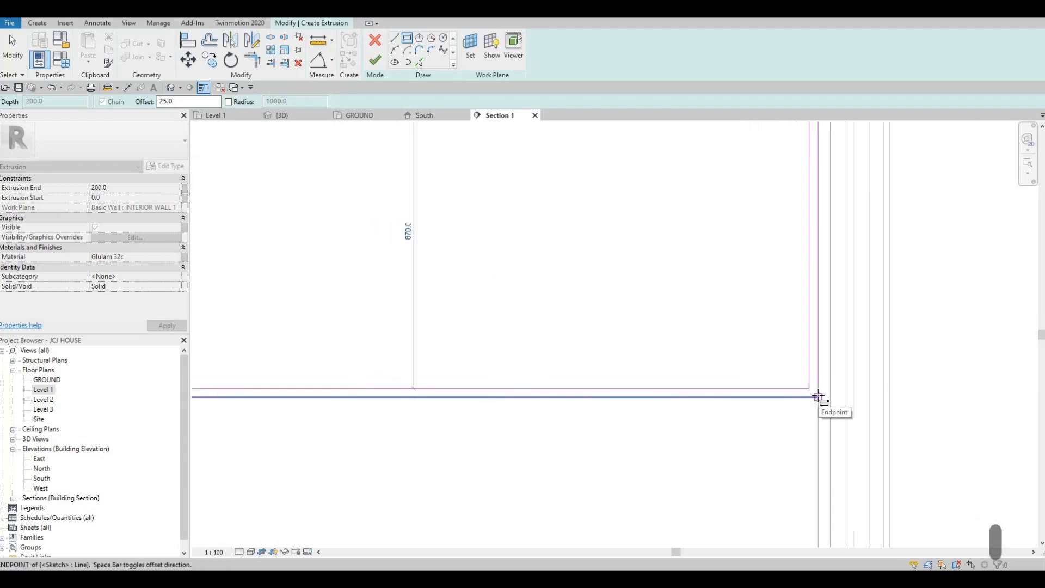
left_click(779, 378)
scroll(759, 381, "down", 3)
key("Escape")
key("Escape")
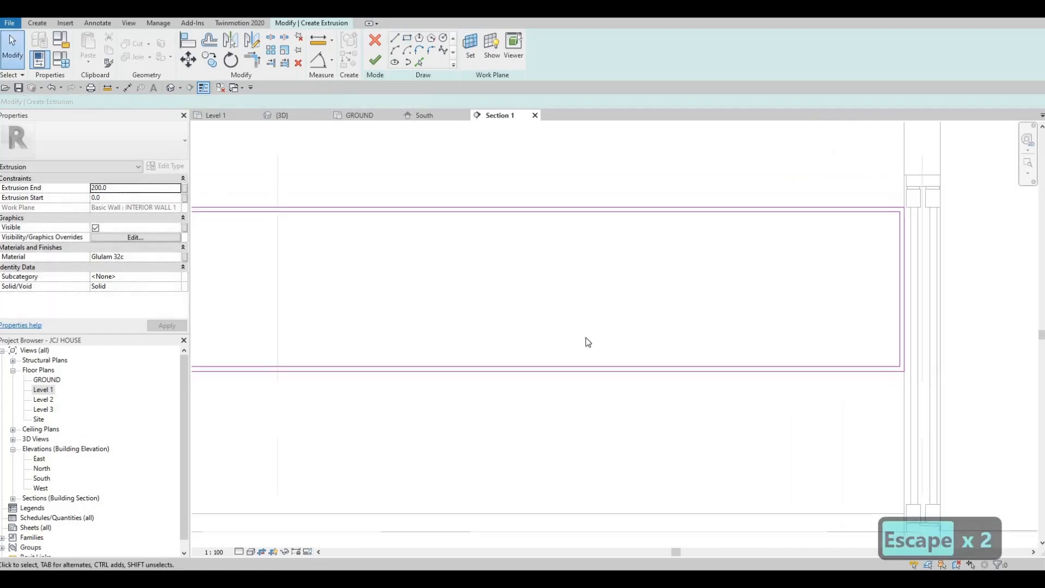
Load Granite, Cut, Polished from the stone library as the extrusion's material and finish the in-place model
scroll(588, 342, "down", 2)
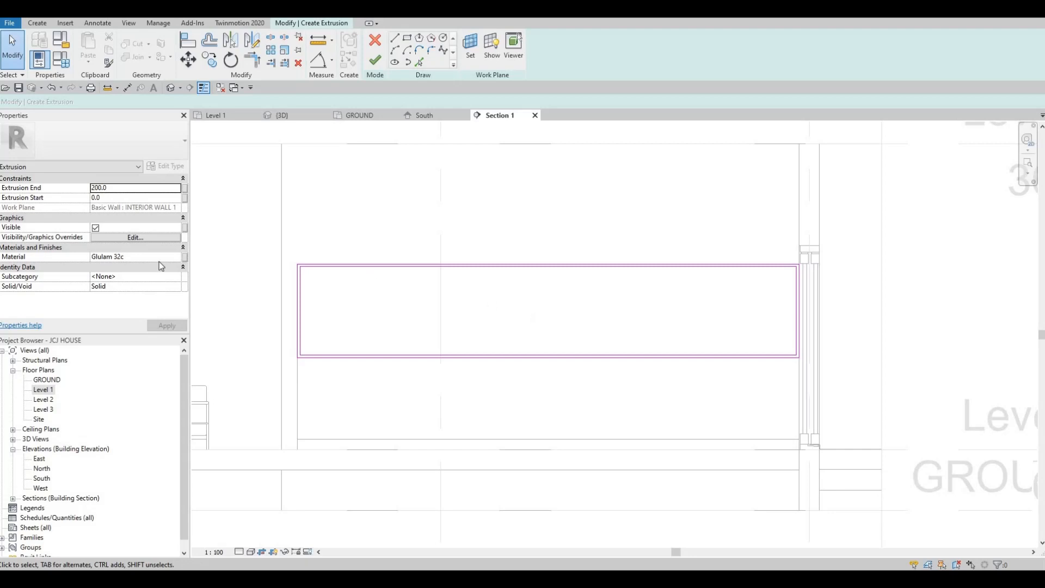
left_click(178, 257)
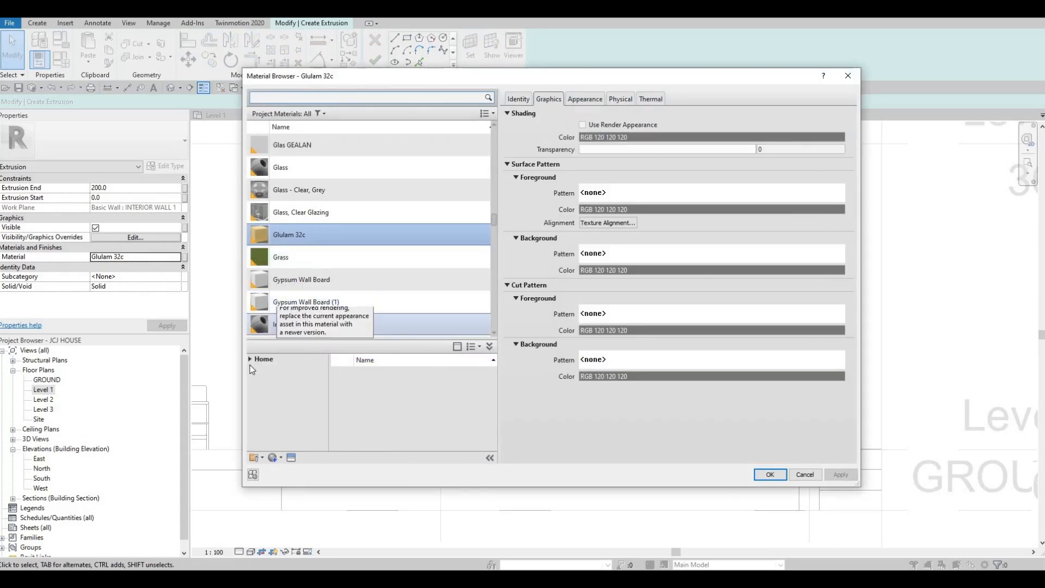
scroll(267, 325, "down", 2)
left_click(250, 360)
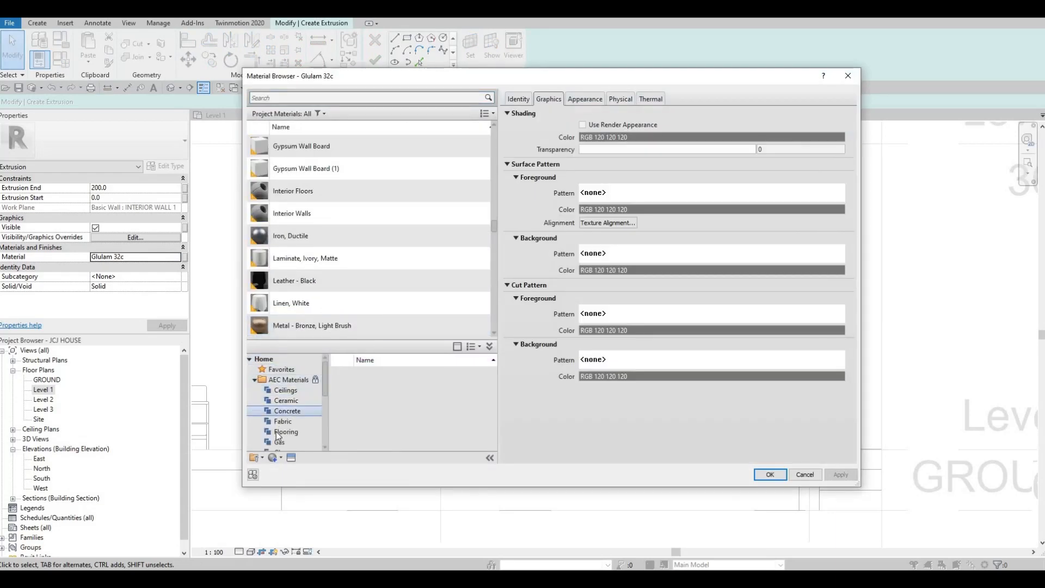
scroll(285, 425, "down", 4)
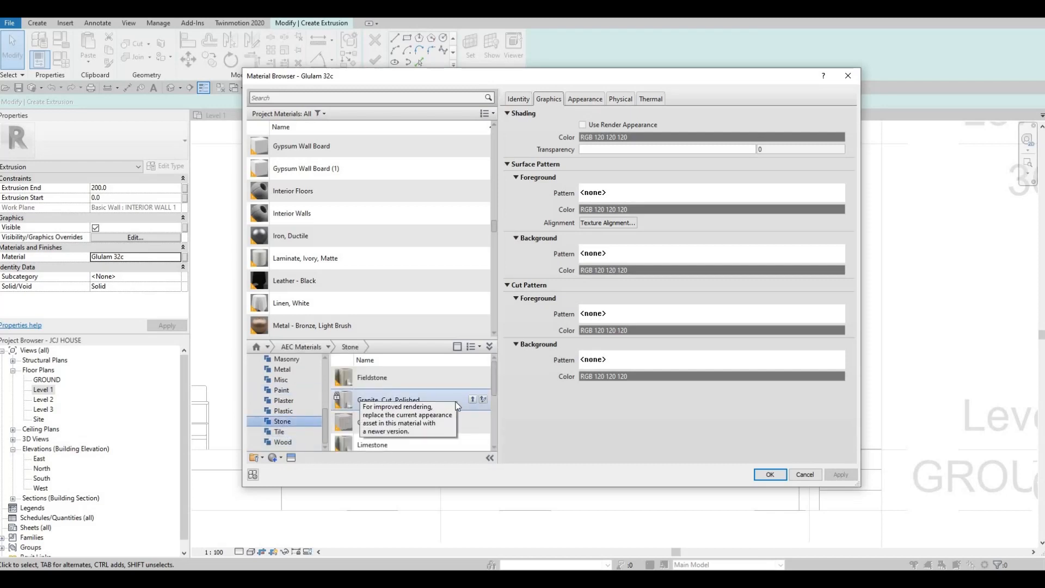
left_click(472, 400)
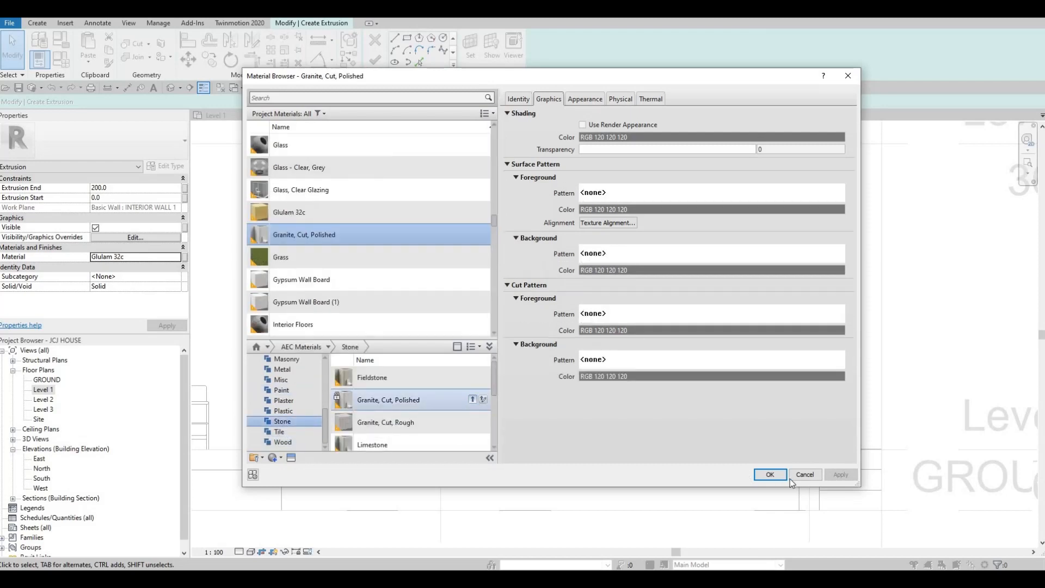
left_click(827, 476)
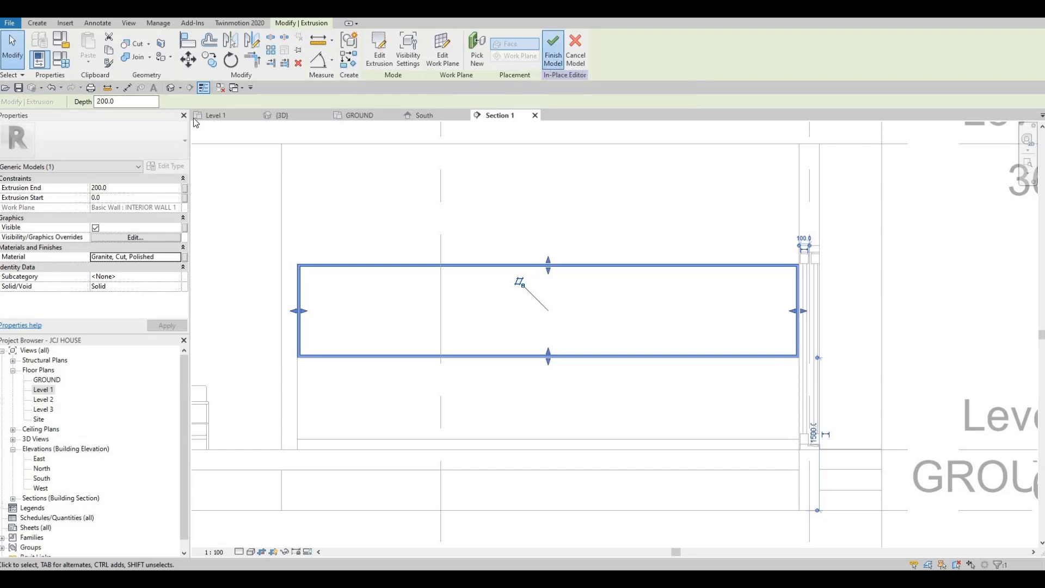
left_click(553, 49)
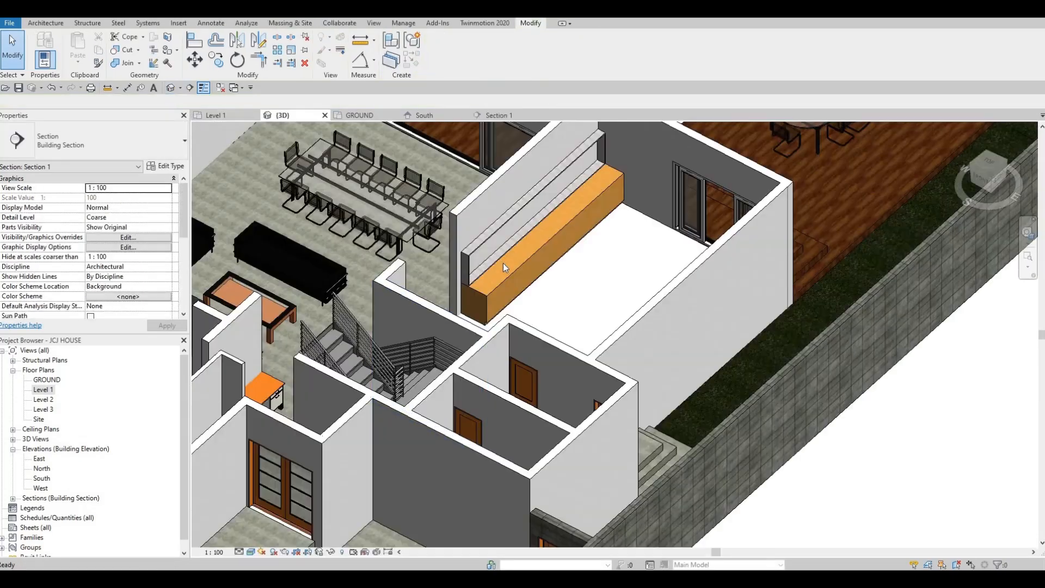
Examine the new granite component and wooden unit in the 3D view from several angles
scroll(502, 259, "down", 2)
scroll(488, 271, "up", 3)
left_click(508, 256)
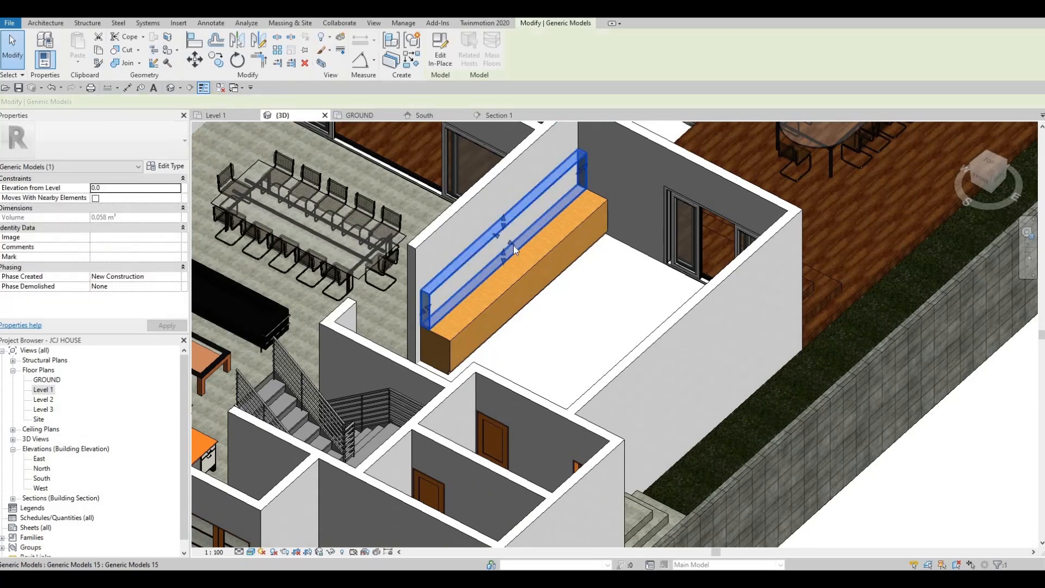
left_click_drag(531, 250, 536, 251)
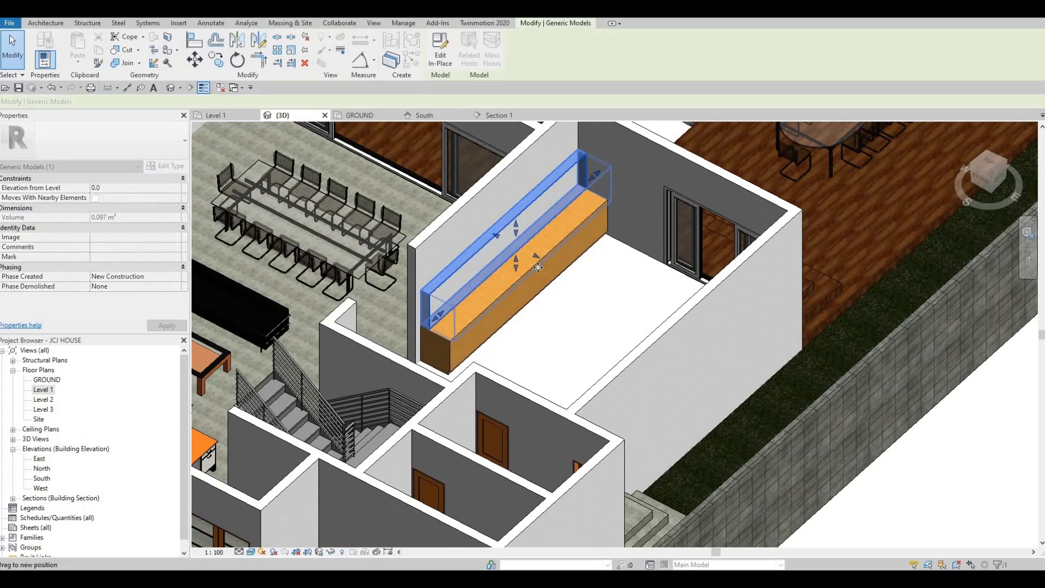
scroll(452, 344, "up", 1)
key("Escape")
key("Escape")
scroll(449, 338, "up", 1)
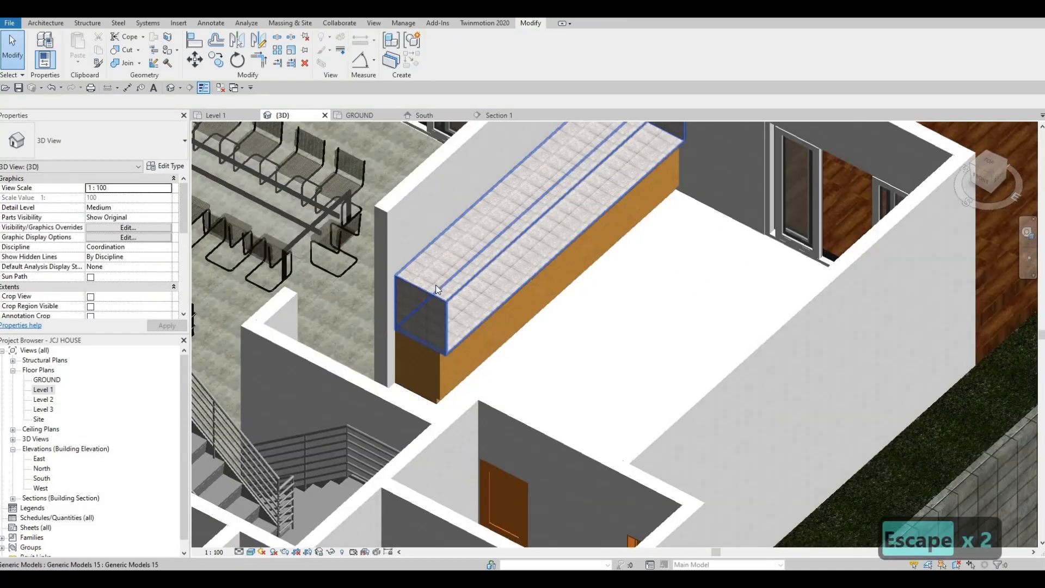
middle_click_drag(437, 290, 599, 224, "shift")
scroll(484, 362, "up", 1)
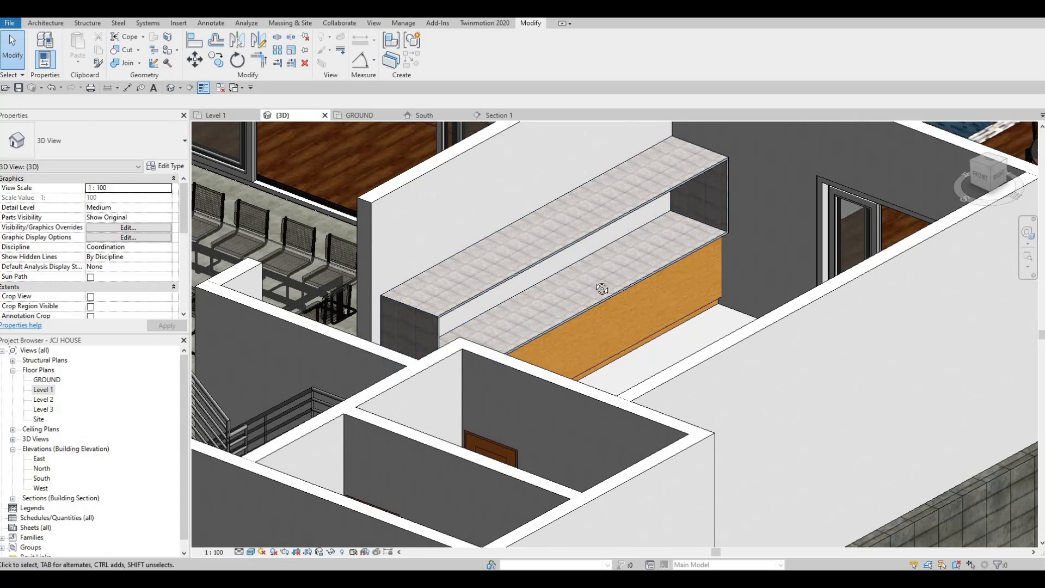
middle_click_drag(601, 289, 607, 251, "shift")
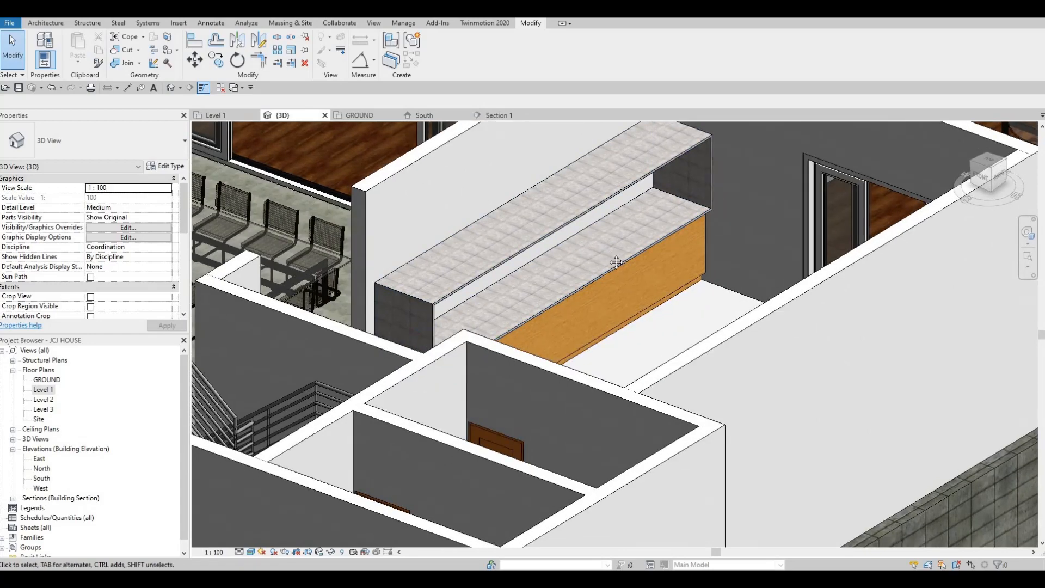
scroll(608, 308, "up", 5)
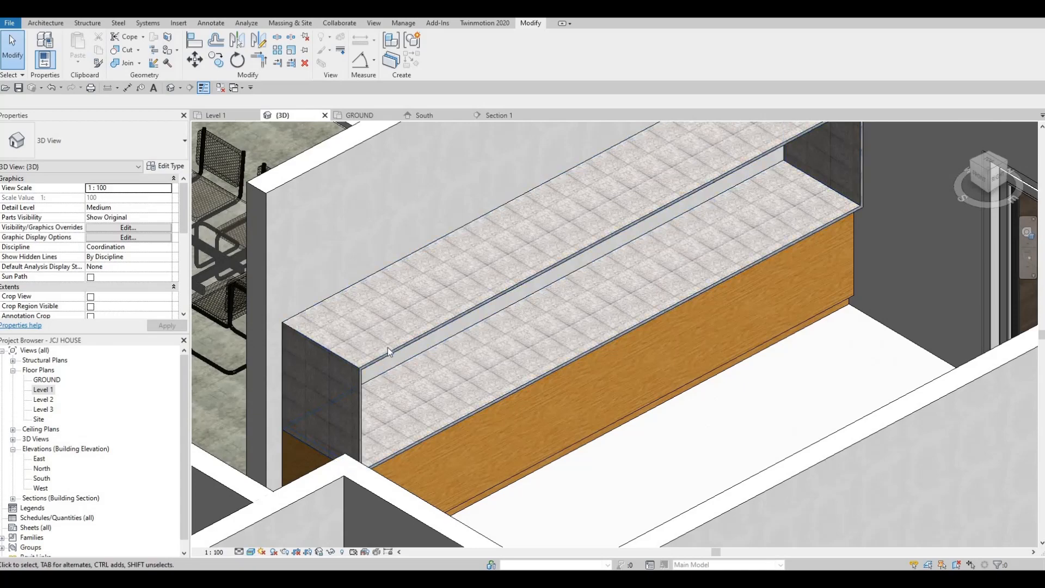
scroll(527, 340, "down", 3)
key("Escape")
key("Escape")
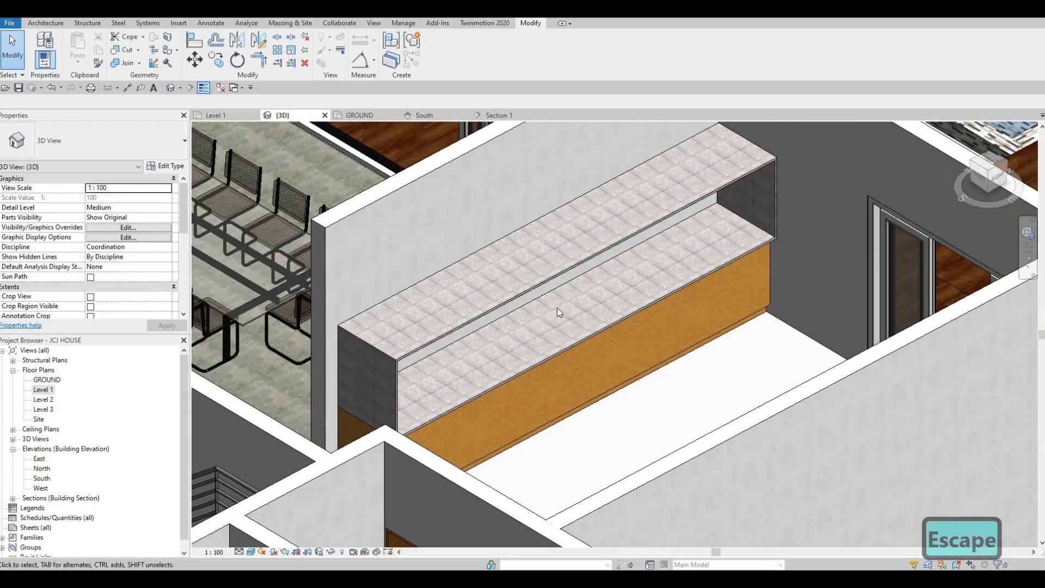
middle_click_drag(598, 263, 542, 240, "shift")
scroll(543, 240, "down", 4)
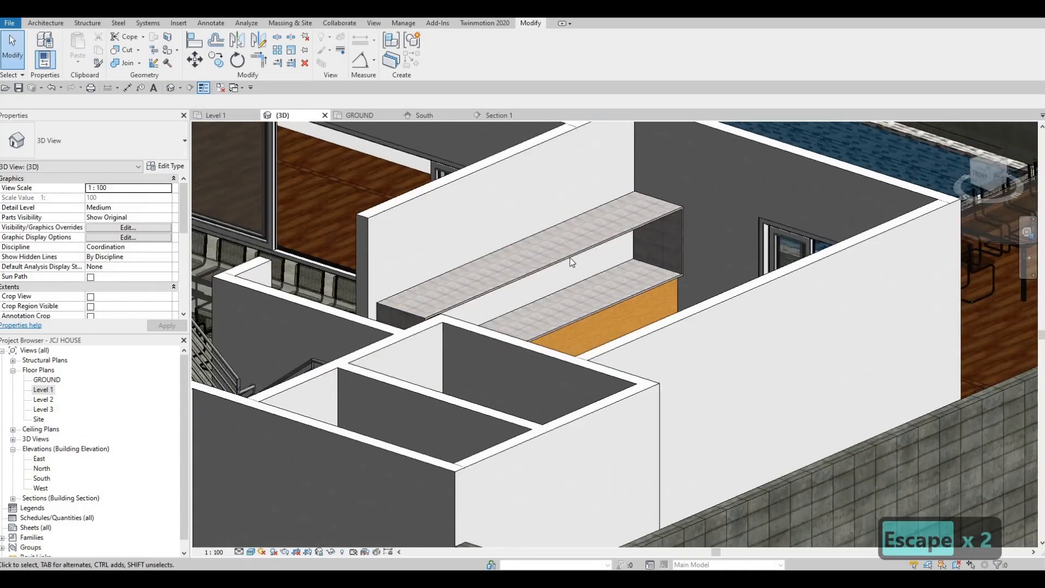
scroll(569, 257, "up", 3)
middle_click_drag(586, 268, 550, 344, "shift")
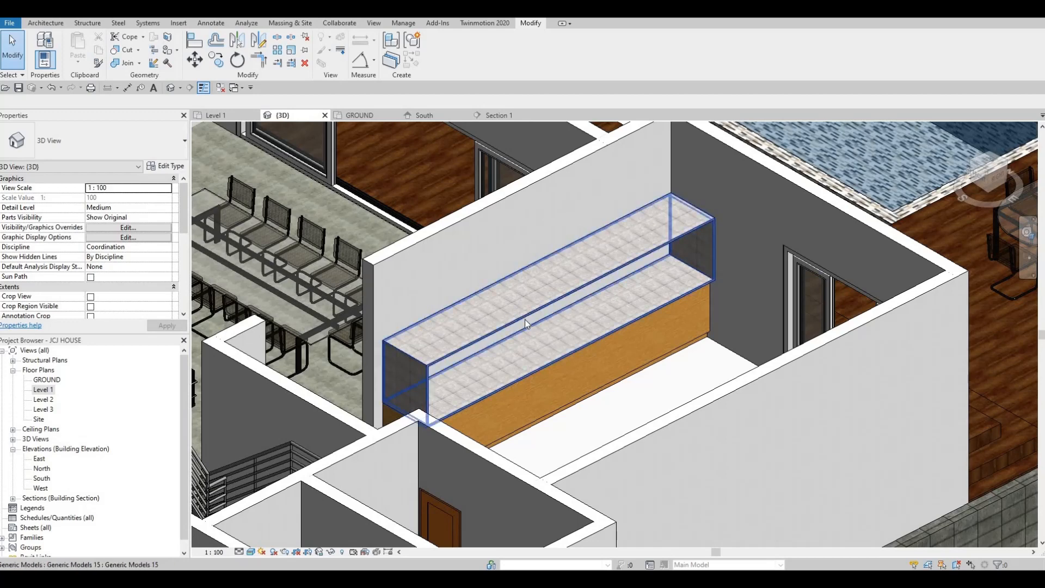
Open Section 1 from the Level 1 plan and edit the in-place model again
double_click(43, 389)
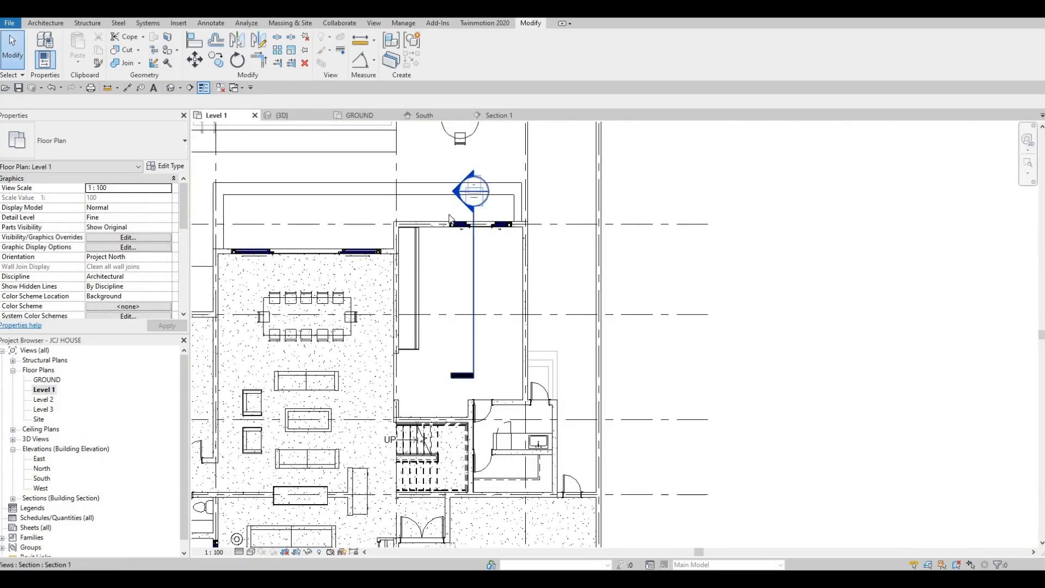
double_click(473, 285)
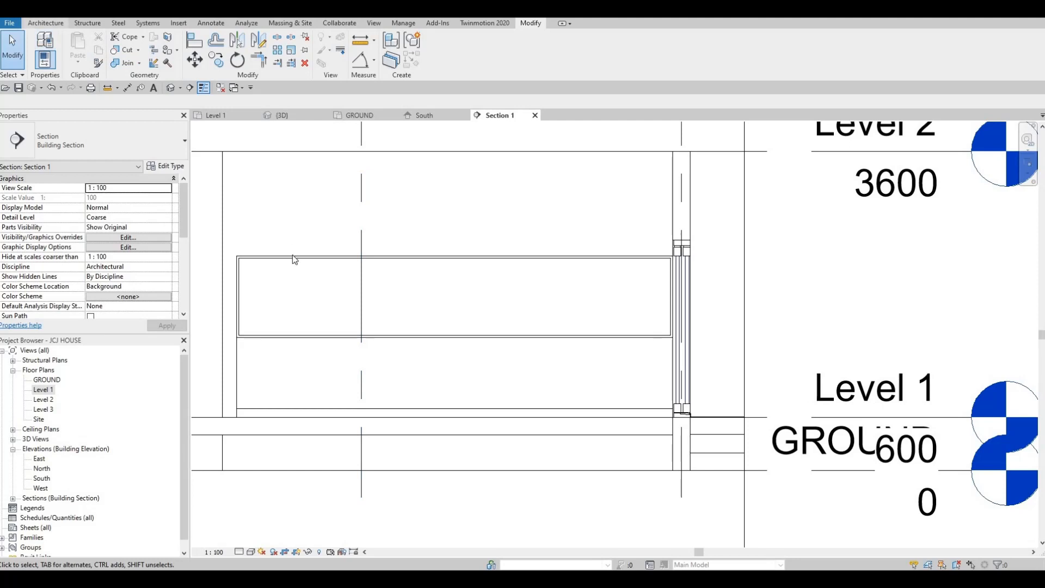
left_click(442, 60)
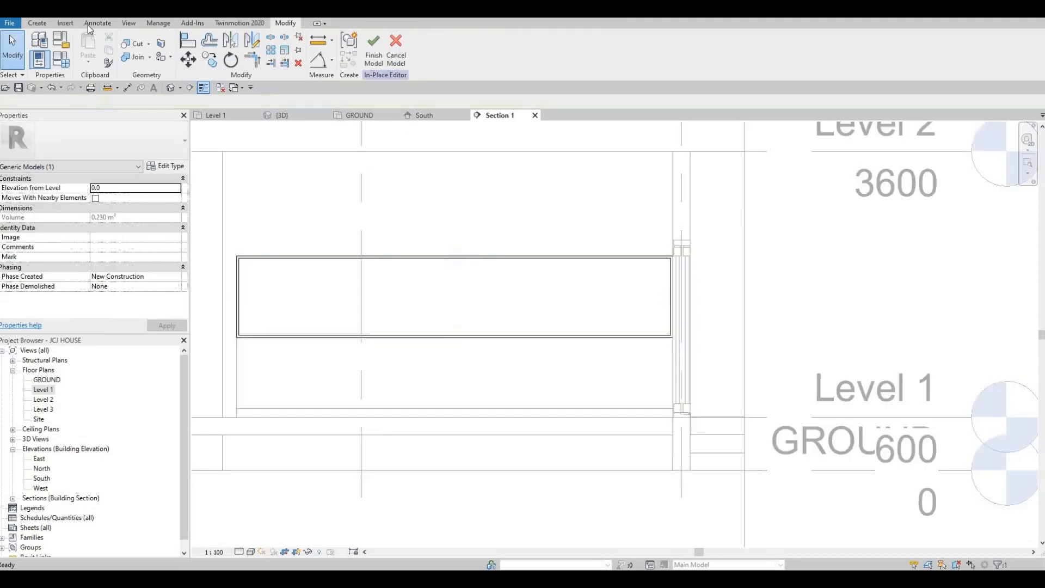
Start a new Extrusion on the wall's work plane and sketch a rectangle over the granite profile
left_click(37, 22)
left_click(91, 50)
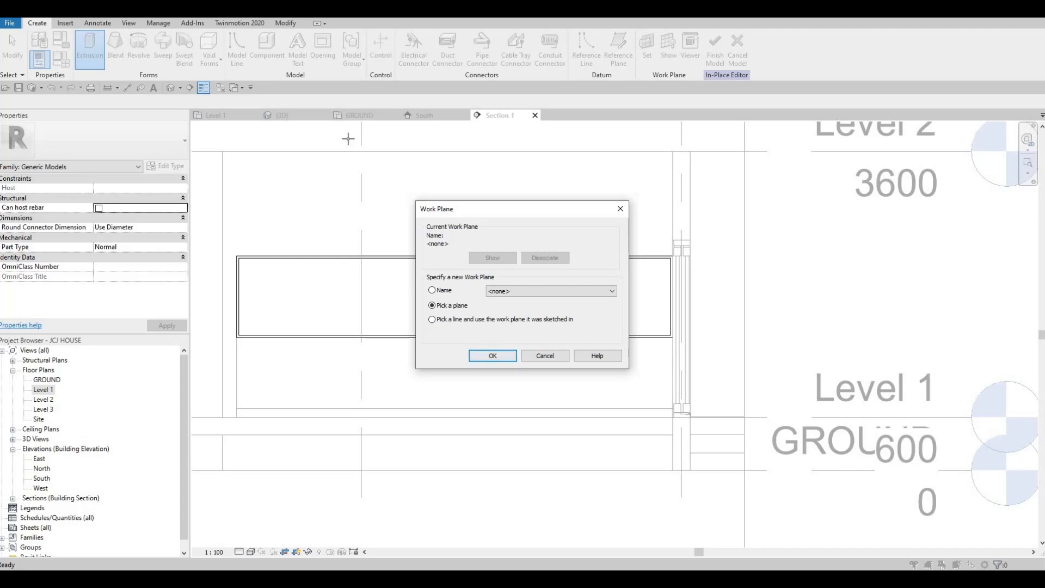
key("Return")
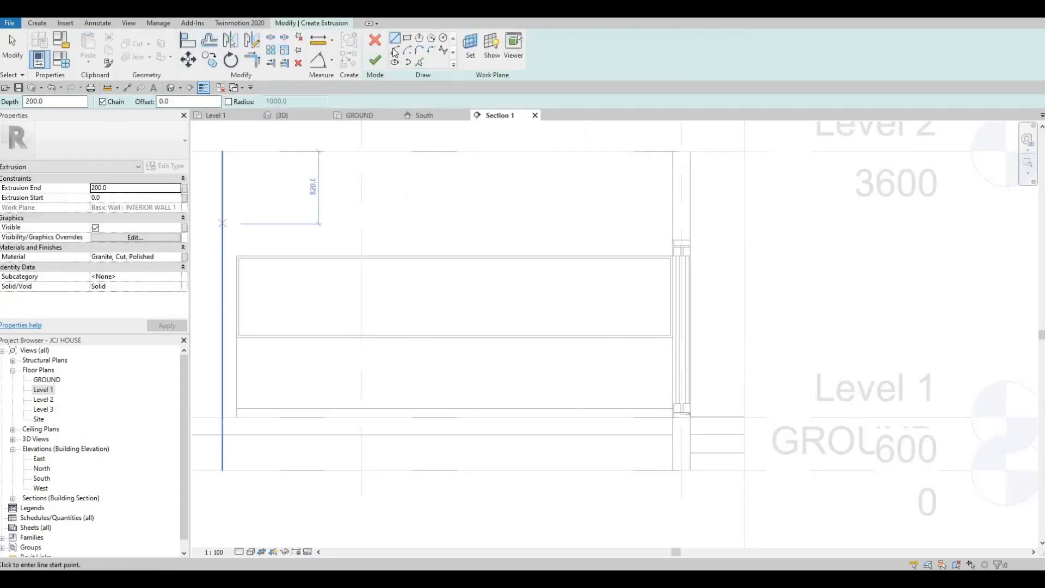
scroll(240, 259, "up", 5)
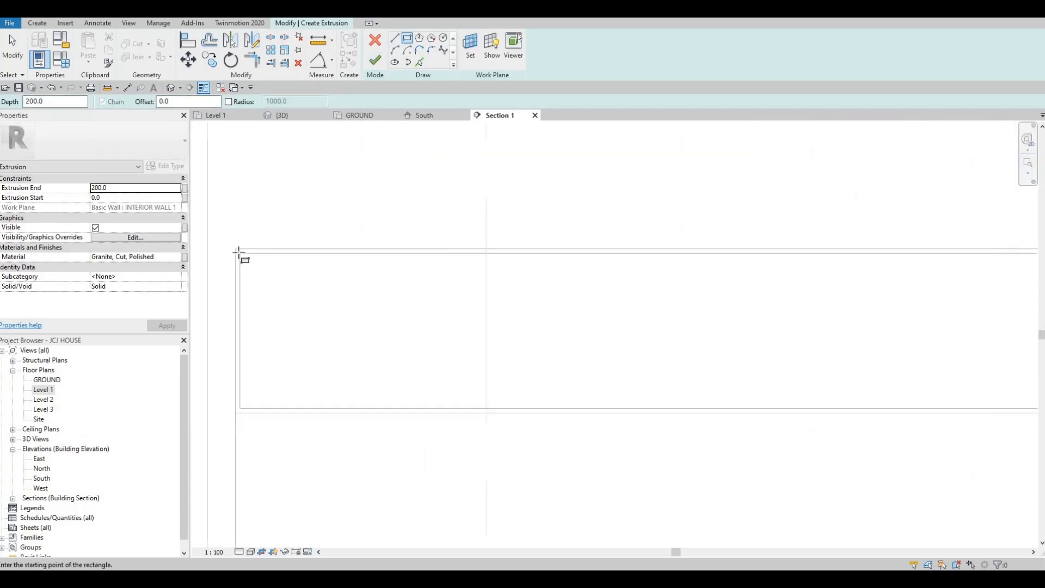
left_click(238, 249)
scroll(327, 301, "down", 3)
scroll(918, 376, "up", 1)
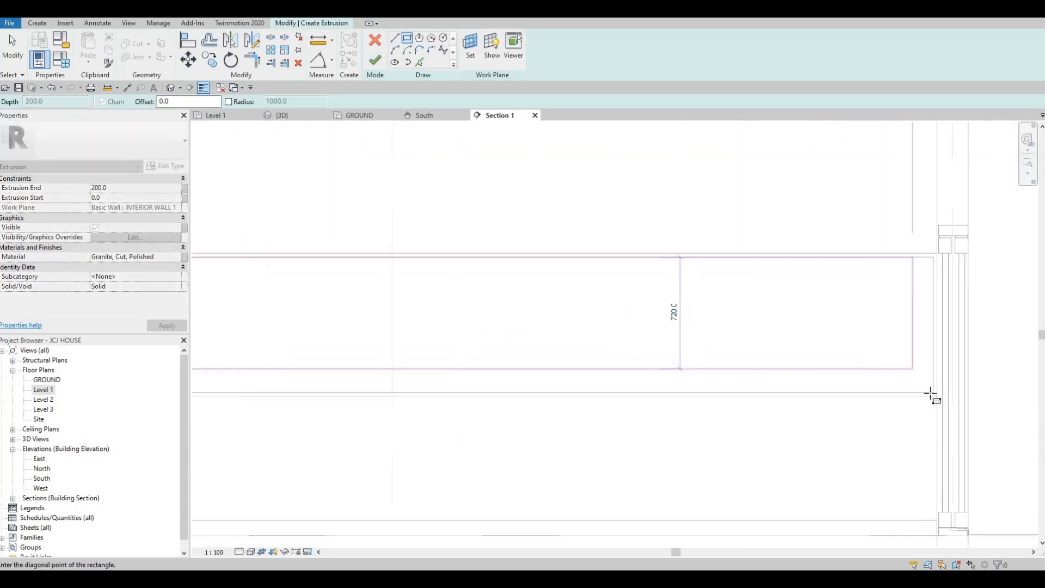
left_click(933, 391)
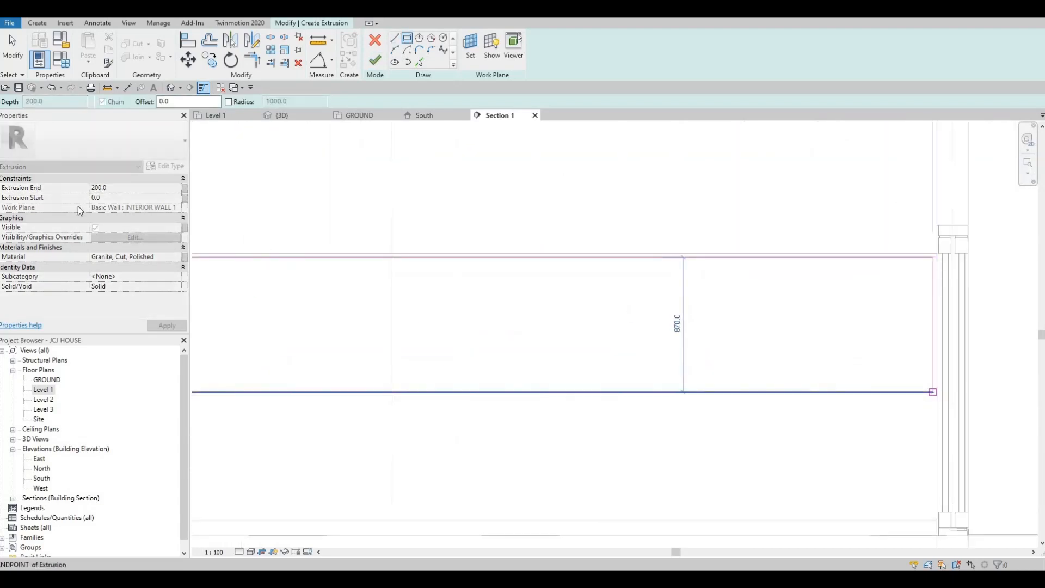
Set the extrusion end to 10 and finish the extrusion sketch
left_click(114, 188)
type("10")
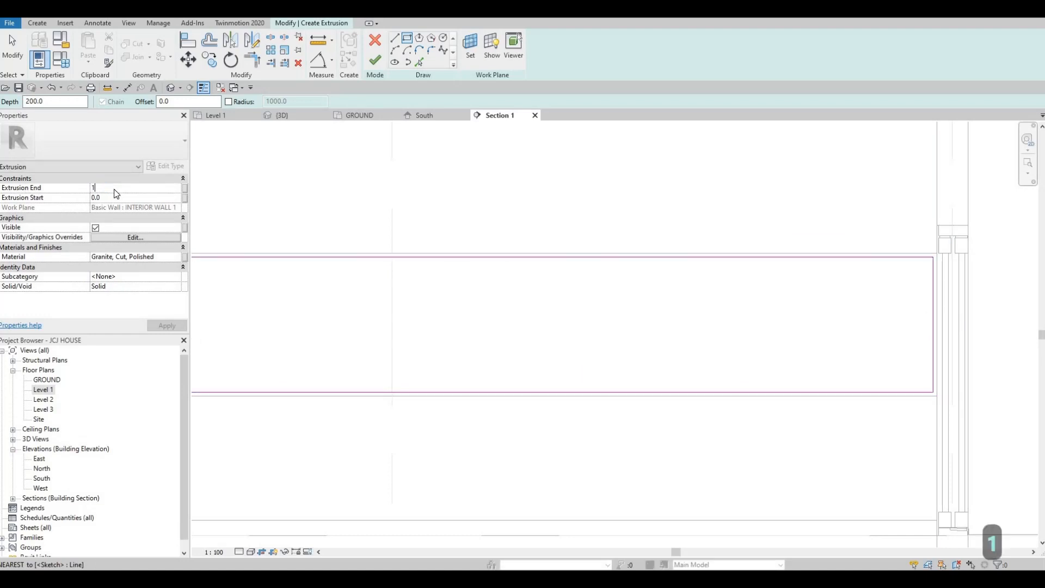
key("Return")
left_click(375, 62)
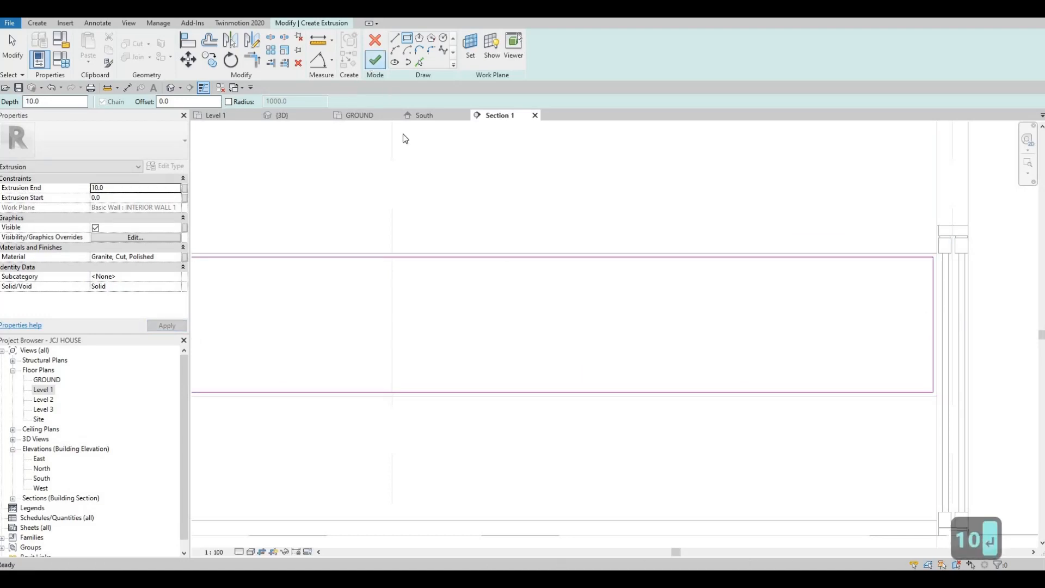
Examine the finished granite extrusion over the counter in the 3D view
scroll(533, 326, "down", 2)
scroll(533, 326, "down", 1)
key("Escape")
key("Escape")
key("Escape")
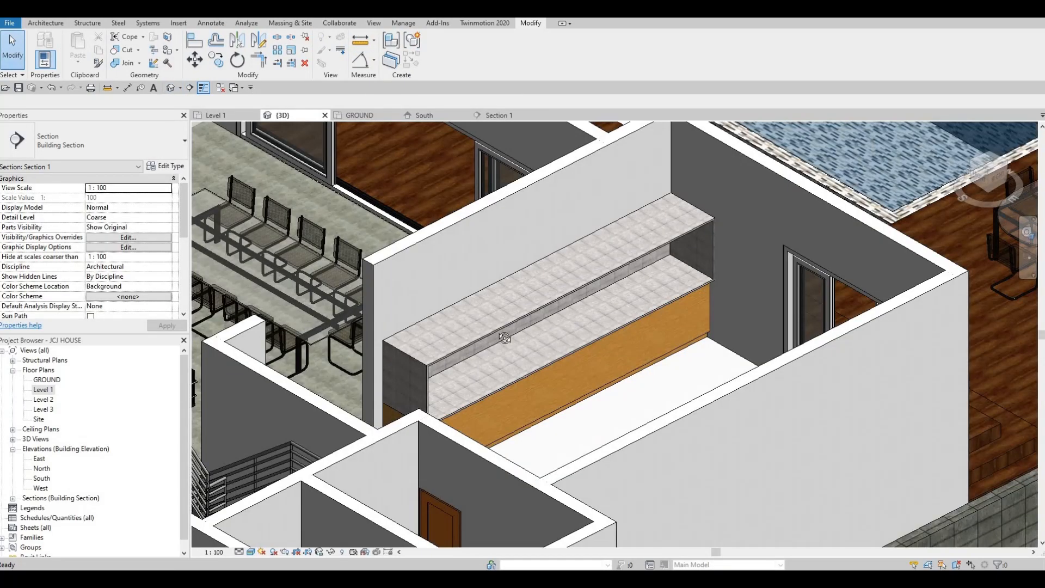
middle_click_drag(504, 334, 472, 283, "shift")
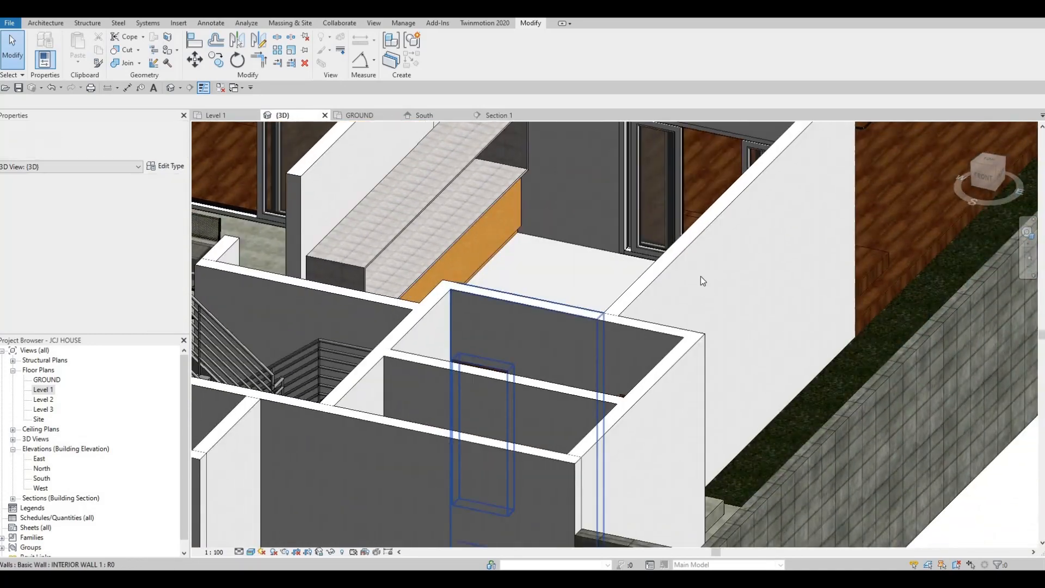
middle_click_drag(463, 238, 606, 308)
scroll(629, 309, "up", 3)
scroll(599, 306, "up", 2)
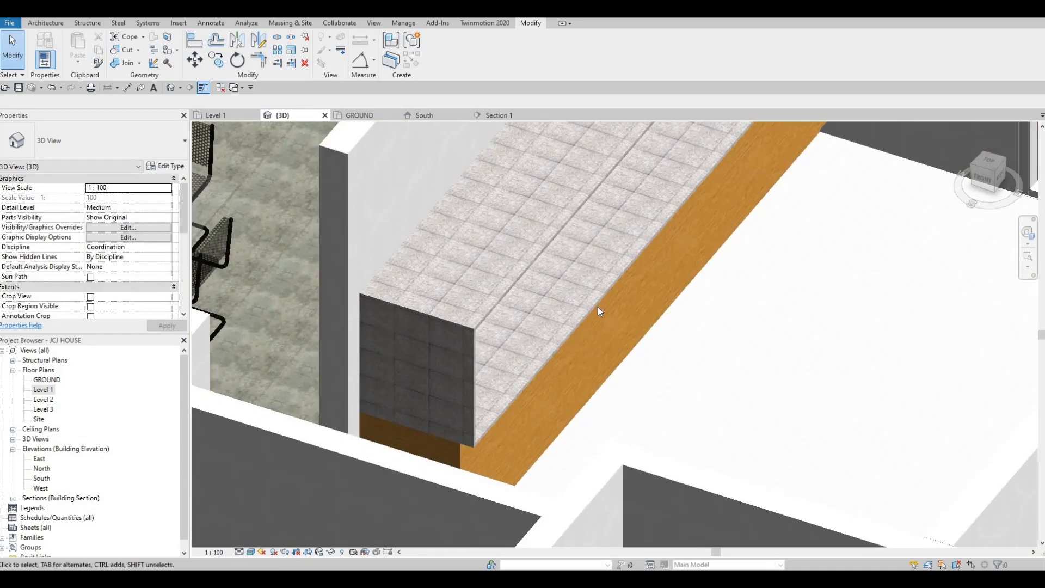
Select the granite in-place component and drag its handle slightly
left_click(660, 185)
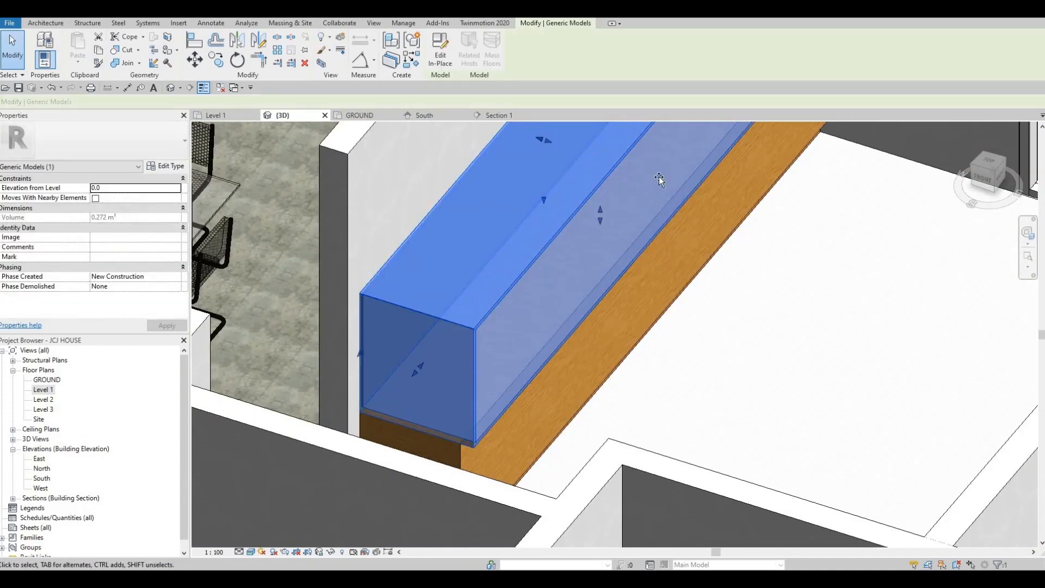
left_click_drag(653, 174, 597, 290)
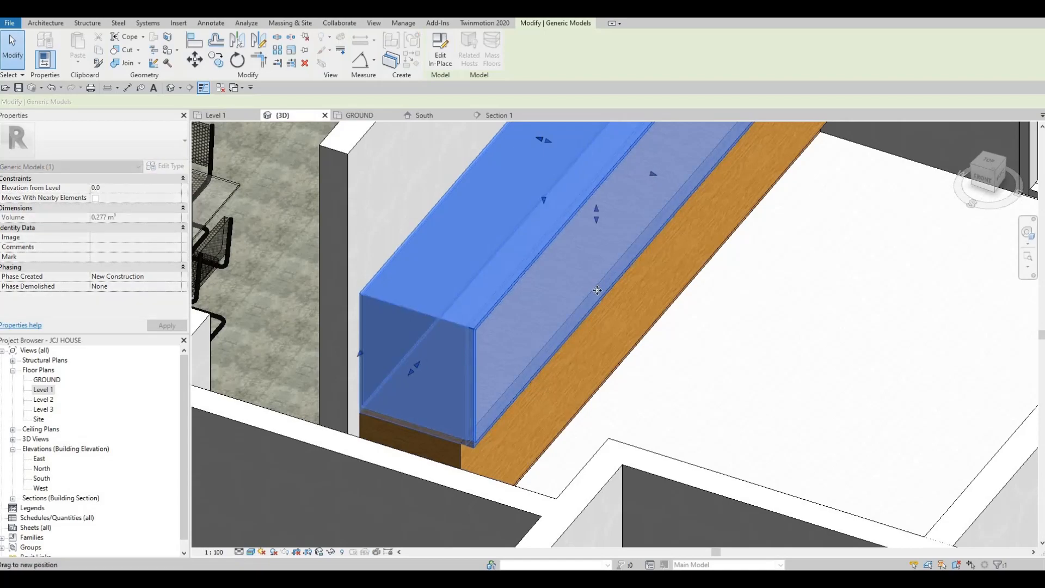
key("Escape")
key("Escape")
Inspect the granite top and wooden counter in the 3D view from several angles
scroll(563, 333, "up", 3)
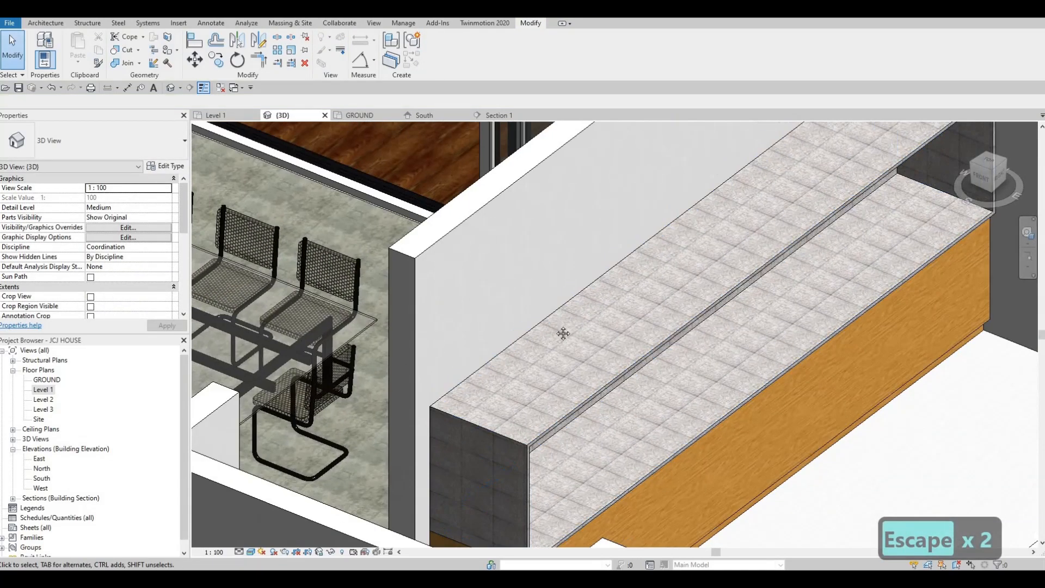
scroll(563, 333, "down", 4)
scroll(611, 368, "up", 2)
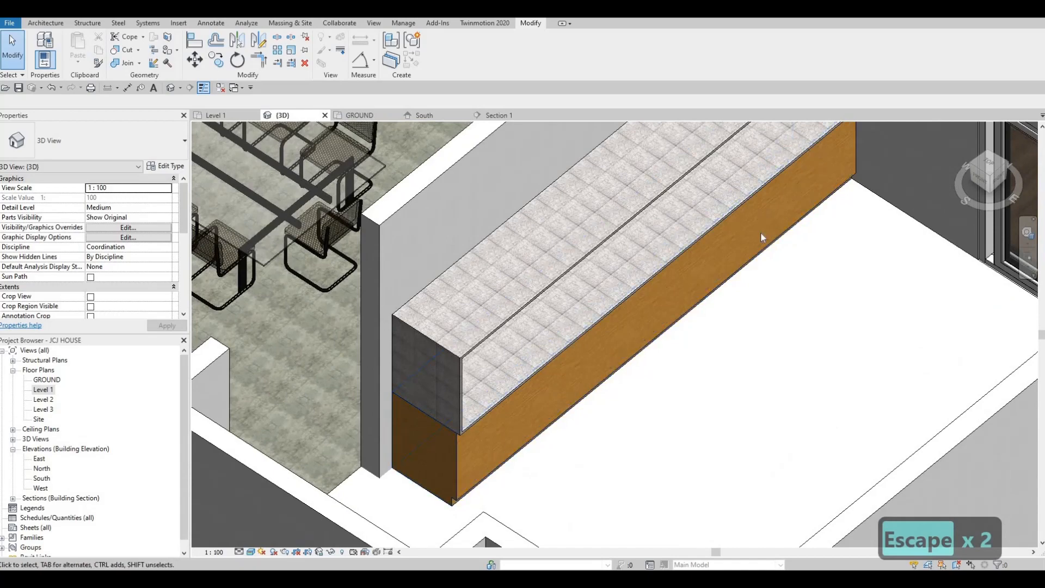
scroll(733, 256, "down", 3)
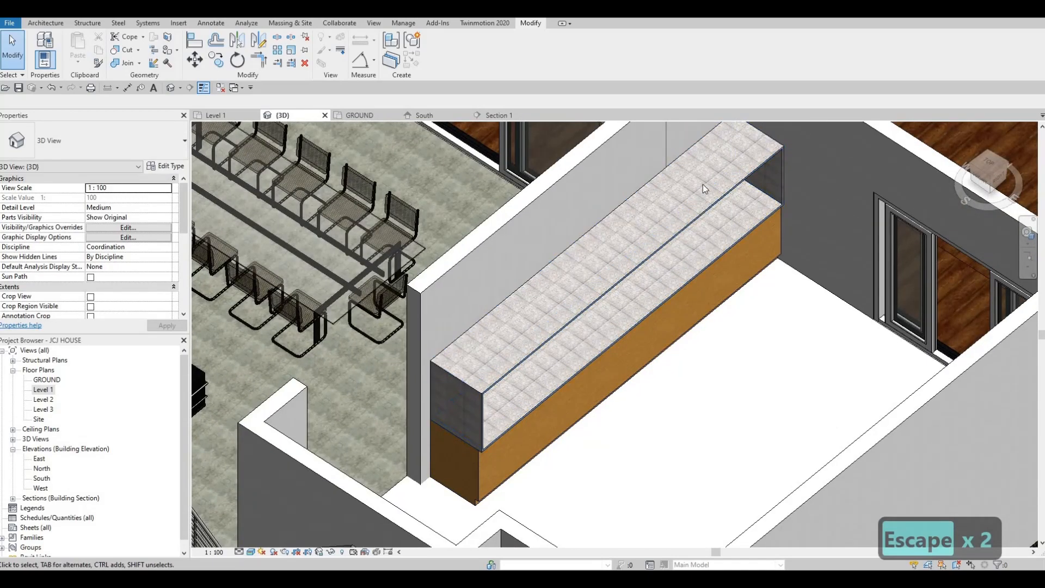
scroll(647, 191, "up", 2)
scroll(628, 189, "up", 1)
scroll(625, 218, "down", 2)
middle_click_drag(683, 328, 117, 341, "shift")
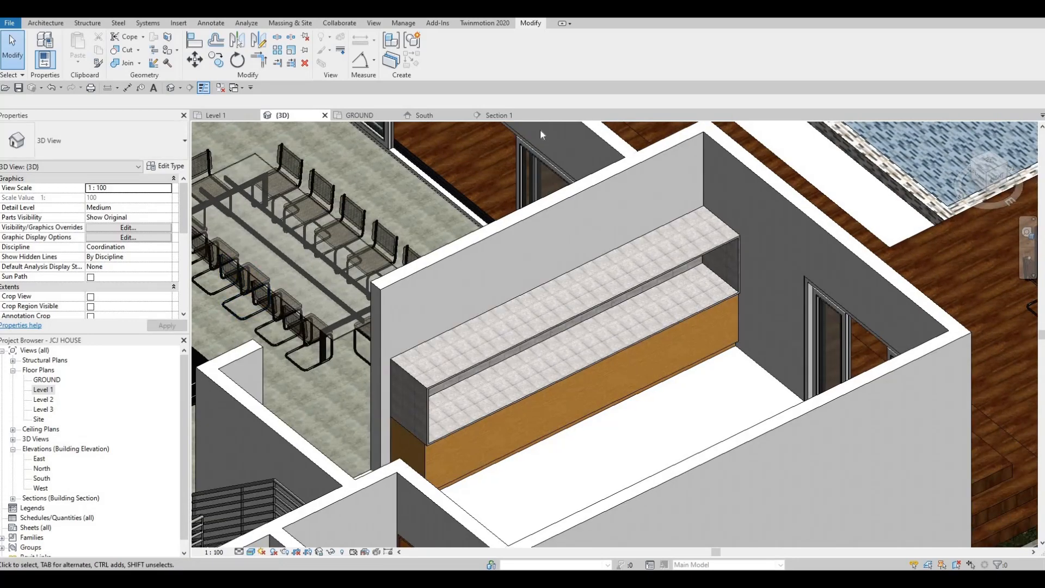
scroll(517, 126, "down", 2)
Return to the Level 1 plan and start a new Generic Models in-place model with the default name
left_click(498, 116)
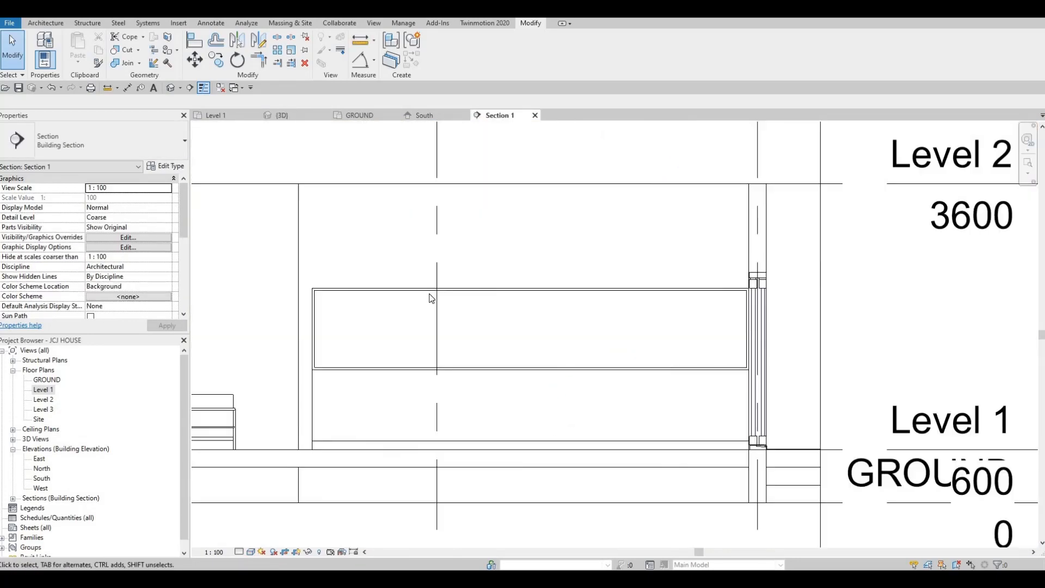
scroll(421, 296, "down", 1)
key("Escape")
key("Escape")
scroll(420, 303, "down", 1)
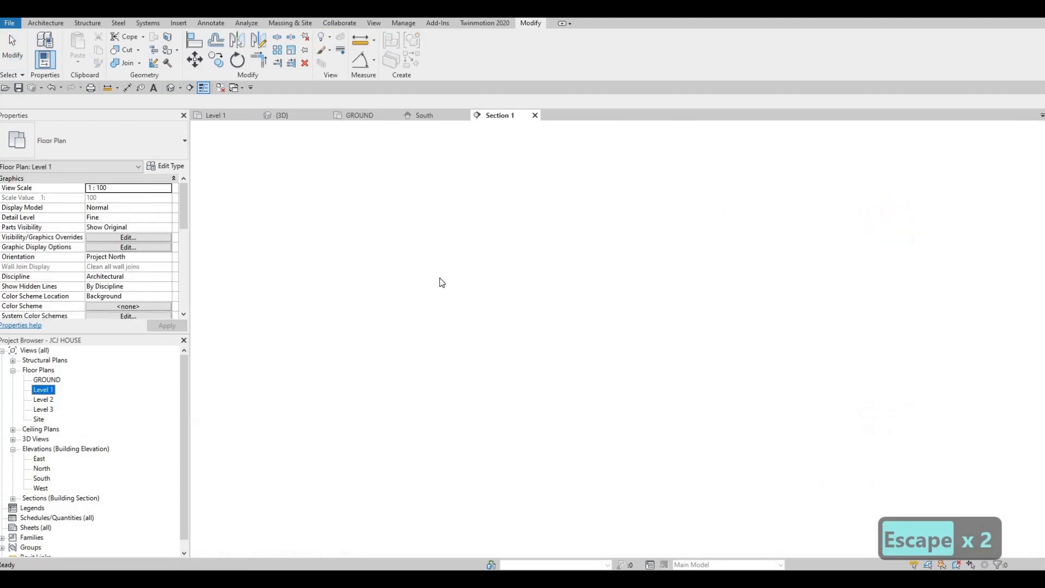
scroll(442, 269, "up", 4)
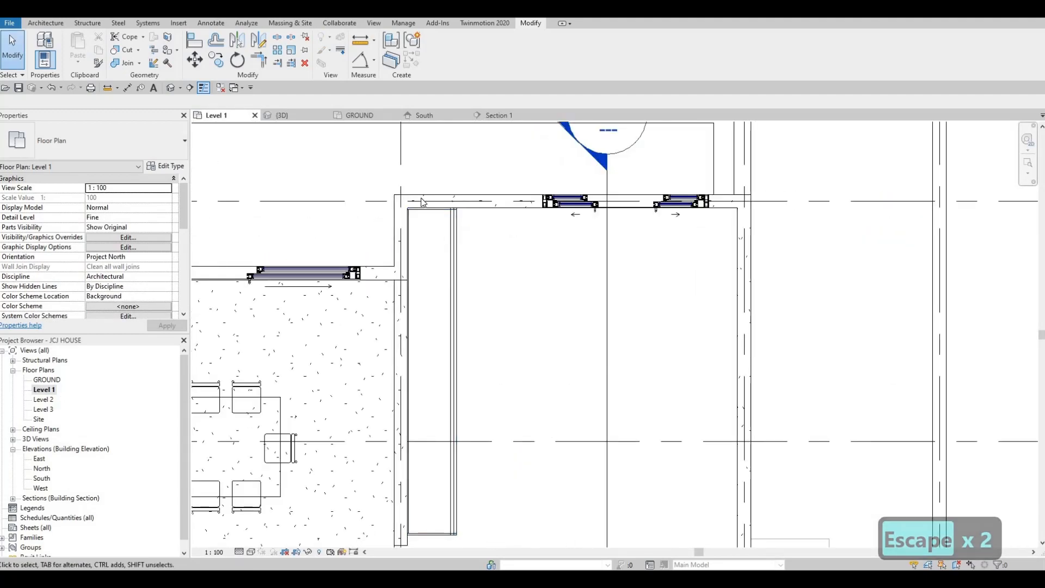
left_click(46, 23)
left_click(125, 60)
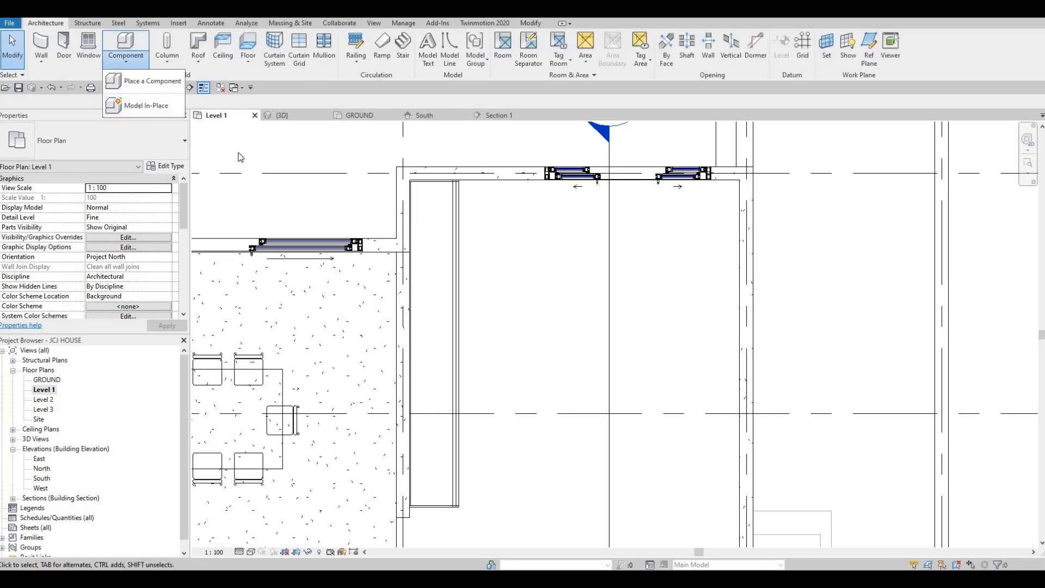
left_click(158, 109)
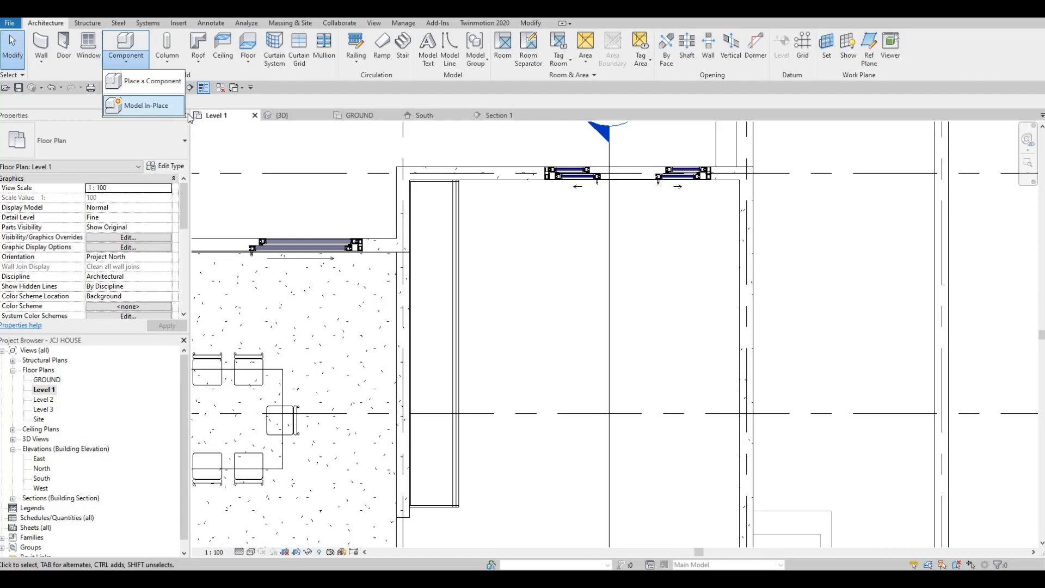
scroll(294, 218, "down", 2)
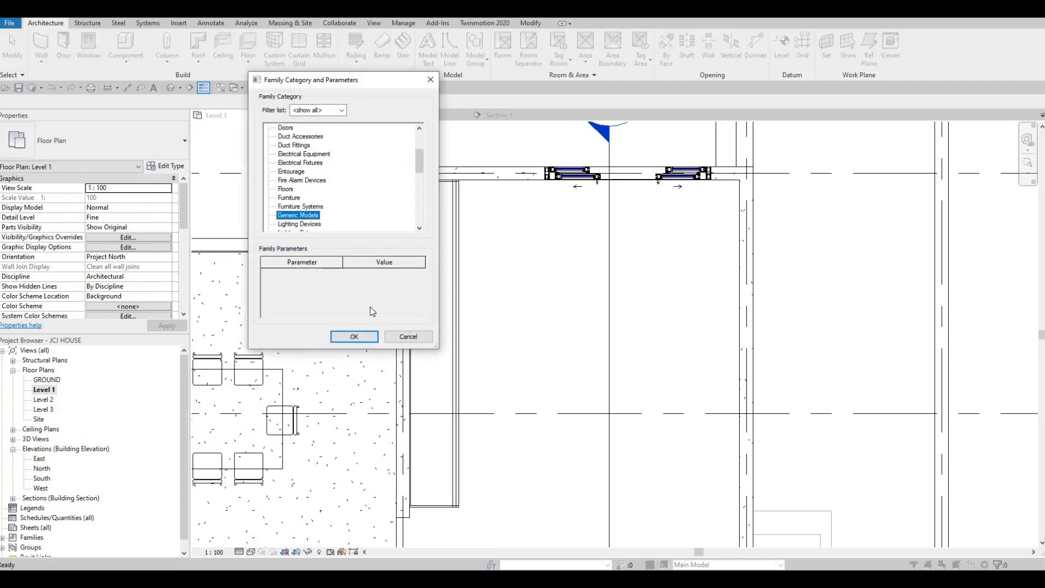
left_click(354, 337)
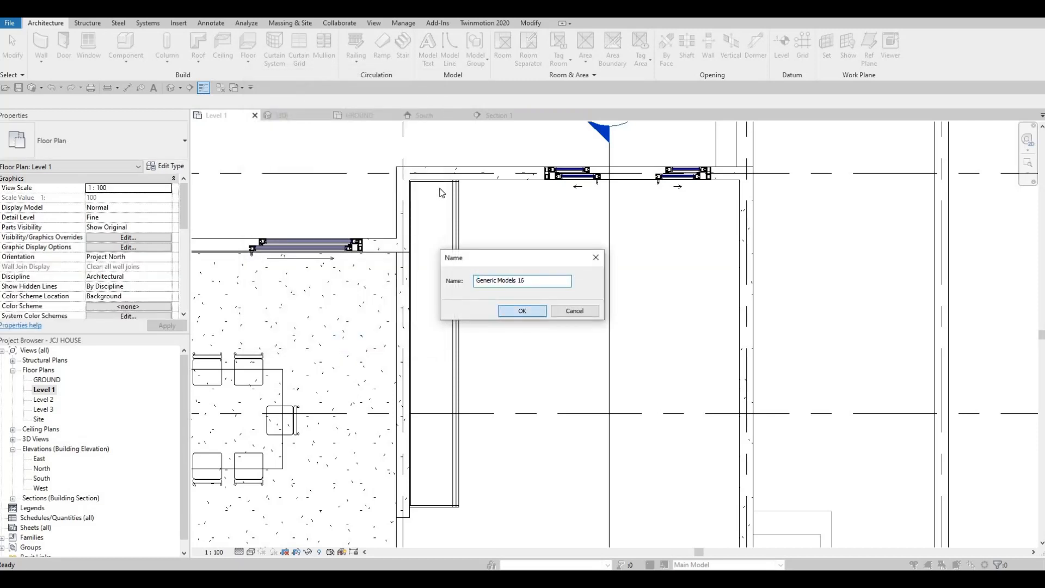
key("Return")
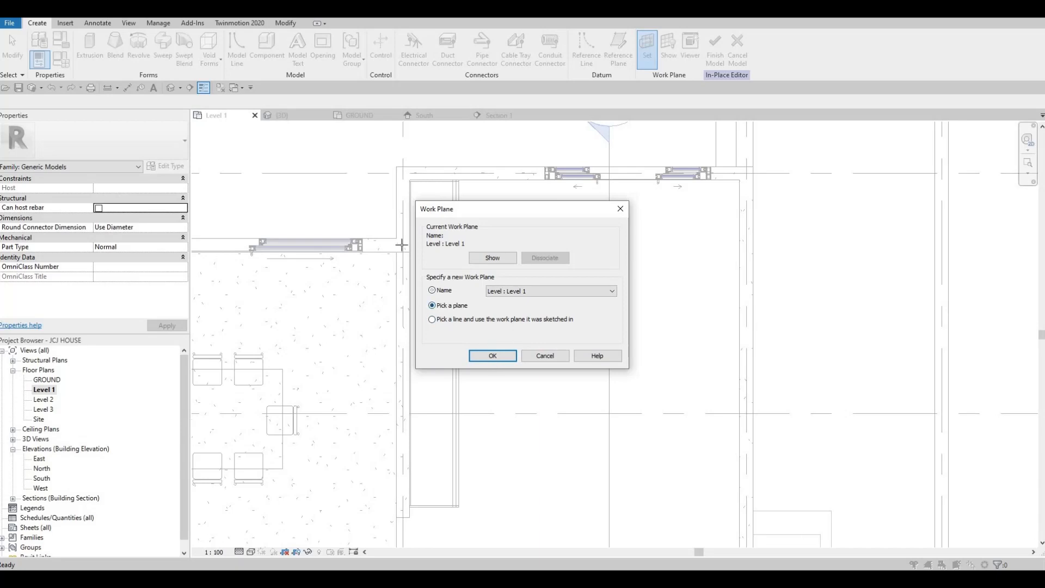
Set the work plane by picking the granite top face in 3D and open the Level 1 floor plan
key("Return")
left_click(283, 115)
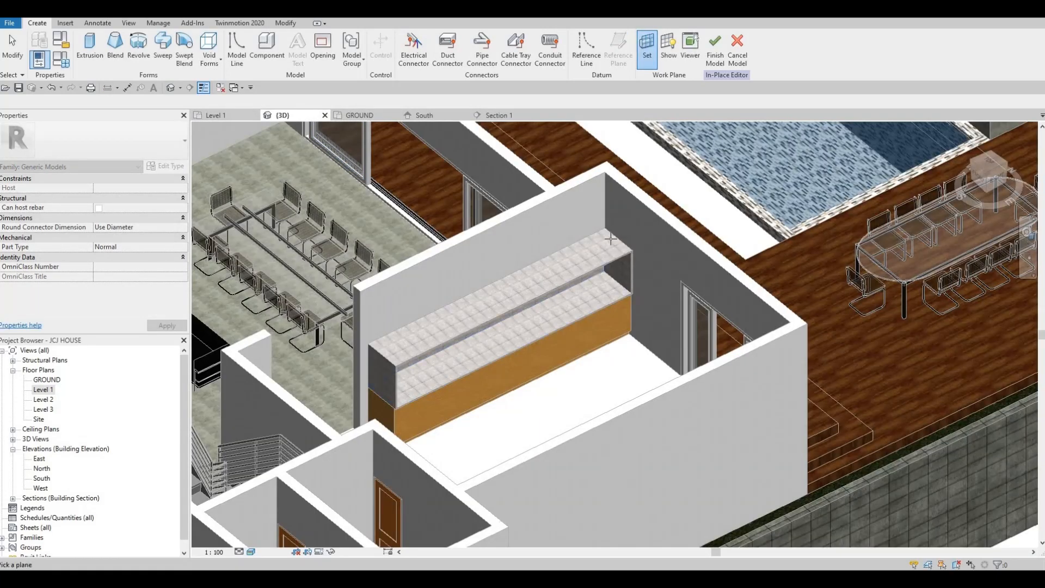
double_click(611, 235)
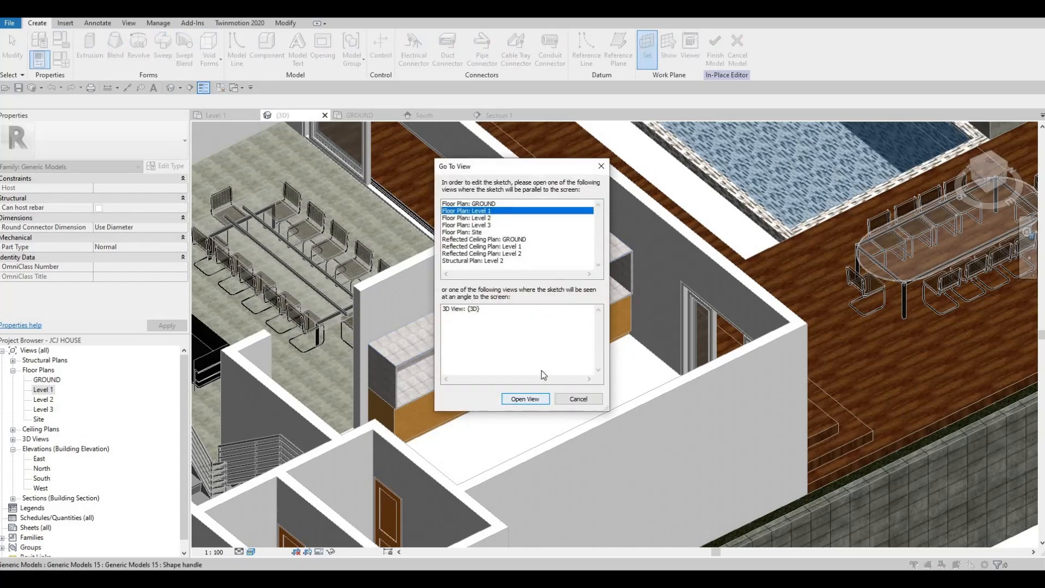
left_click(525, 399)
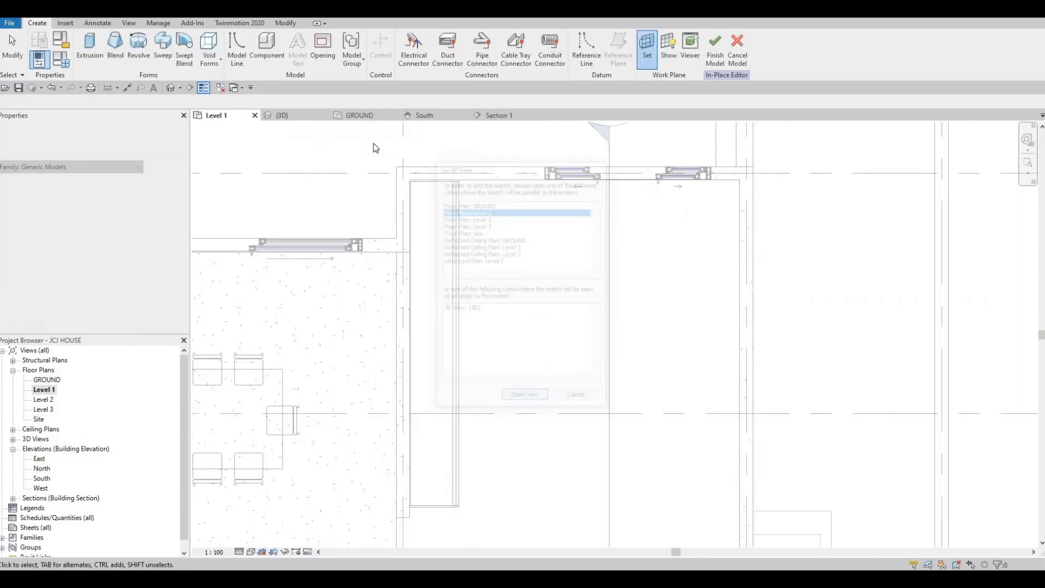
Start an Extrusion and assign Glulam 28c from the wood material library
left_click(90, 52)
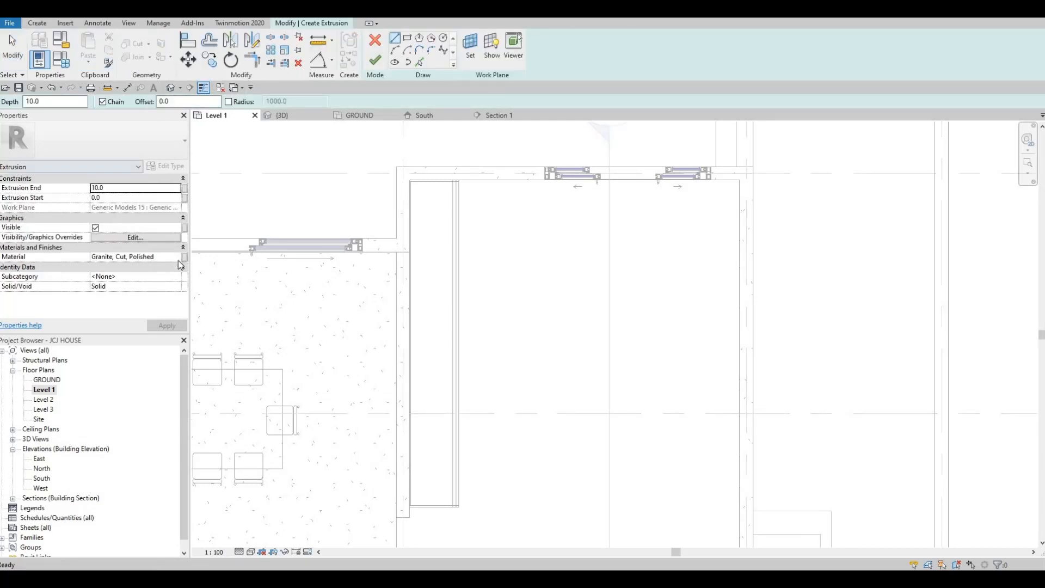
left_click(179, 257)
left_click(179, 257)
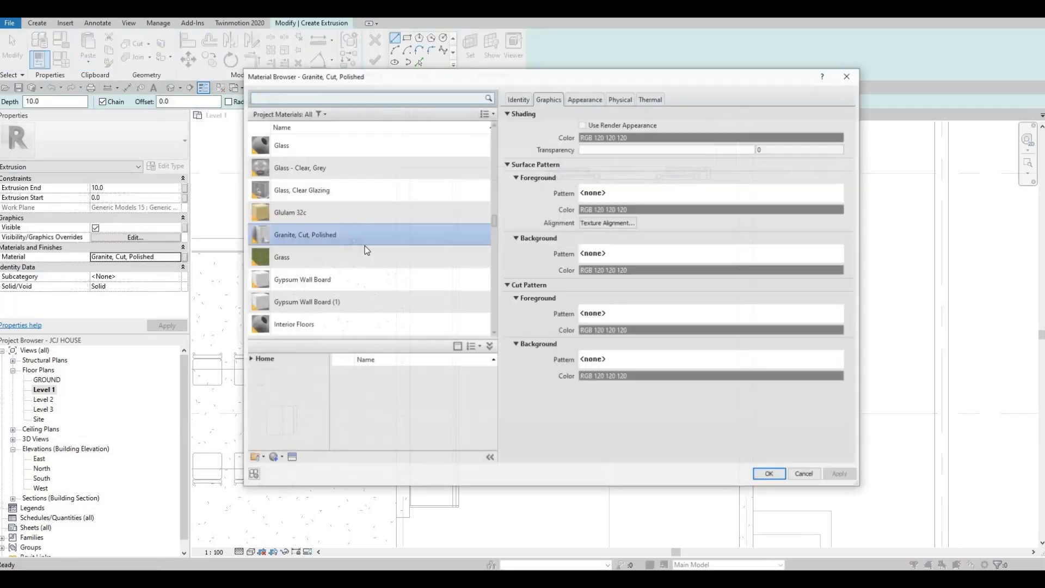
scroll(296, 298, "down", 5)
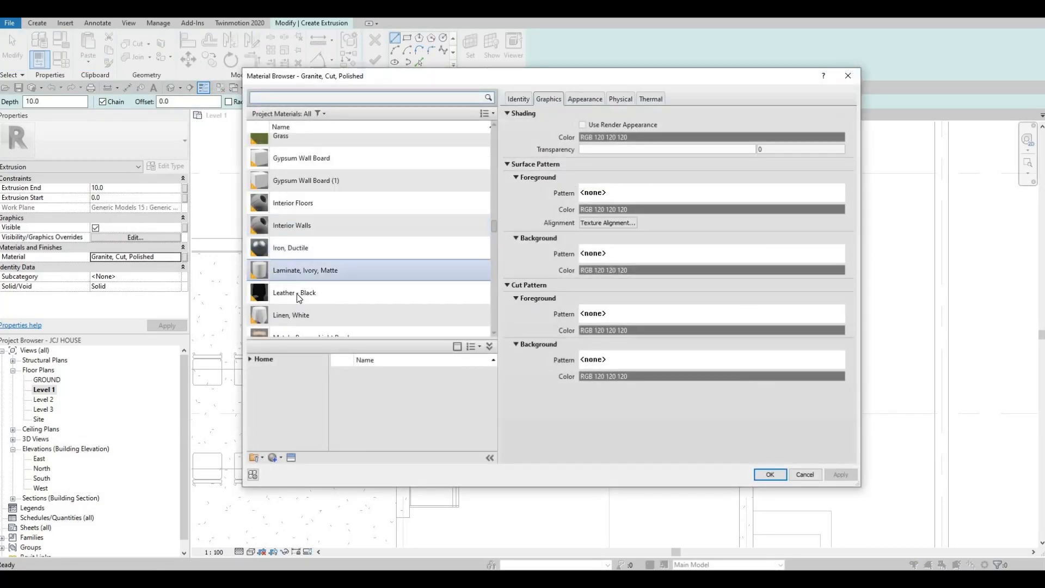
left_click(248, 359)
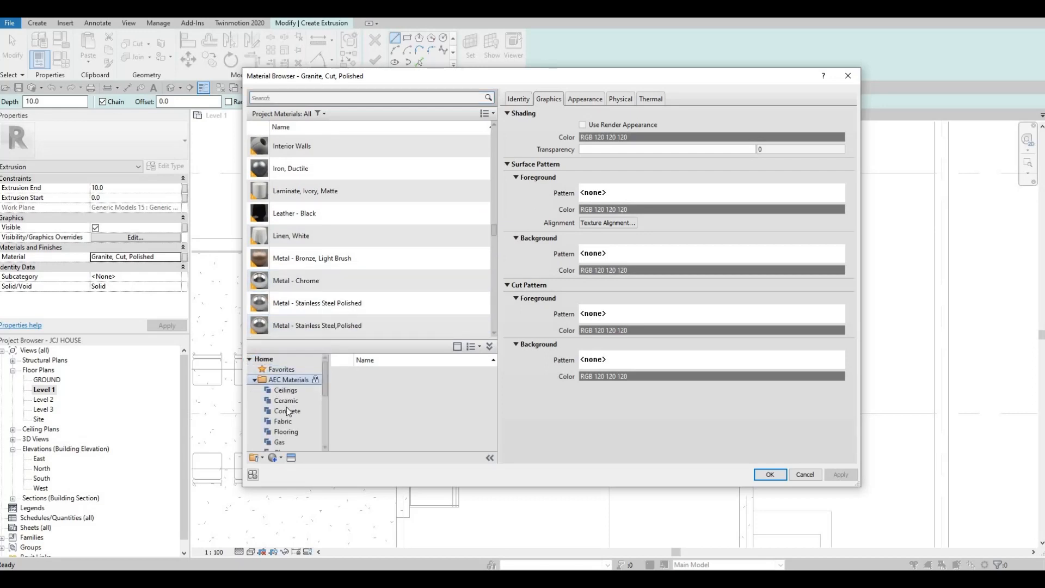
scroll(297, 432, "down", 4)
left_click(285, 440)
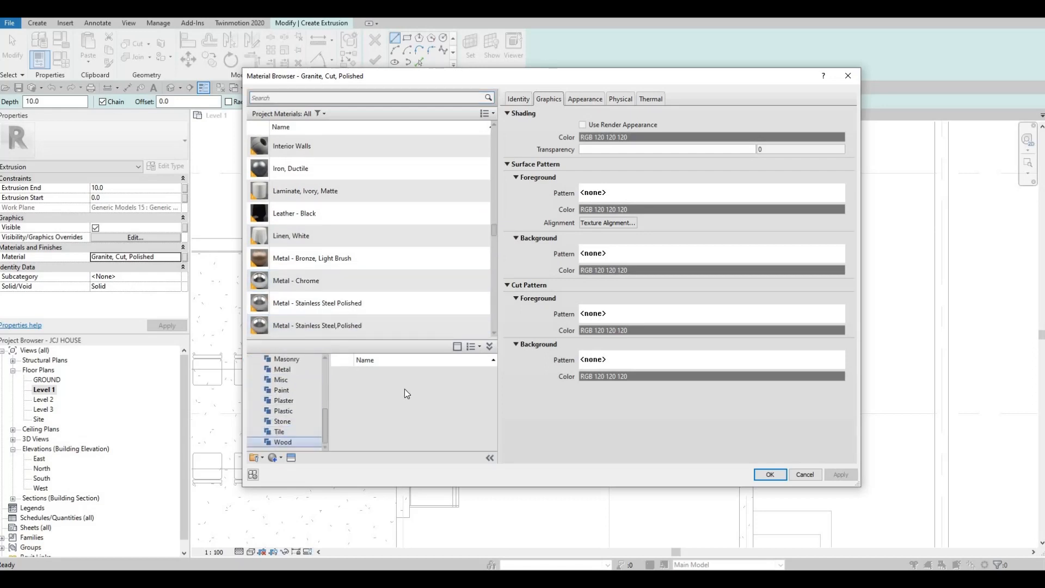
scroll(428, 414, "down", 6)
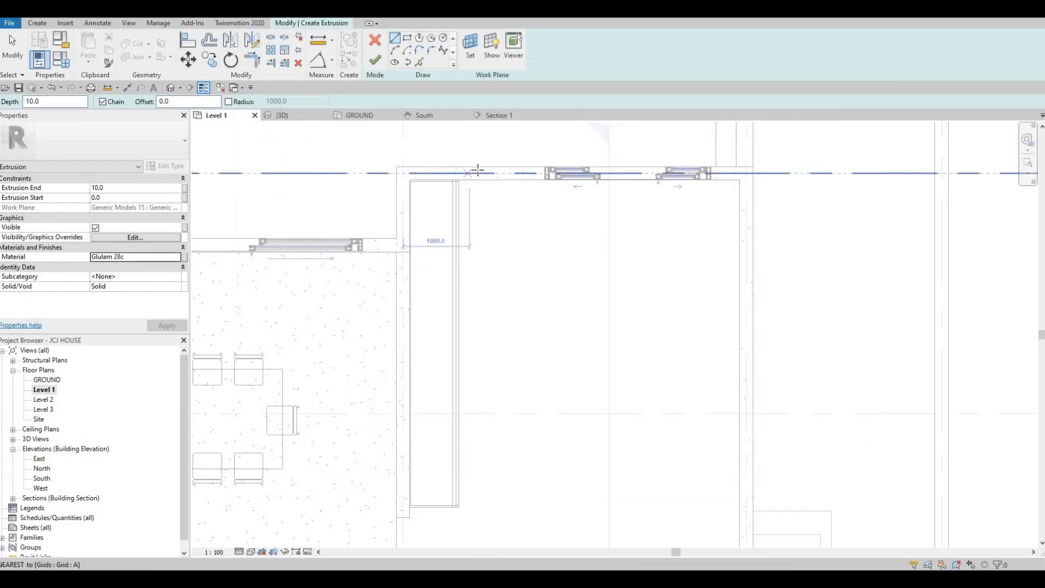
Sketch a long narrow rectangle along the wall over the granite top
scroll(389, 136, "up", 2)
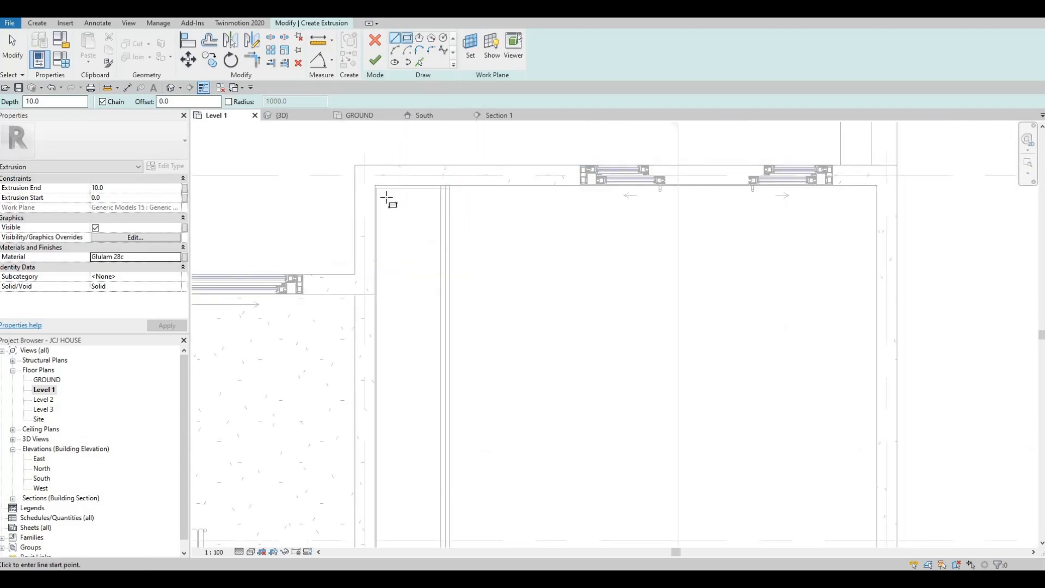
scroll(391, 188, "up", 3)
left_click(354, 191)
middle_click_drag(453, 327, 473, 212)
scroll(465, 327, "down", 3)
middle_click_drag(464, 371, 473, 217)
scroll(489, 338, "down", 2)
middle_click_drag(496, 364, 509, 207)
scroll(492, 354, "down", 1)
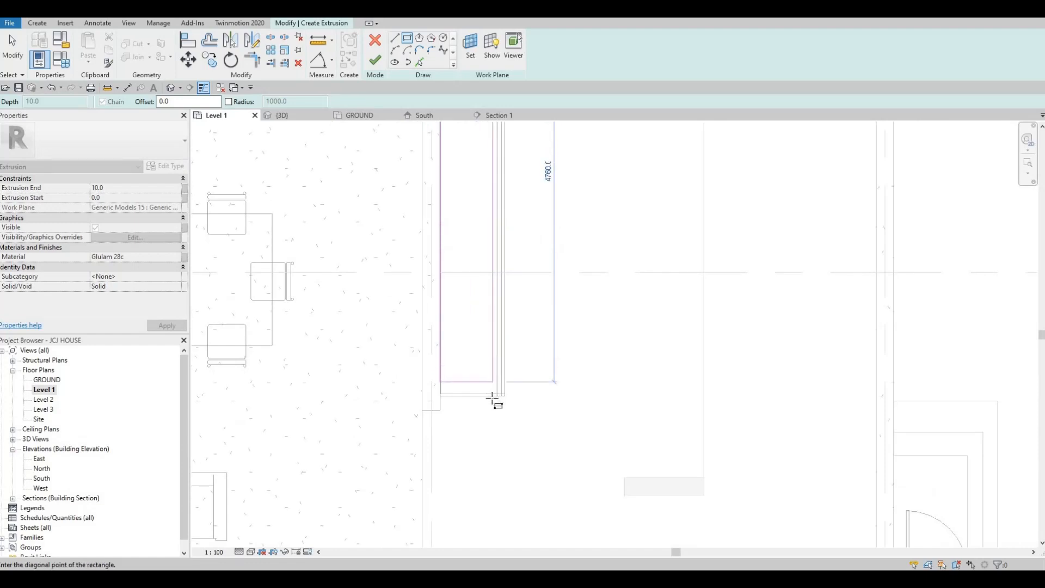
scroll(492, 400, "up", 2)
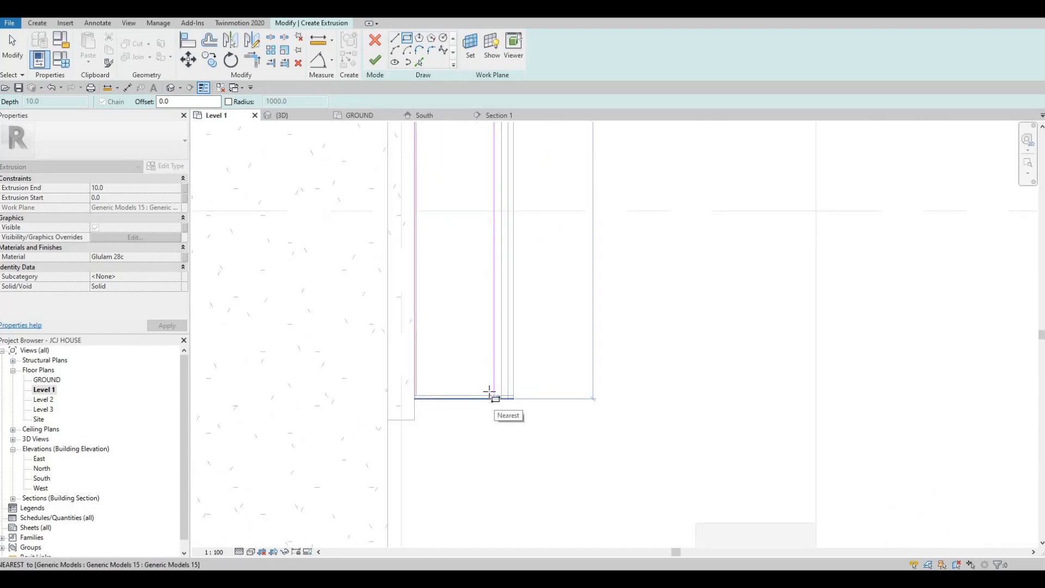
left_click(489, 393)
Set the sketched rectangle's width to 550 mm
scroll(489, 364, "down", 3)
key("Escape")
key("Escape")
key("Escape")
left_click(489, 355)
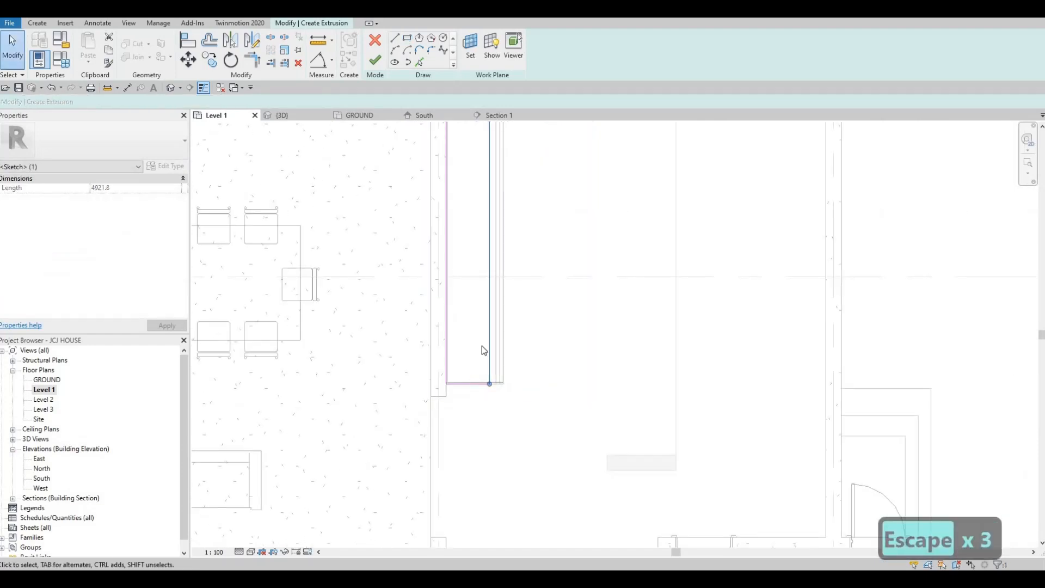
middle_click_drag(474, 303, 479, 320)
scroll(478, 320, "down", 4)
middle_click_drag(464, 191, 452, 240)
scroll(463, 183, "up", 3)
left_click(462, 184)
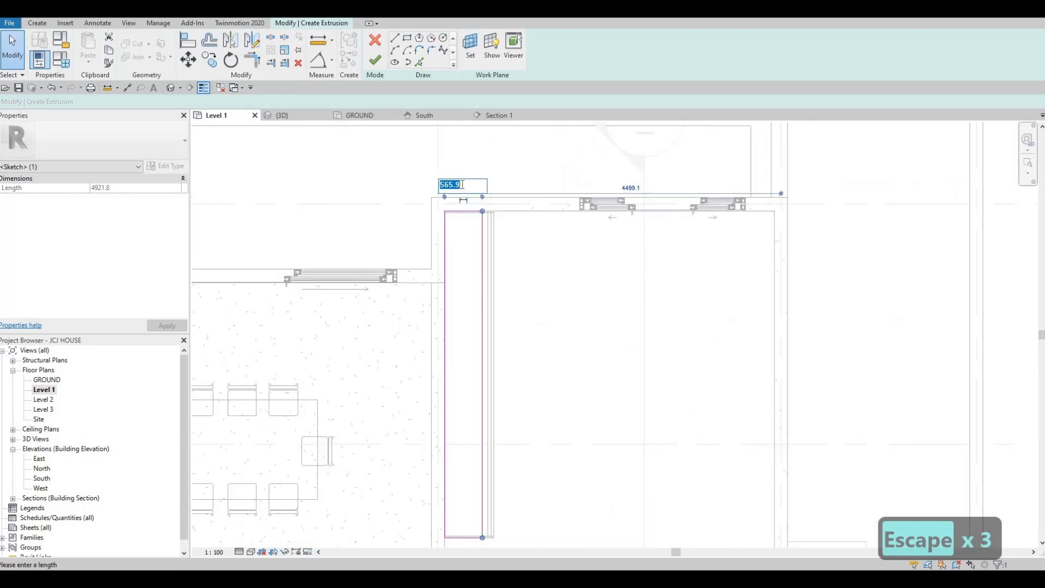
type("6")
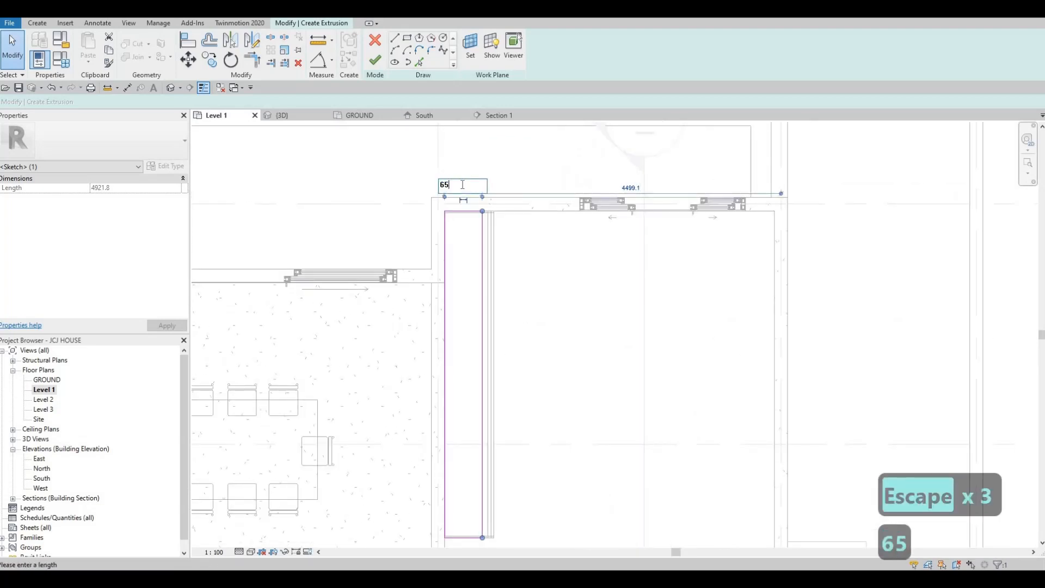
type("5")
key("BackSpace")
key("BackSpace")
type("550")
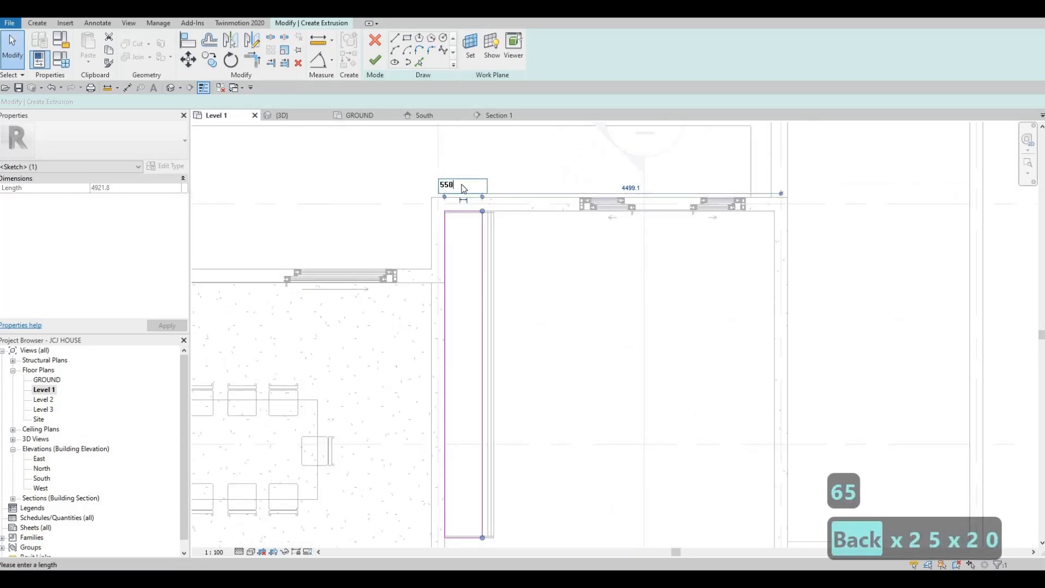
key("Return")
key("Escape")
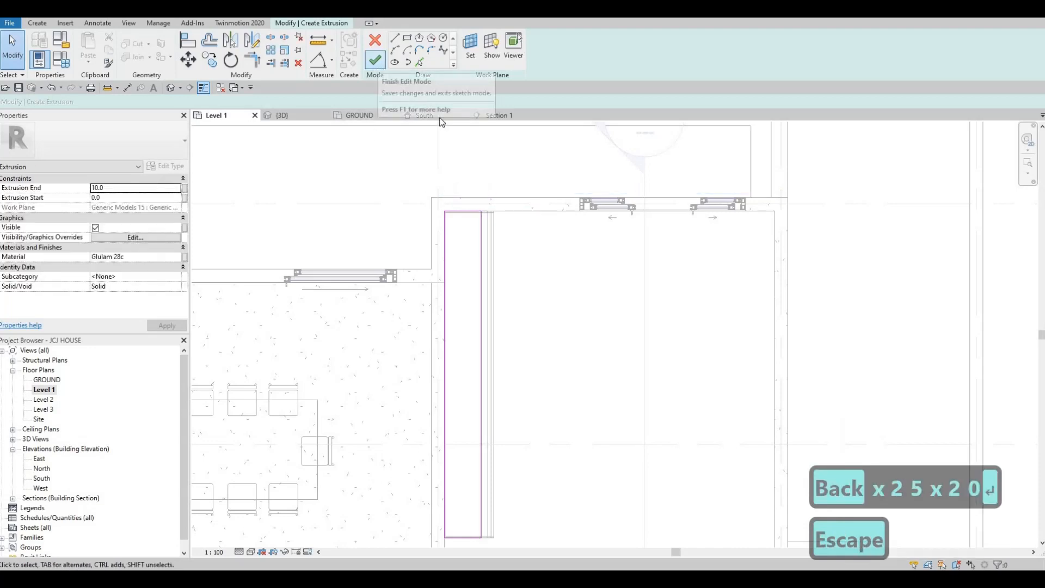
Finish the extrusion sketch and the in-place model
left_click(379, 66)
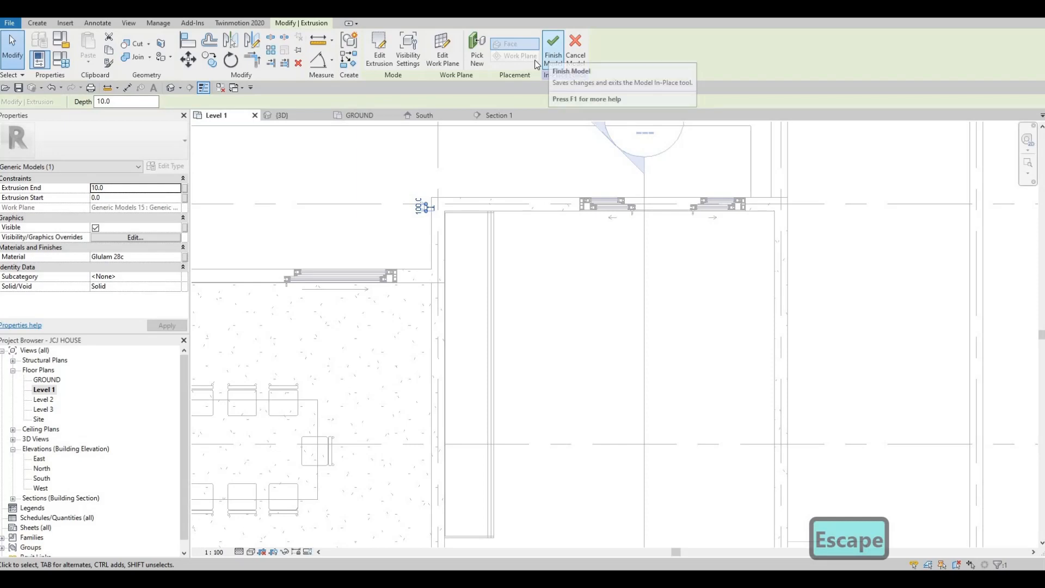
left_click(552, 57)
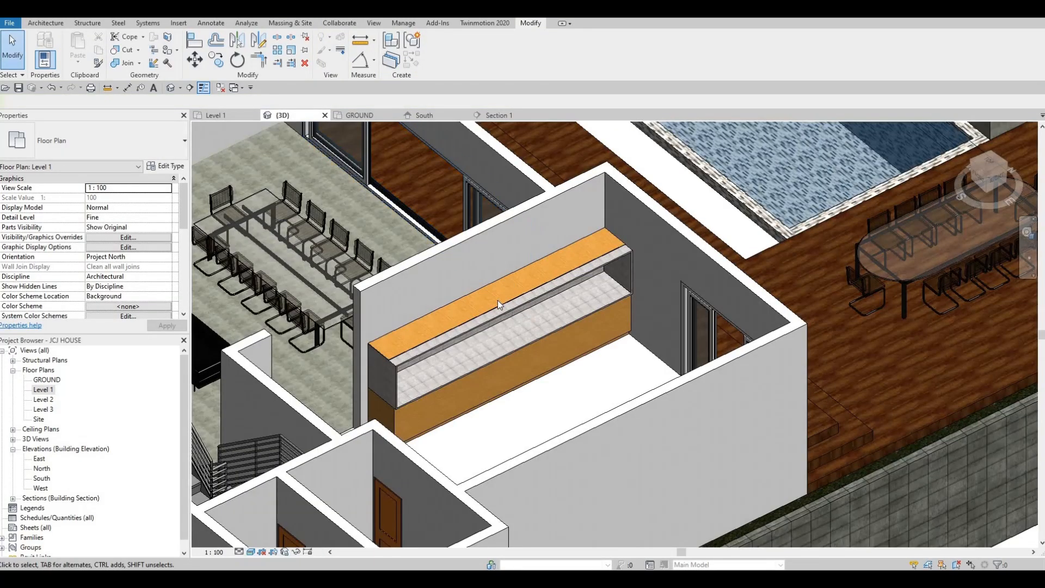
Inspect the new wooden component on top of the granite in the 3D view
left_click(498, 289)
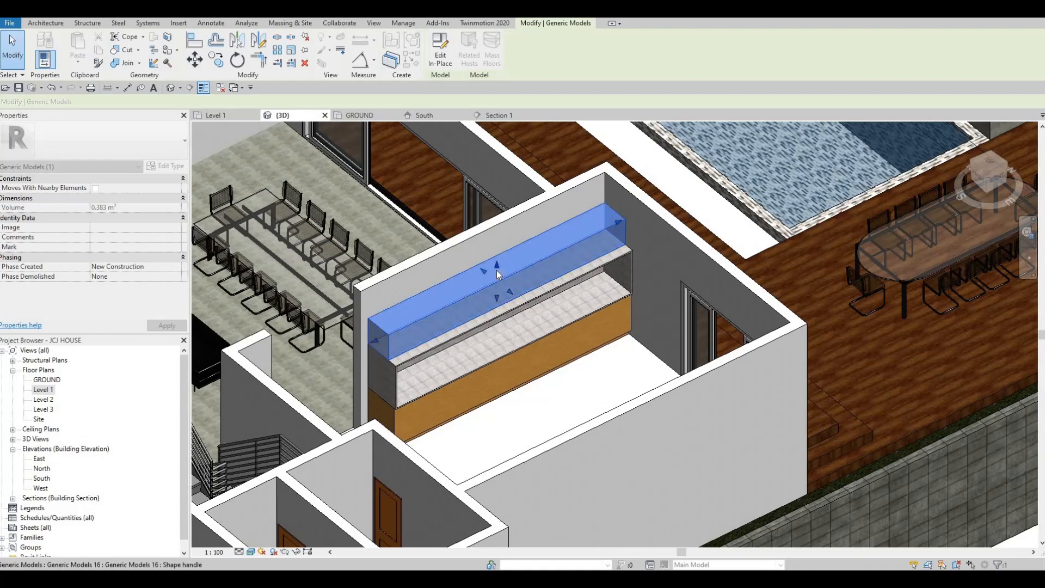
key("Escape")
key("Escape")
key("Escape")
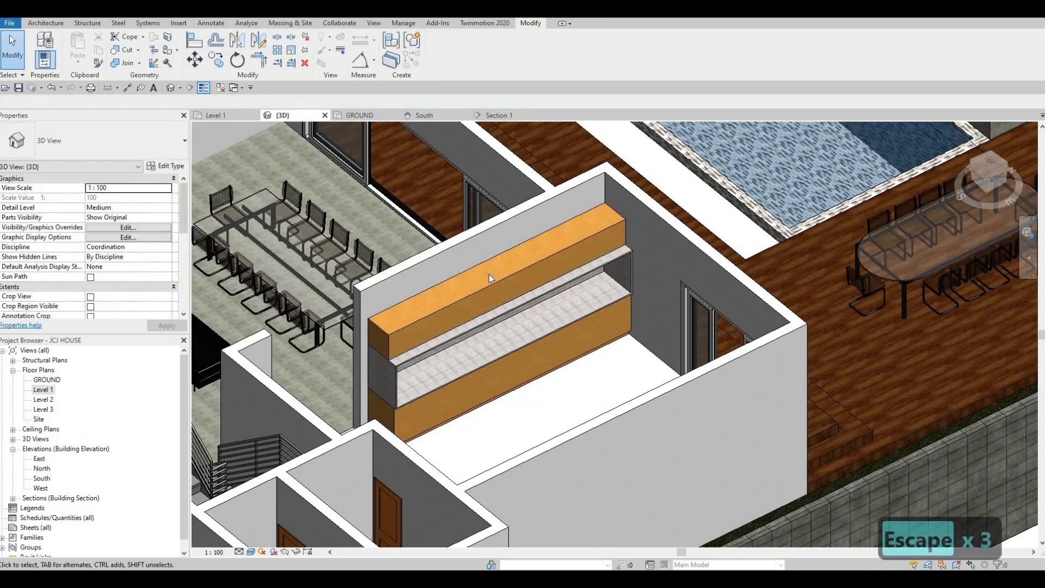
key("Escape")
key("Escape")
key("Escape")
middle_click_drag(474, 263, 498, 272, "shift")
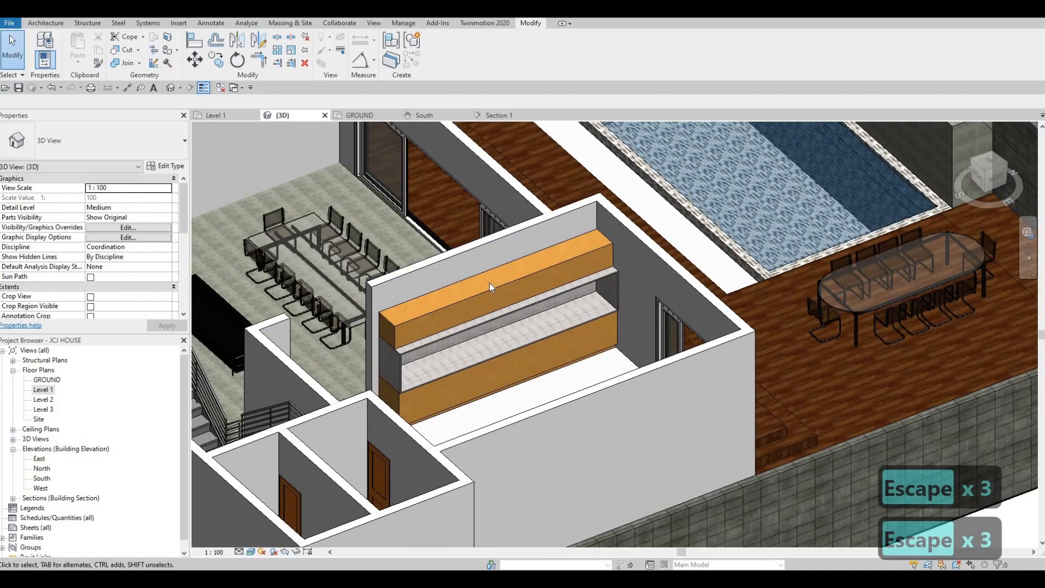
left_click(496, 277)
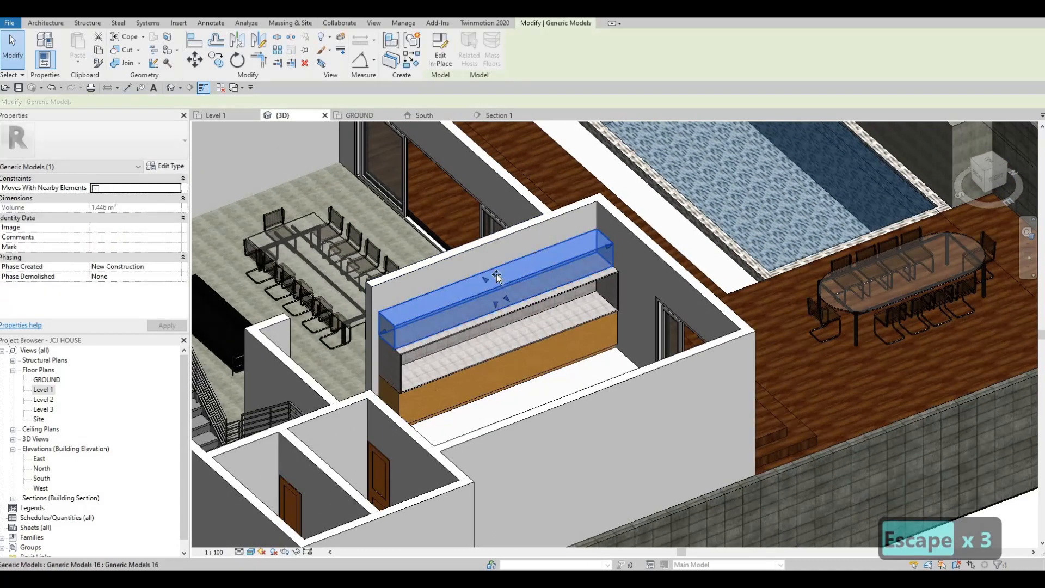
key("Escape")
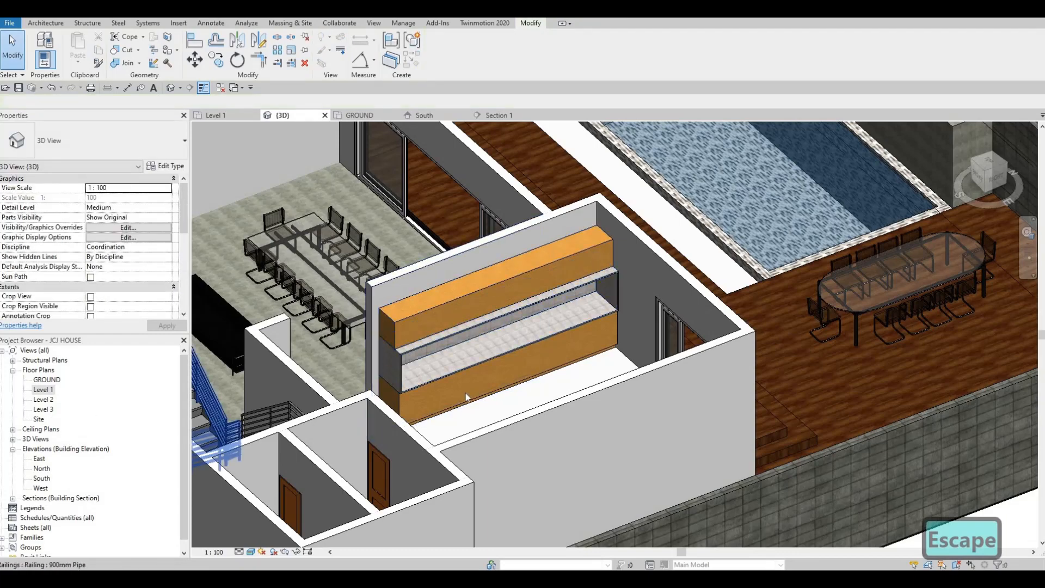
middle_click_drag(512, 368, 450, 290, "shift")
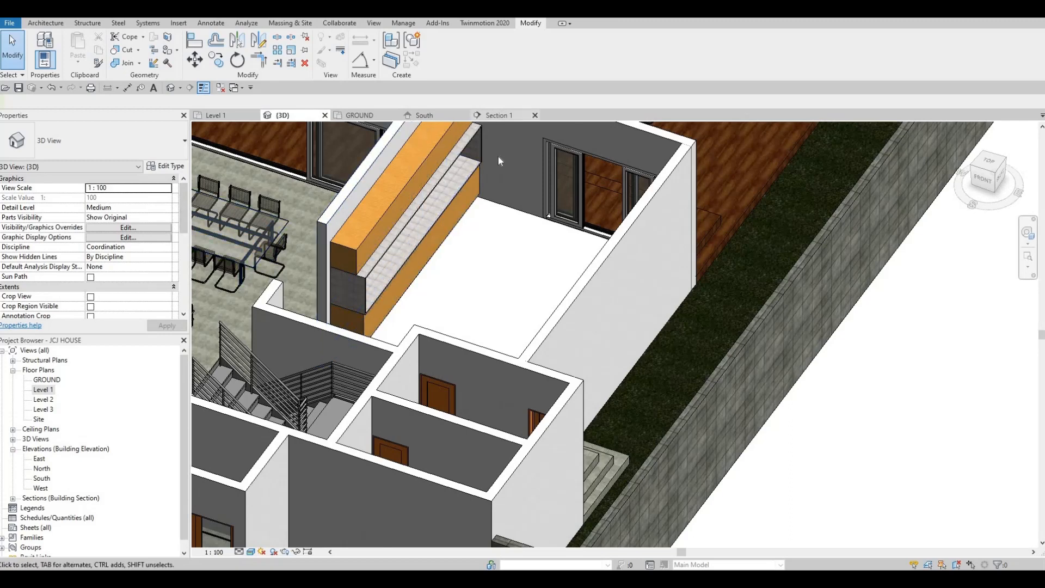
Open Section 1 and start a new Generic Models in-place model with the default name
left_click(495, 116)
scroll(446, 235, "down", 1)
scroll(354, 169, "up", 1)
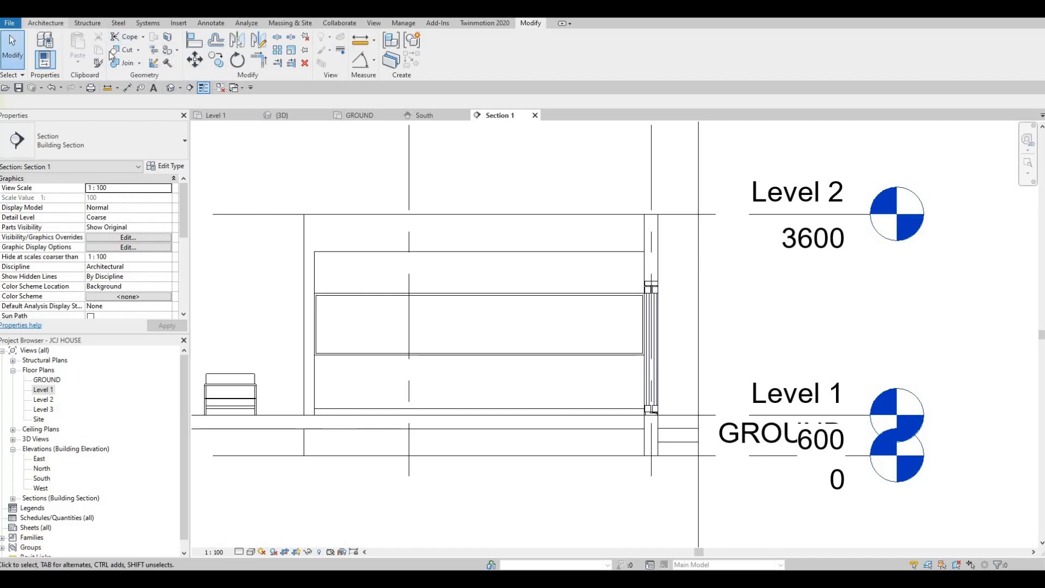
left_click(46, 23)
left_click(125, 60)
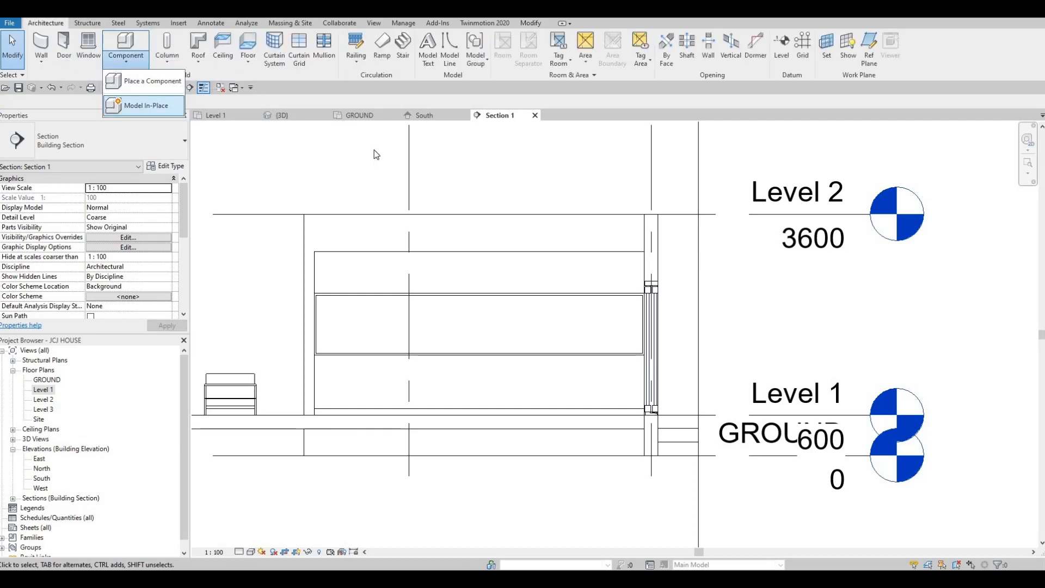
left_click(144, 105)
scroll(313, 191, "down", 5)
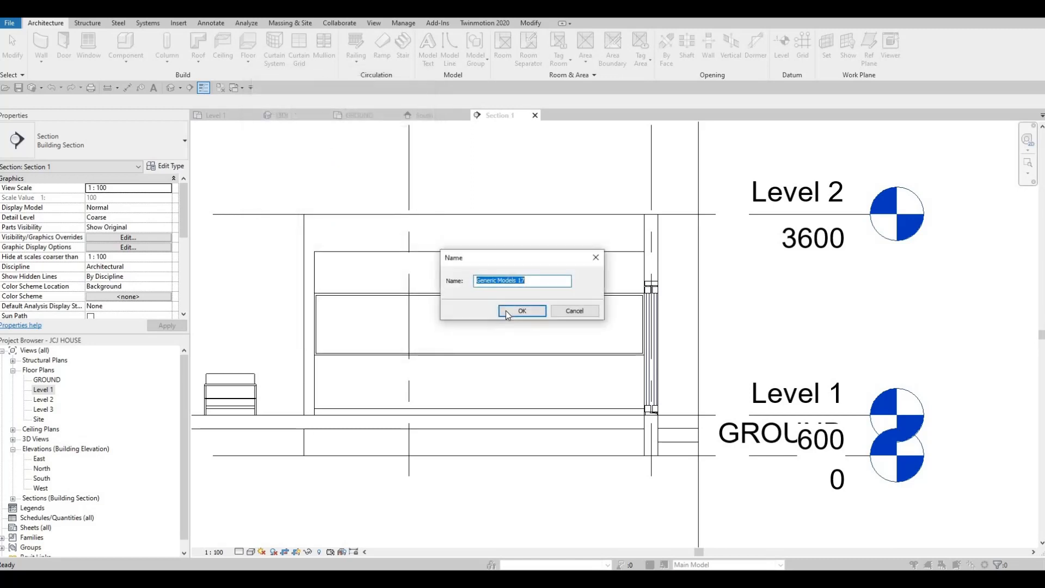
left_click(505, 310)
Start an Extrusion with its work plane picked on the interior wall face in the section
left_click(90, 47)
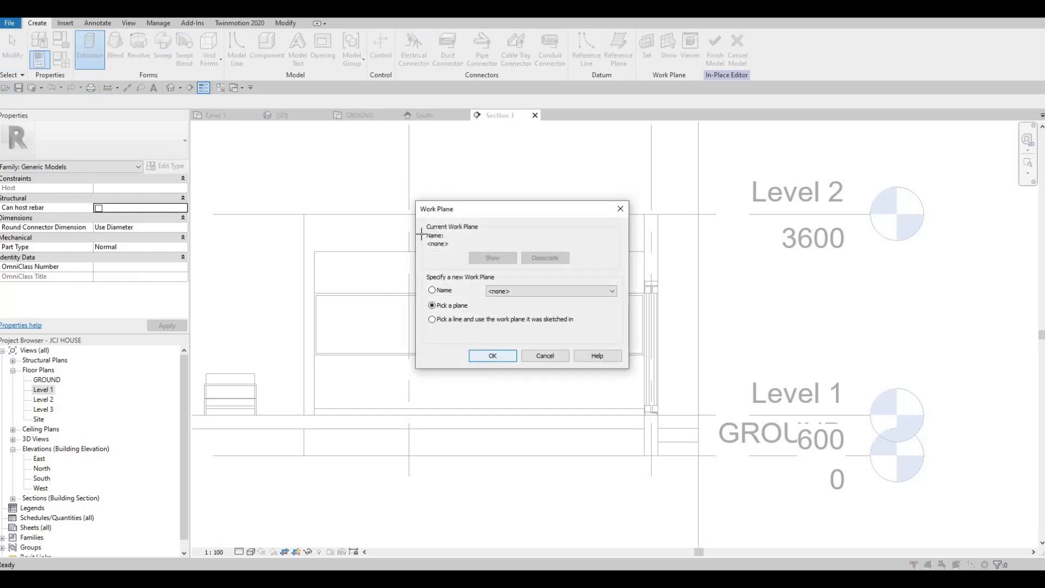
key("Return")
left_click(313, 188)
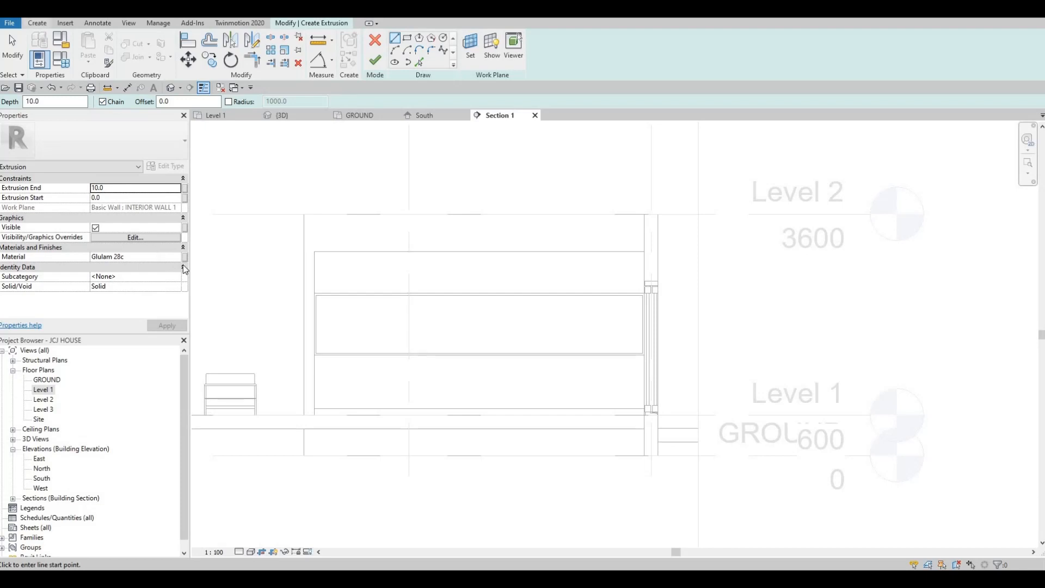
Assign Granite, Cut, Rough from the stone material library to the extrusion
left_click(177, 259)
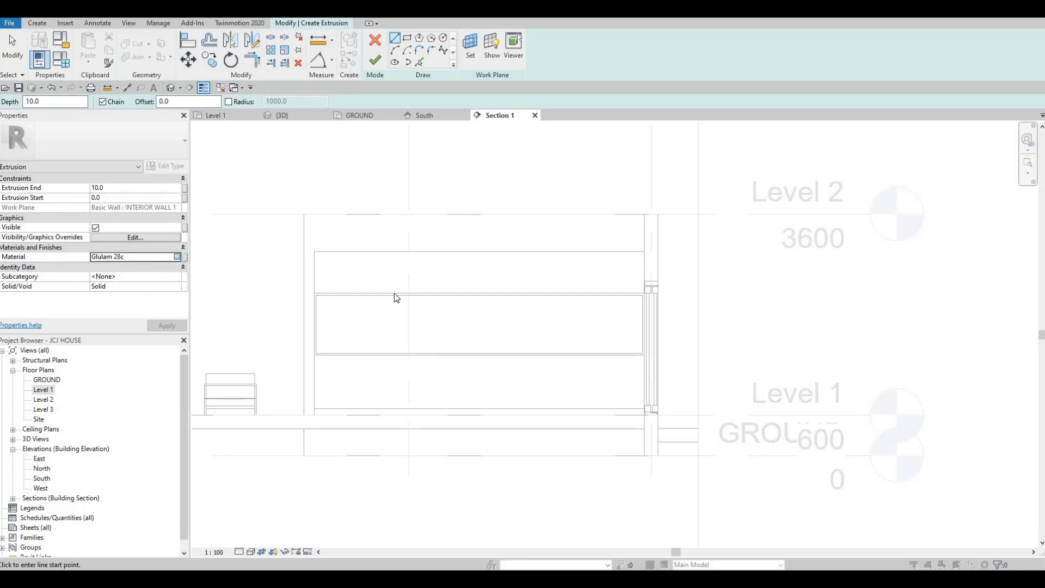
left_click(184, 257)
scroll(279, 324, "down", 10)
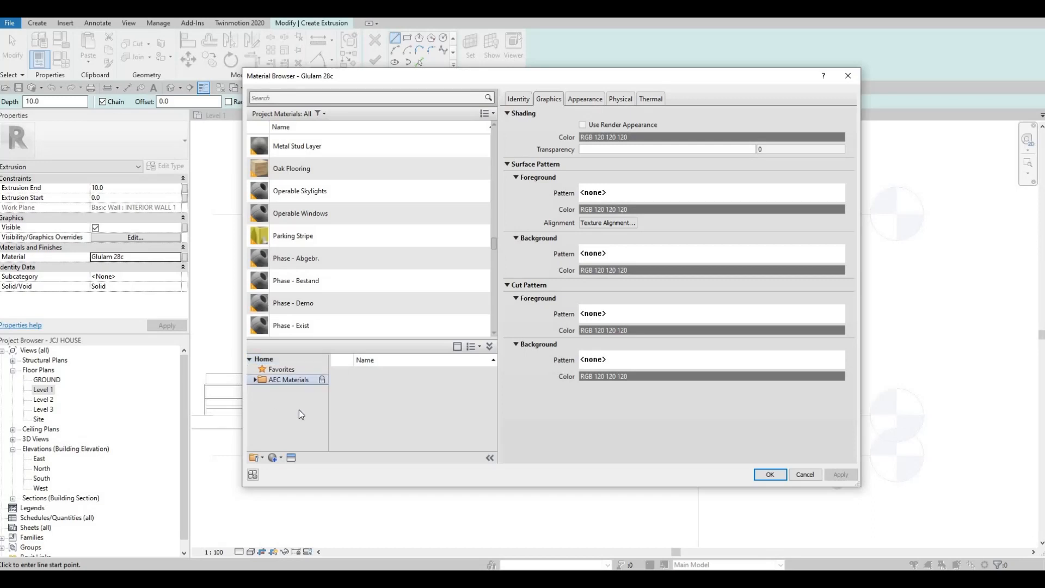
scroll(286, 433, "down", 3)
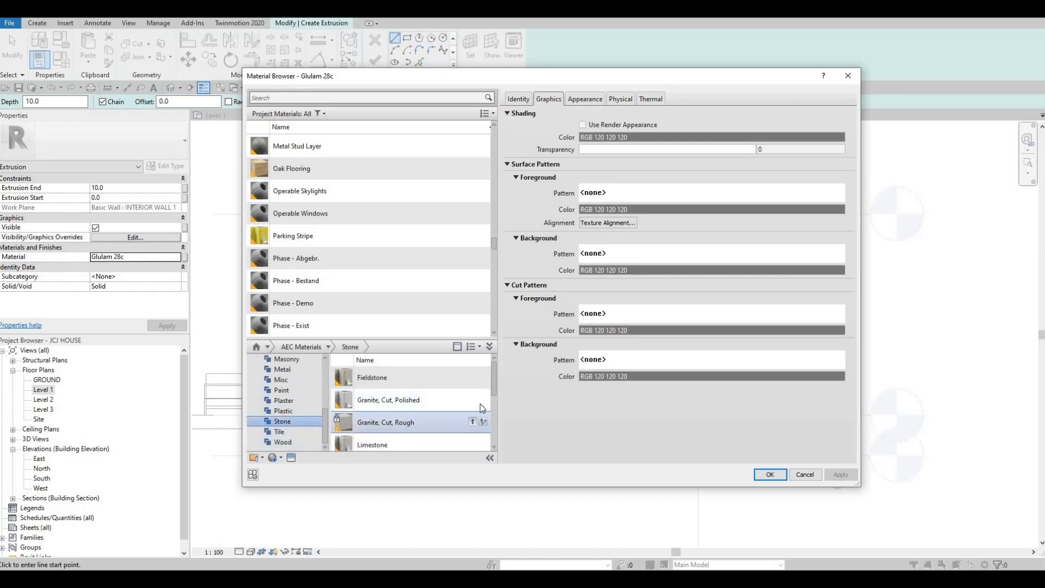
left_click(472, 421)
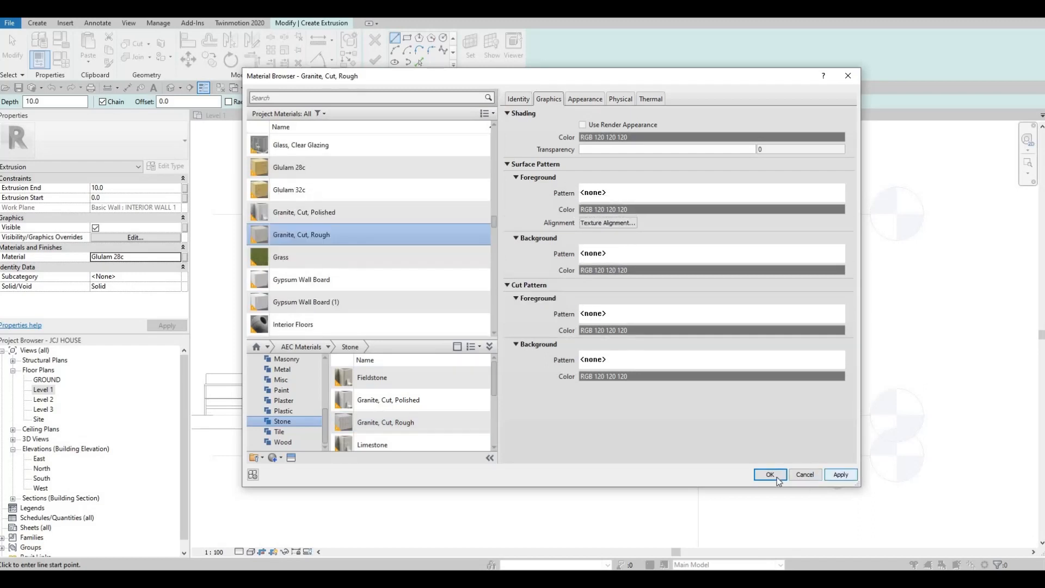
left_click(770, 474)
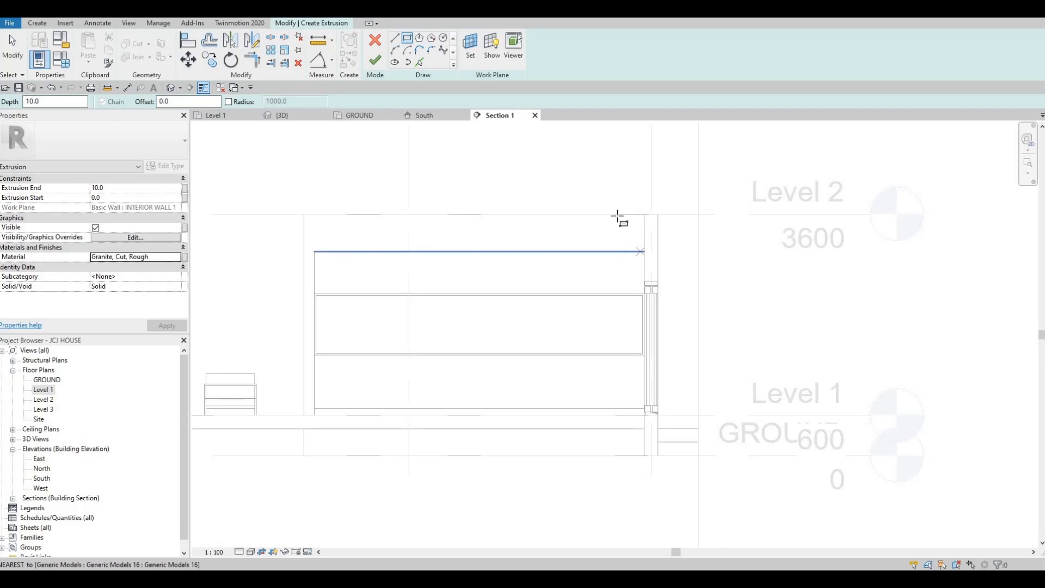
Sketch a rectangle about 5080 mm long and 298 mm high across the top of the wooden unit
left_click(644, 251)
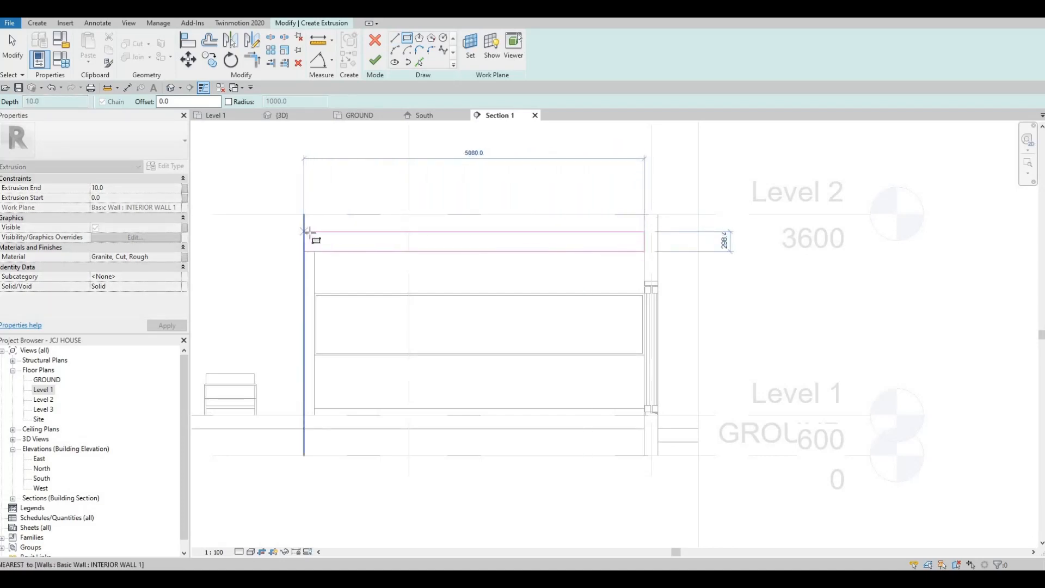
left_click(319, 230)
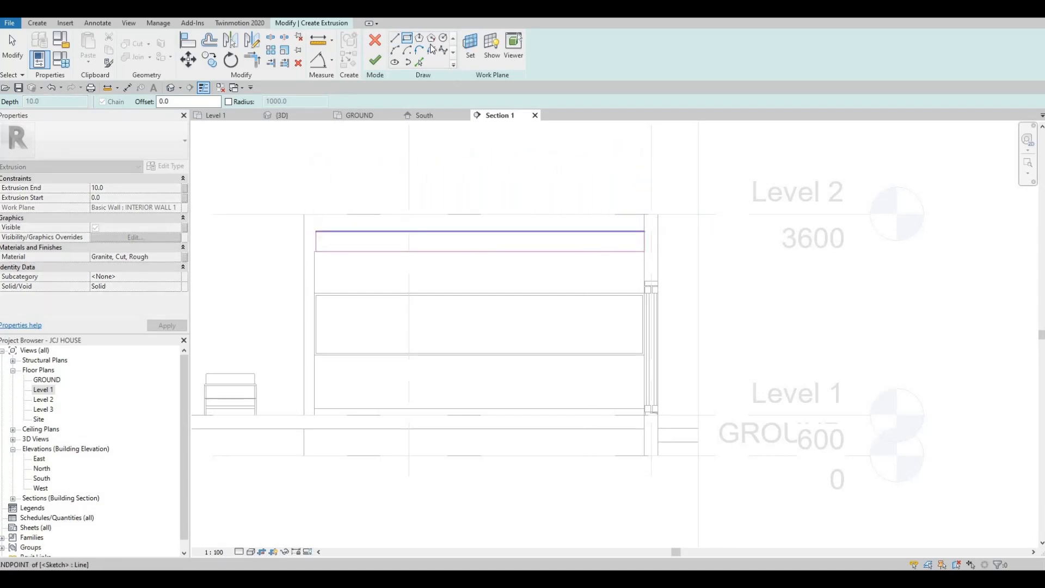
key("Escape")
Sketch a vertical rectangle about 180 mm wide and 2594 mm tall along the unit's left end
scroll(298, 426, "up", 2)
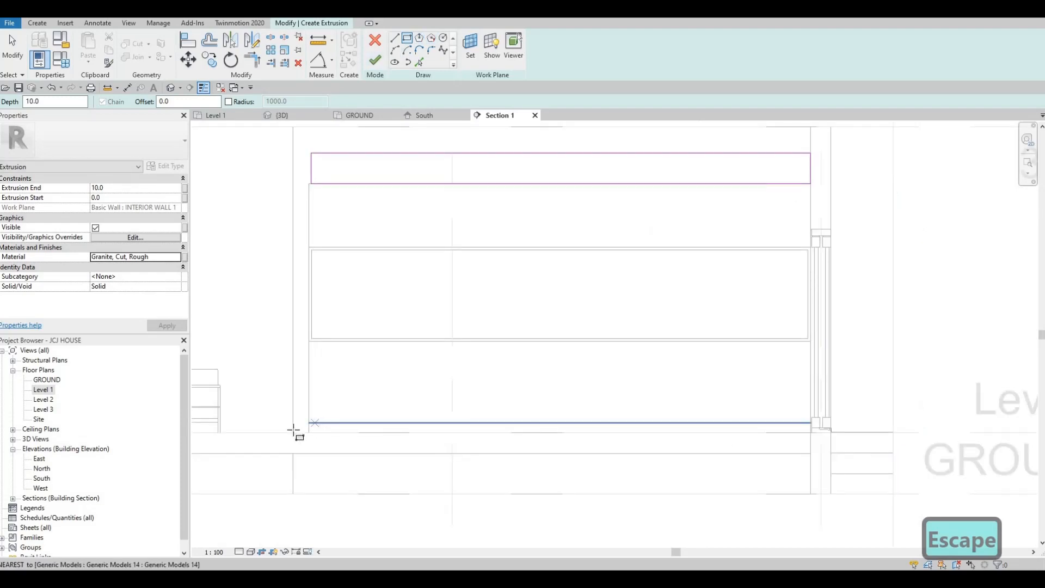
left_click(294, 433)
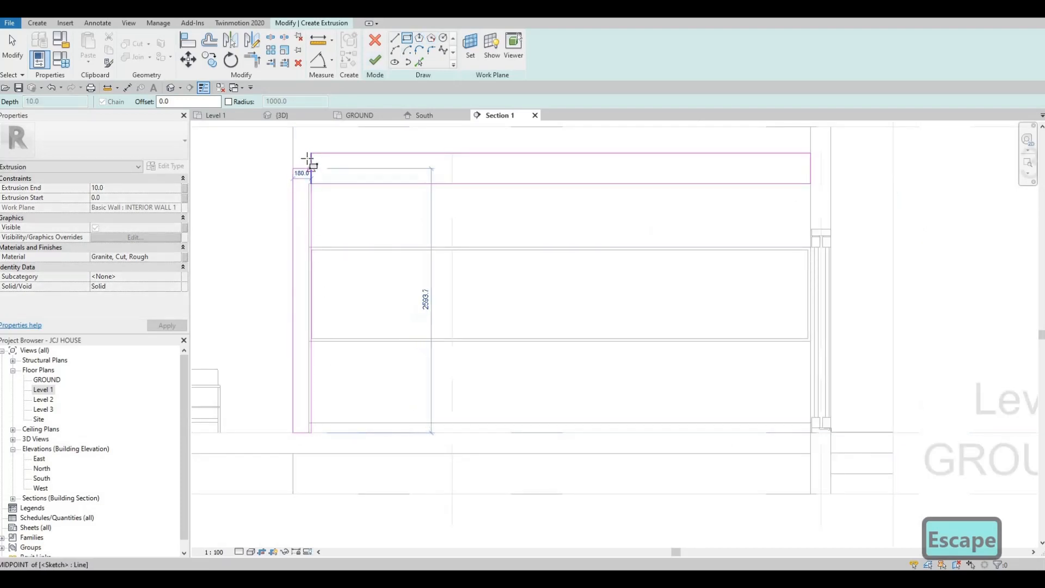
key("Escape")
Try to align the vertical strip's inner edge with the top strip's edge
scroll(307, 163, "up", 3)
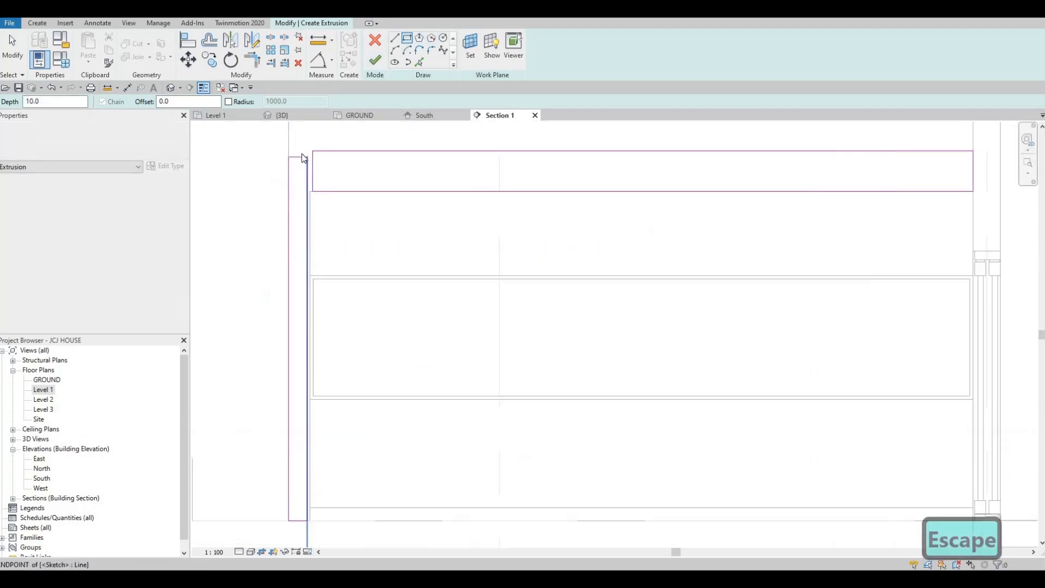
key("Escape")
key("Escape")
key("Escape")
middle_click_drag(312, 249, 317, 240)
key("a")
key("l")
key("a")
key("l")
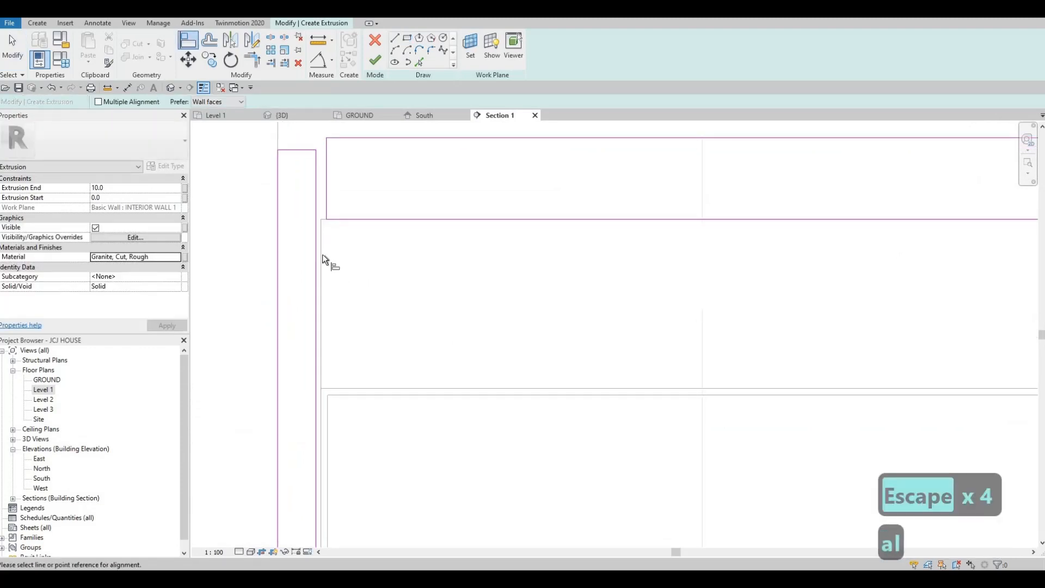
left_click(317, 222)
key("Escape")
key("Escape")
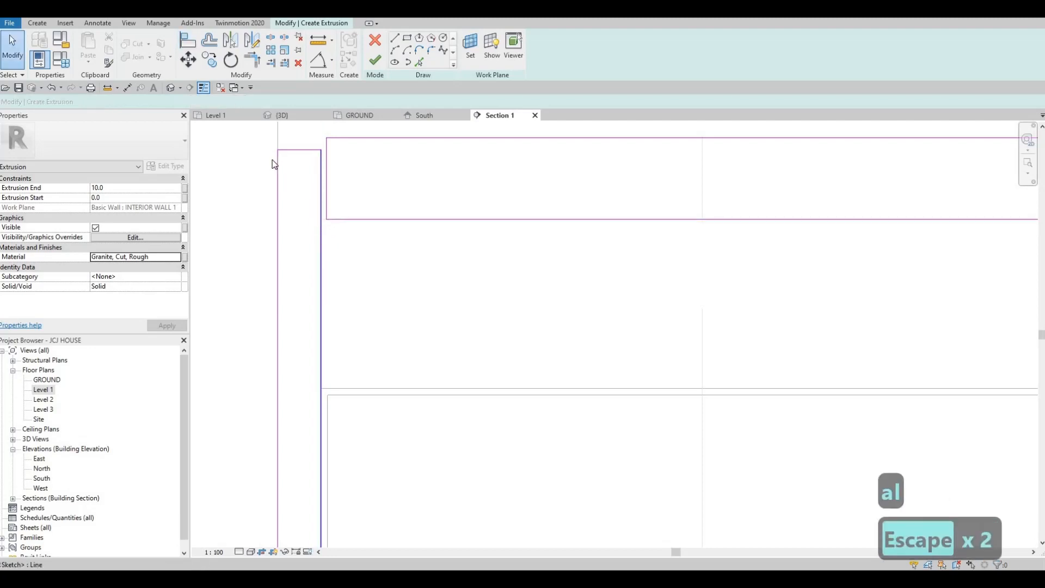
Delete the overlapping sketch lines where the top and side strips meet
key("Escape")
middle_click_drag(287, 185, 289, 245)
key("Escape")
left_click_drag(265, 167, 357, 305)
key("Delete")
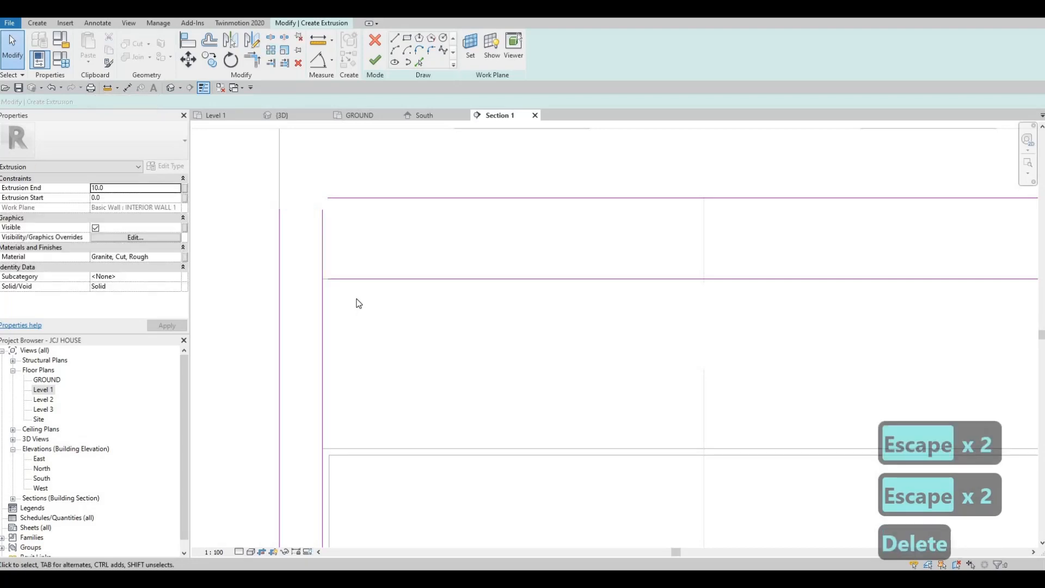
Trim the remaining sketch lines into clean corners joining the top and side strips
key("t")
key("r")
left_click(357, 281)
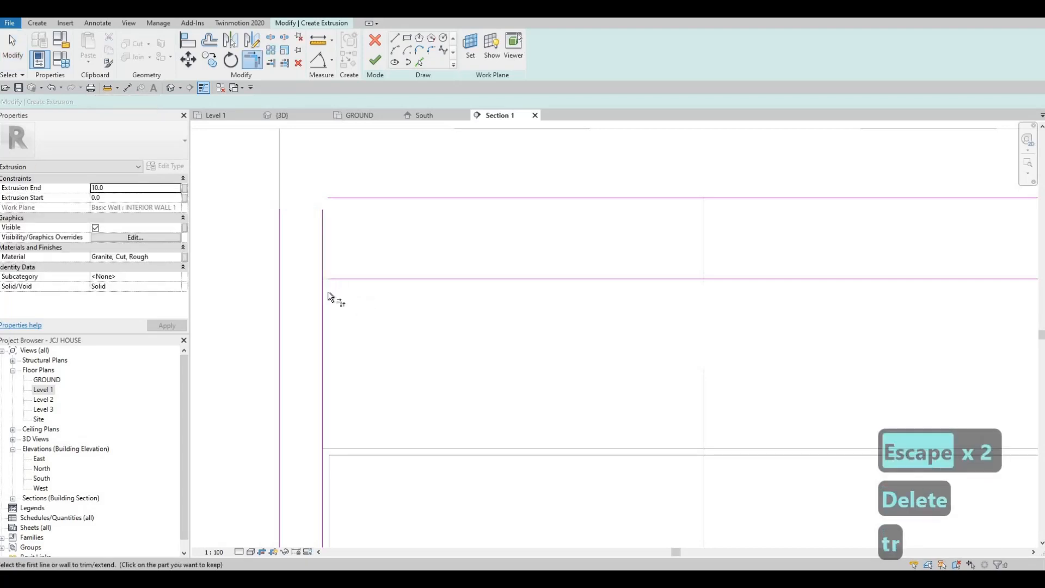
left_click(324, 291)
left_click(353, 199)
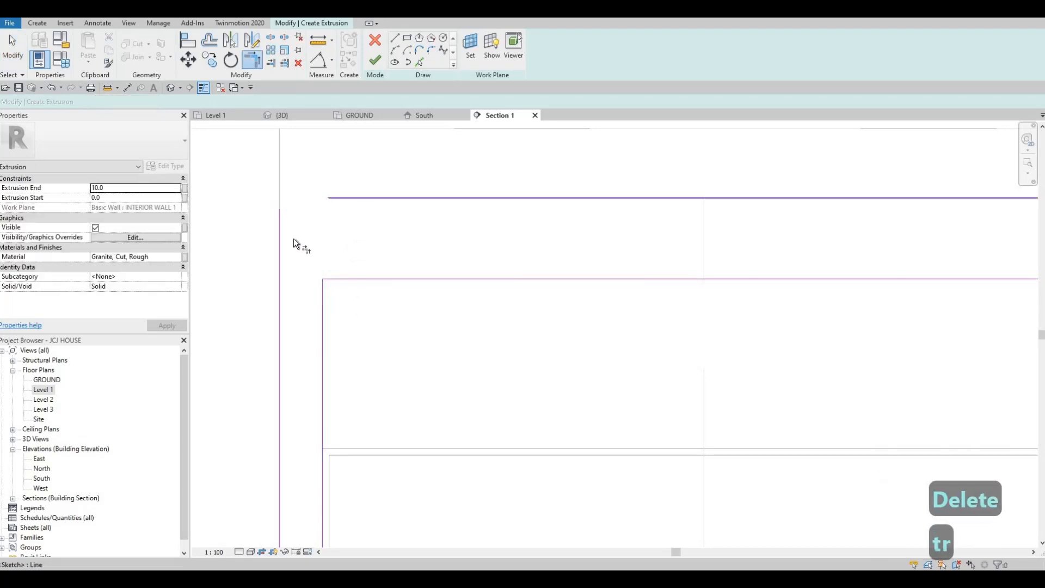
left_click(280, 235)
scroll(394, 257, "down", 4)
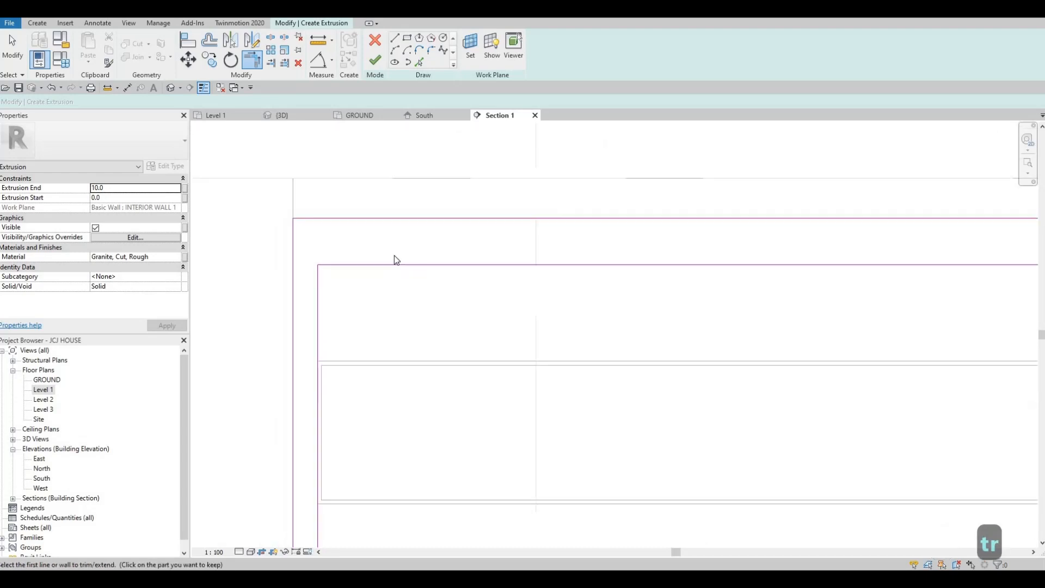
Move the top sketch line to 20 mm from the edge above using its temporary dimension
key("Escape")
key("Escape")
left_click(321, 220)
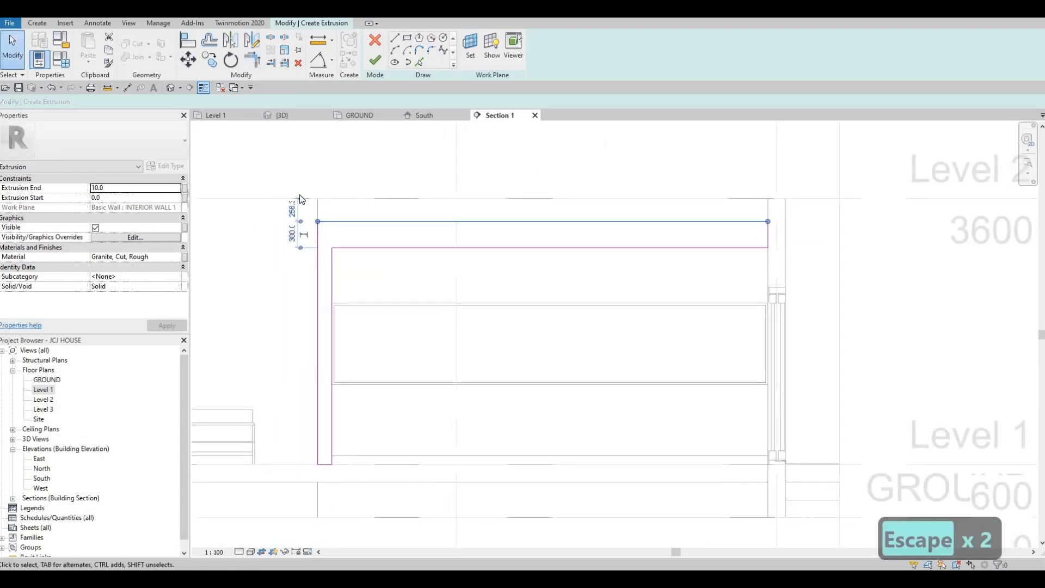
scroll(315, 205, "up", 2)
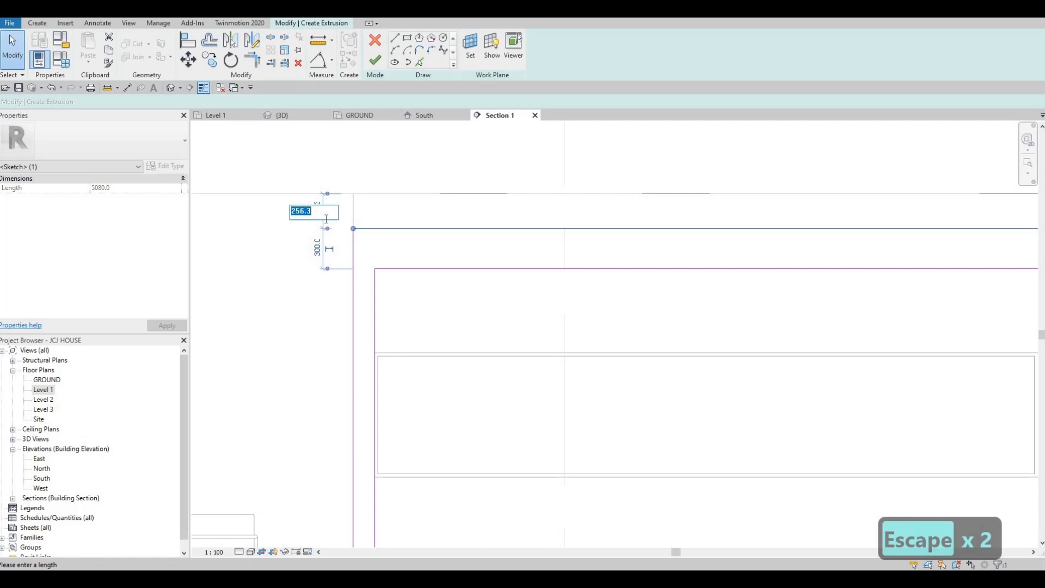
type("200")
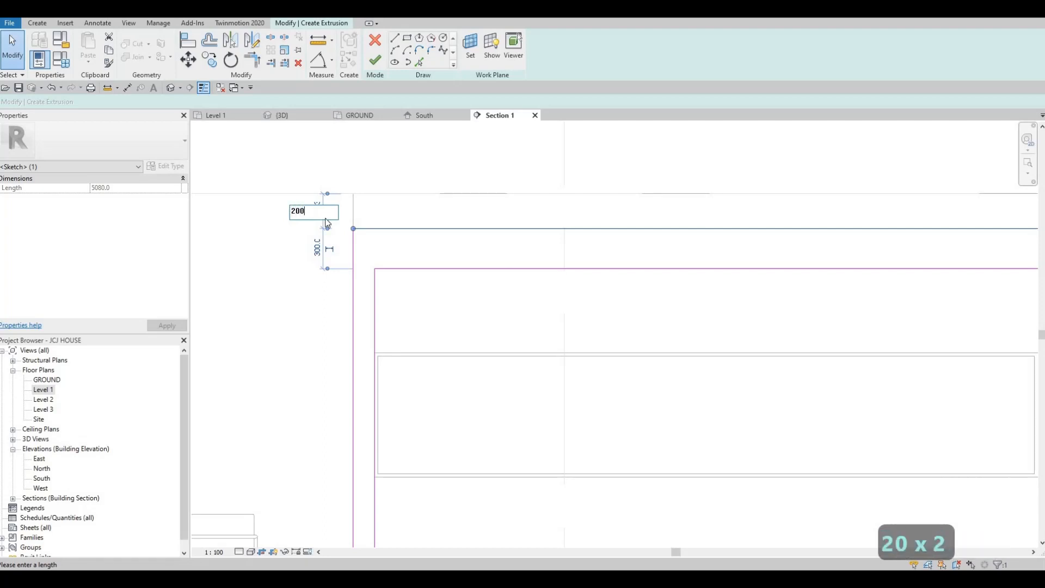
key("Return")
key("Escape")
key("Escape")
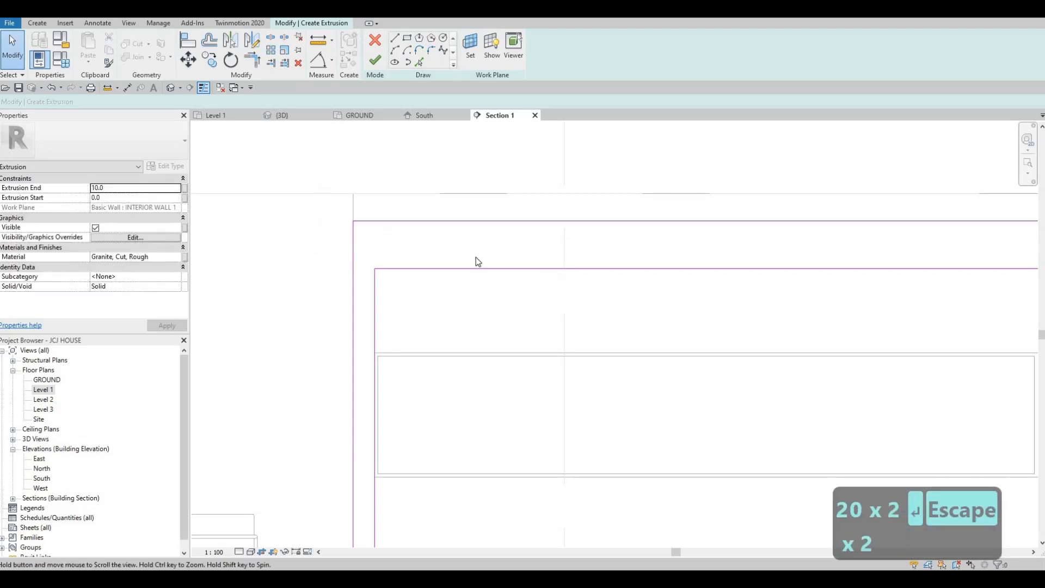
Set the extrusion end to 600 mm, then finish the sketch and the in-place model
scroll(326, 304, "down", 3)
scroll(336, 376, "up", 1)
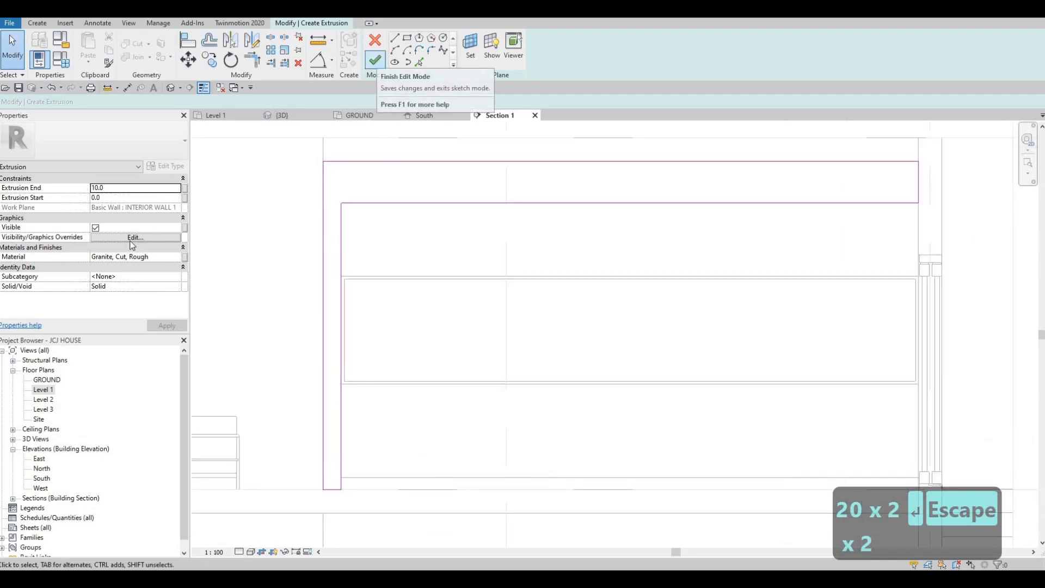
left_click(134, 180)
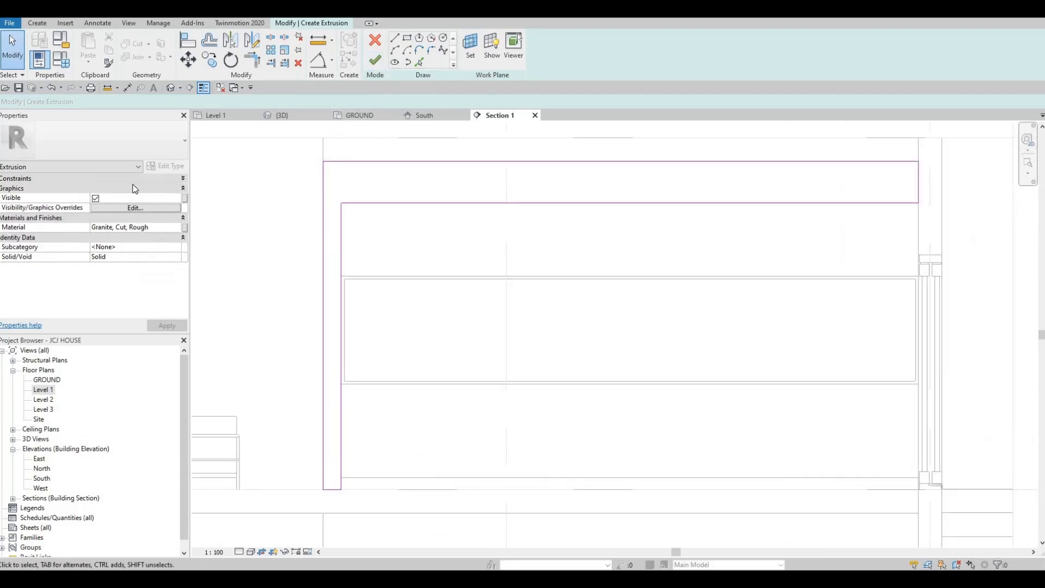
left_click(140, 188)
left_click(139, 178)
left_click(139, 178)
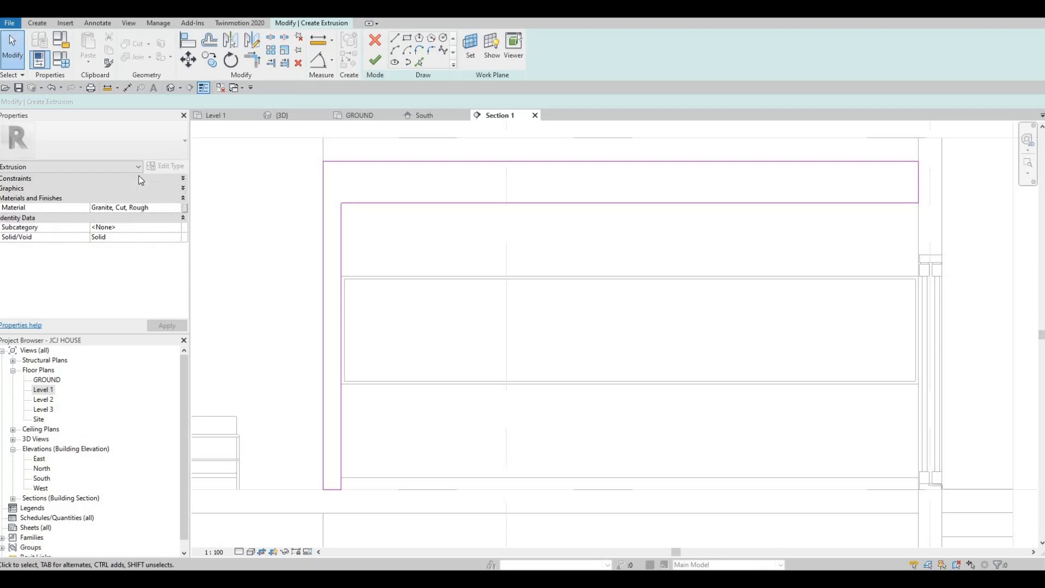
left_click(126, 179)
left_click(121, 179)
left_click(112, 179)
left_click(127, 188)
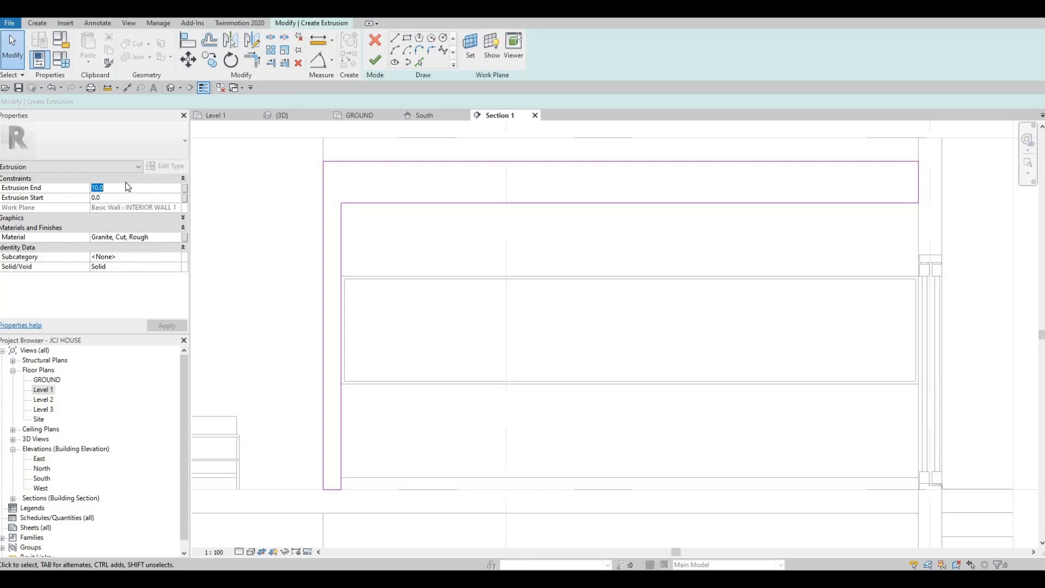
type("600")
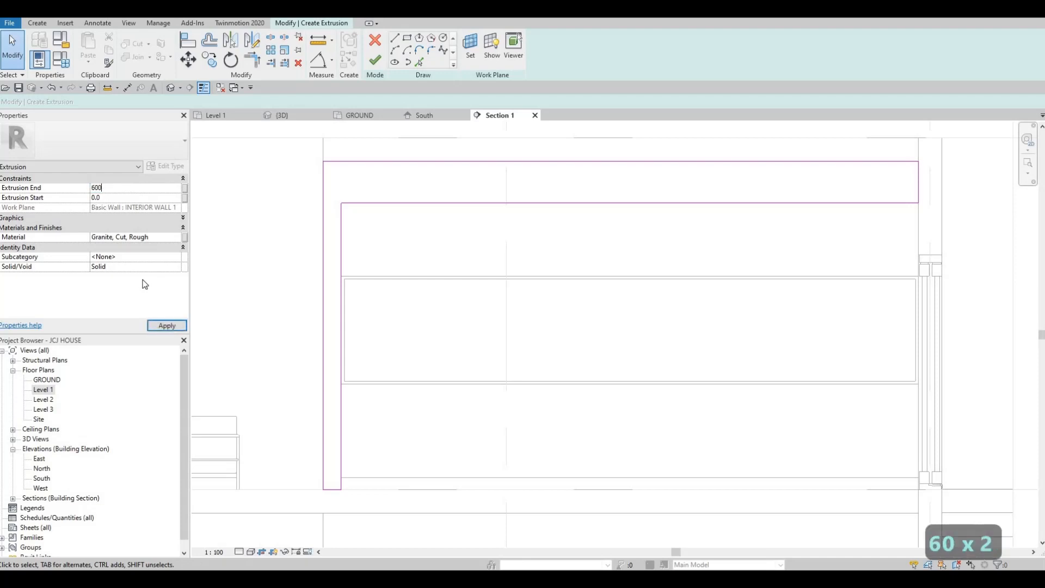
left_click(381, 61)
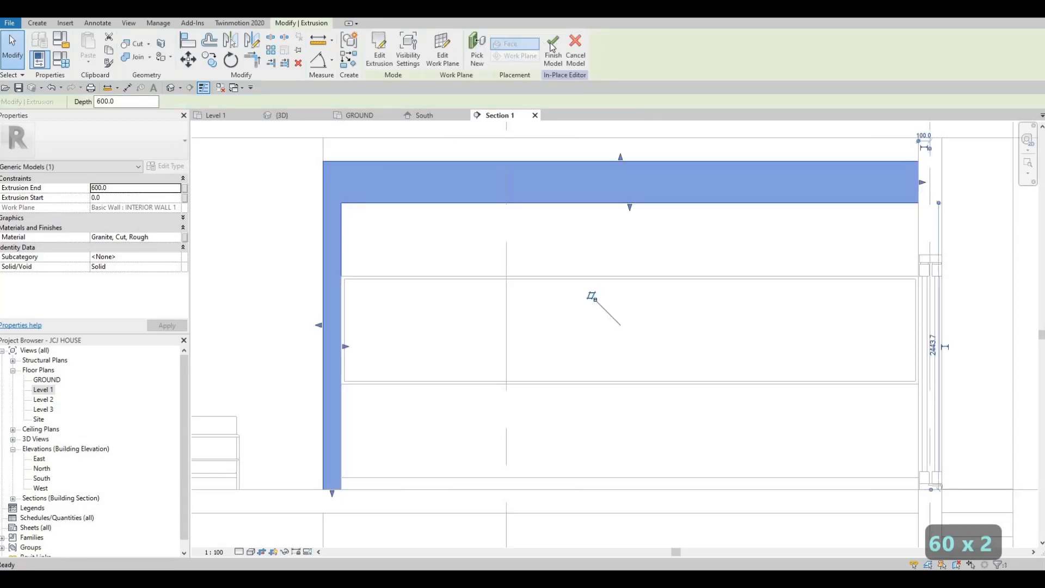
left_click(553, 50)
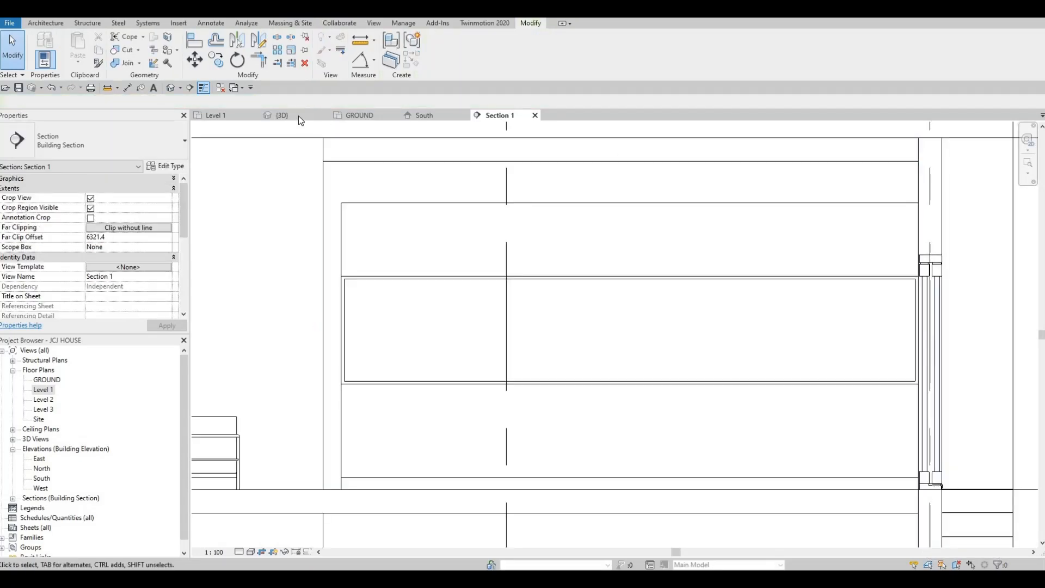
Inspect the new granite frame around the shelving unit in the 3D view
left_click(298, 115)
middle_click_drag(446, 217, 449, 270, "shift")
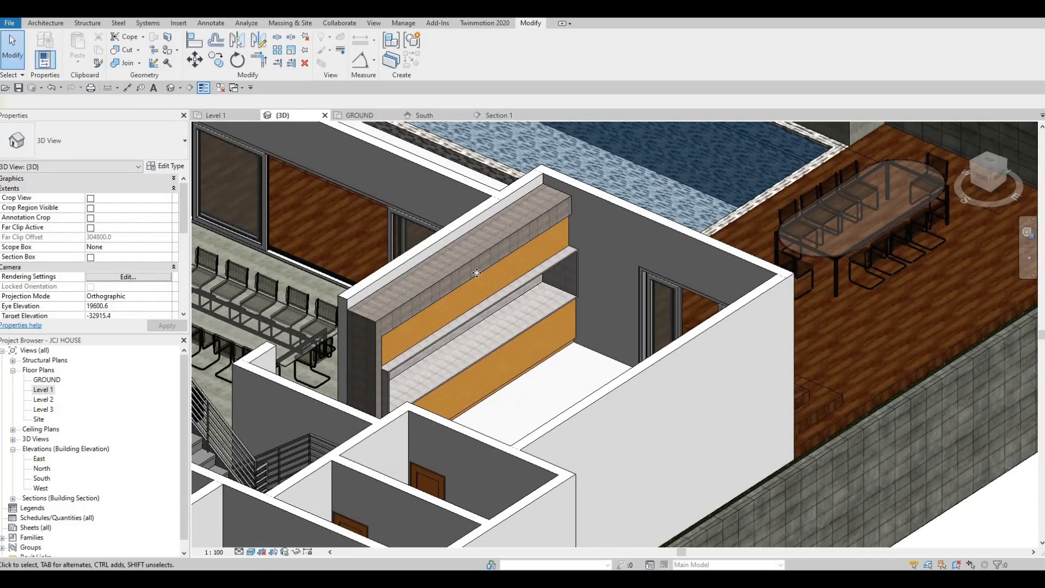
left_click(462, 289)
scroll(479, 354, "up", 2)
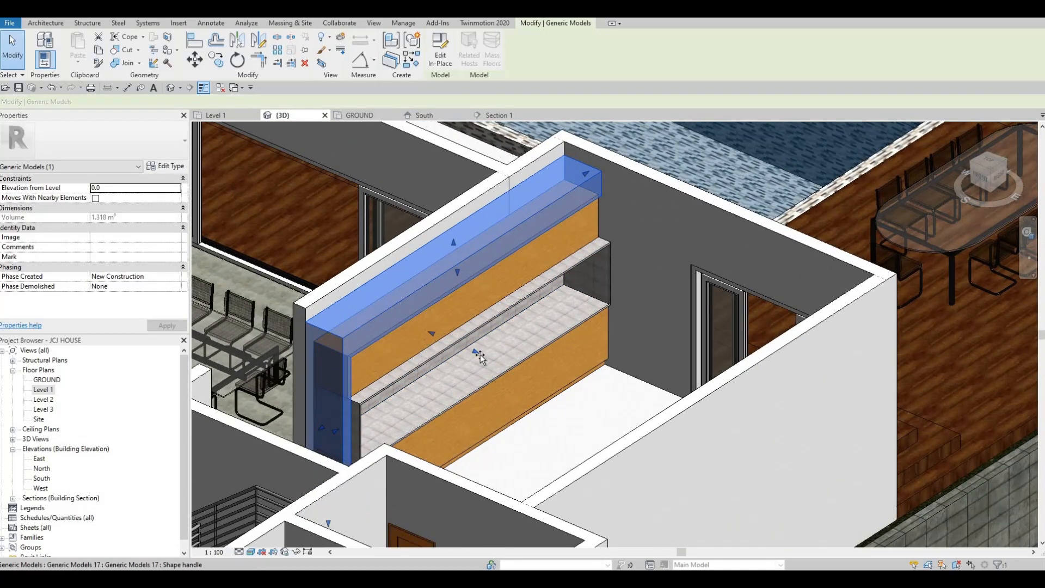
key("Escape")
key("Escape")
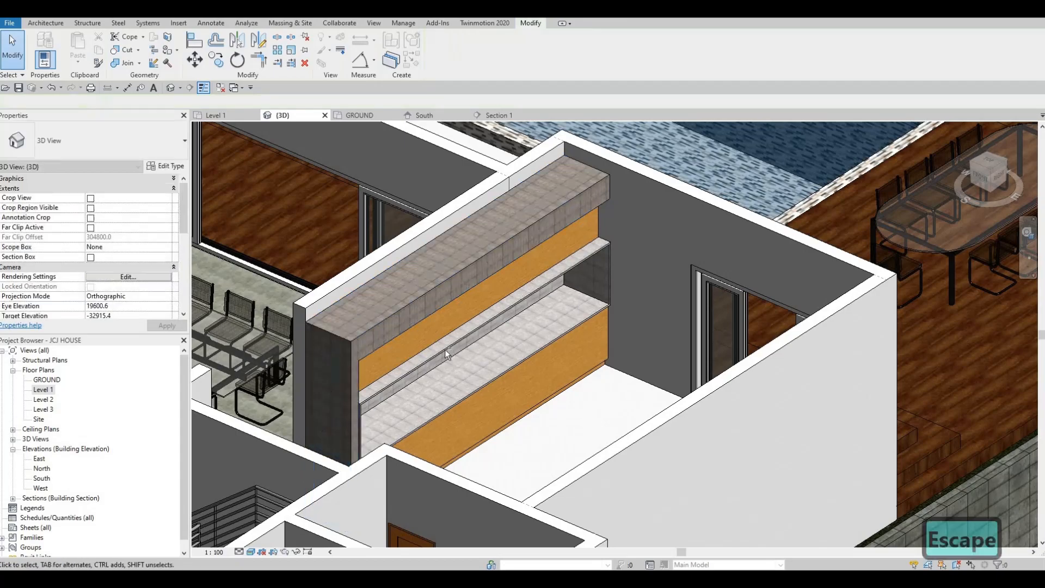
middle_click_drag(445, 348, 355, 256, "shift")
scroll(354, 259, "down", 2)
middle_click_drag(349, 511, 358, 333)
scroll(358, 334, "up", 3)
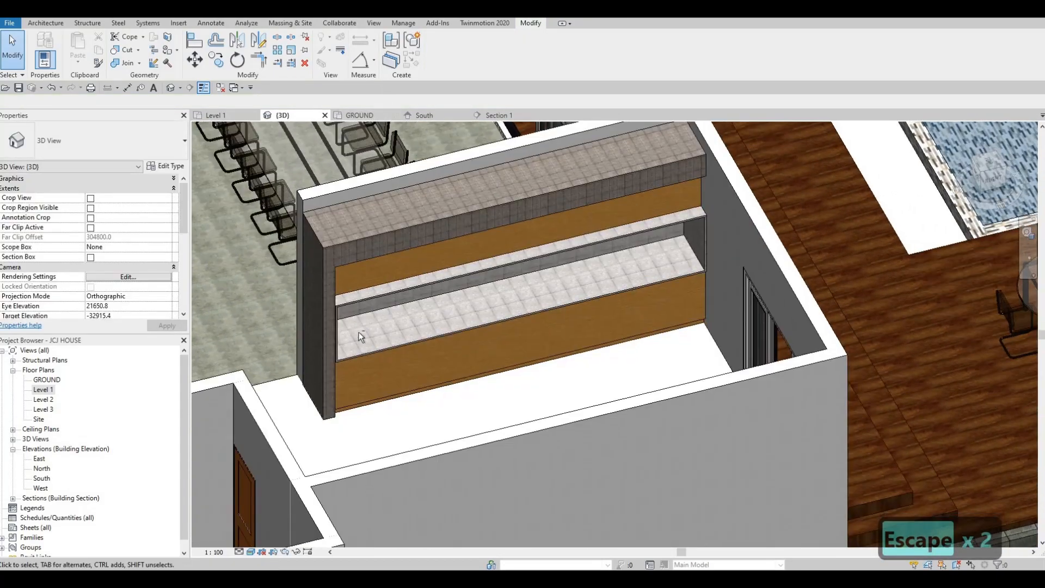
middle_click_drag(481, 393, 555, 390, "shift")
scroll(419, 218, "down", 2)
scroll(394, 240, "up", 1)
middle_click_drag(403, 180, 429, 289)
scroll(416, 217, "up", 1)
scroll(441, 246, "up", 2)
scroll(441, 246, "up", 2)
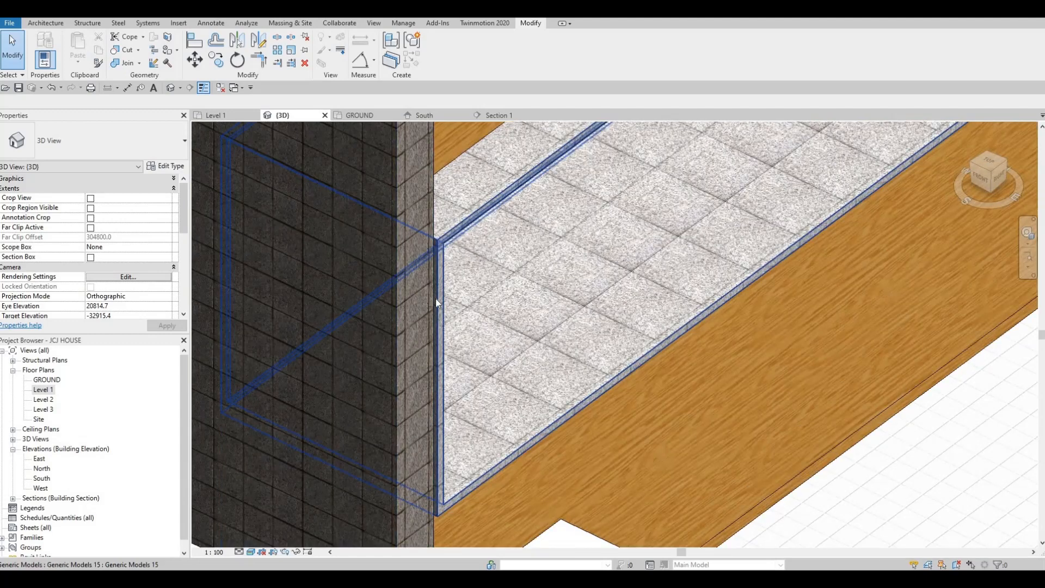
key("Escape")
key("Escape")
key("a")
key("l")
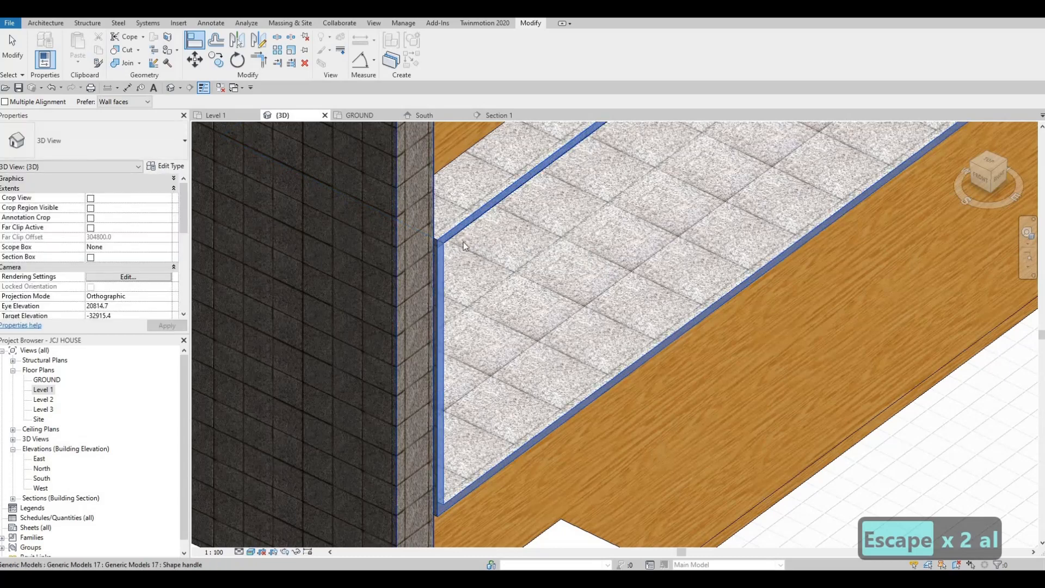
key("Escape")
key("Escape")
scroll(508, 288, "down", 4)
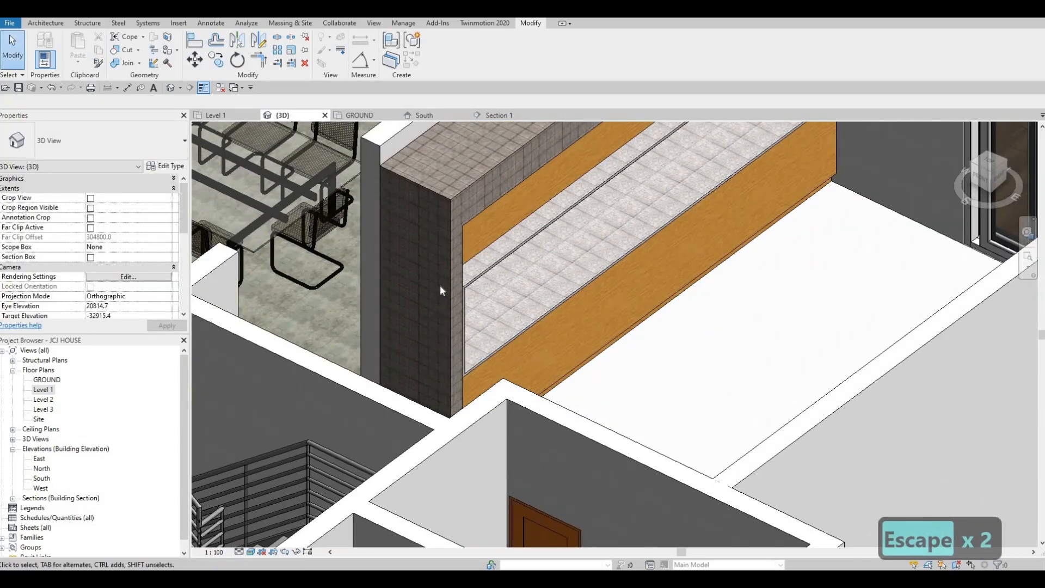
scroll(440, 285, "up", 4)
key("ctrl+z")
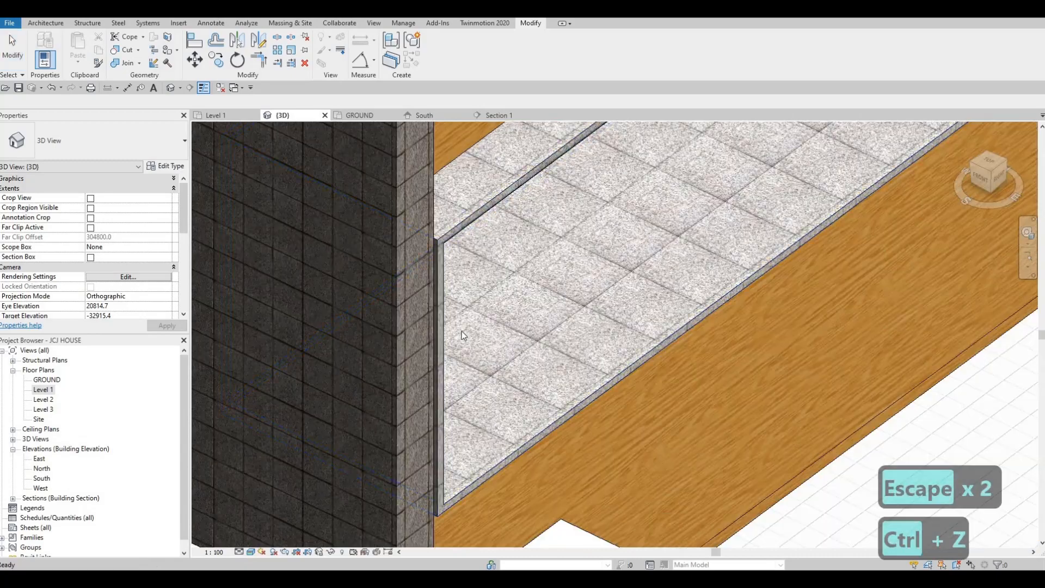
Examine the frame's joints with the wooden and granite shelves from several angles in 3D
scroll(462, 331, "down", 4)
scroll(470, 294, "up", 4)
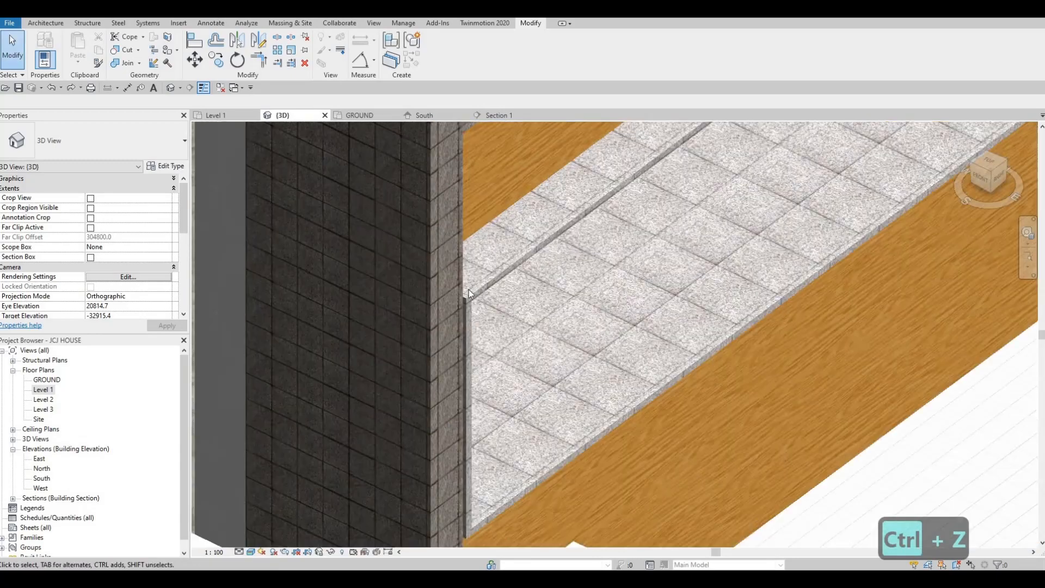
scroll(469, 294, "up", 3)
scroll(468, 292, "down", 3)
scroll(486, 276, "up", 3)
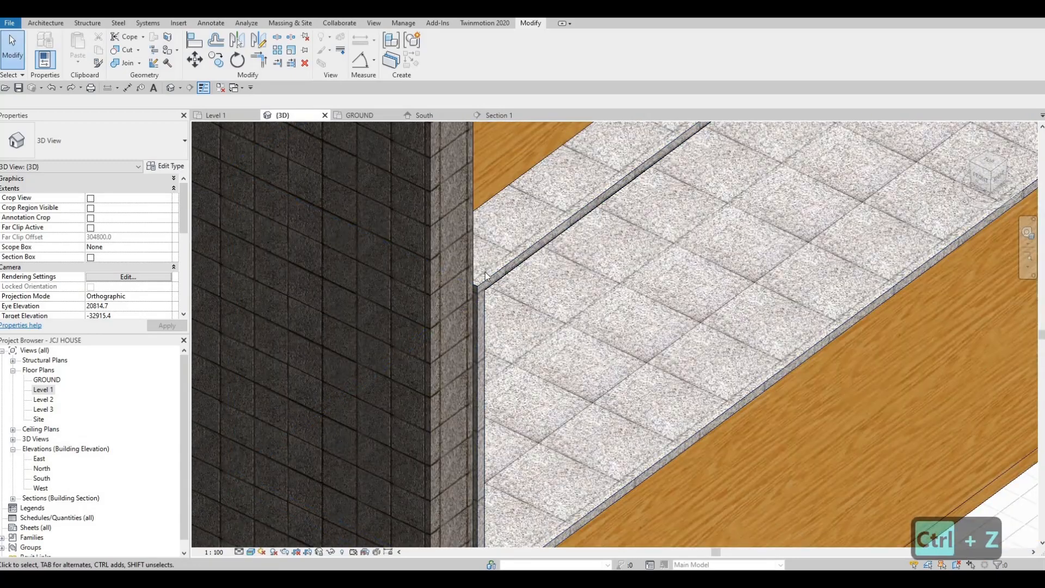
scroll(512, 316, "down", 5)
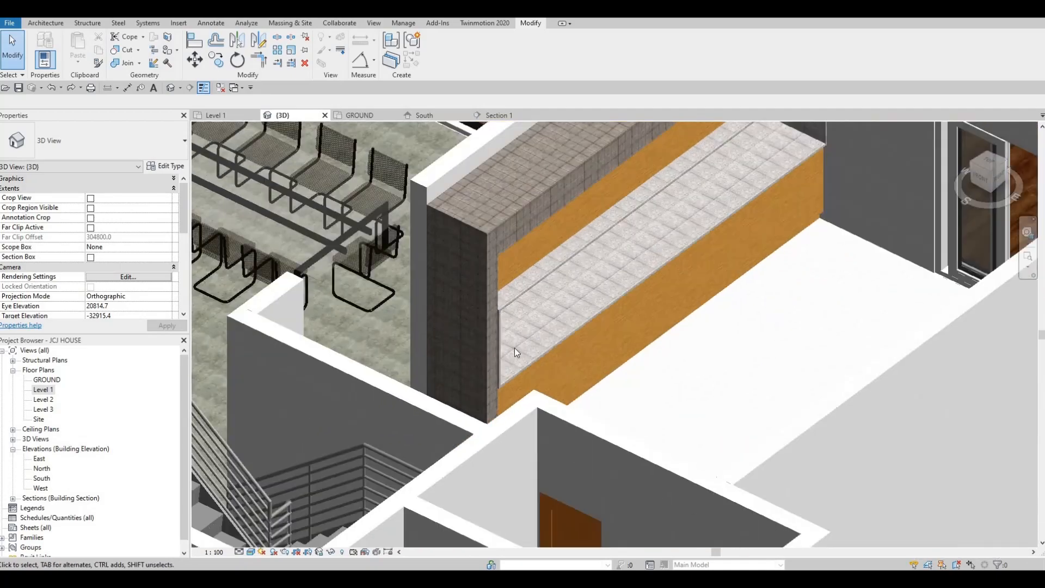
middle_click_drag(515, 347, 665, 373, "shift")
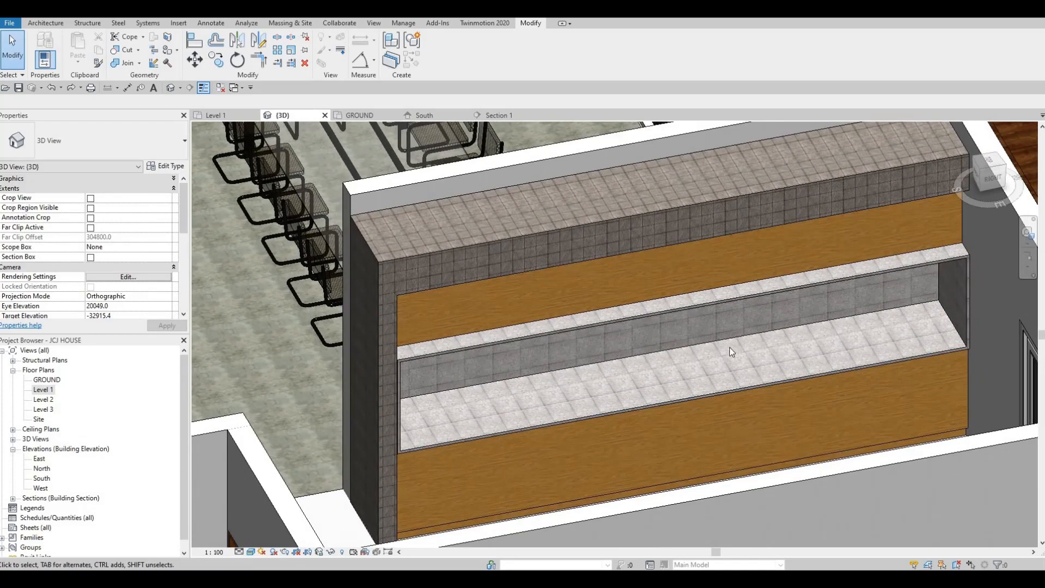
middle_click_drag(679, 375, 661, 375)
scroll(655, 362, "up", 1)
middle_click_drag(704, 289, 642, 324)
scroll(619, 303, "down", 1)
scroll(649, 276, "down", 1)
scroll(660, 264, "down", 1)
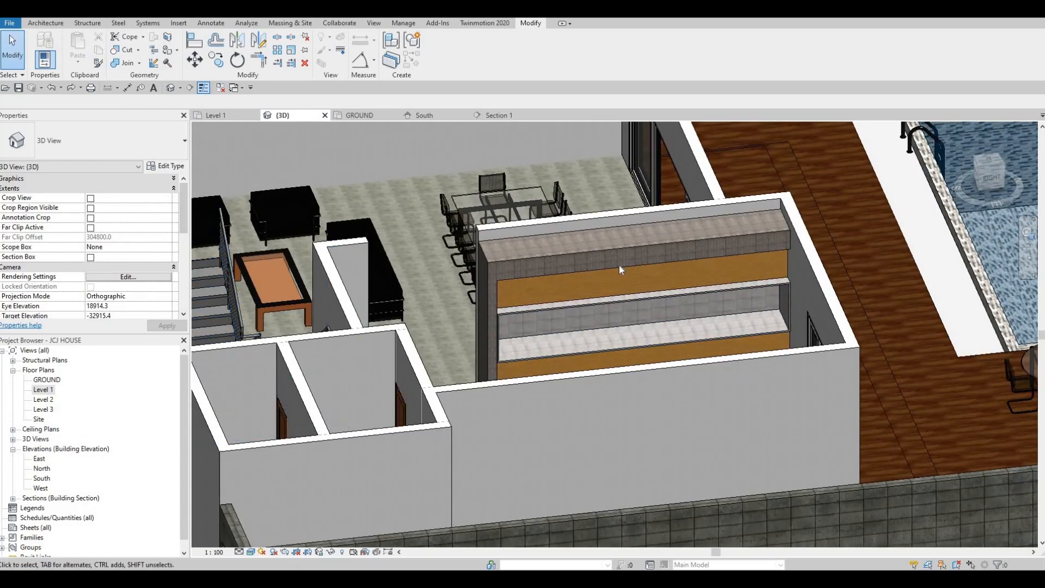
middle_click_drag(547, 407, 486, 398)
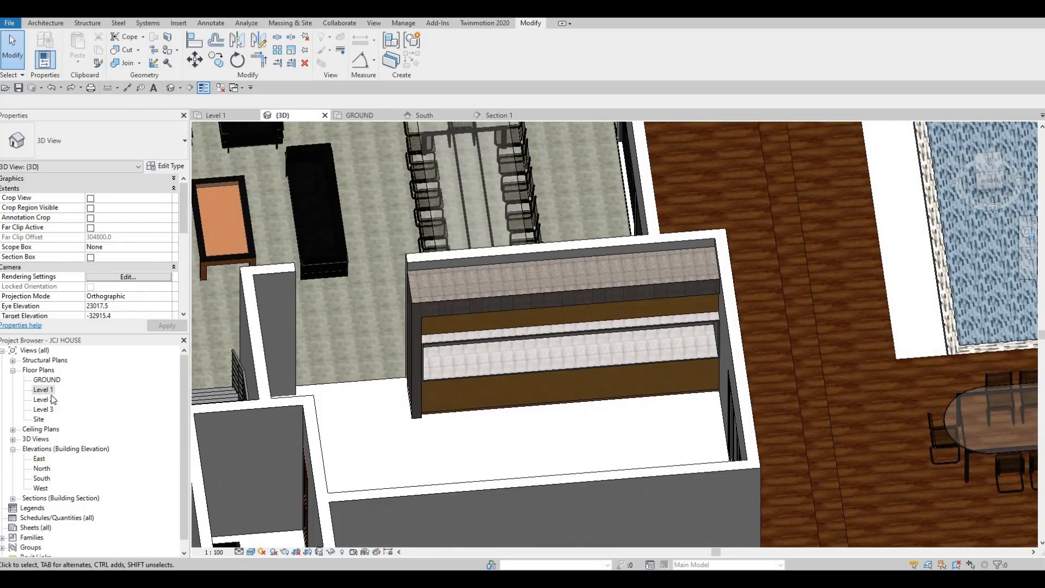
Open Load Family from the Level 1 plan and browse into the Metric Library's Specialty Equipment folder
left_click(216, 114)
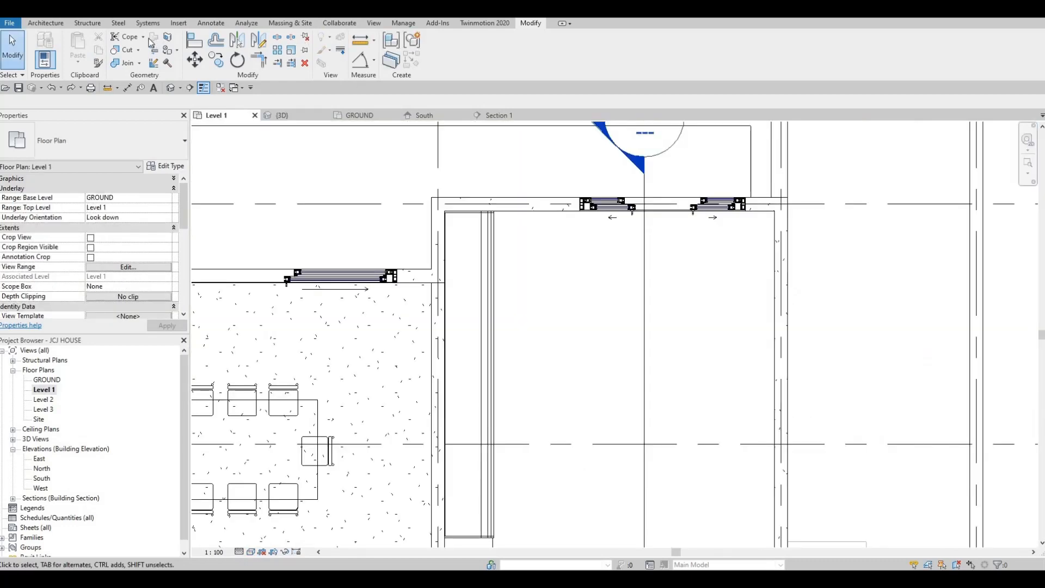
left_click(178, 23)
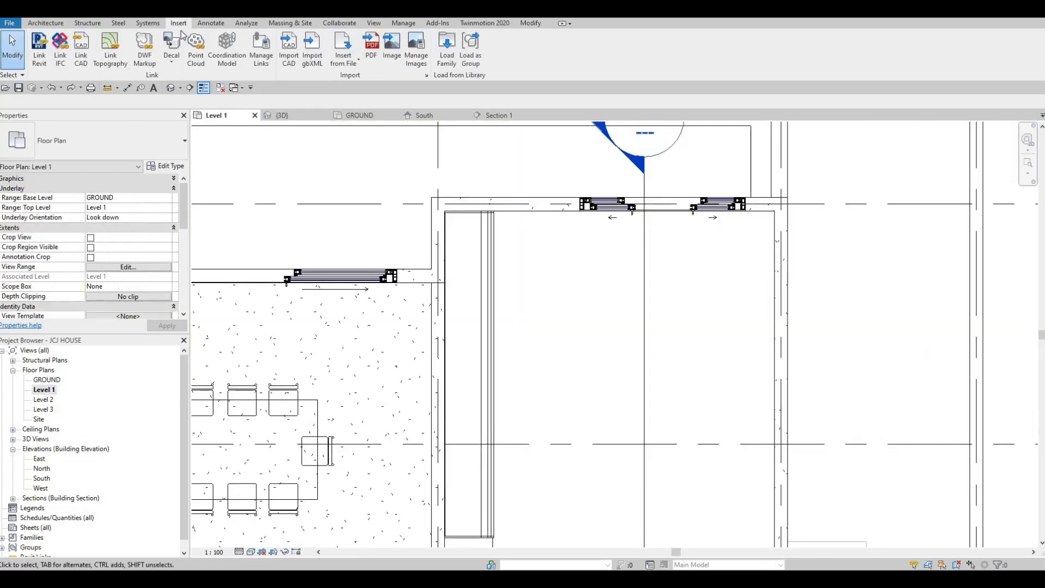
left_click(448, 59)
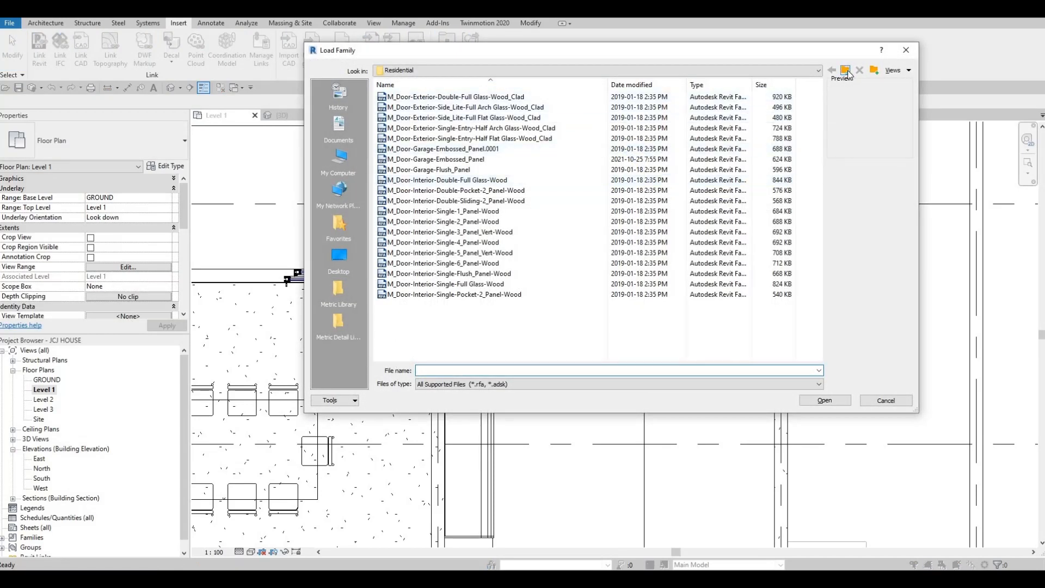
left_click(338, 289)
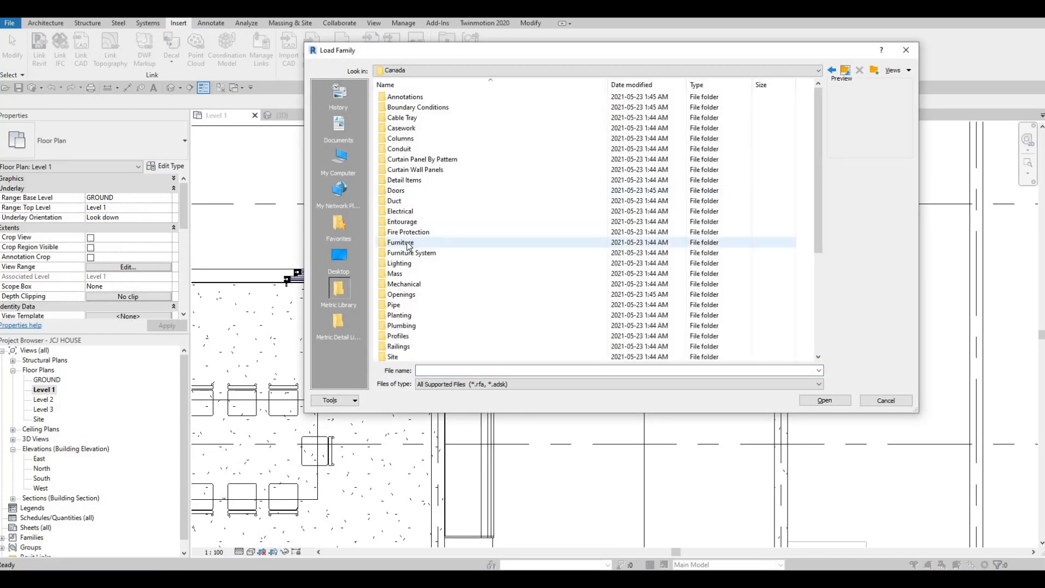
scroll(447, 315, "down", 5)
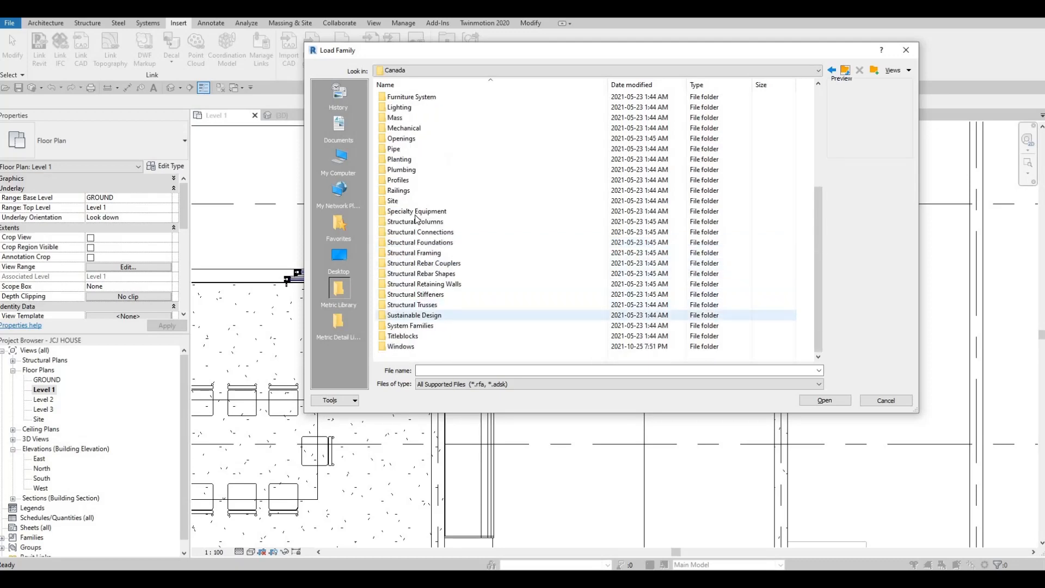
left_click(418, 214)
key("Return")
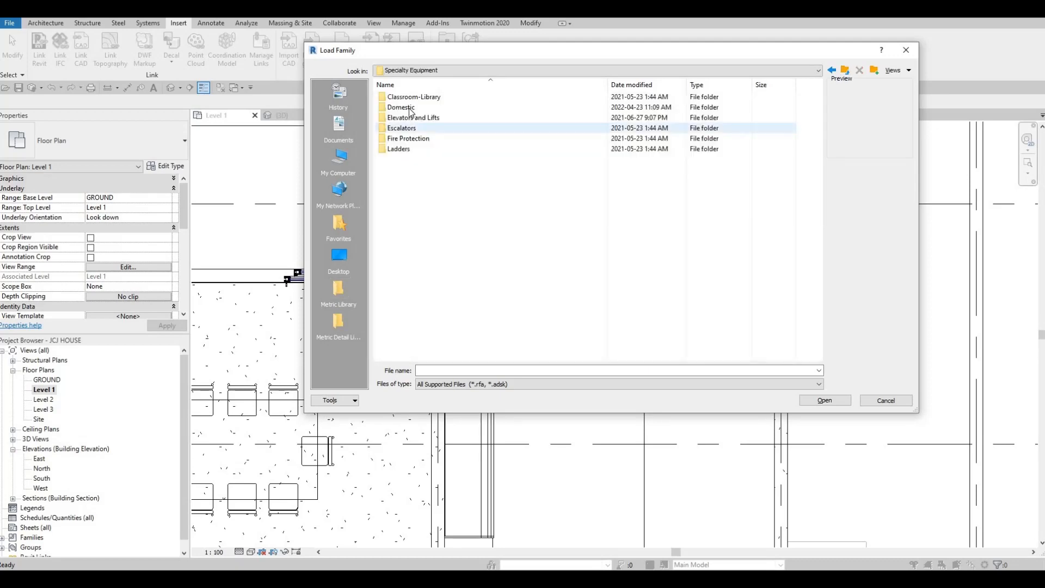
Browse into the Domestic High-End folder and load the M_Hood-Wall family
double_click(412, 108)
double_click(412, 109)
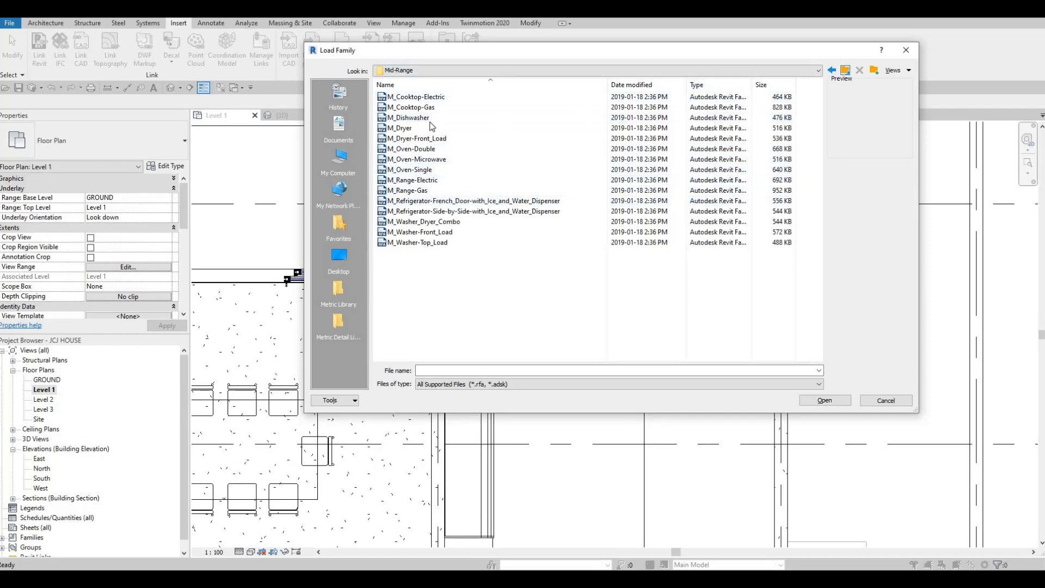
key("BackSpace")
double_click(420, 98)
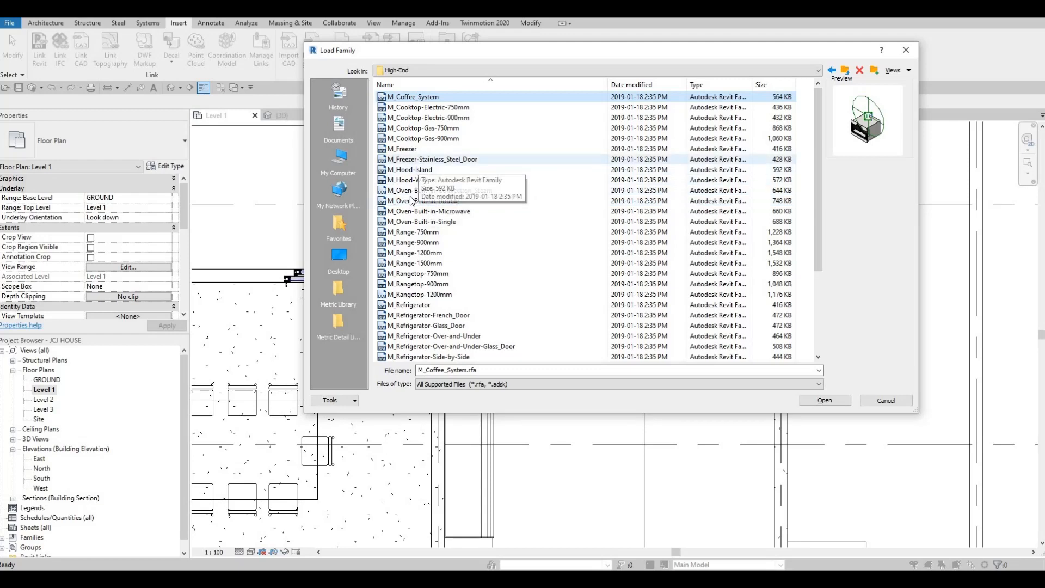
left_click(416, 179)
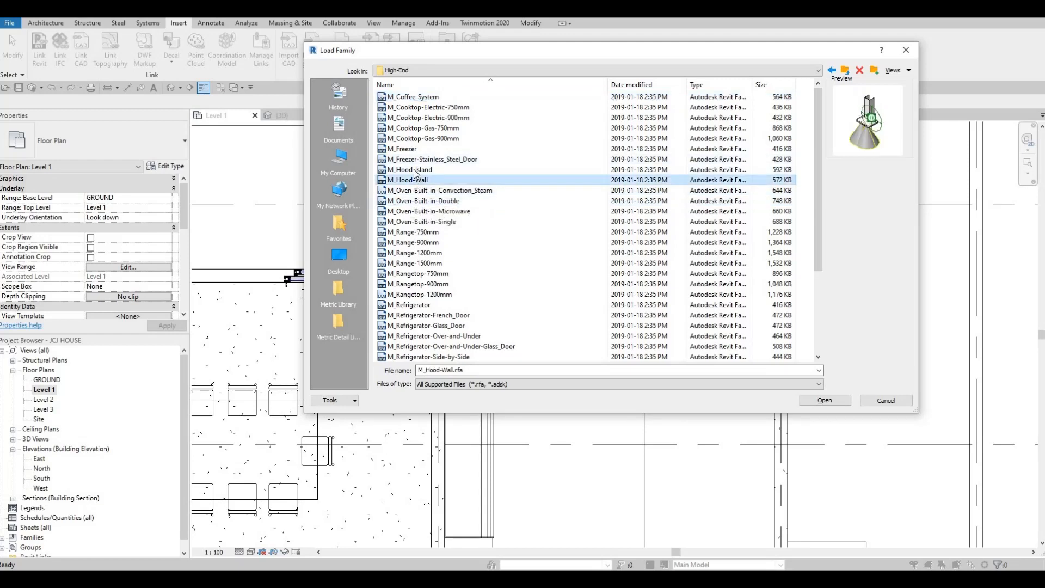
left_click(414, 171)
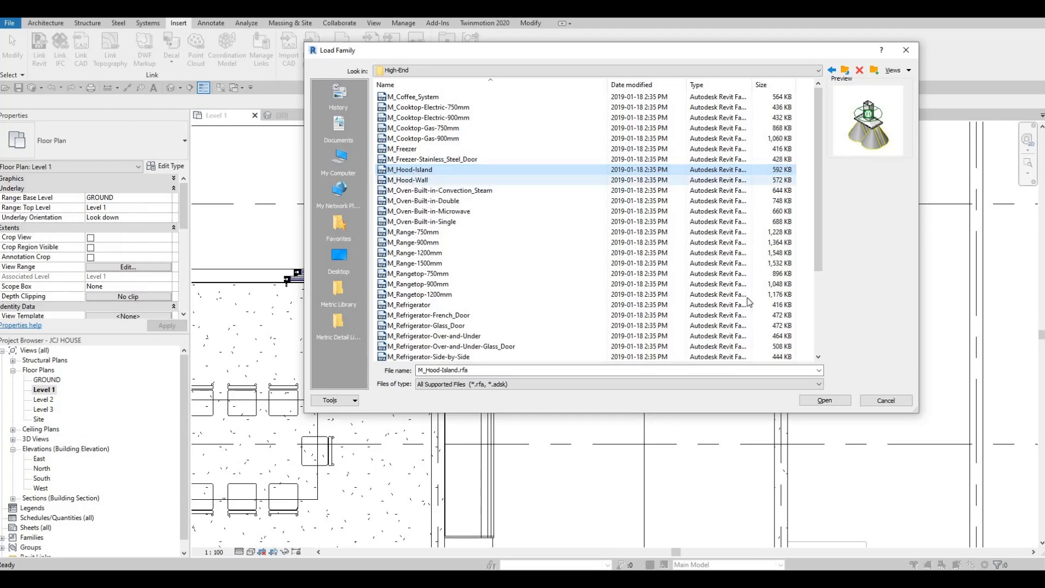
key("Down")
key("Return")
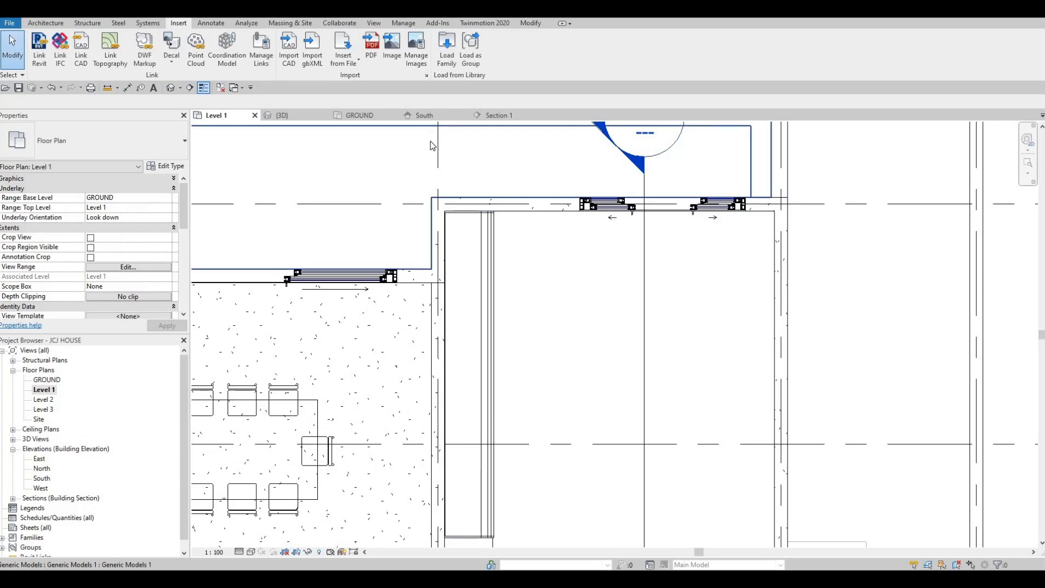
Place the M_Hood-Wall 900mm hood against the kitchen wall beside the shelving unit in the Level 1 plan
key("c")
key("m")
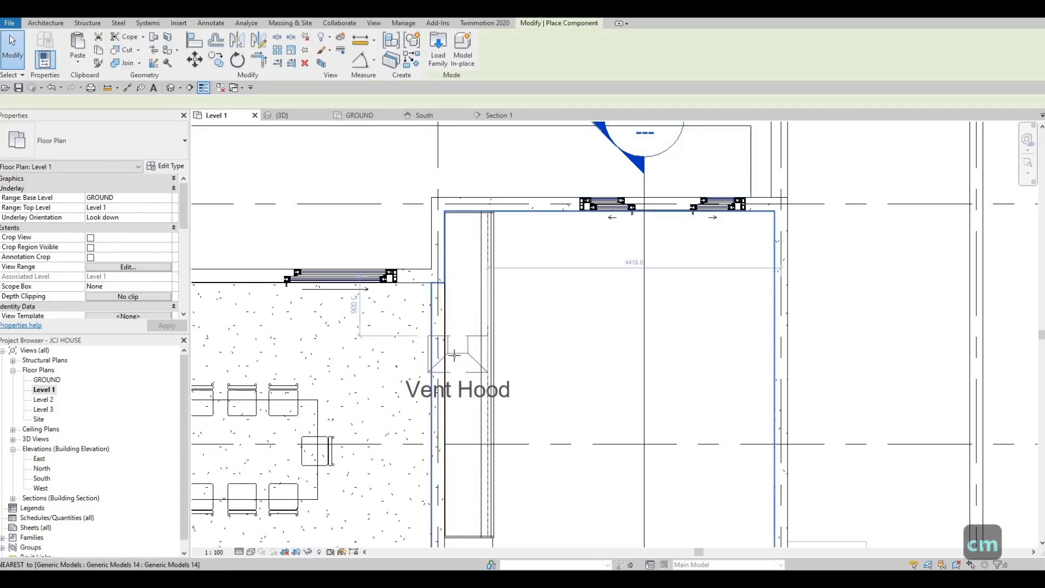
scroll(447, 363, "up", 2)
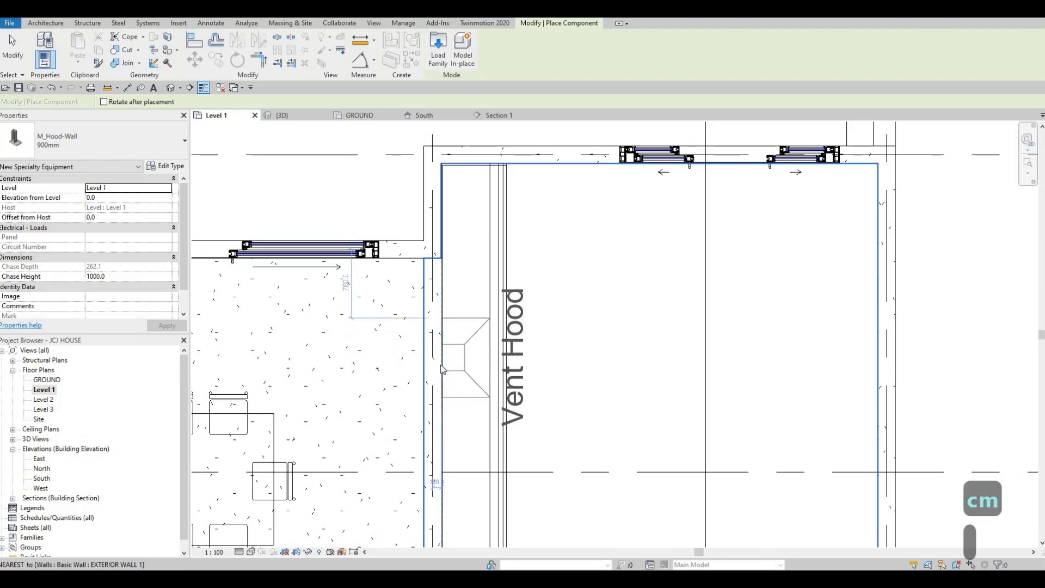
left_click(479, 321)
scroll(479, 321, "down", 1)
key("Escape")
key("Escape")
key("Escape")
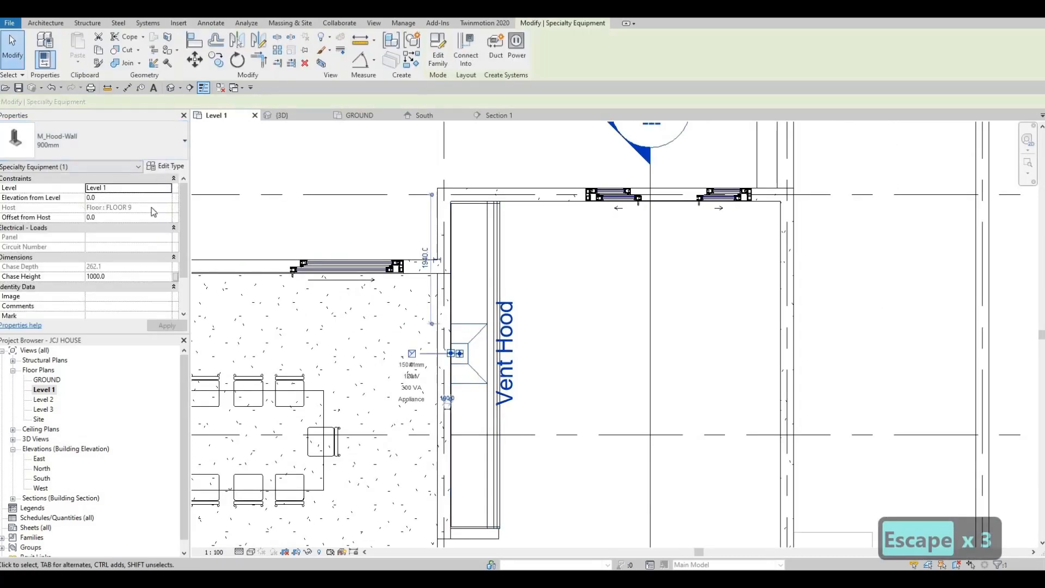
Edit the hood's type properties to turn off Show Label and apply the change
left_click(166, 166)
left_click(446, 163)
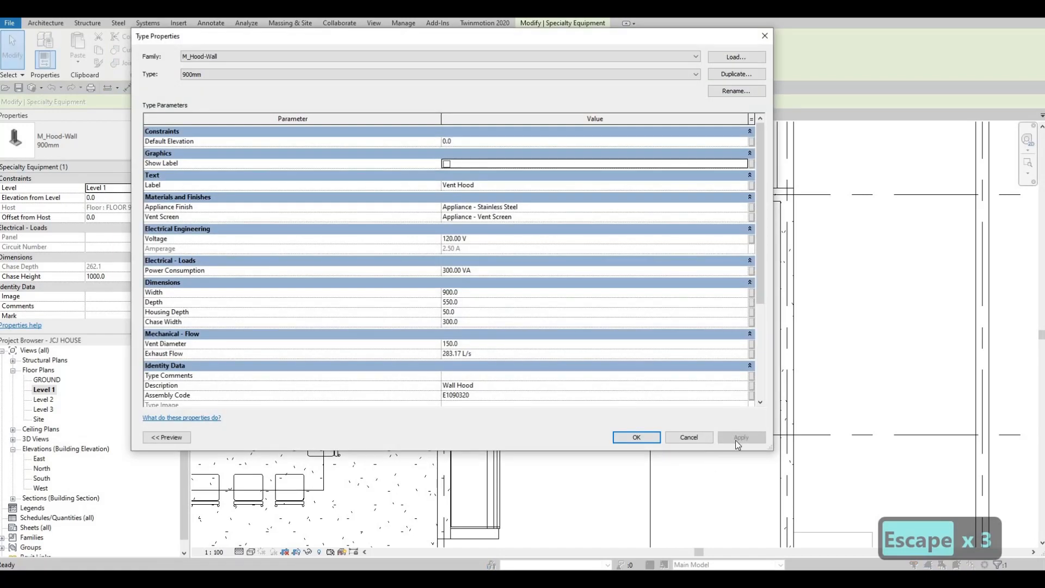
left_click(736, 440)
left_click(633, 437)
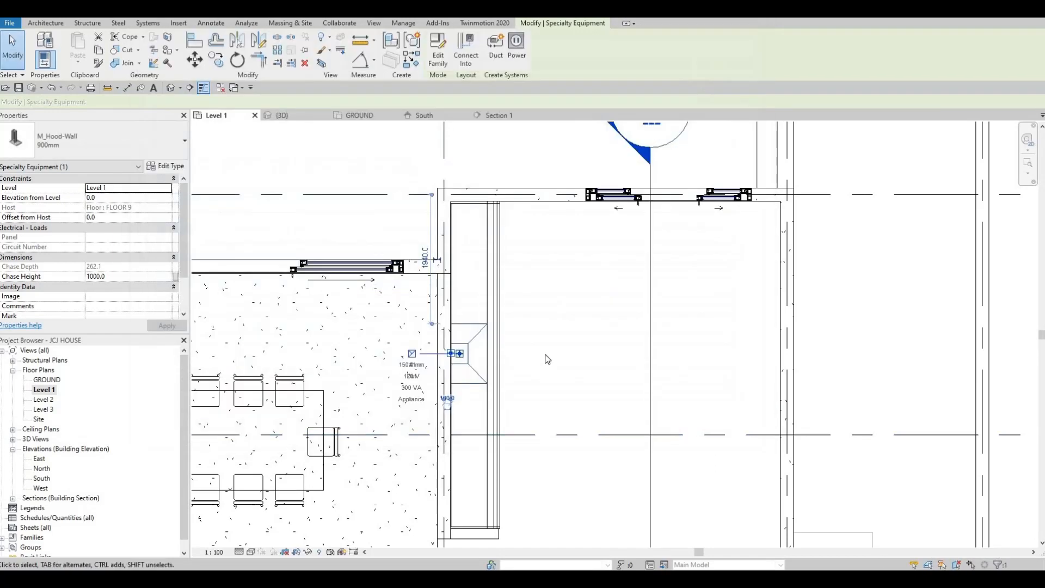
Open Section 1 and raise the hood off the floor to about 1291 mm above Level 1
key("Escape")
key("Escape")
key("Escape")
scroll(578, 215, "down", 2)
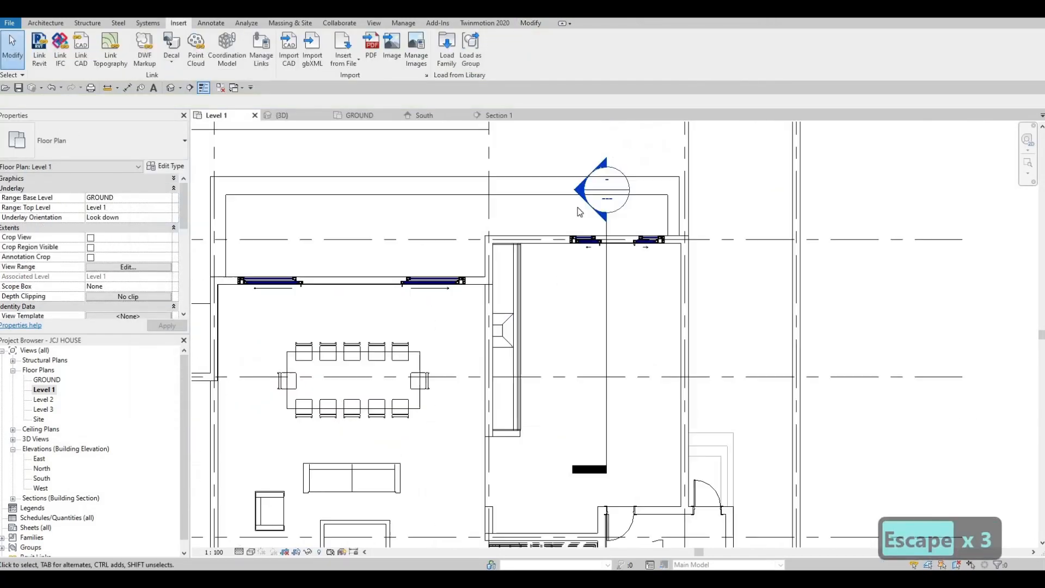
left_click(502, 116)
scroll(521, 295, "down", 2)
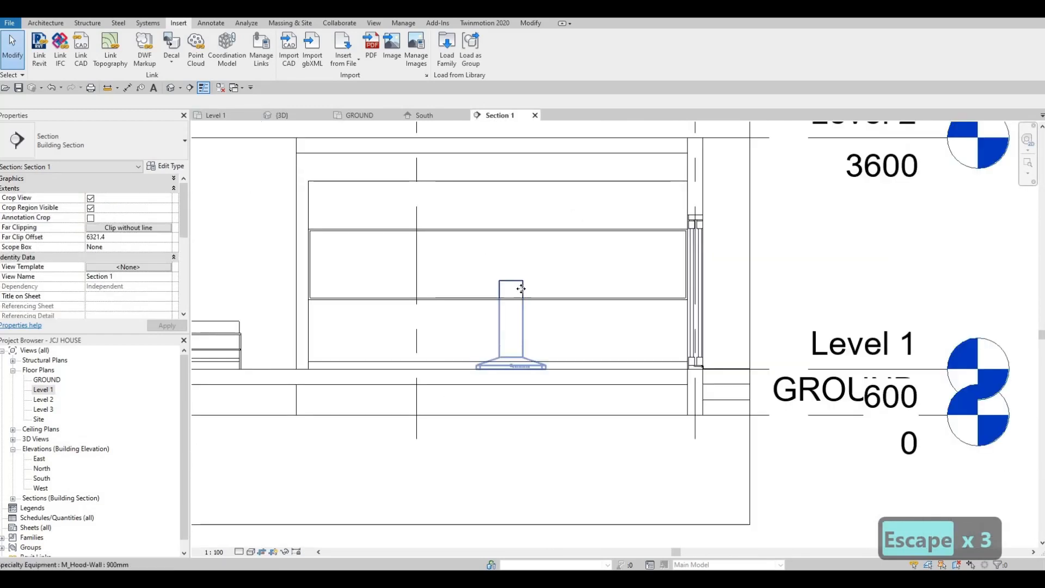
left_click(521, 288)
mouse_move(515, 209)
left_mouse_down()
mouse_move(509, 199)
mouse_move(516, 219)
left_mouse_up()
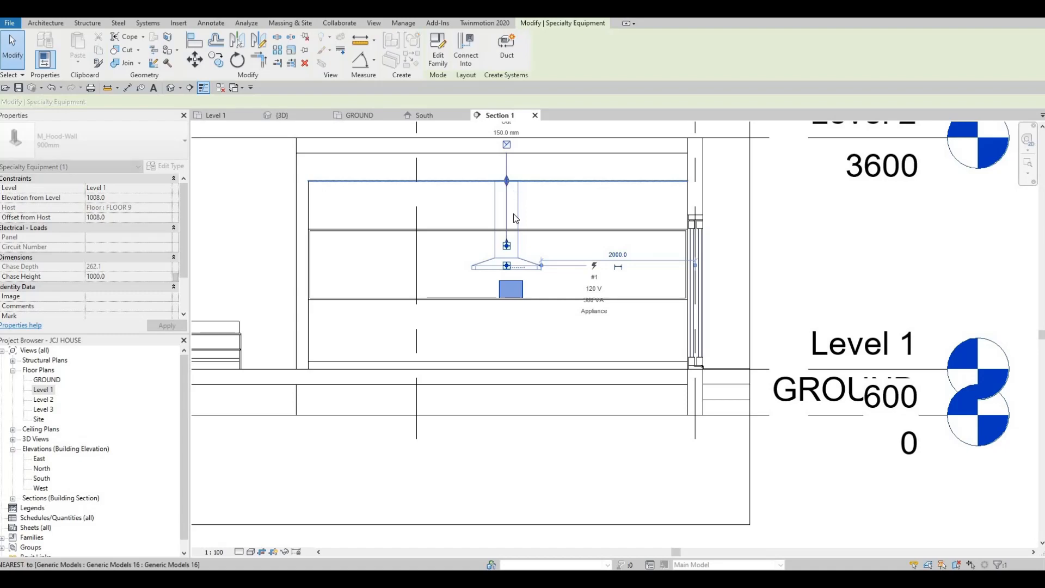
key("Escape")
key("Escape")
double_click(517, 245)
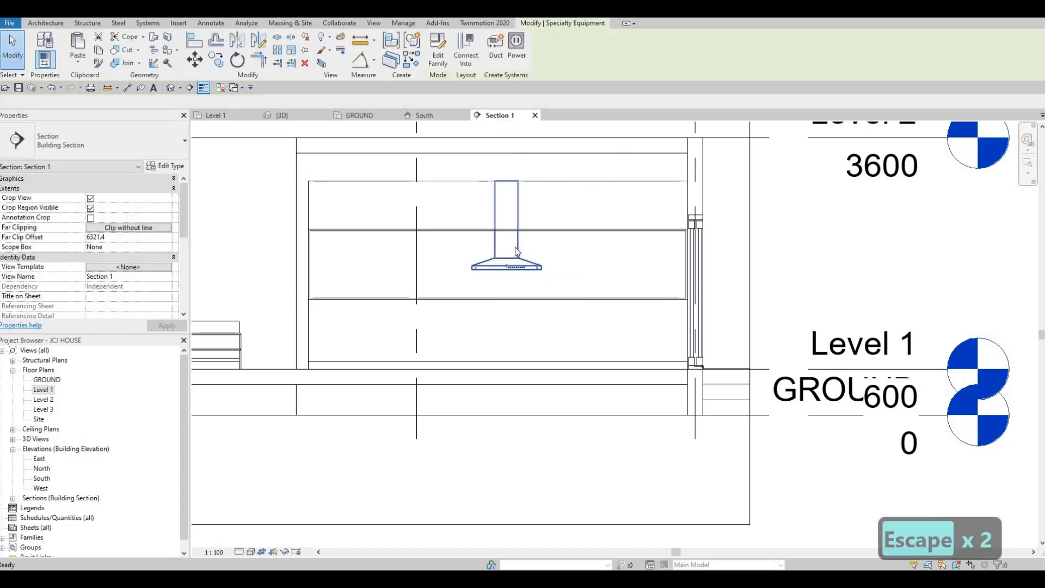
key("Escape")
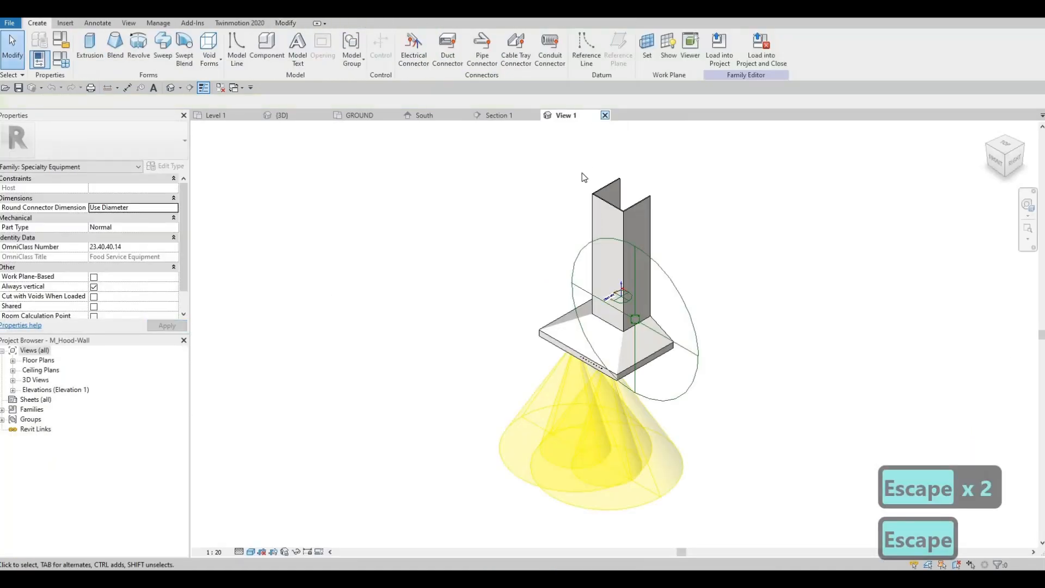
left_click(540, 291)
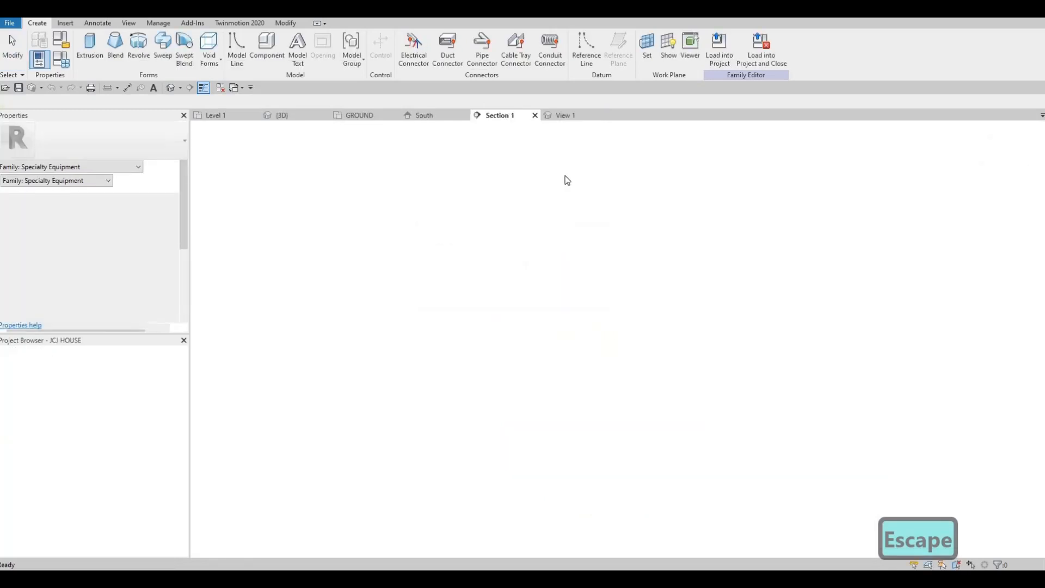
key("Escape")
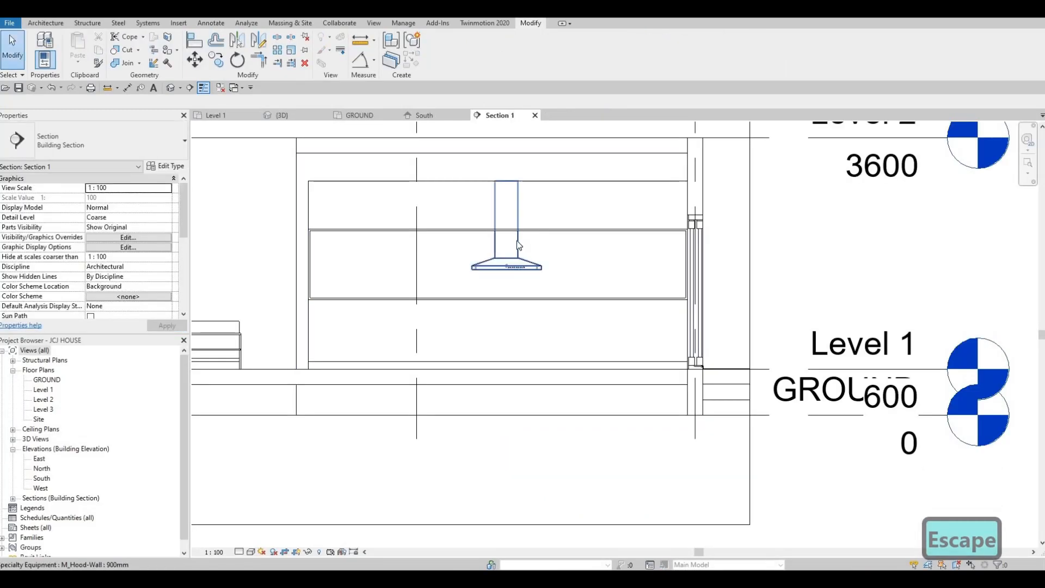
key("Escape")
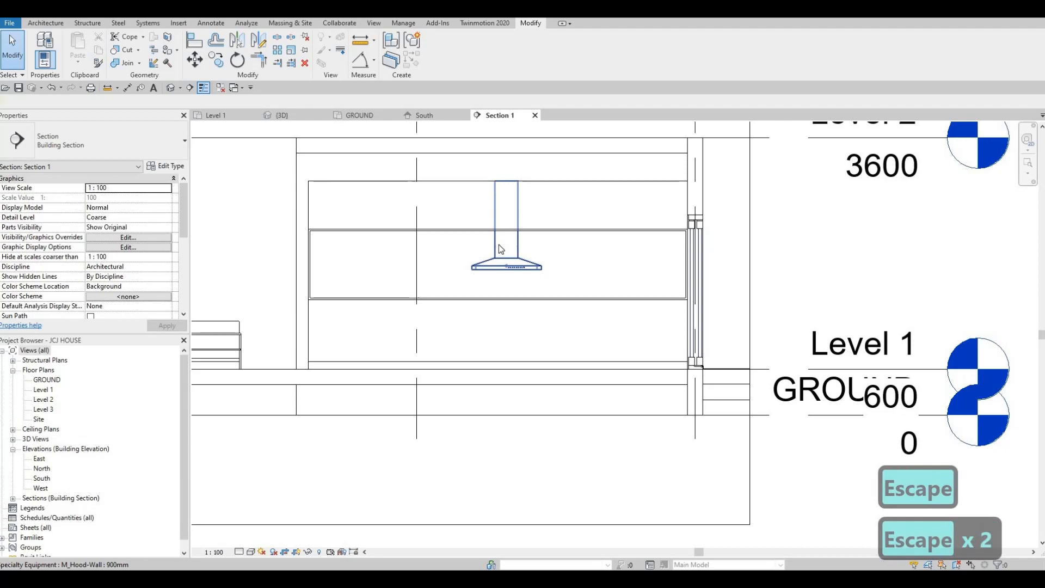
Nudge the hood slightly left and up to an elevation of about 1511 mm above Level 1
left_click(498, 244)
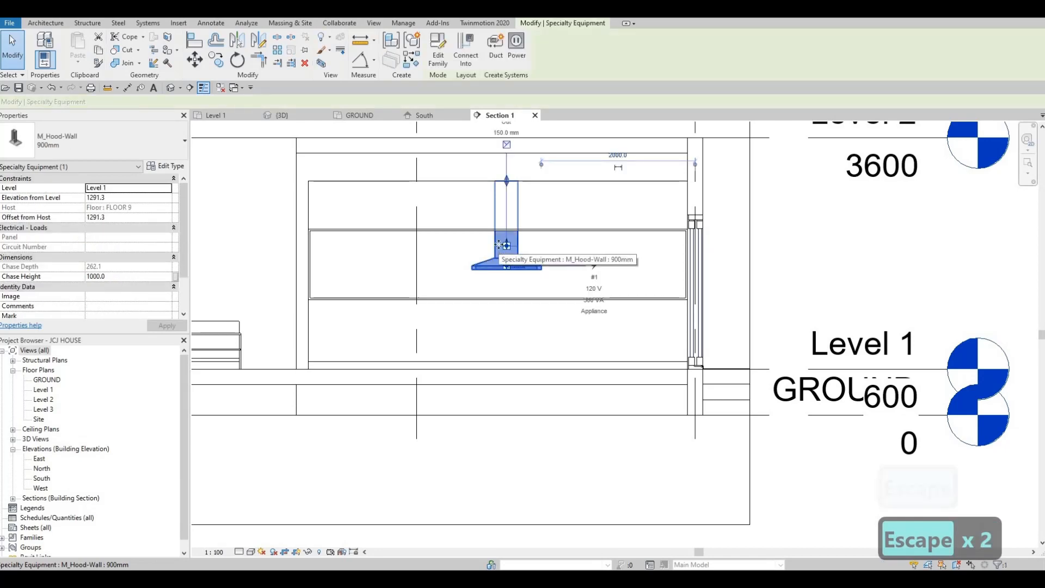
key("Left")
key("Left")
key("Left")
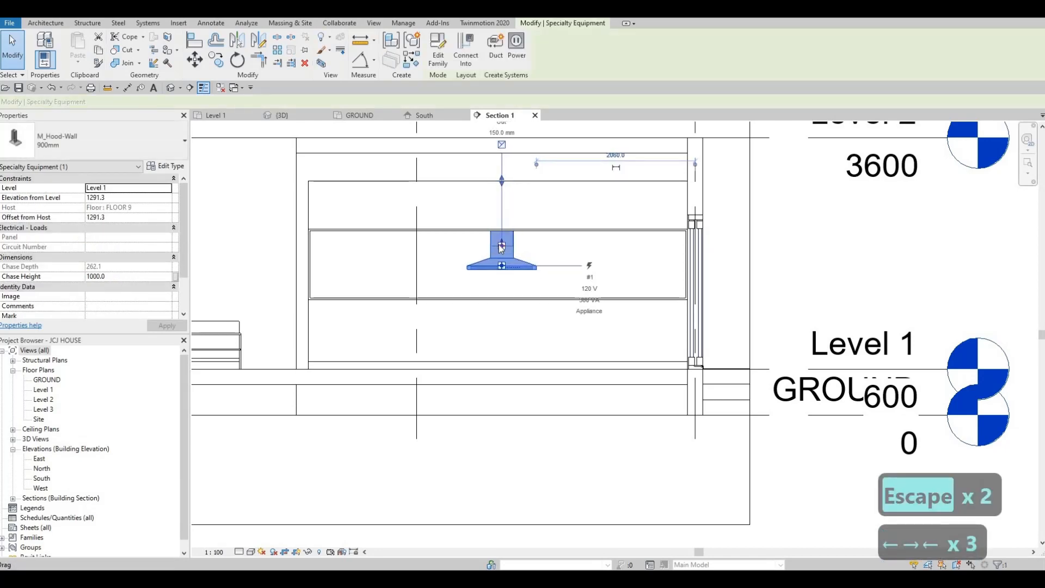
key("Up")
key("Up")
key("Up")
key("Up")
key("Up")
key("Up")
key("Up")
key("Up")
key("Up")
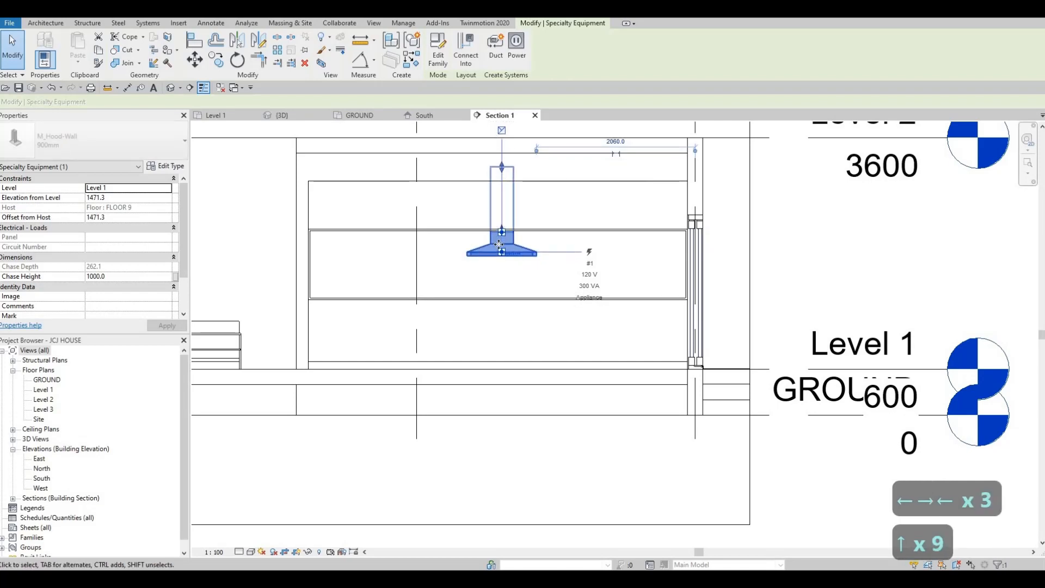
key("Up")
key("Up")
key("Up")
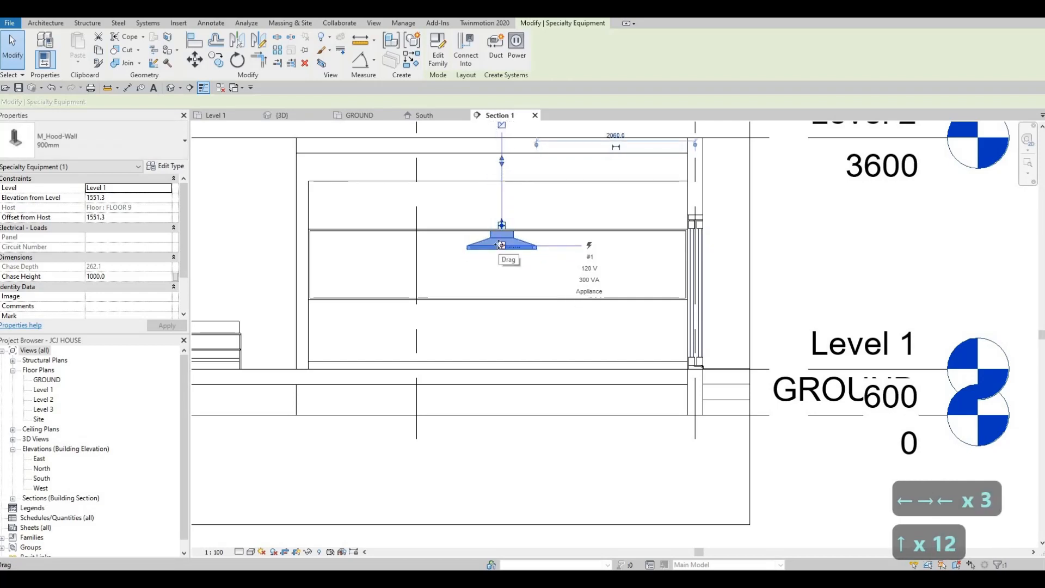
key("Down")
key("Down")
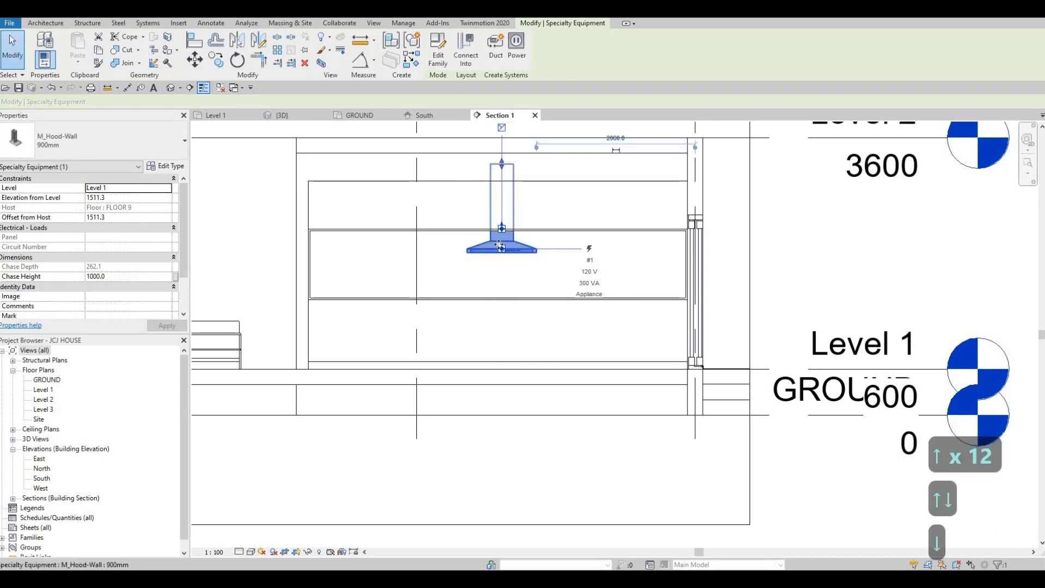
key("Escape")
key("Escape")
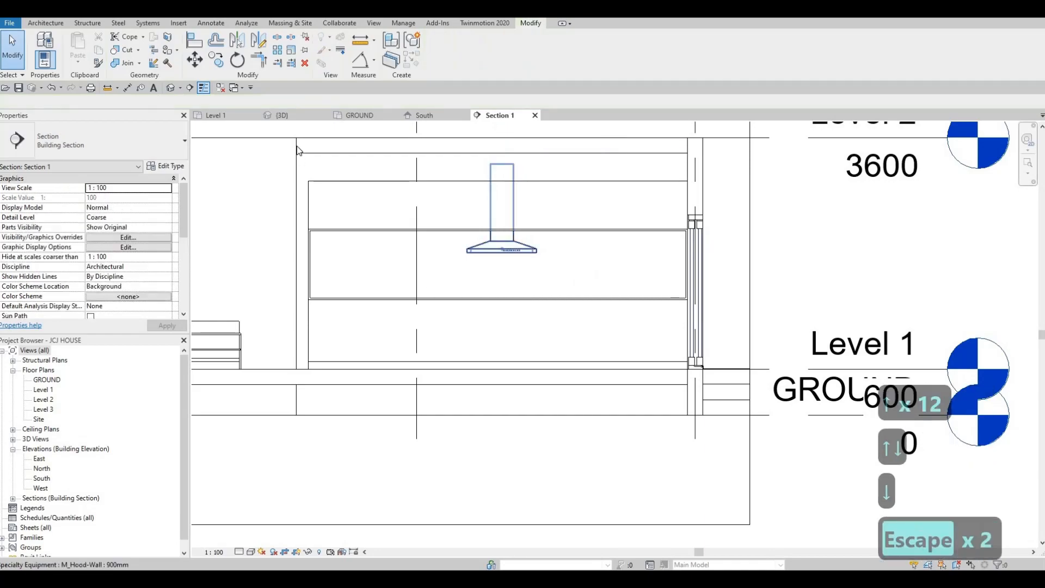
Inspect the placed hood in the 3D view and review its type properties
left_click(281, 114)
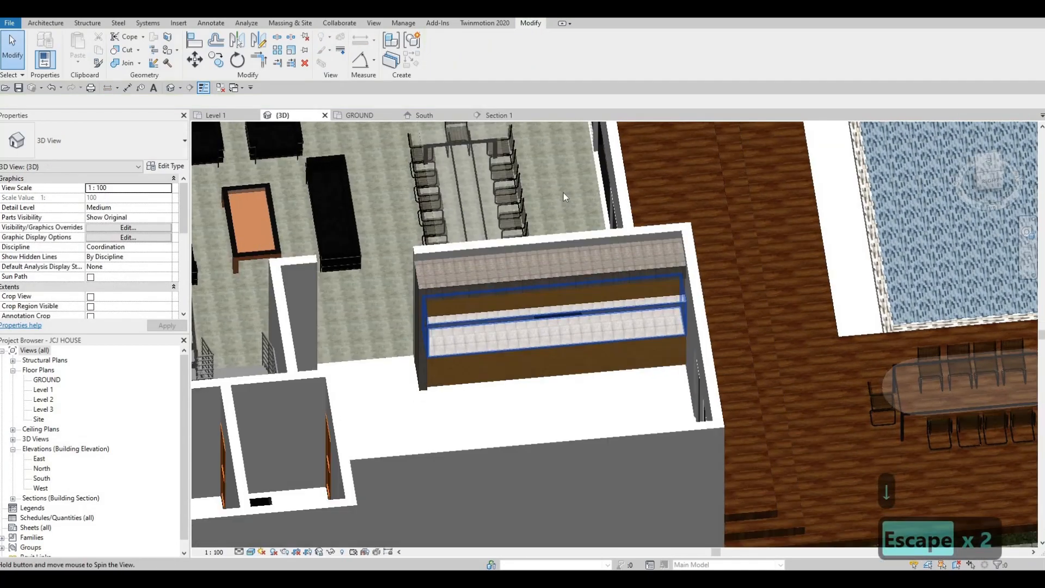
scroll(593, 187, "up", 8)
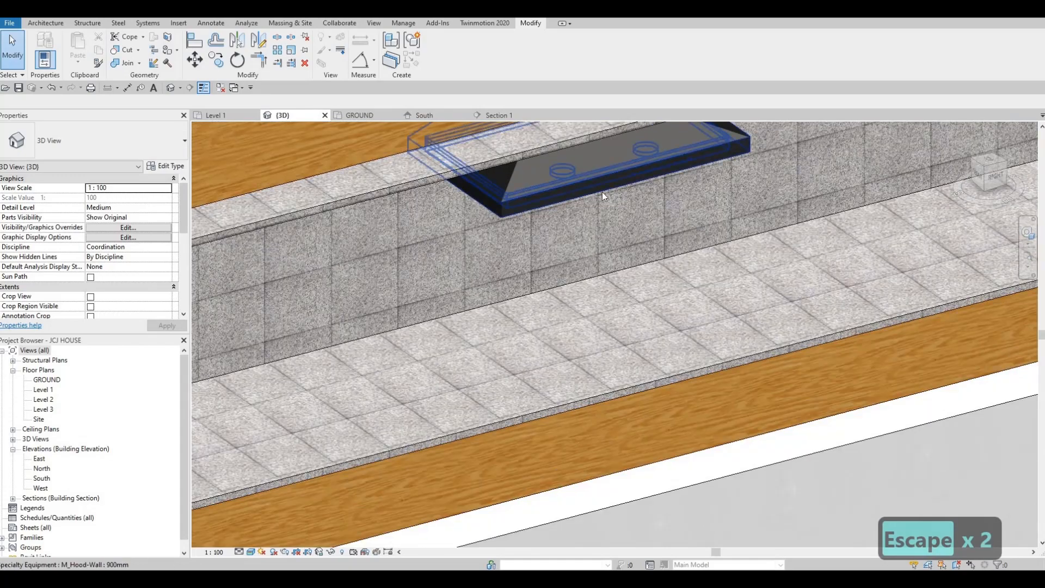
scroll(572, 294, "down", 6)
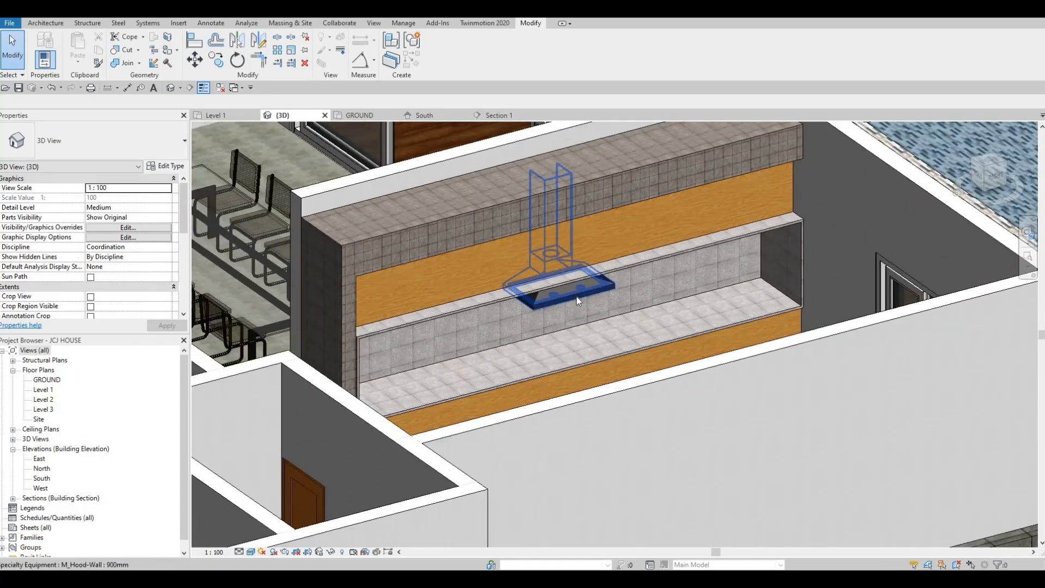
left_click(563, 298)
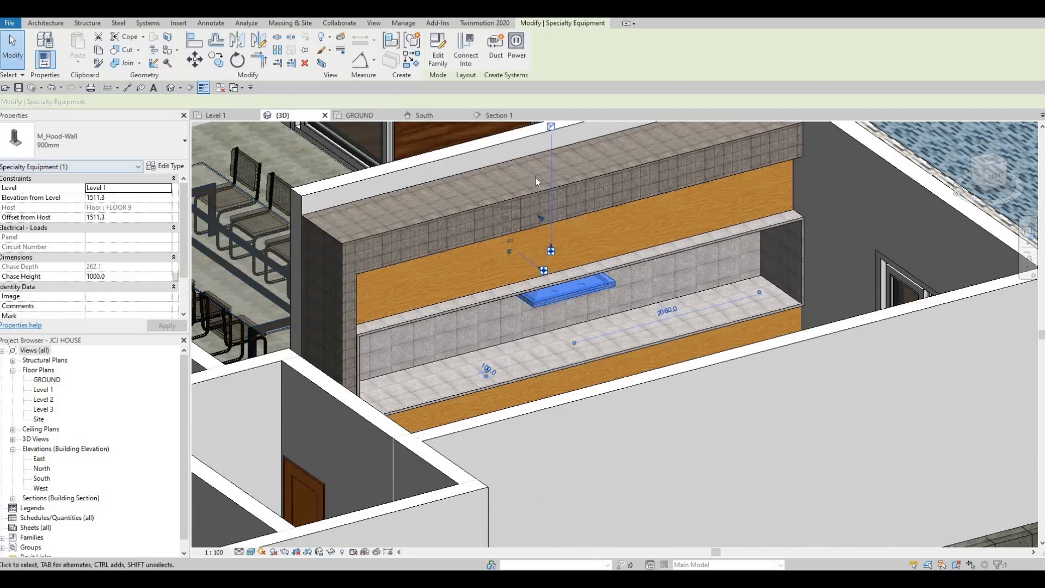
left_click(166, 165)
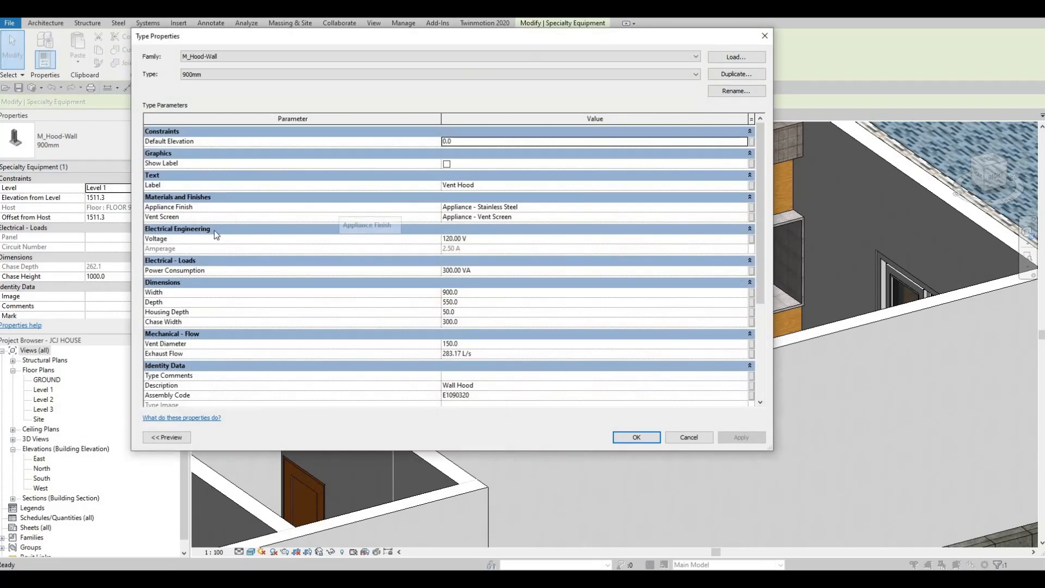
key("Escape")
key("Escape")
key("Escape")
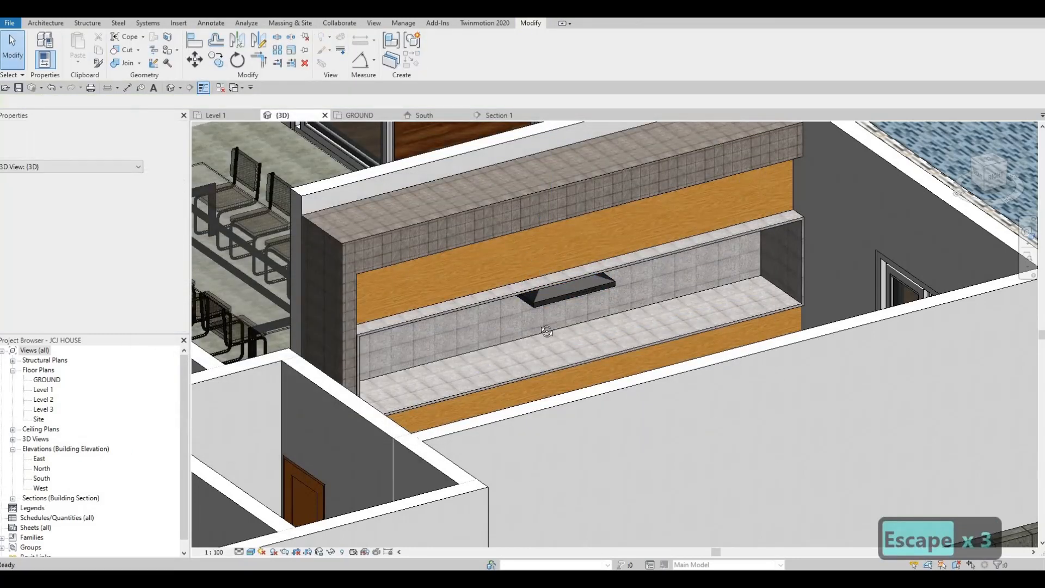
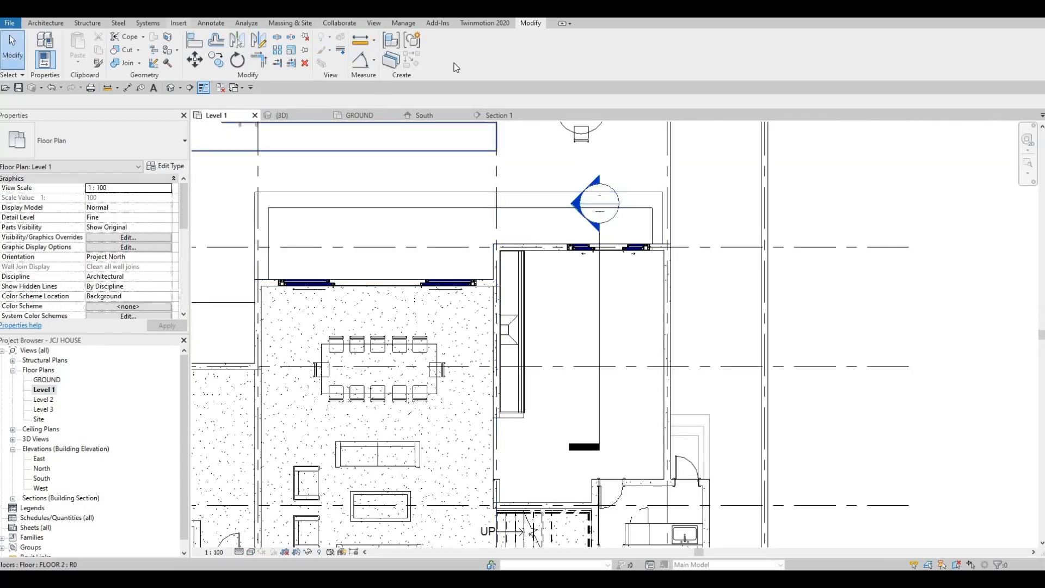
Browse the High-End appliance families in the Load Family dialog, previewing one after another
left_click(179, 23)
left_click(446, 50)
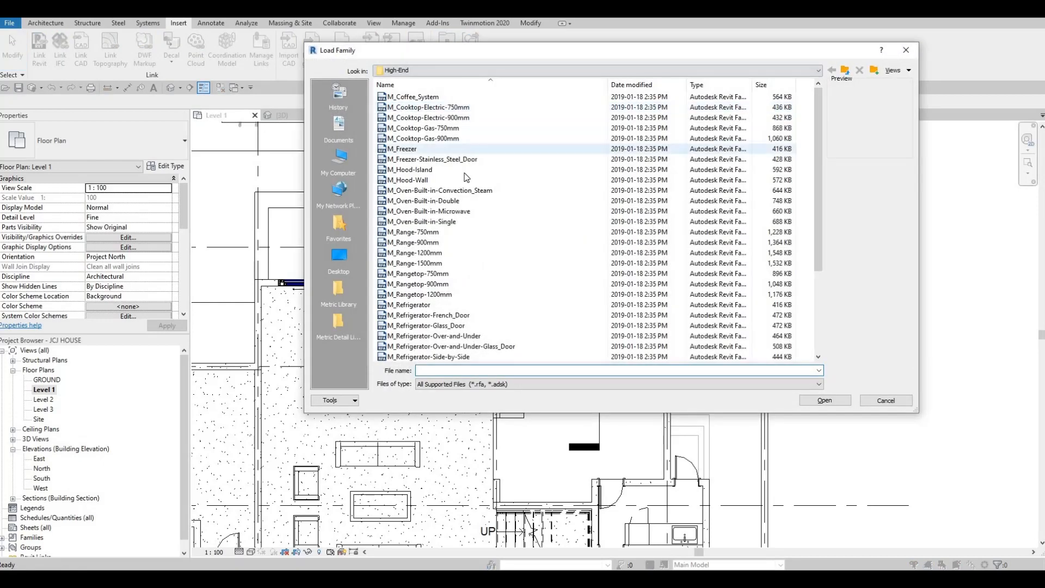
scroll(466, 177, "down", 1)
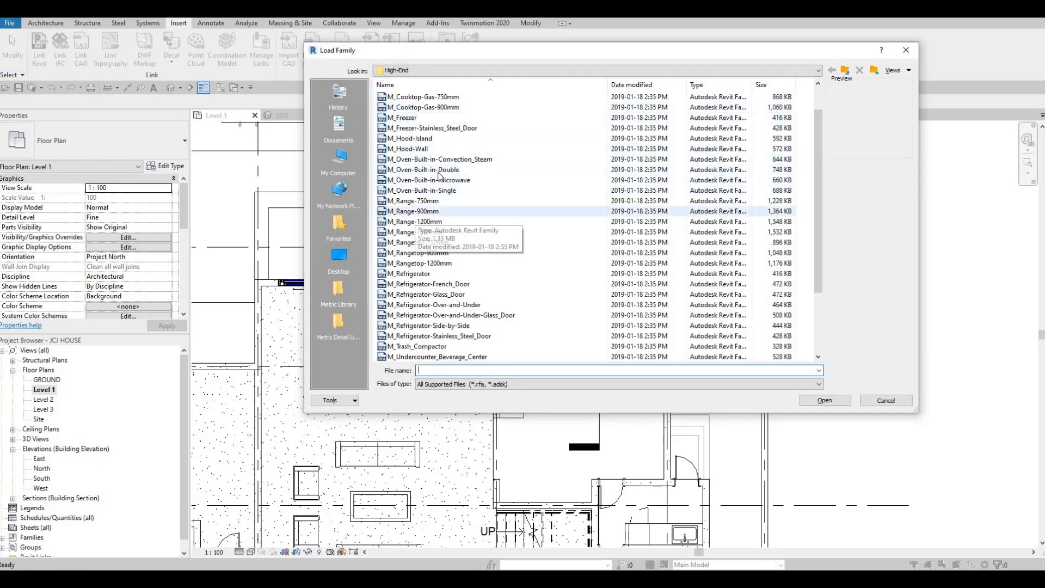
left_click(422, 138)
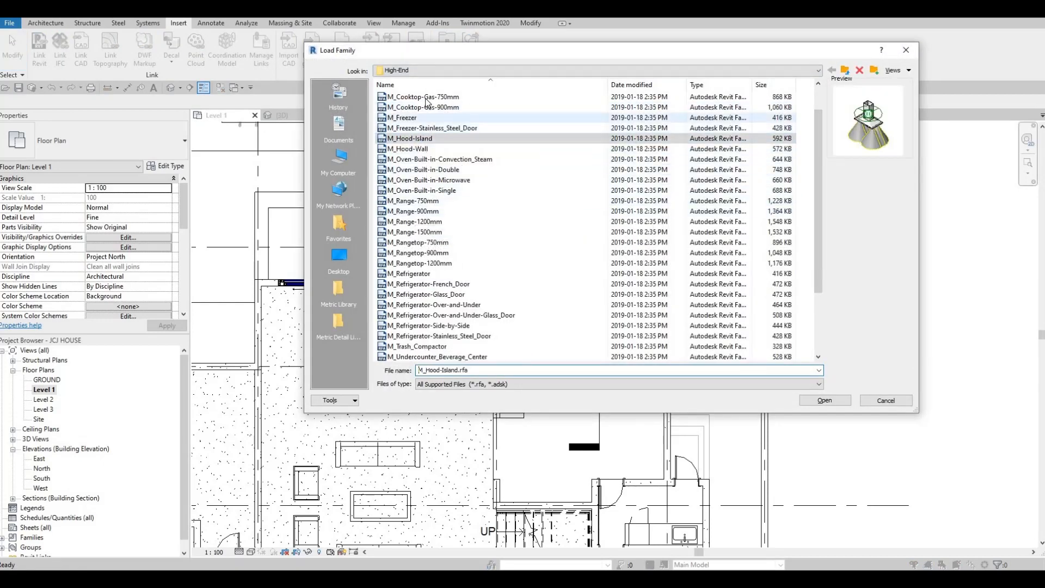
left_click(426, 98)
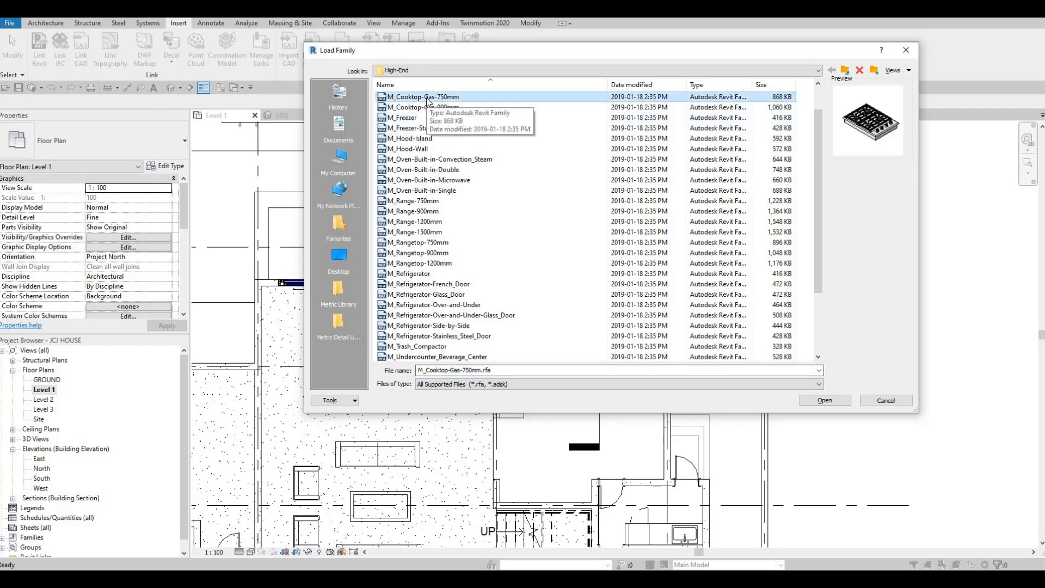
key("Down")
key("Down")
key("Down")
key("Down")
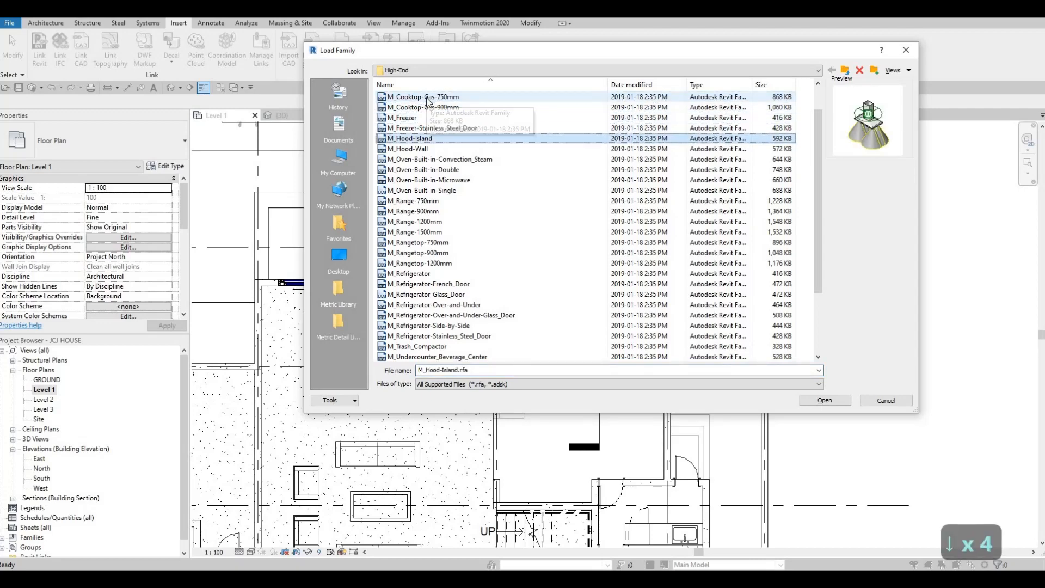
key("Down")
key("Down")
key("Down")
key("Down")
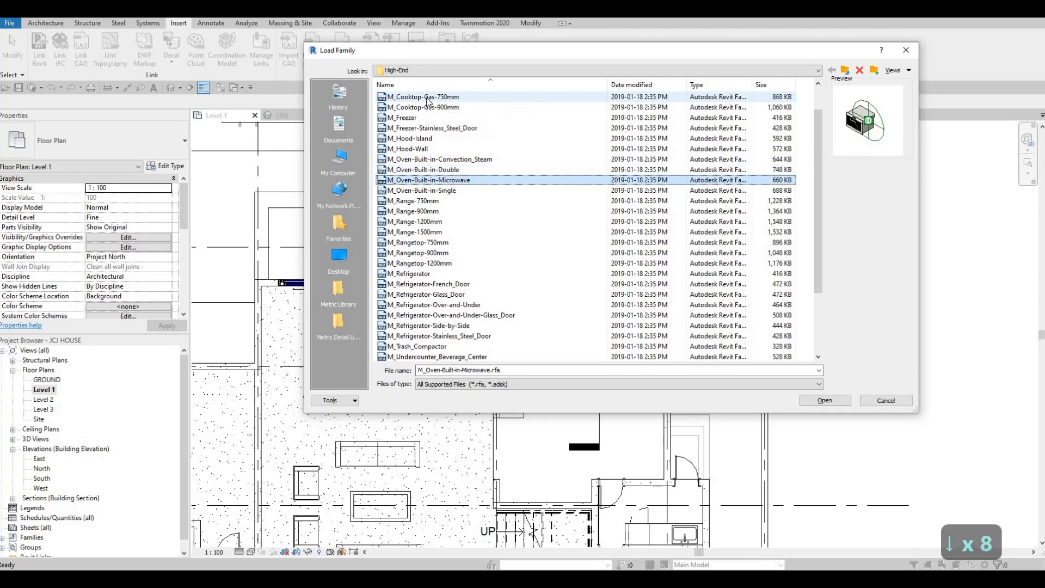
key("Down")
key("Down")
key("Down")
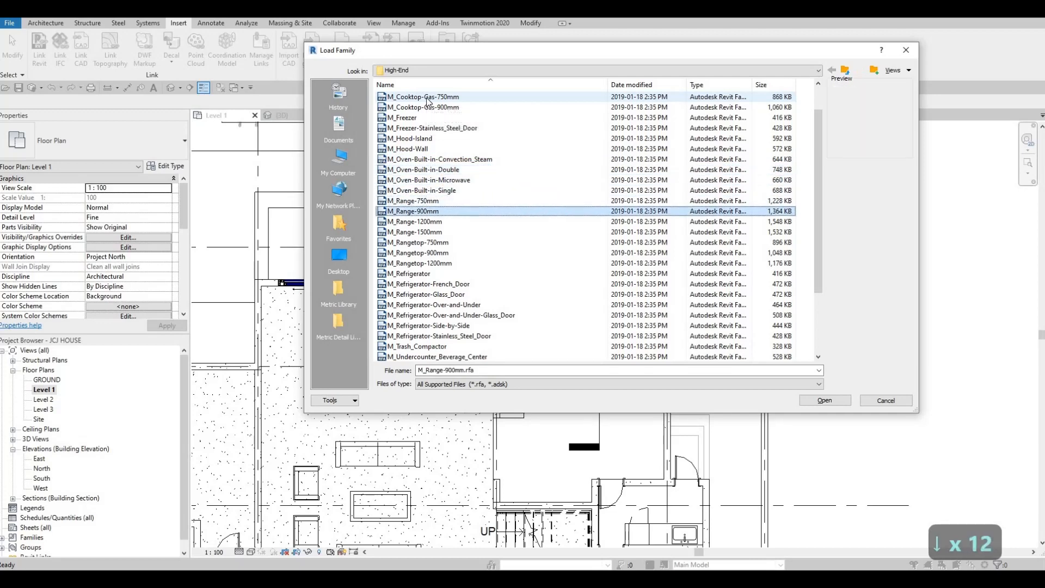
key("Down")
key("Down")
key("Down")
key("Down")
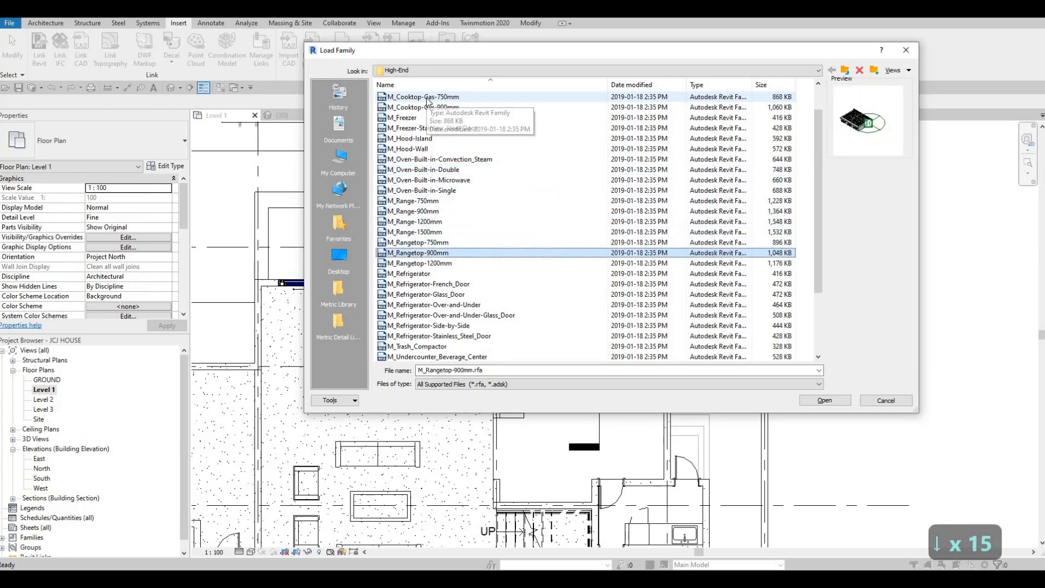
key("Down")
key("Down")
key("Down")
key("Down")
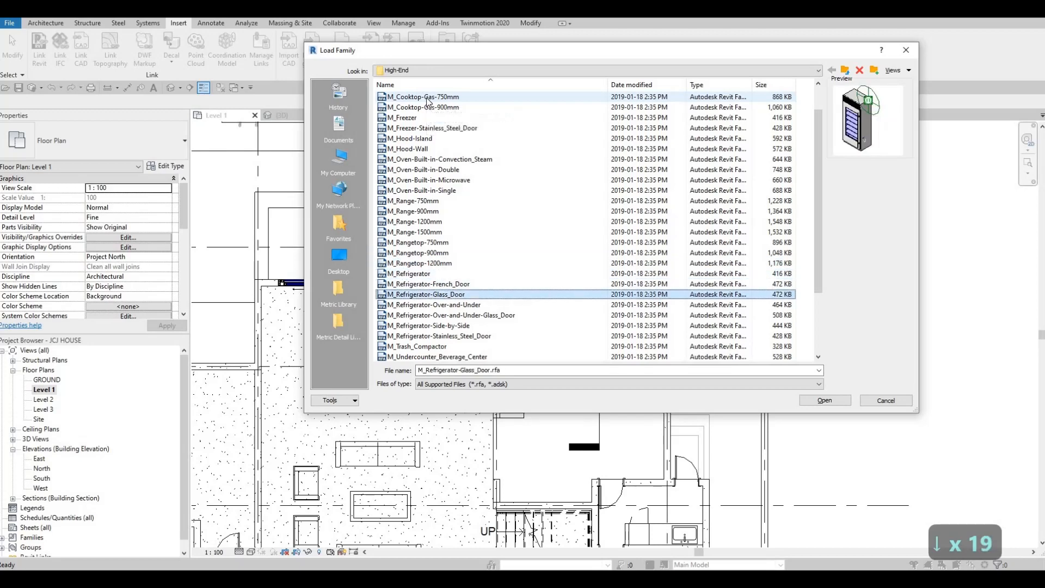
key("Down")
key("Down")
key("Down")
key("Down")
key("Down")
key("Down")
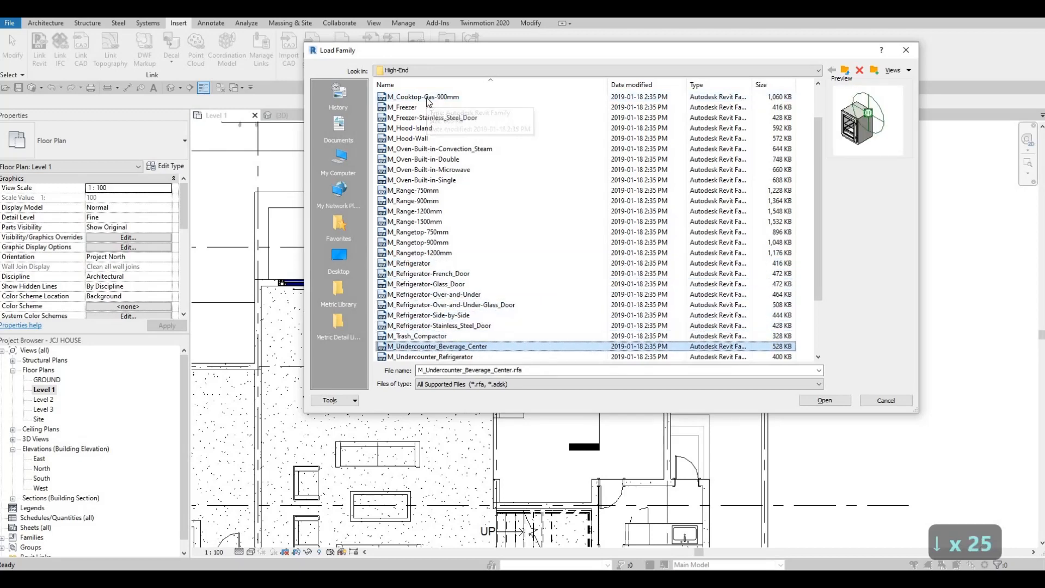
key("Down")
key("Down")
key("Down")
key("Down")
key("Down")
key("Down")
key("Down")
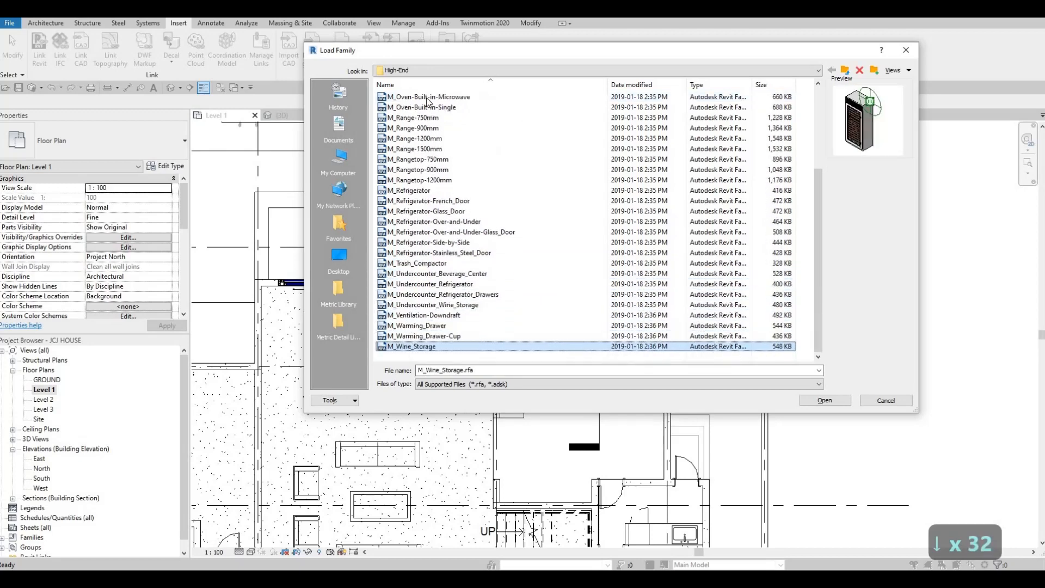
key("Up")
key("Up")
key("Up")
key("Up")
key("Up")
key("Up")
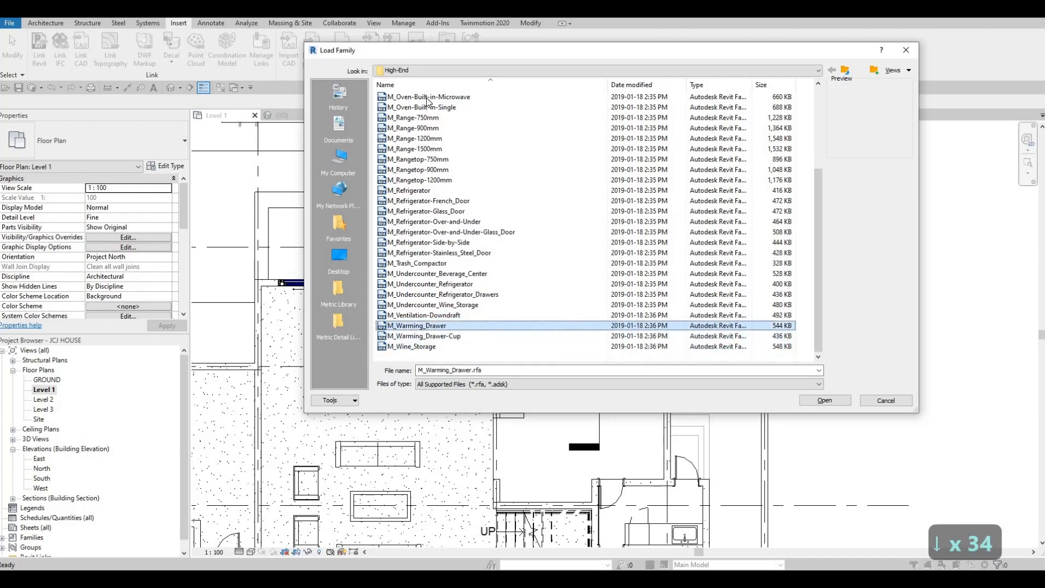
key("Up")
key("Up")
key("Up")
key("Up")
key("Up")
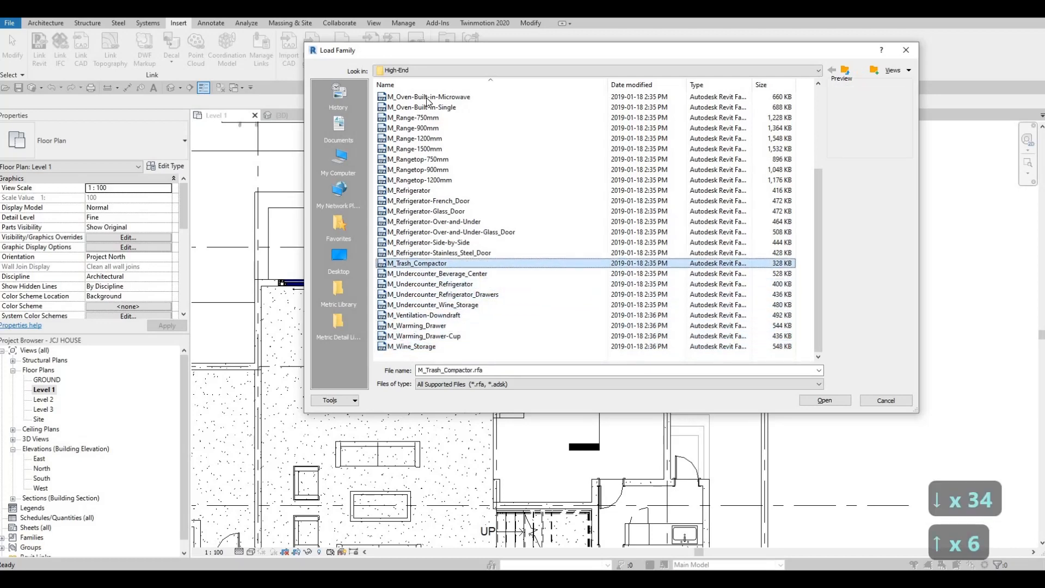
key("Up")
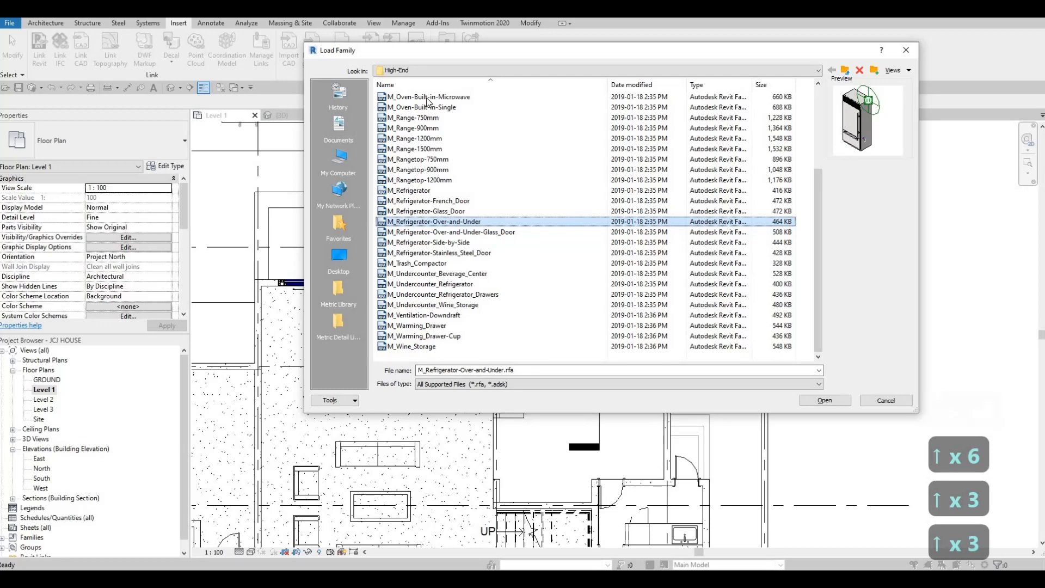
key("Down")
key("Up")
key("Up")
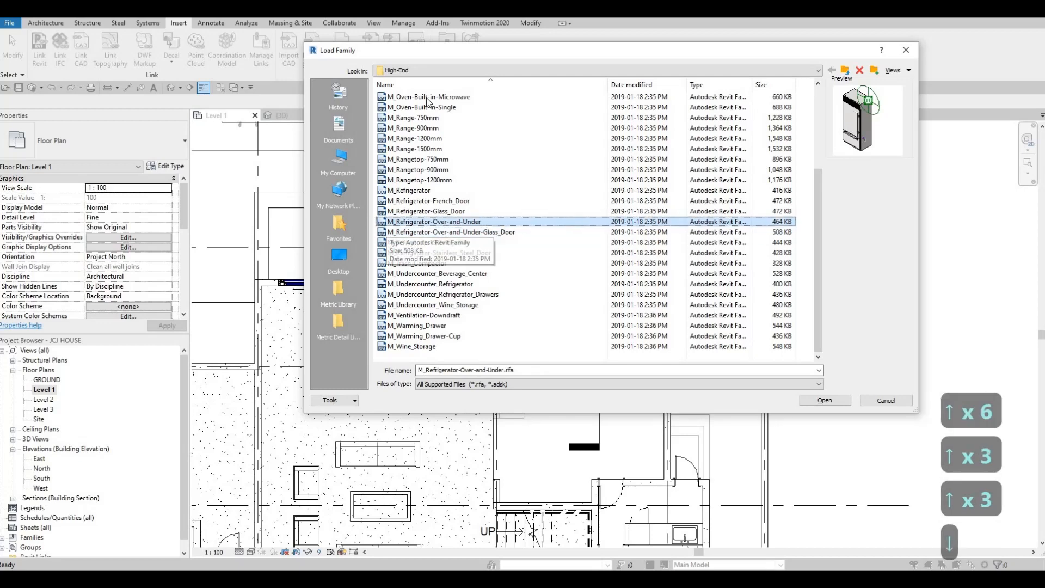
key("Up")
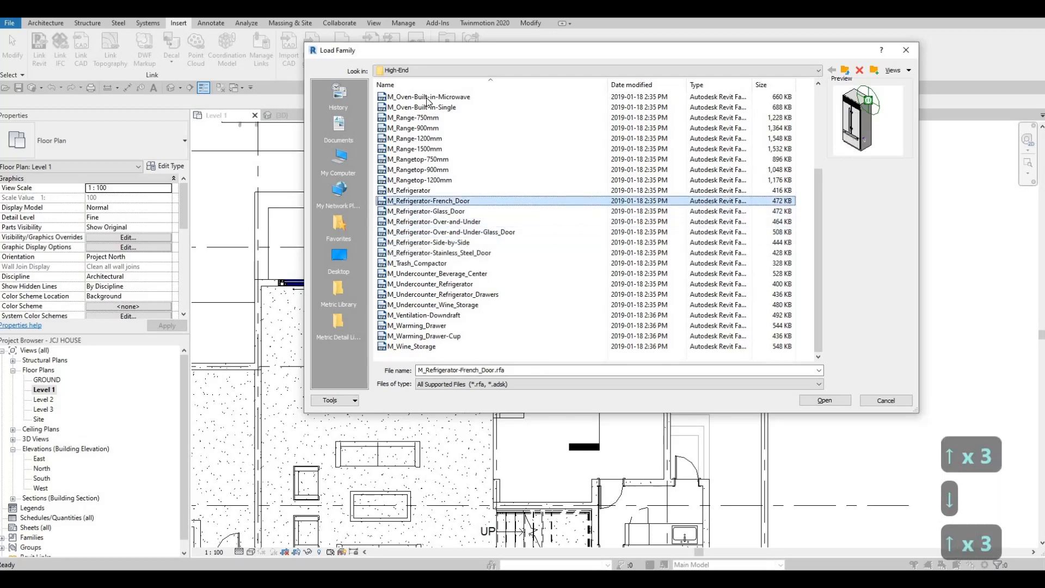
key("Down")
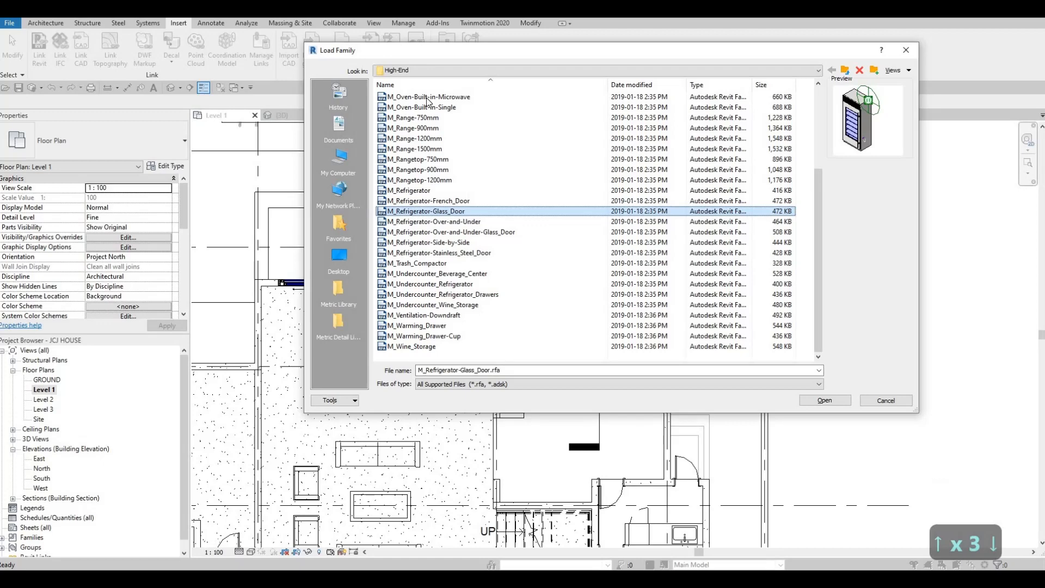
key("Up")
key("Up")
key("Up")
key("Up")
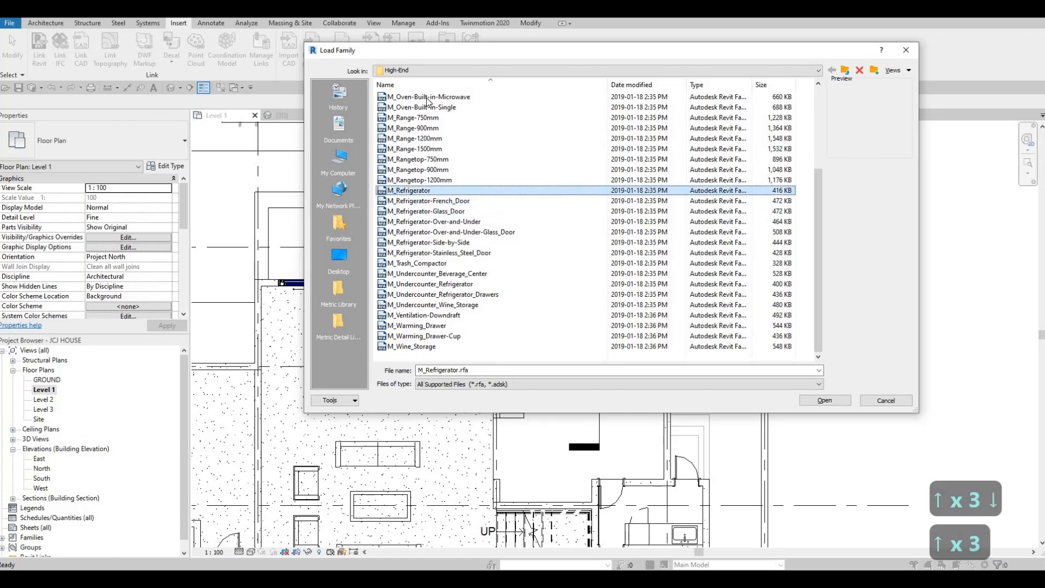
key("Down")
key("Up")
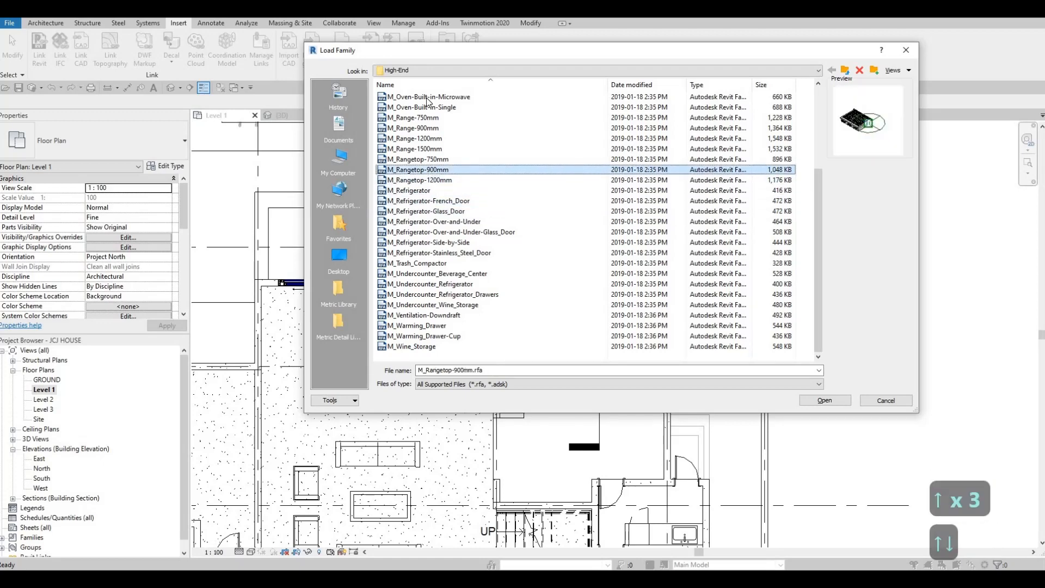
key("Up")
key("Up")
key("Up")
key("Up")
key("Up")
key("Up")
key("Up")
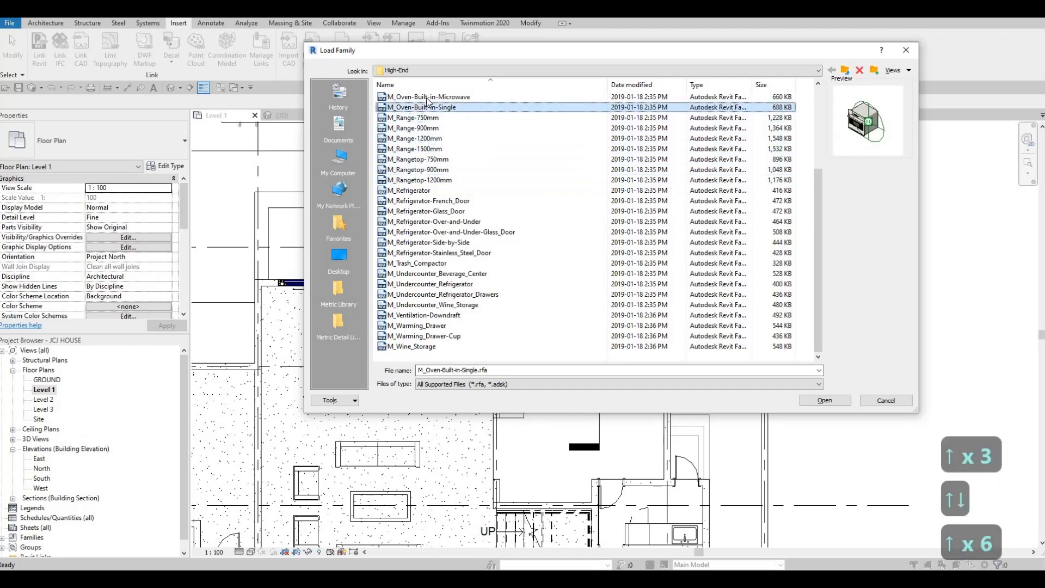
key("Down")
key("Down")
key("Down")
key("Down")
key("Down")
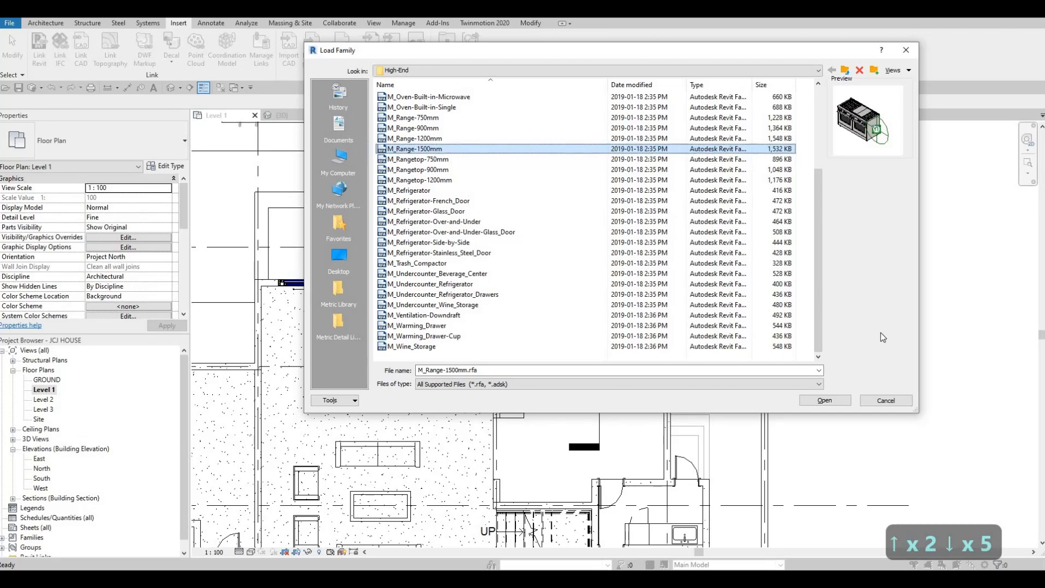
Load the M_Range-1500mm family and place it, rotated, against the kitchen counter wall beneath the hood
left_click(824, 400)
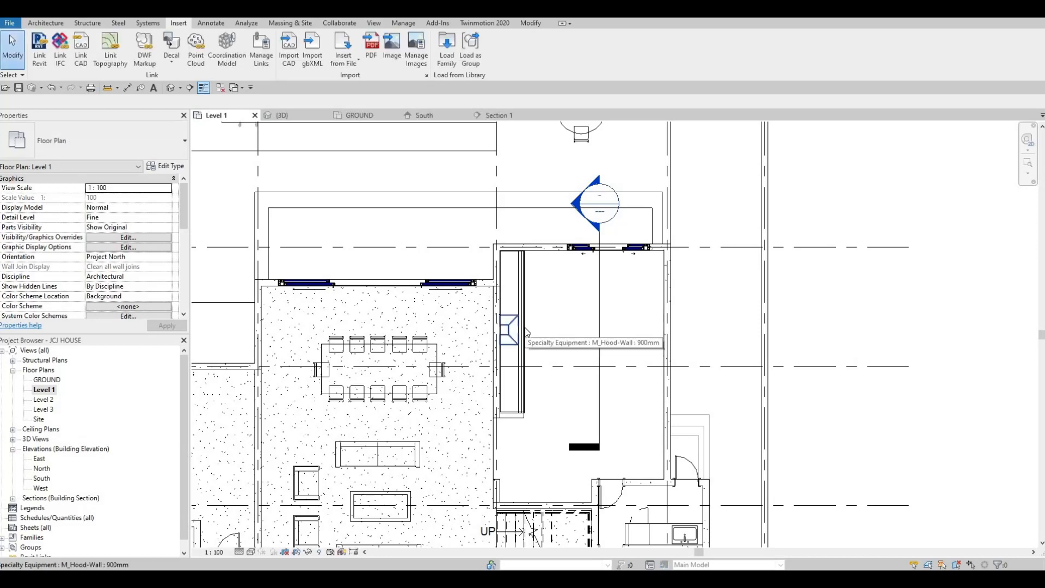
key("c")
key("m")
scroll(536, 326, "up", 1)
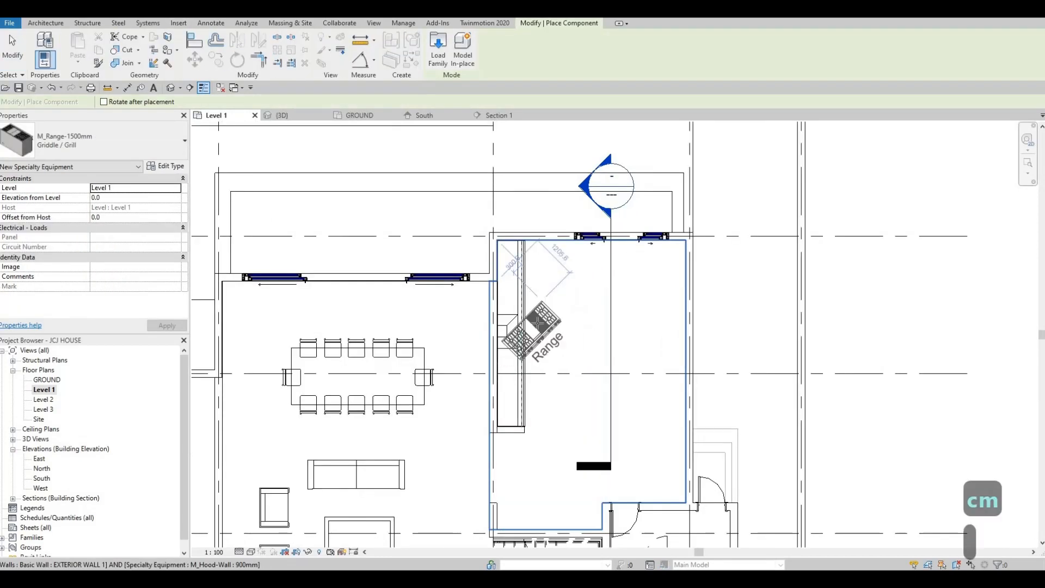
key("space")
scroll(479, 336, "up", 2)
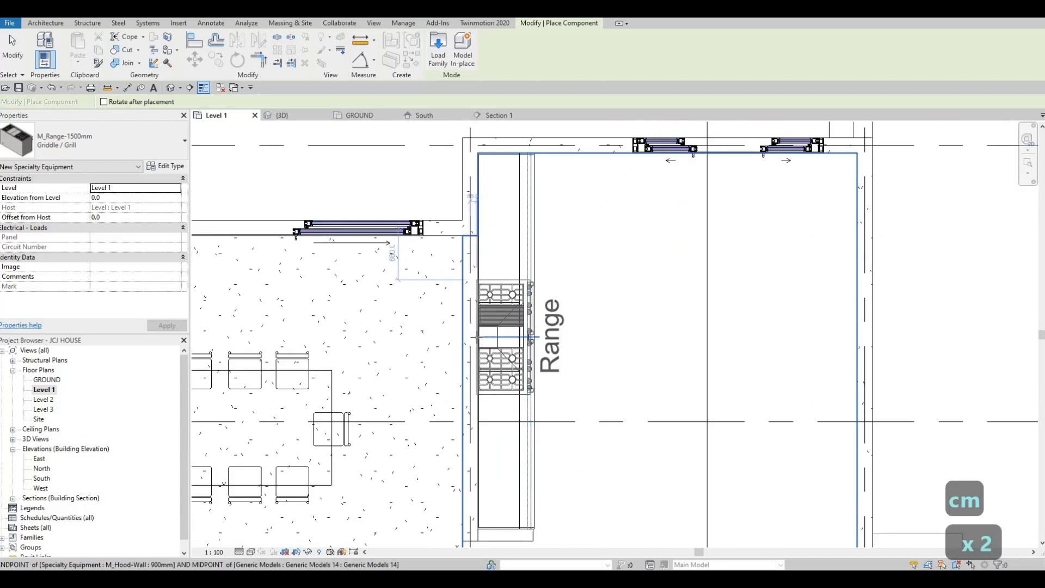
left_click(481, 338)
key("Escape")
key("Escape")
key("Escape")
key("Escape")
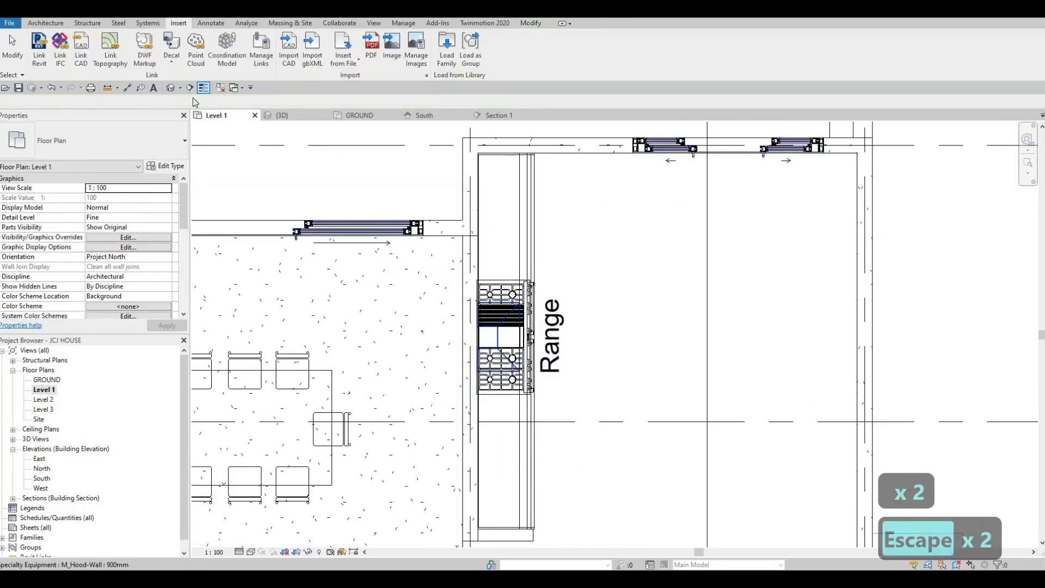
key("Escape")
Nudge the placed range slightly to the right
left_click(506, 280)
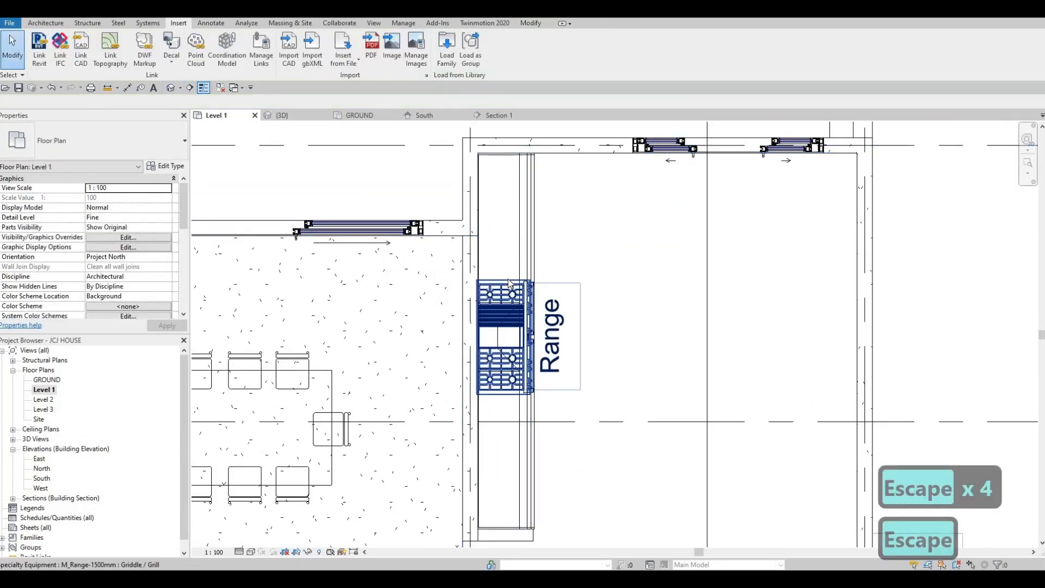
key("Right")
key("Right")
key("Right")
key("Right")
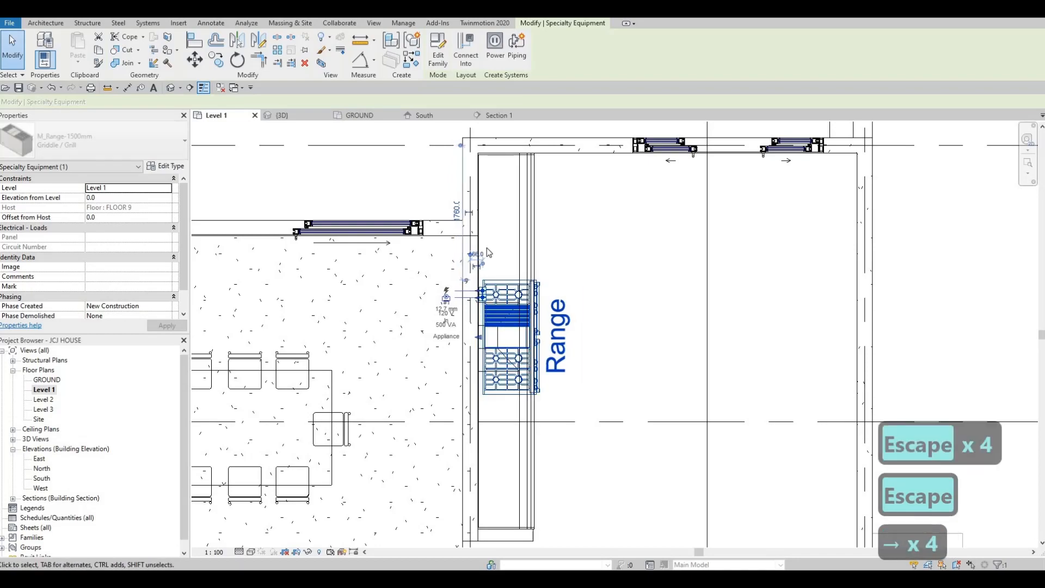
key("Escape")
Inspect the range and hood arrangement in the 3D view
key("Escape")
left_click(281, 116)
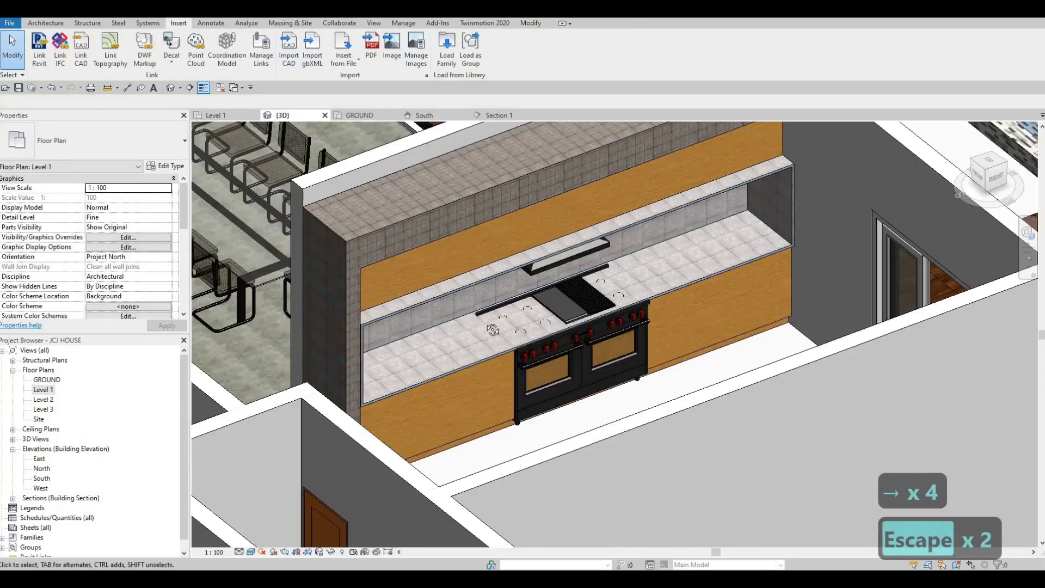
middle_click_drag(493, 328, 594, 453, "shift")
scroll(594, 453, "up", 3)
key("Escape")
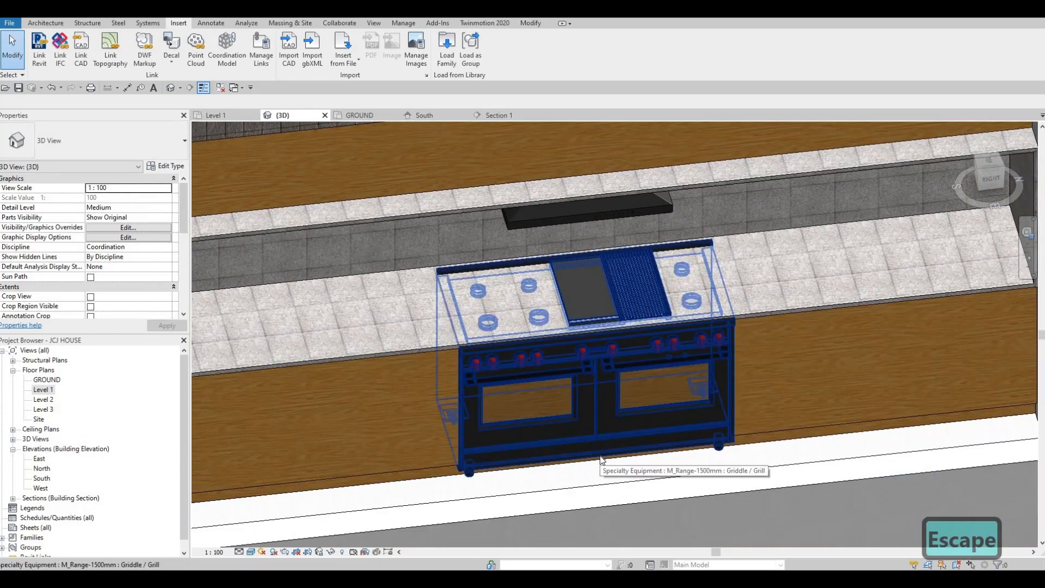
key("Escape")
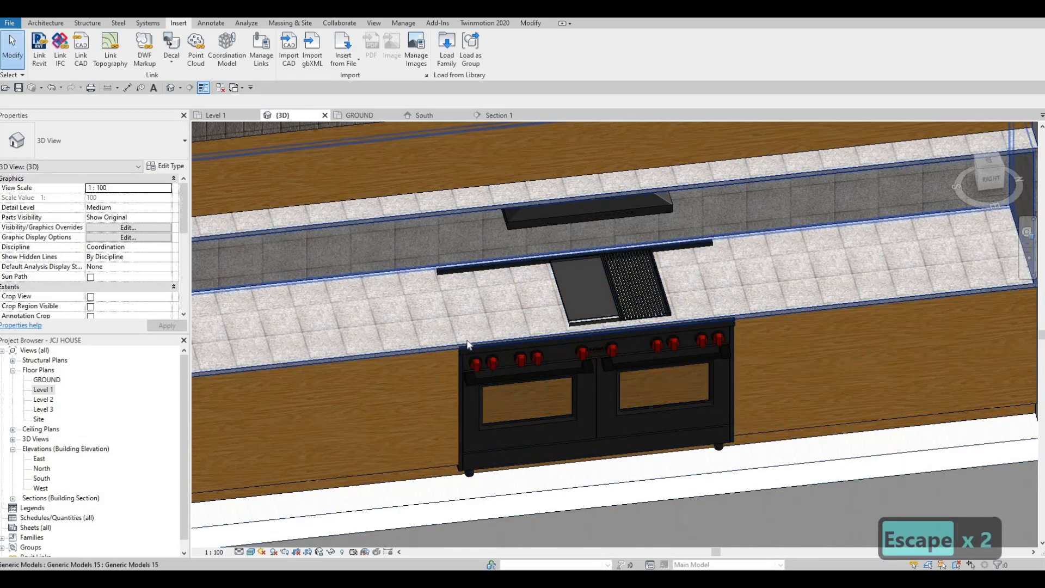
key("Escape")
middle_click_drag(625, 348, 681, 401, "shift")
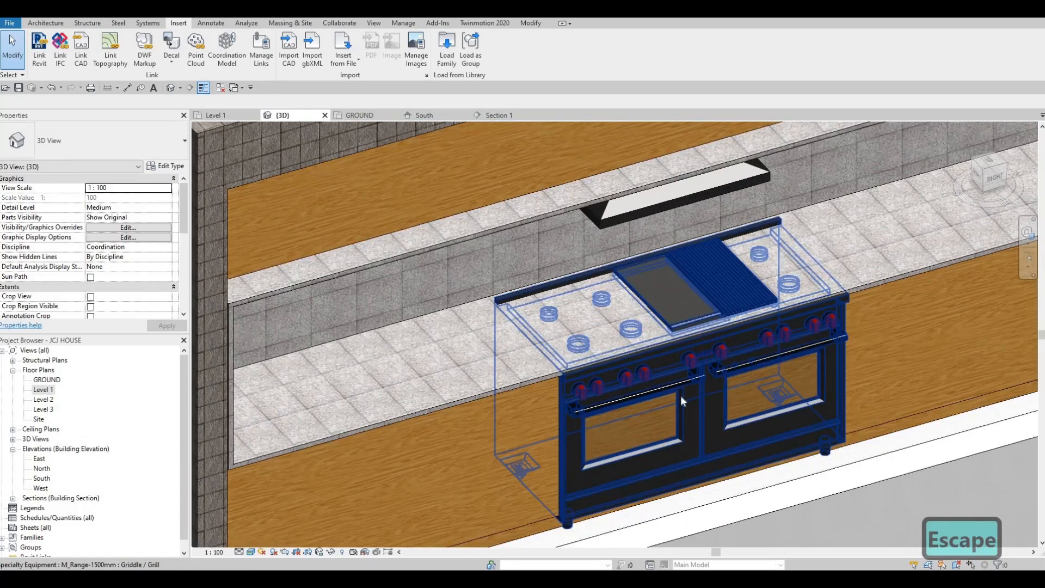
key("Escape")
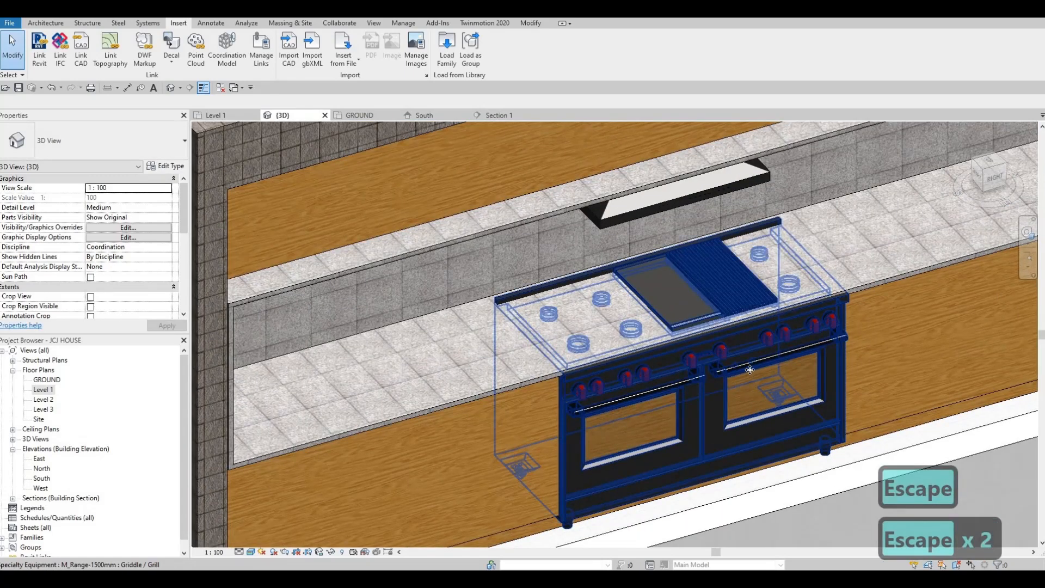
Delete the placed range from the counter
left_click(740, 375)
key("Delete")
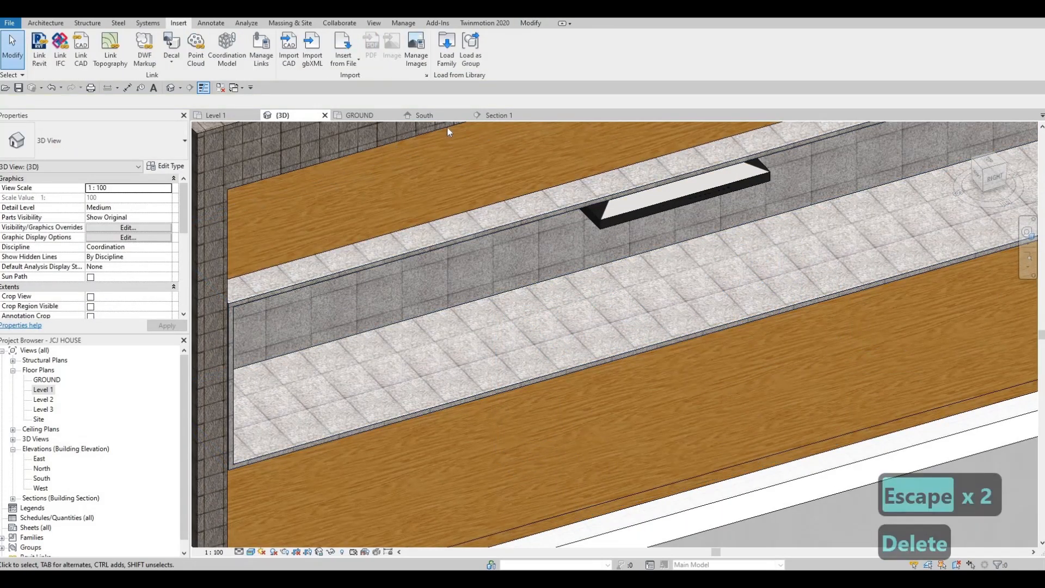
Load the M_Cooktop-Gas-900mm family from the High-End appliance folder
left_click(446, 50)
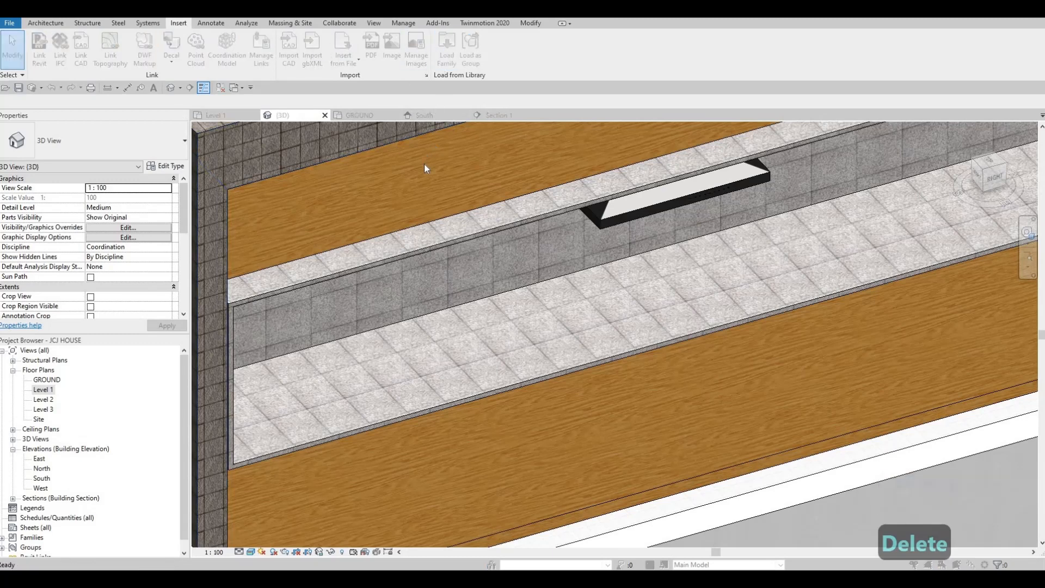
left_click(427, 134)
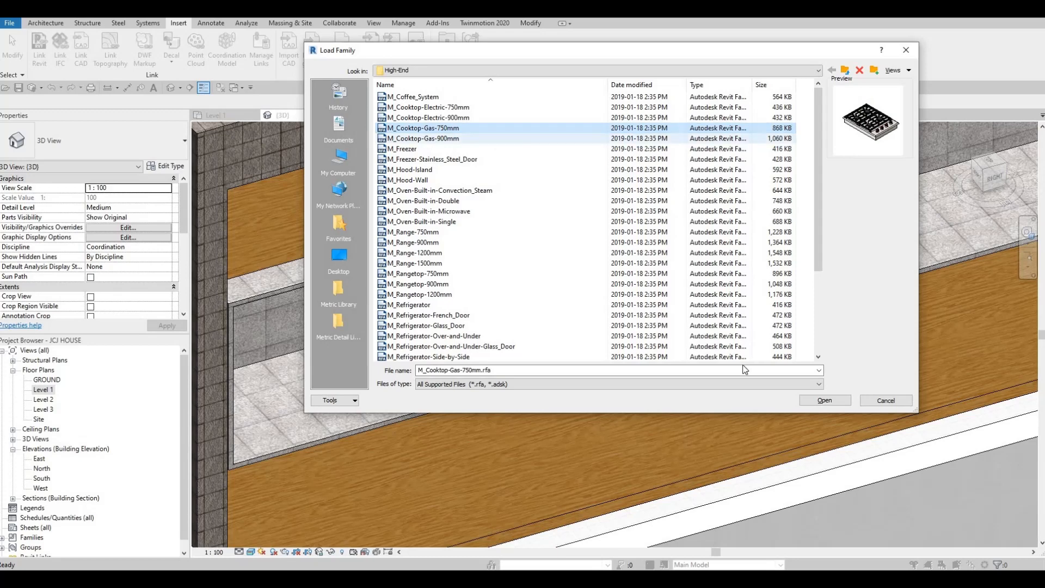
left_click(824, 400)
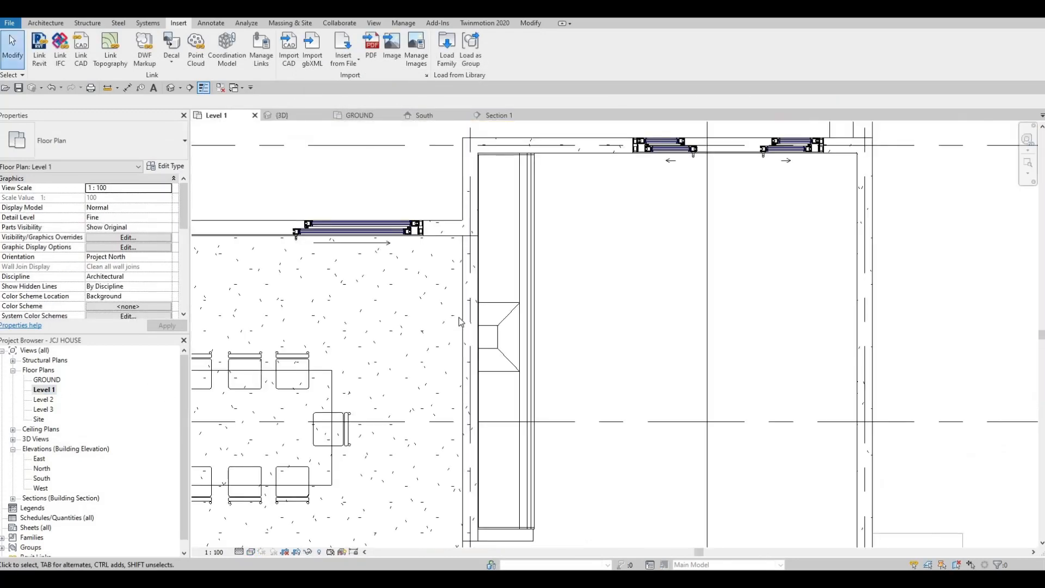
Place the gas cooktop, rotated, against the counter wall at the midpoint of the wall hood in the Level 1 plan
key("c")
key("m")
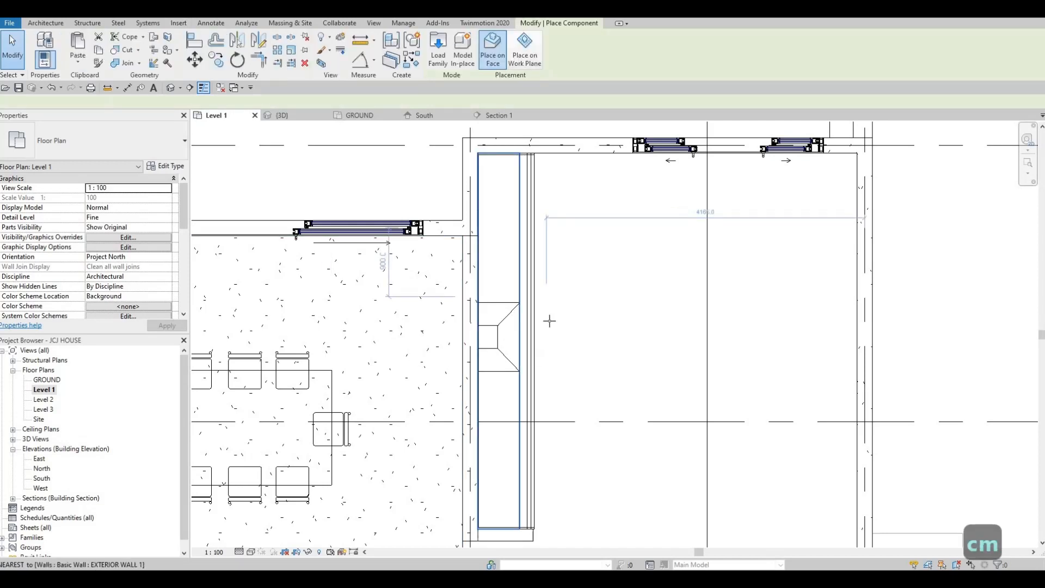
scroll(517, 322, "up", 1)
key("space")
key("space")
key("space")
key("space")
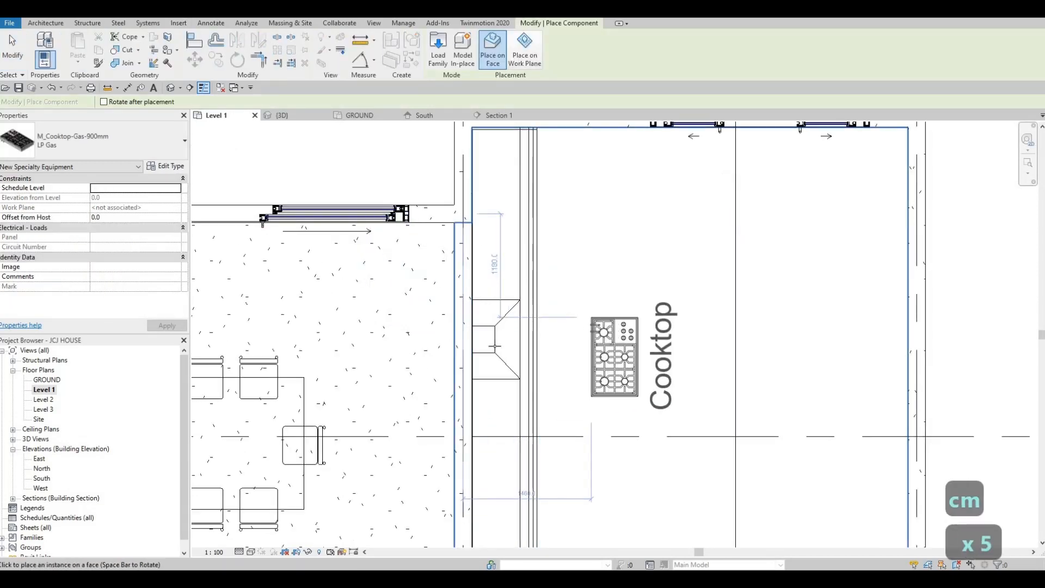
left_click(498, 342)
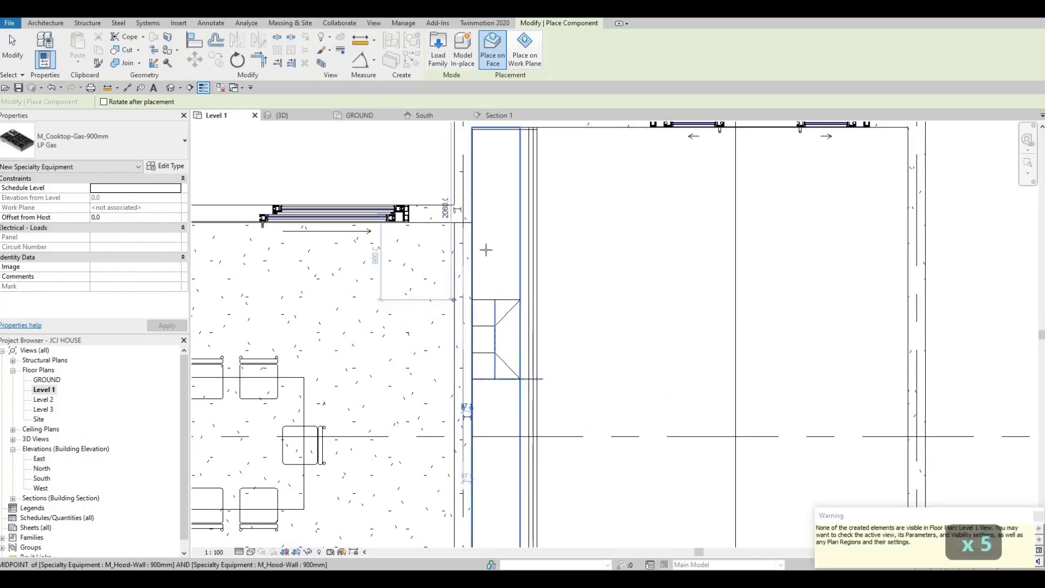
key("Escape")
key("Escape")
key("Escape")
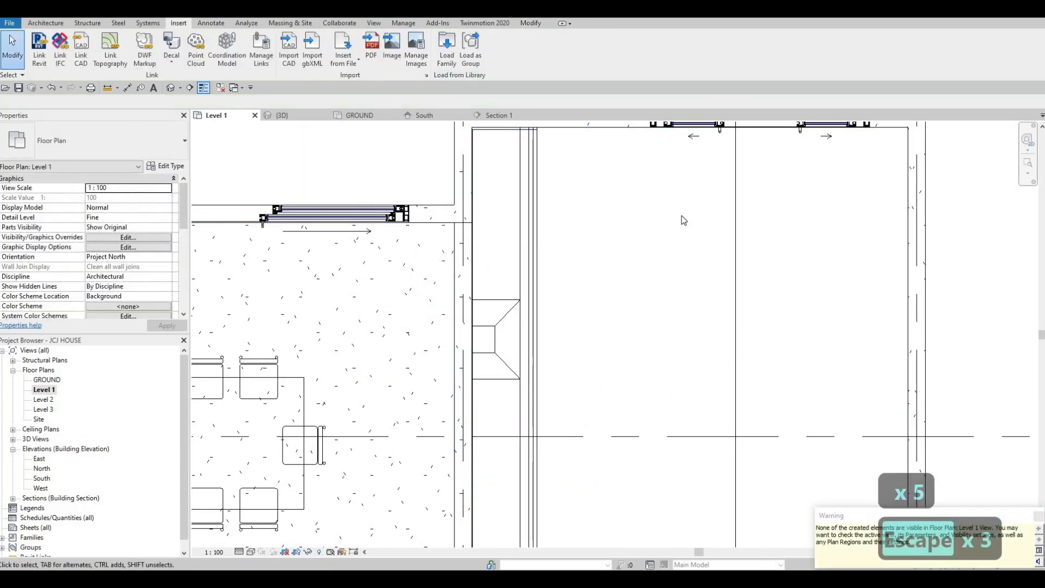
Examine the cooktop placement in Section 1 and return to the Level 1 plan
scroll(681, 216, "down", 4)
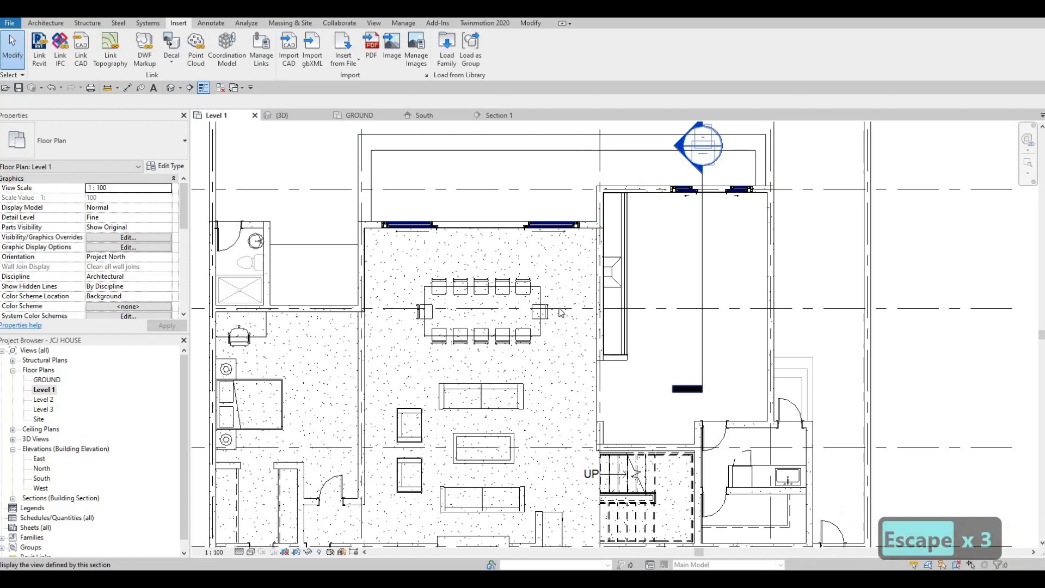
double_click(676, 152)
scroll(496, 396, "down", 3)
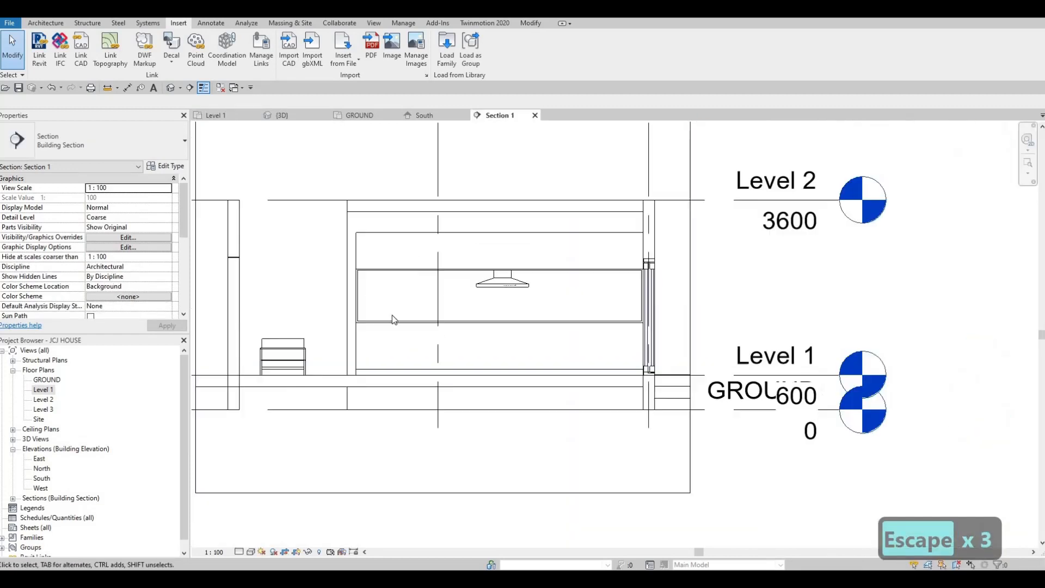
left_click_drag(327, 301, 645, 452)
key("Escape")
key("Escape")
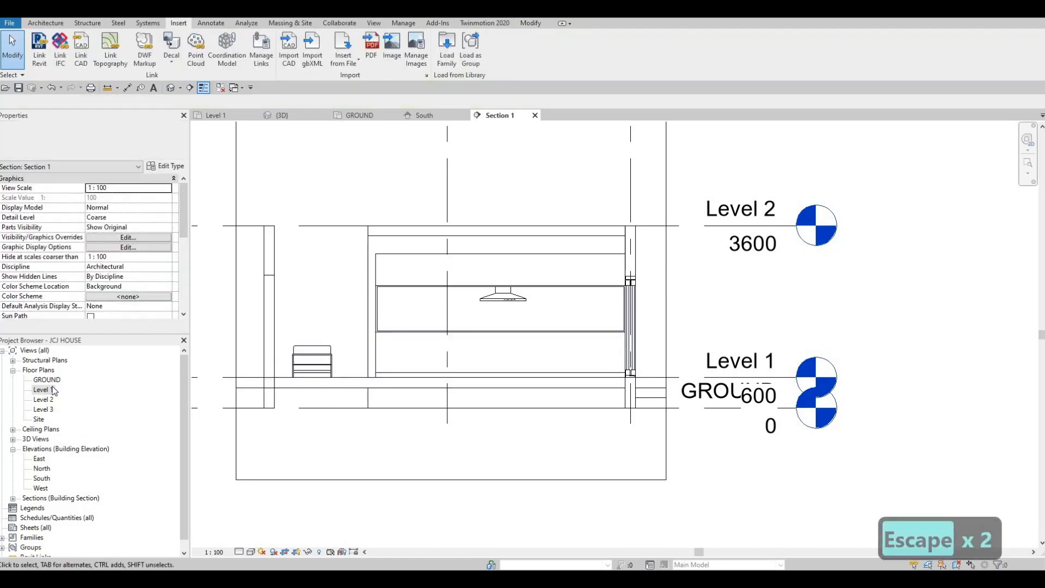
left_click(216, 115)
middle_click_drag(473, 327, 381, 340)
key("Escape")
key("Escape")
Place another gas cooktop on the kitchen counter face near the hood
key("c")
key("m")
scroll(555, 296, "up", 2)
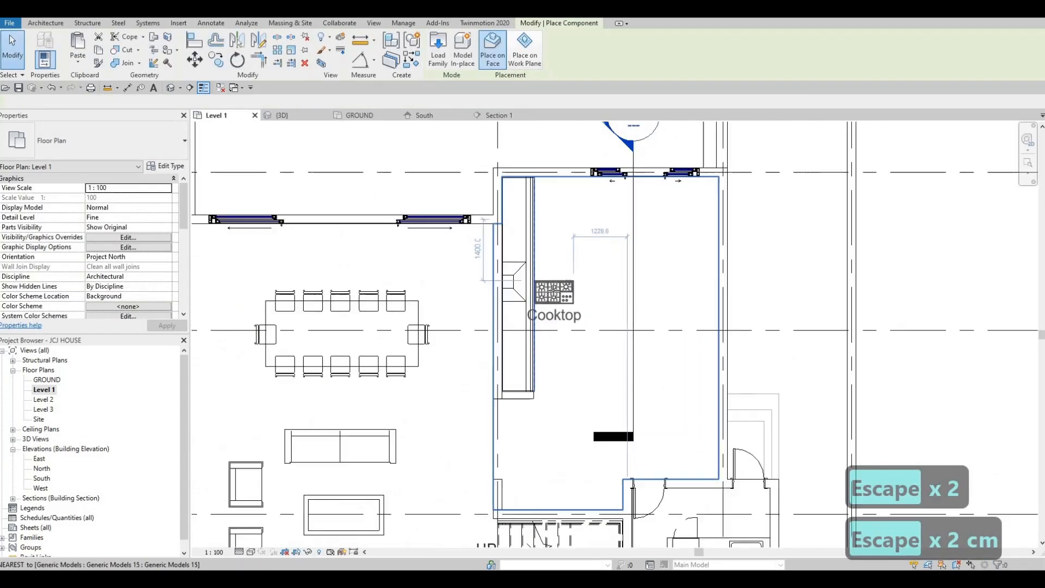
left_click(559, 292)
key("Escape")
key("Escape")
key("Escape")
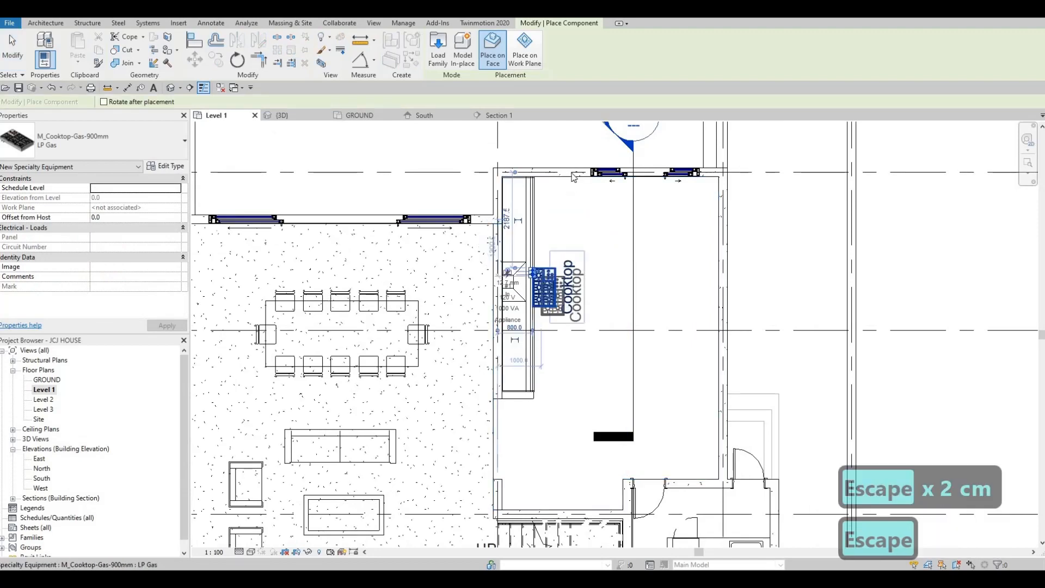
Open Section 1 and align the cooktop vertically with the counter surface
middle_click_drag(601, 121, 596, 210)
double_click(596, 212)
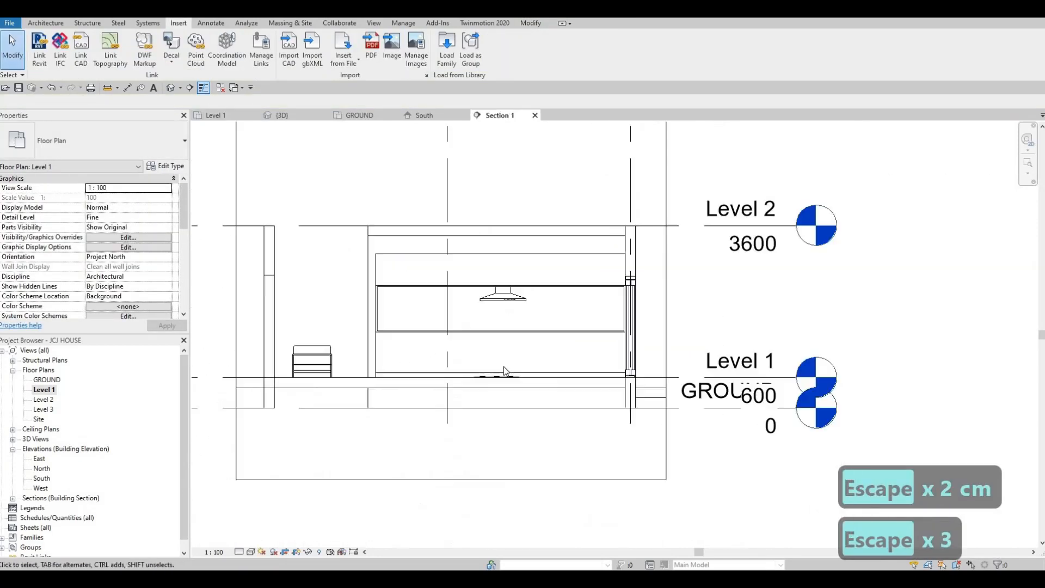
scroll(501, 403, "up", 2)
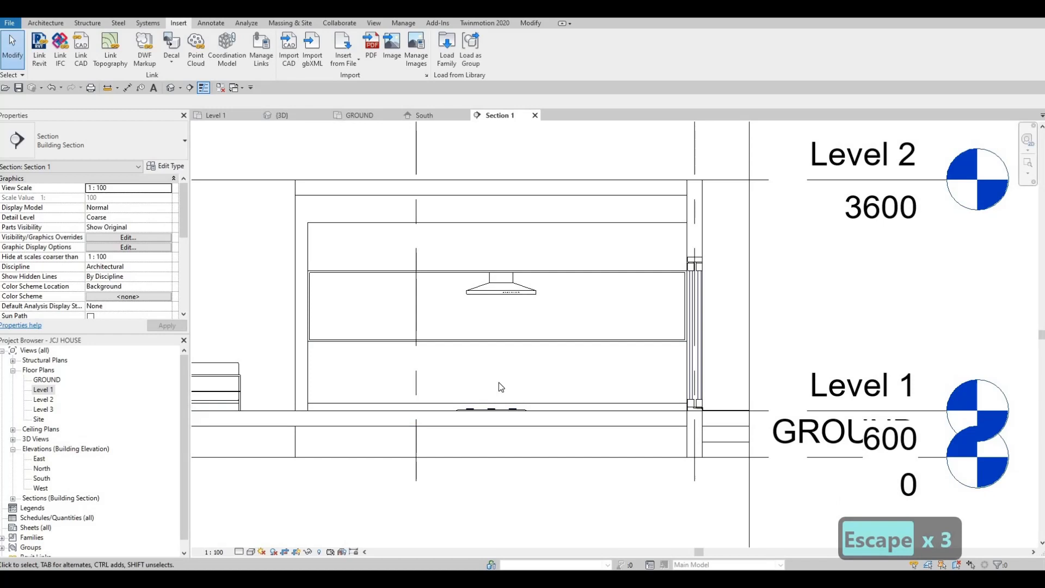
key("a")
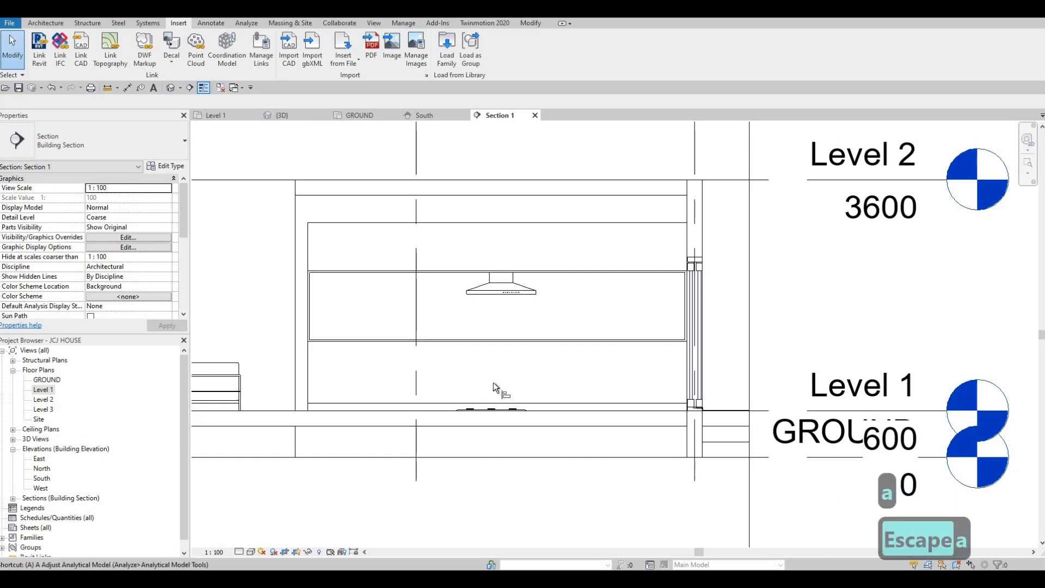
key("l")
scroll(513, 327, "up", 2)
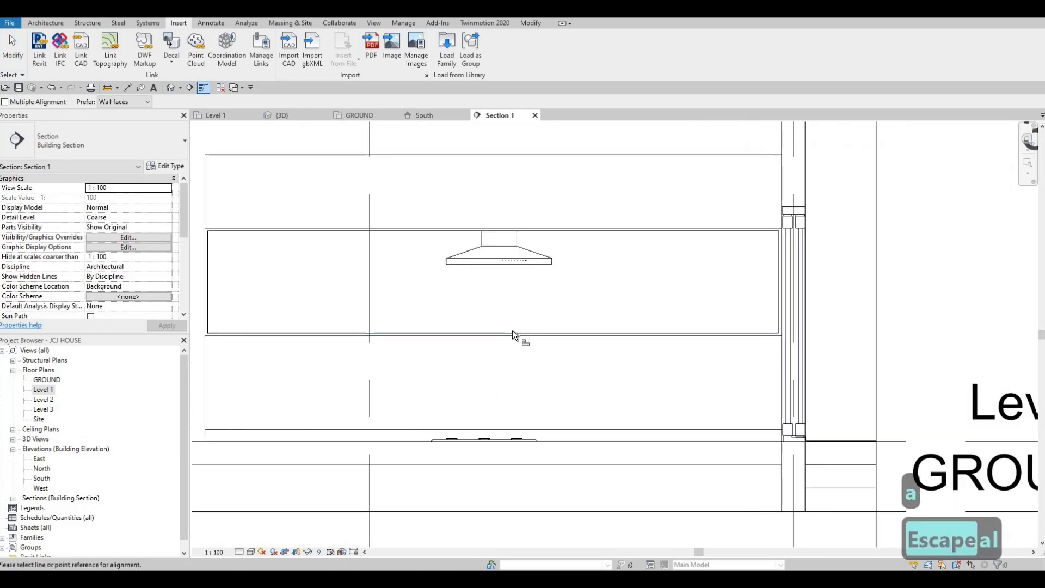
left_click(512, 332)
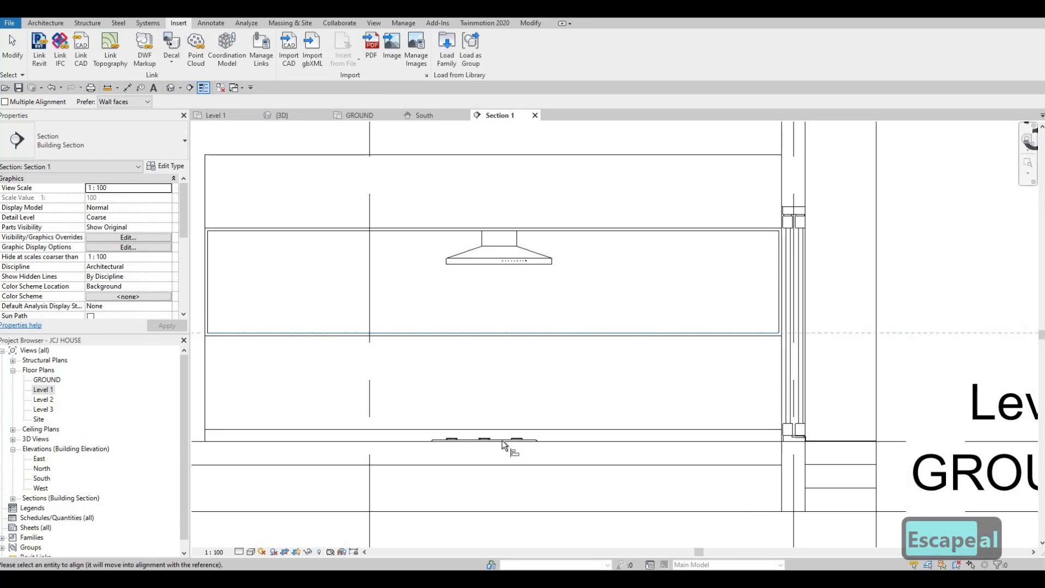
scroll(510, 443, "up", 3)
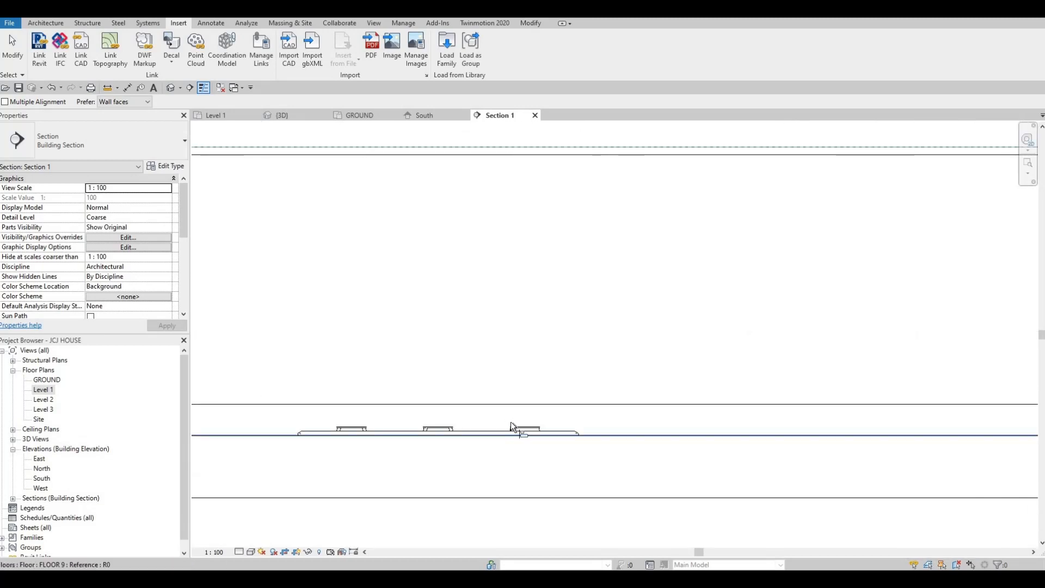
left_click(513, 432)
scroll(514, 413, "down", 5)
key("Escape")
key("Escape")
key("Escape")
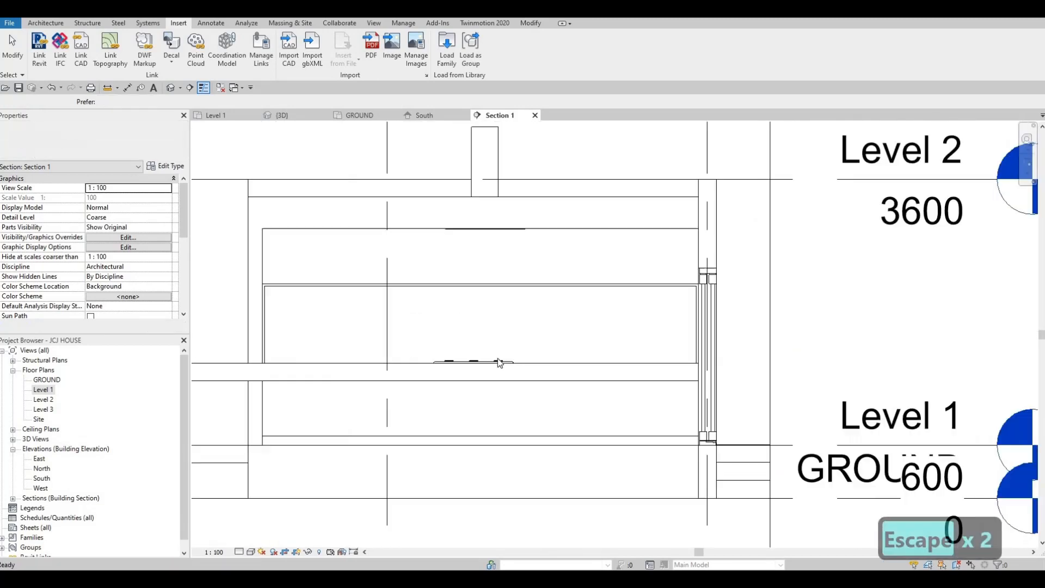
Nudge the cooktop slightly to the right in the section
left_click(498, 356)
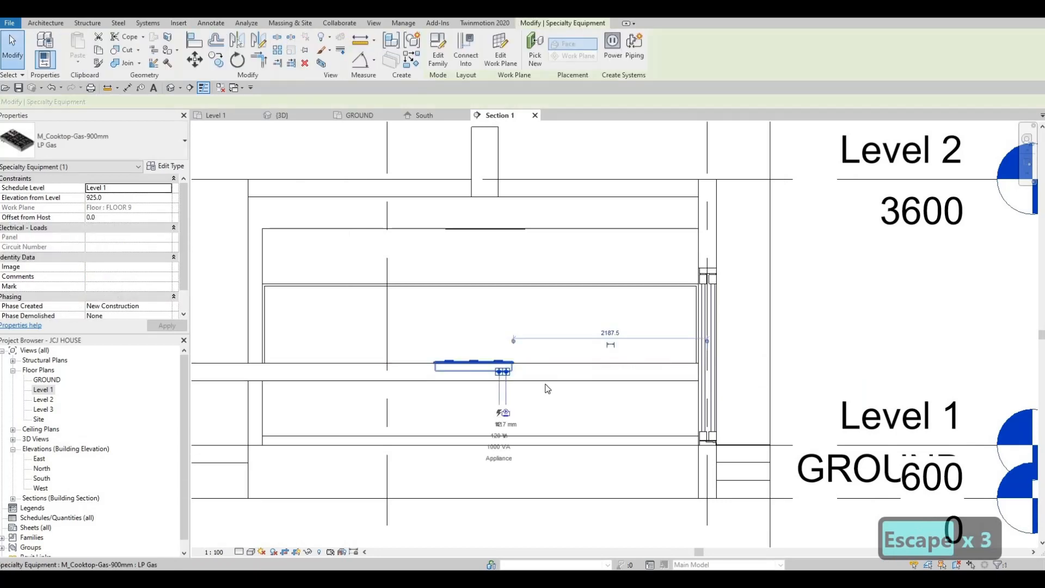
key("Right")
key("Right")
key("Right")
key("Right")
key("Right")
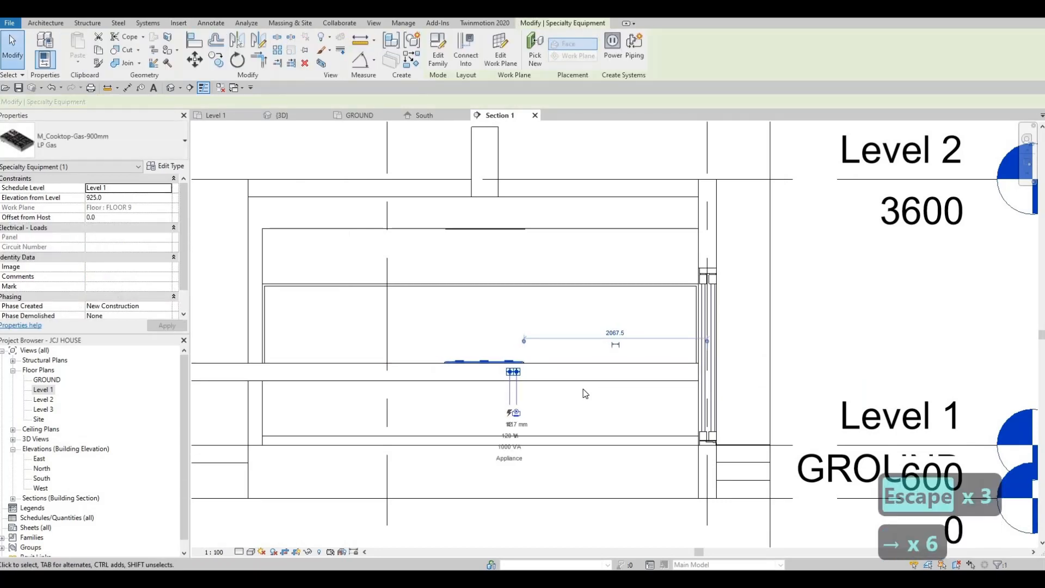
key("Escape")
key("Escape")
Switch to the Level 1 plan and nudge the cooktop left toward the counter wall
double_click(43, 389)
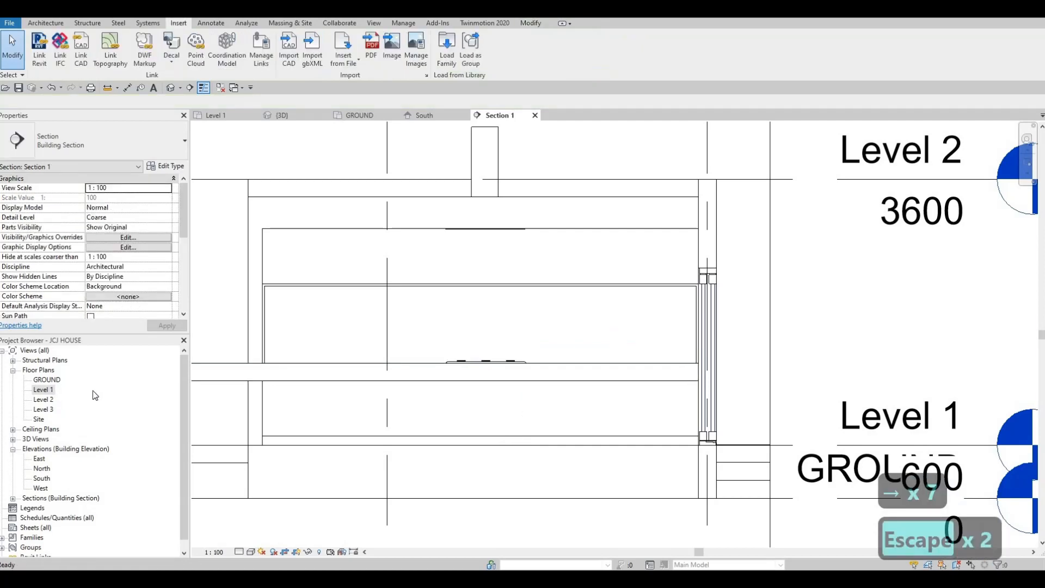
scroll(546, 370, "up", 2)
key("Escape")
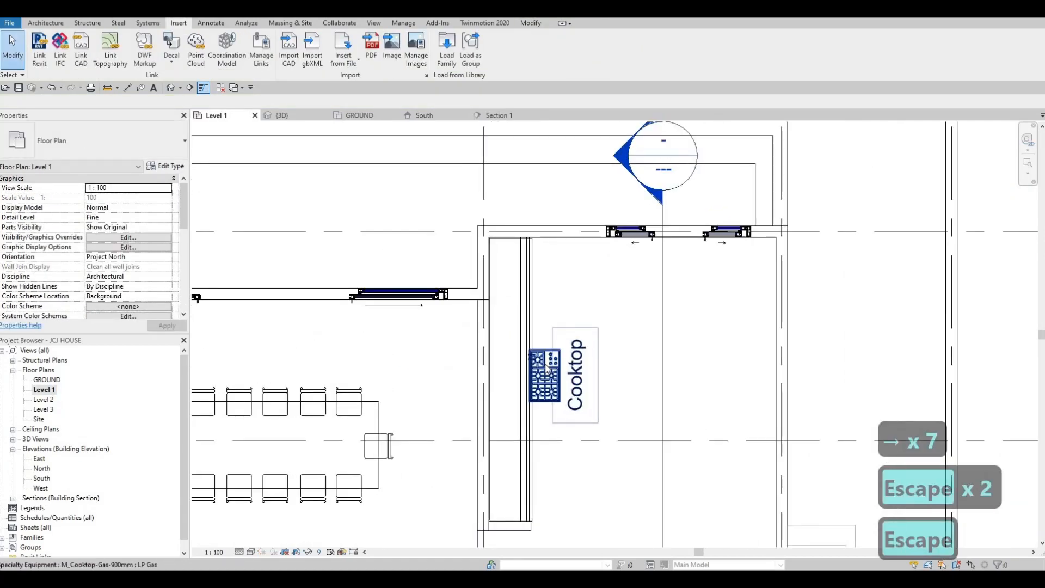
left_click(545, 366)
key("Left")
key("Left")
key("Left")
key("Left")
key("Left")
key("Left")
key("Left")
key("Left")
key("Left")
key("Left")
key("Left")
key("Left")
key("Left")
key("Left")
key("Left")
key("Left")
key("Left")
key("Left")
key("Left")
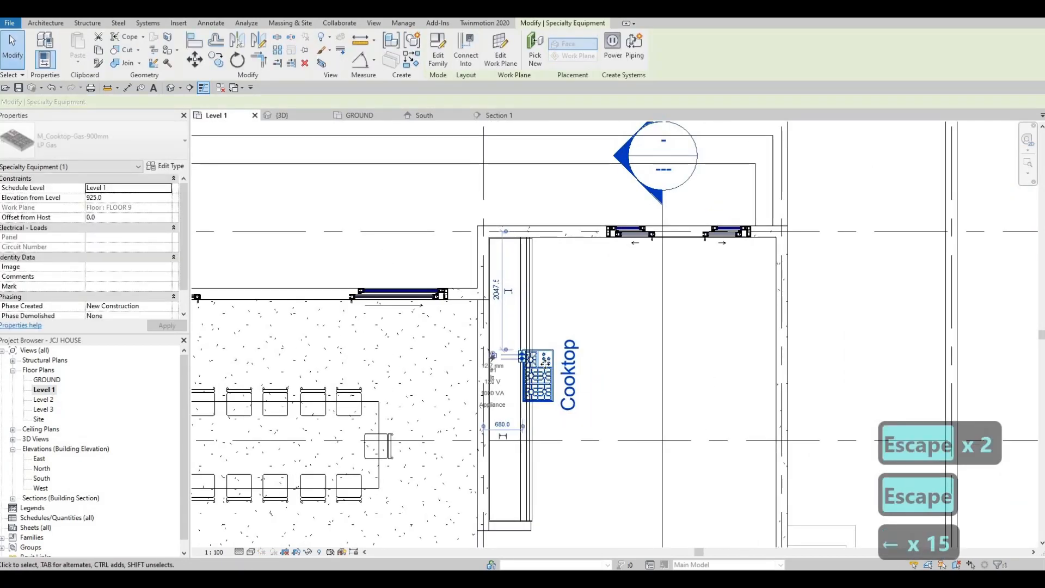
key("Left")
key("Left")
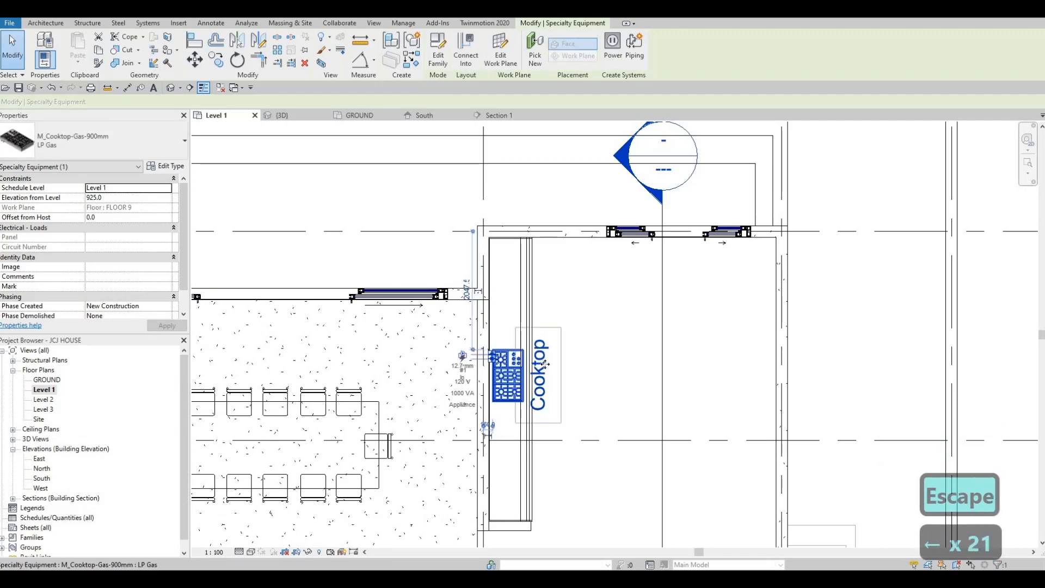
Turn off Show Label in the cooktop's type properties and apply the change
key("Escape")
key("Escape")
key("Escape")
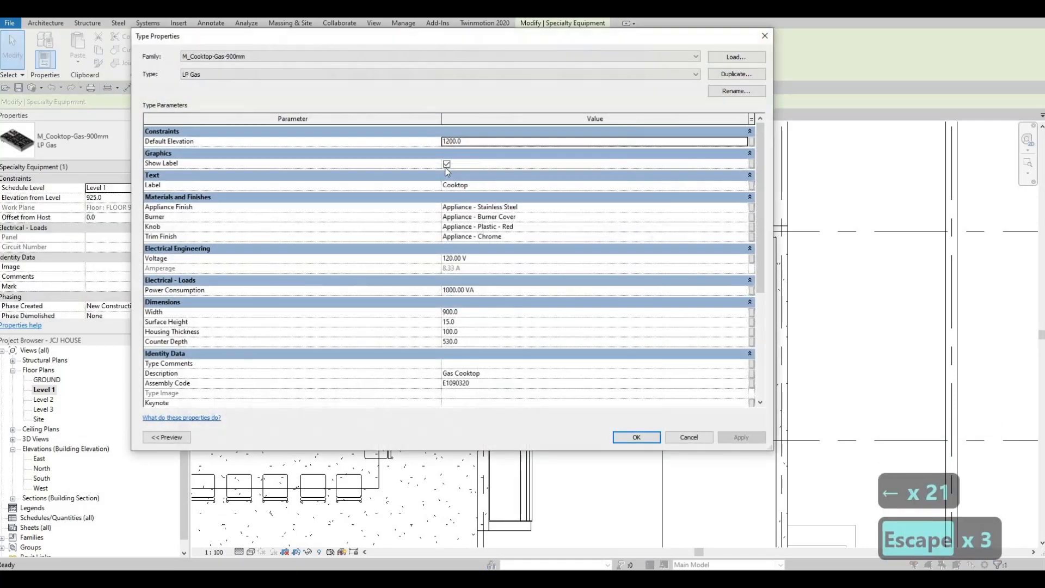
left_click(446, 164)
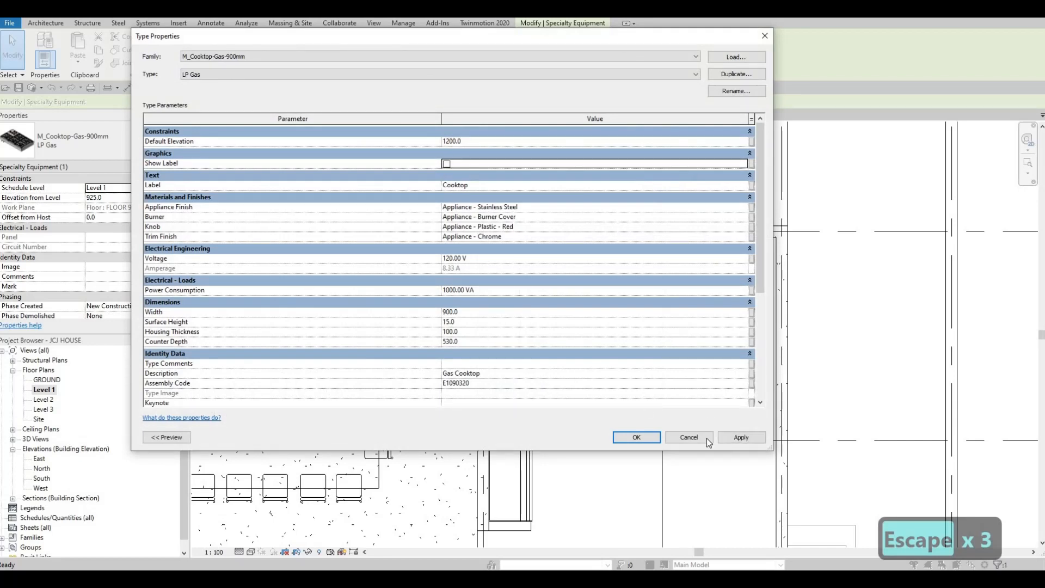
left_click(722, 438)
key("Escape")
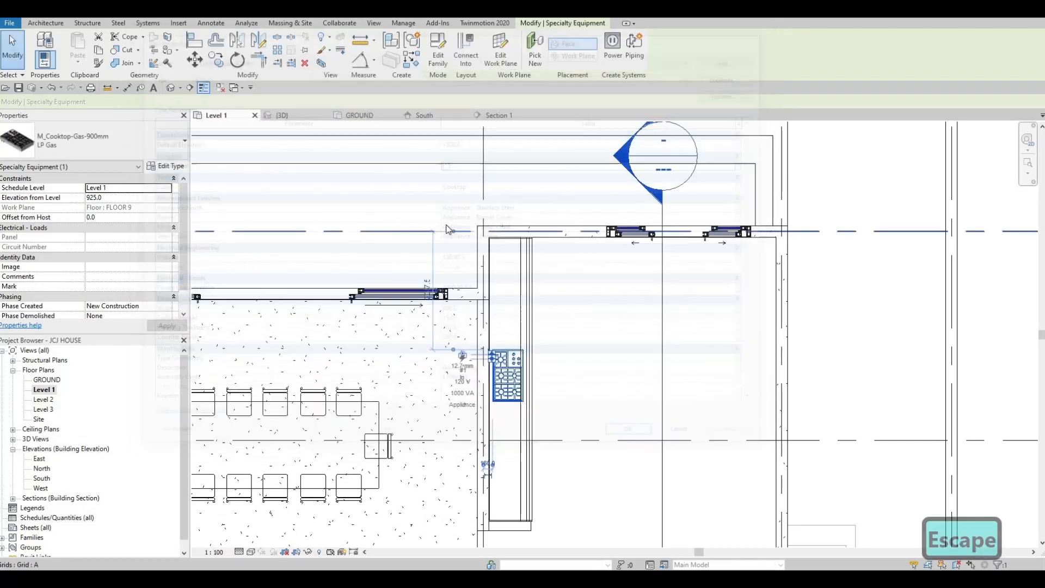
Inspect the cooktop on the counter in the 3D view
key("Escape")
key("Escape")
key("ctrl+Tab")
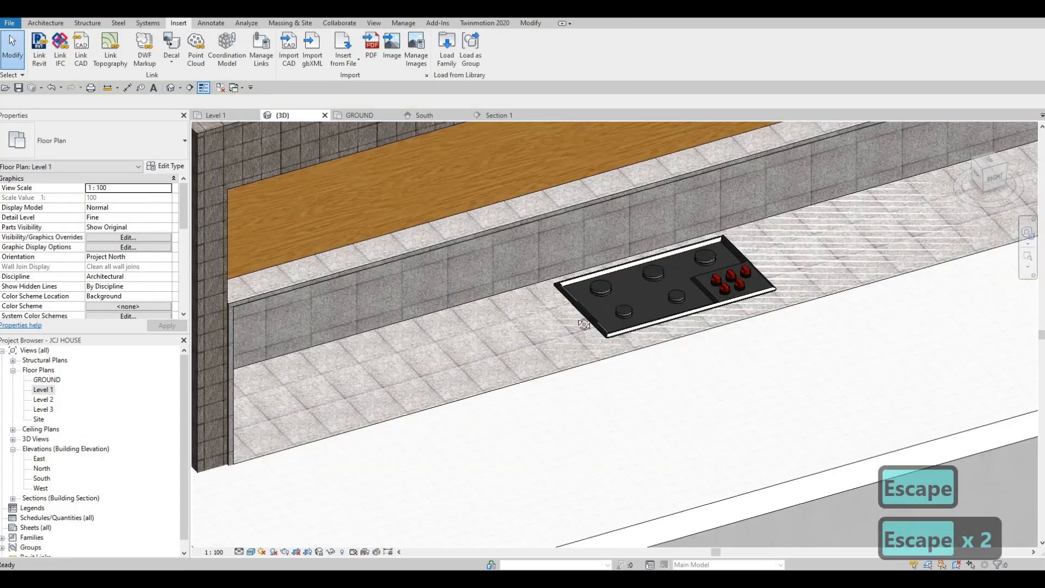
scroll(601, 377, "up", 4)
scroll(601, 377, "down", 3)
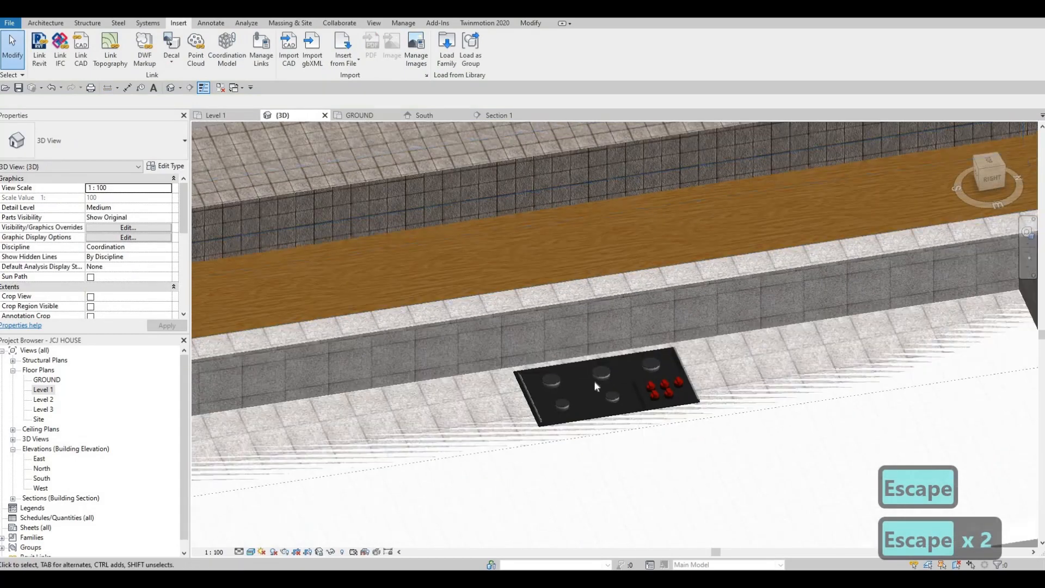
scroll(512, 390, "down", 2)
middle_click_drag(507, 463, 535, 507)
scroll(534, 434, "down", 1)
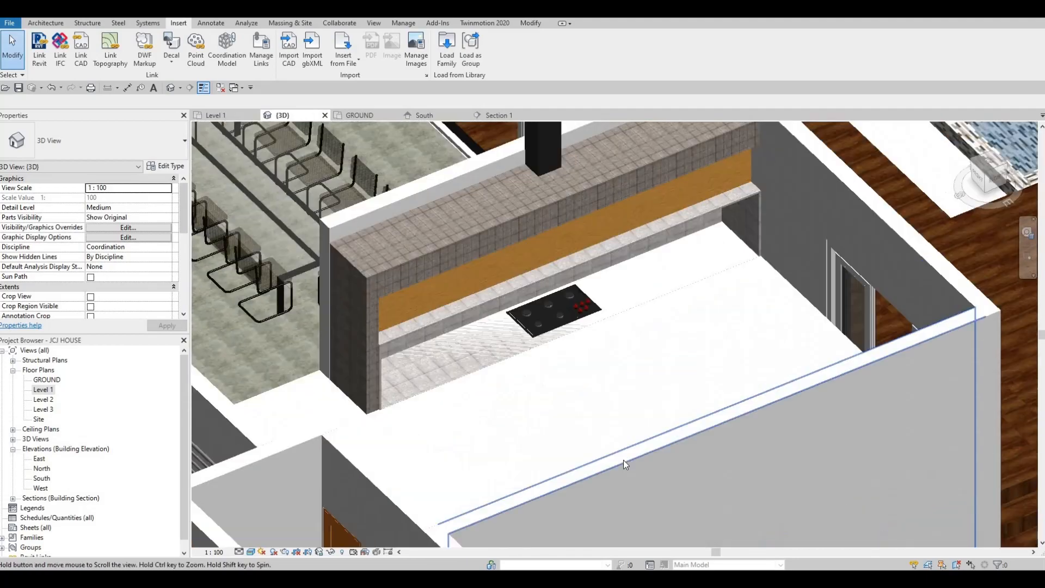
scroll(622, 460, "down", 2)
key("Escape")
middle_click_drag(840, 449, 831, 464, "shift")
middle_click_drag(859, 464, 929, 355, "shift")
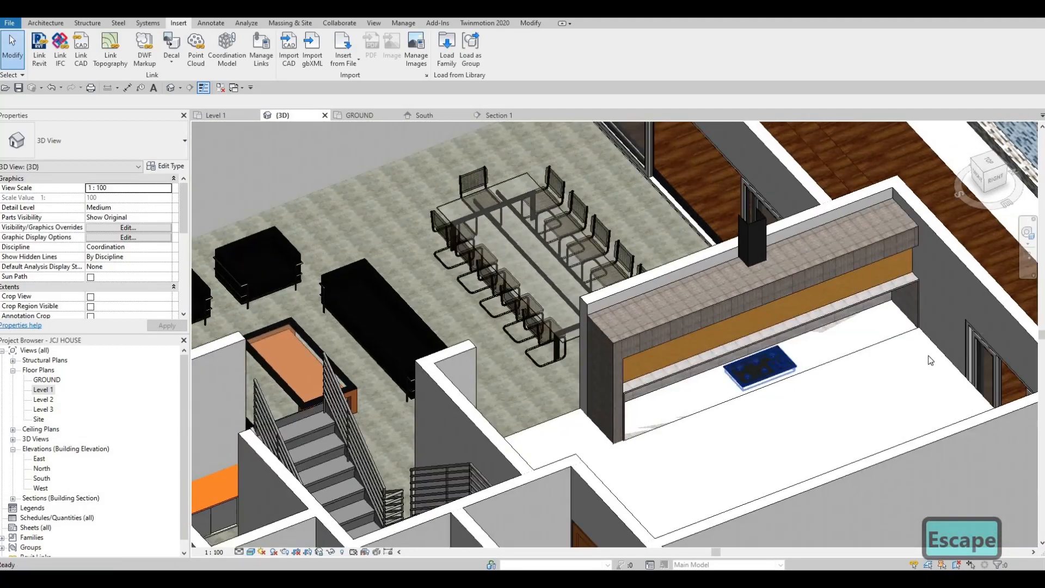
Select the kitchen floor, then undo the last change
left_click(857, 376)
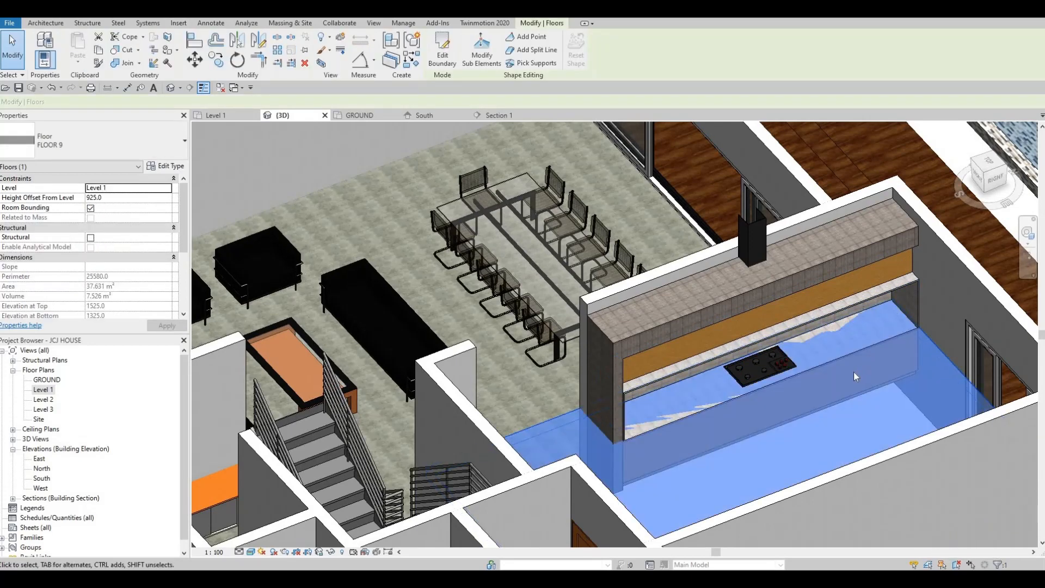
key("Escape")
key("Escape")
key("ctrl+z")
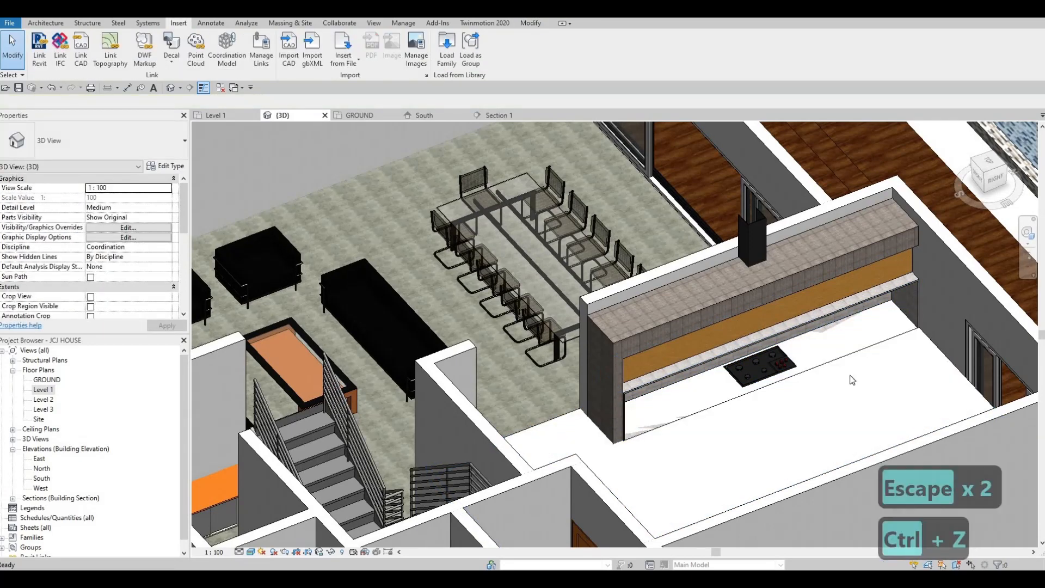
Undo the recent series of cooktop changes, then redo the last undone step
key("ctrl+z")
key("ctrl+z")
key("ctrl+z")
key("ctrl+z")
key("ctrl+z")
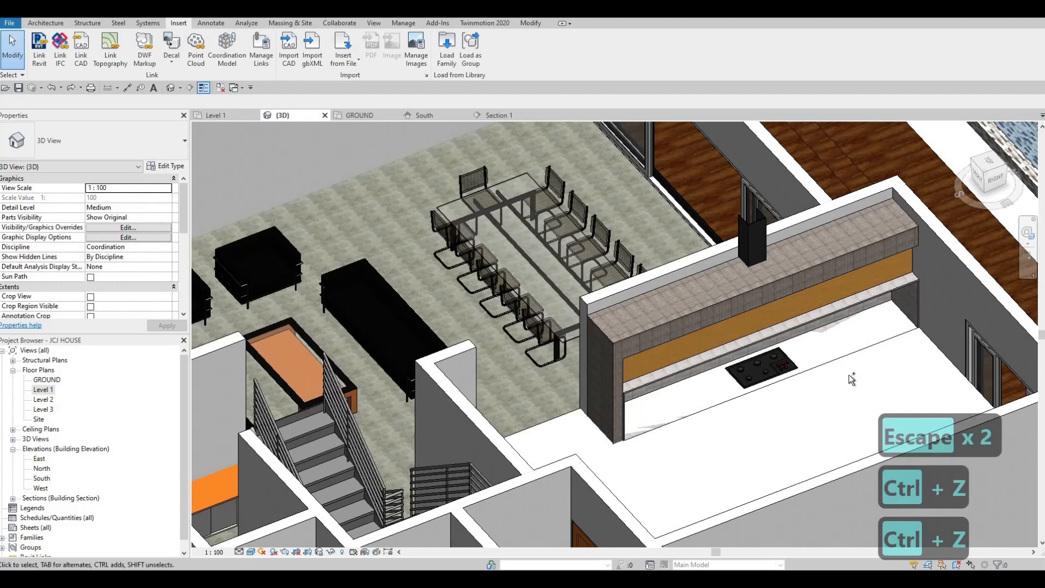
key("ctrl+z")
key("ctrl+z")
key("ctrl+z")
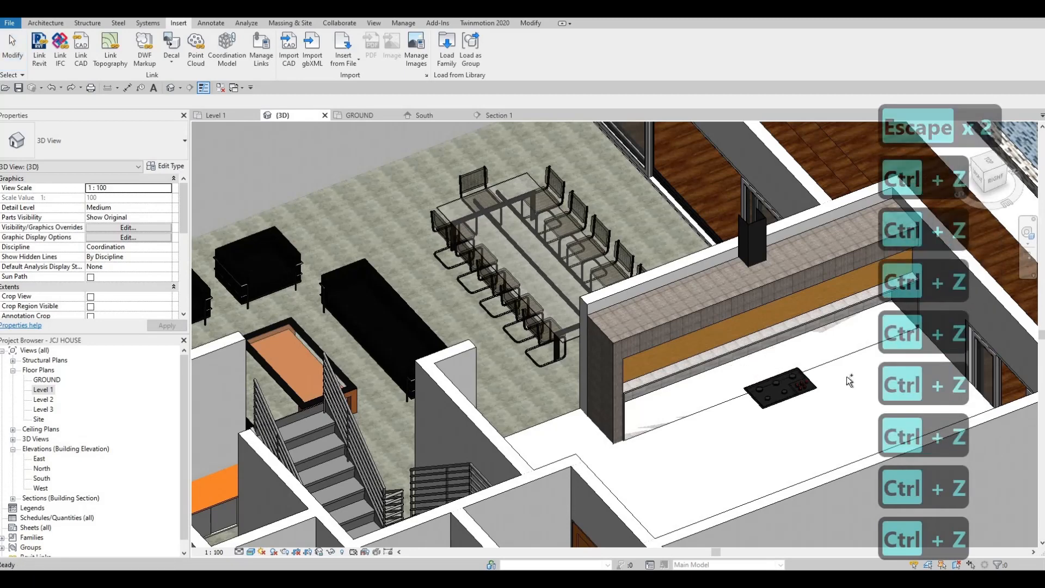
key("ctrl+z")
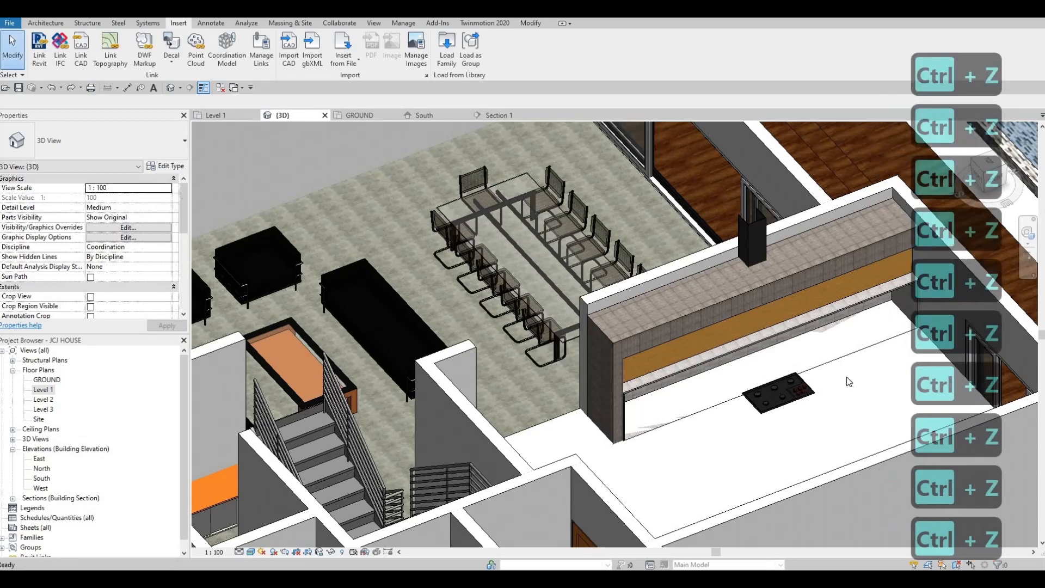
key("ctrl+z")
key("ctrl+z")
key("ctrl+z")
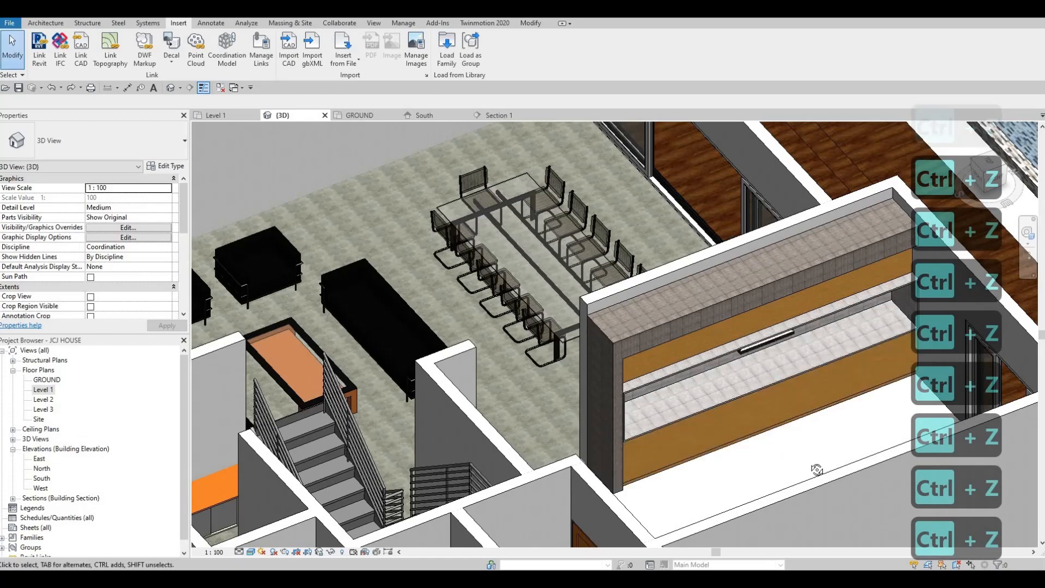
middle_click_drag(817, 468, 359, 305, "shift")
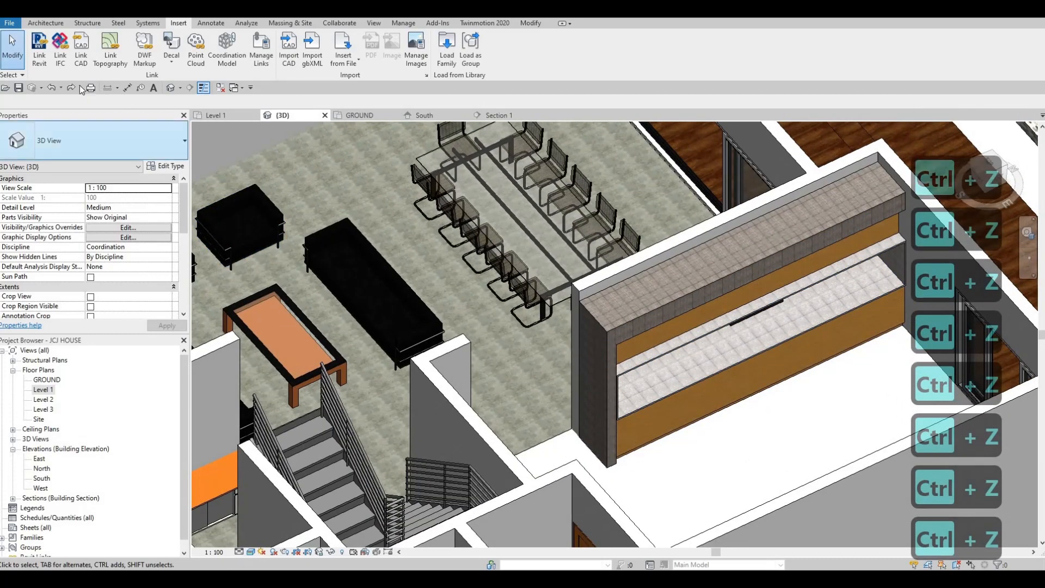
left_click(71, 88)
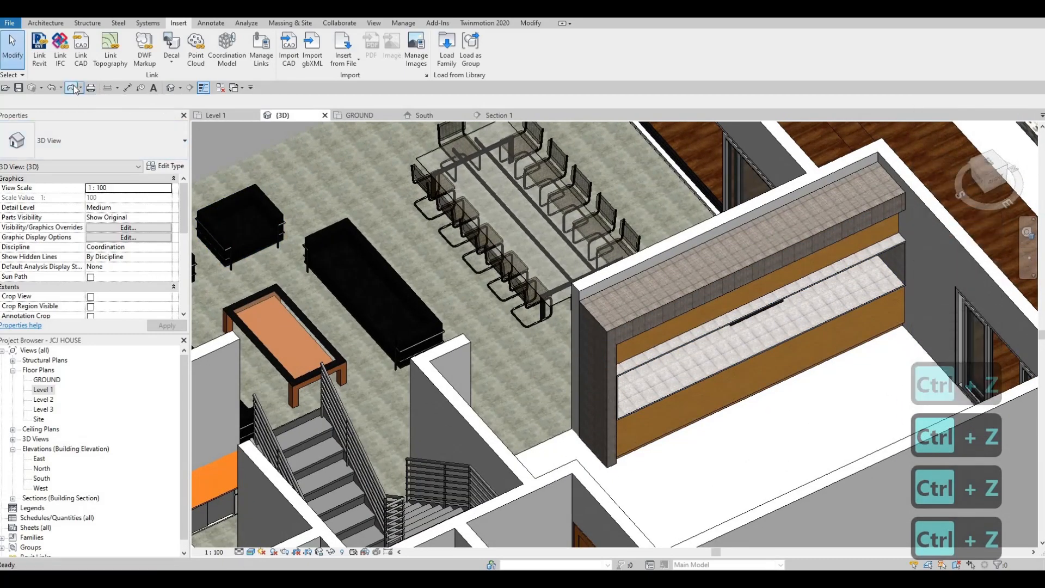
middle_click_drag(644, 436, 492, 461, "shift")
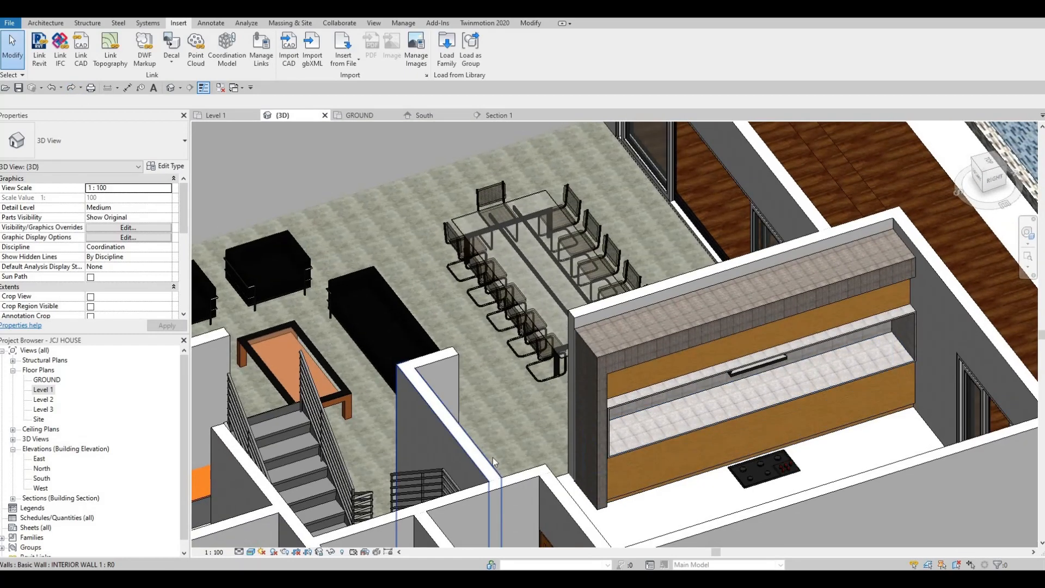
Open Section 1 and align the cooktop's top to the countertop surface line
left_click(43, 389)
left_click(504, 116)
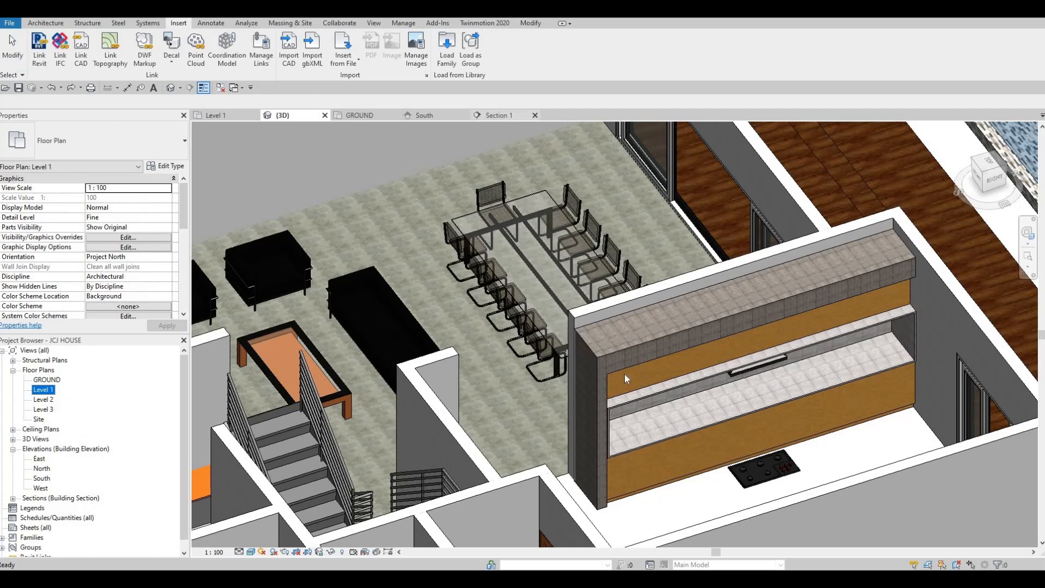
scroll(623, 377, "down", 2)
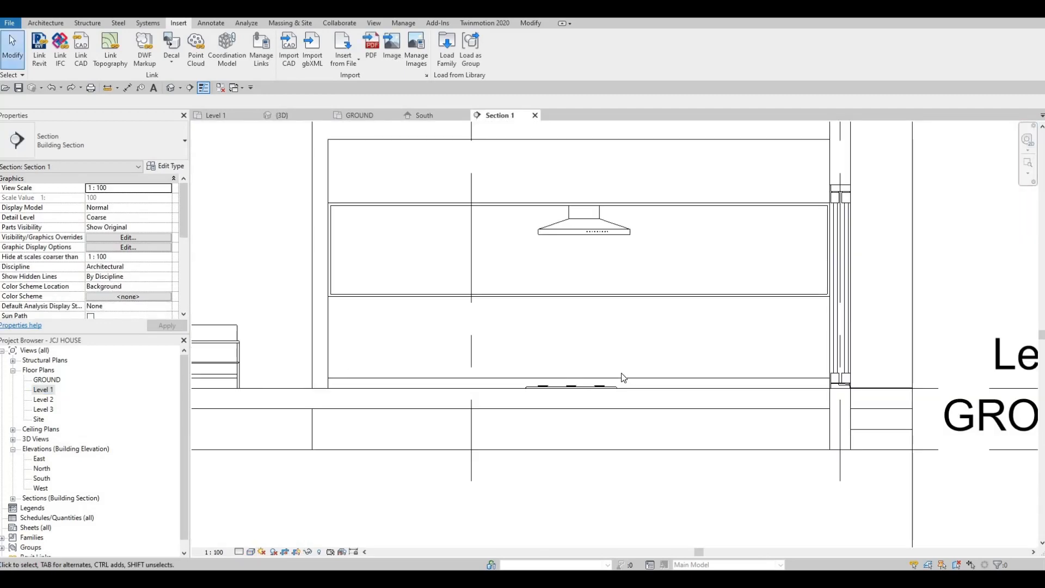
key("Escape")
key("Escape")
key("a")
key("l")
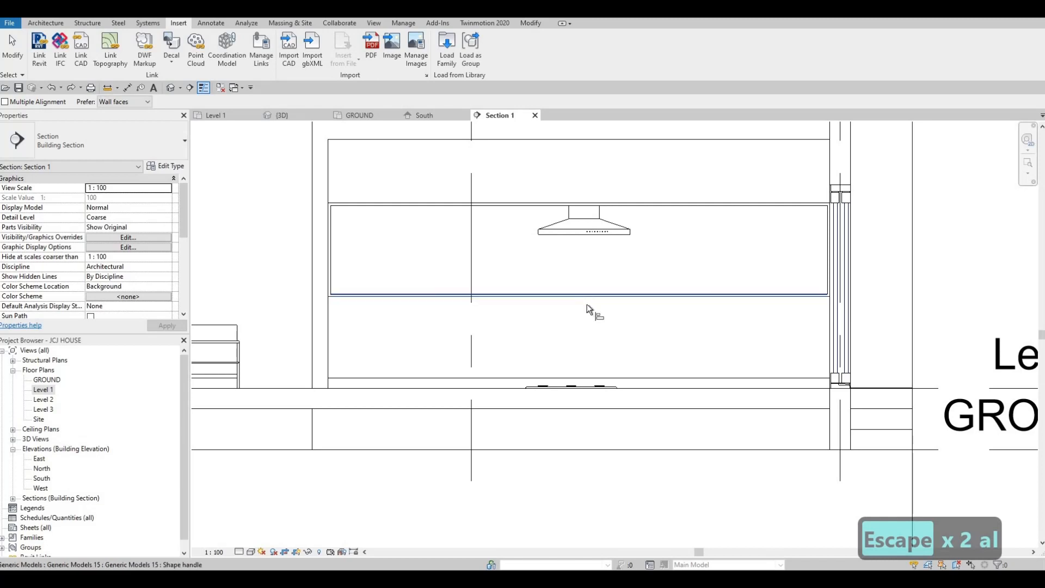
key("Escape")
key("Escape")
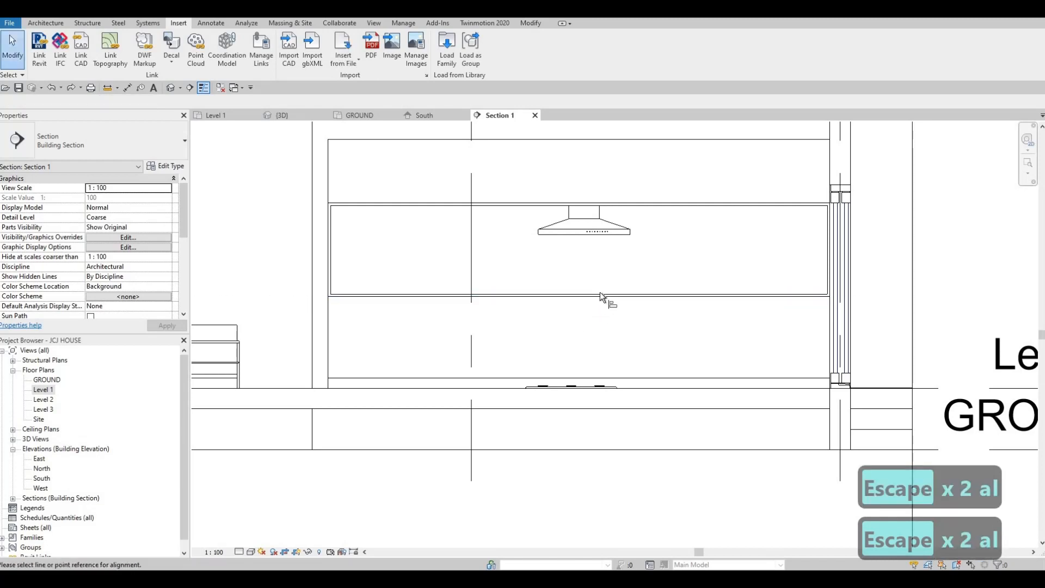
left_click(602, 295)
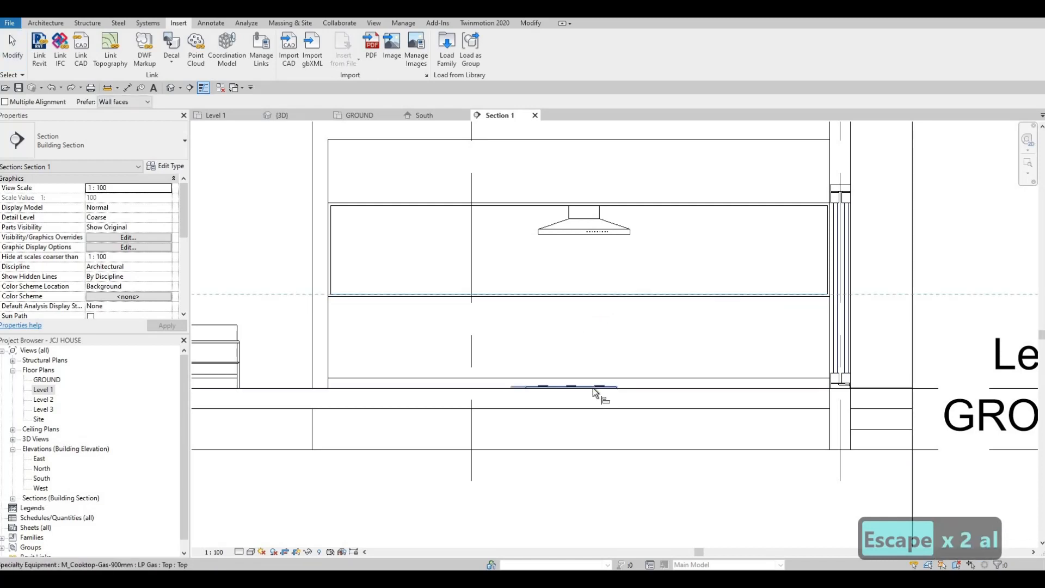
scroll(595, 392, "up", 4)
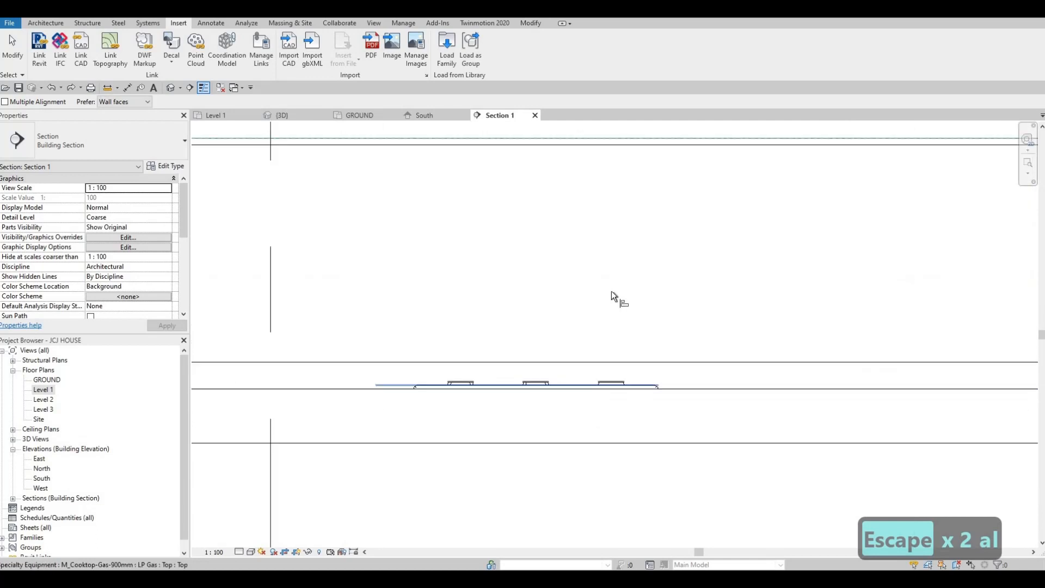
left_click(615, 390)
middle_click_drag(672, 172, 666, 316)
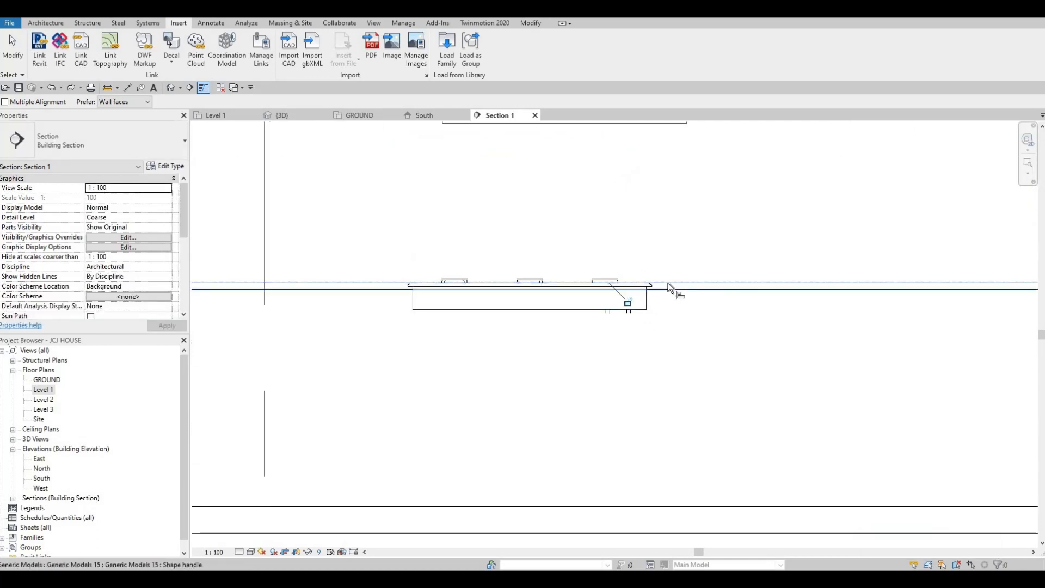
left_click(641, 311)
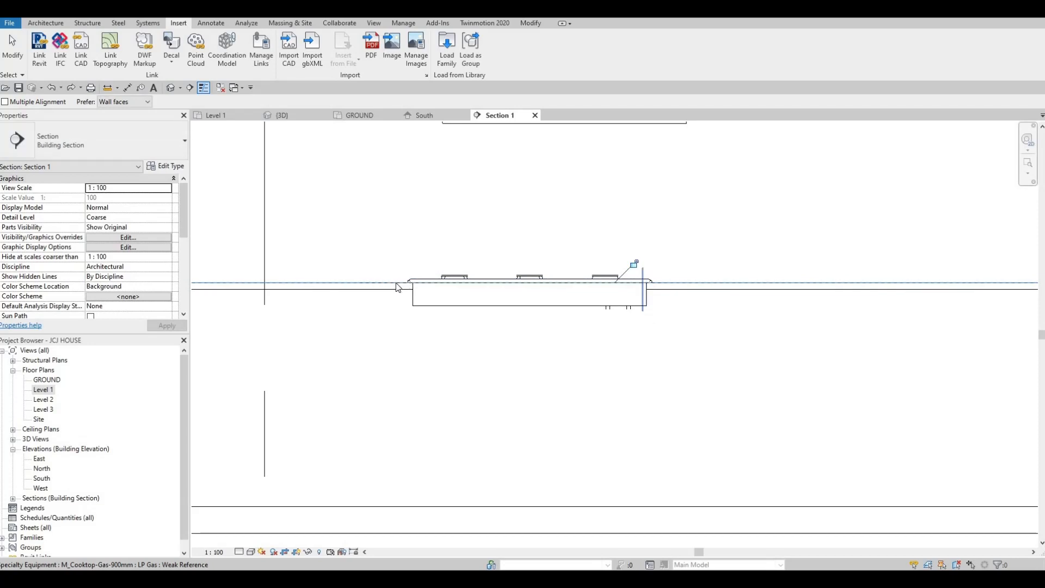
scroll(583, 269, "down", 2)
key("Escape")
key("Escape")
key("Escape")
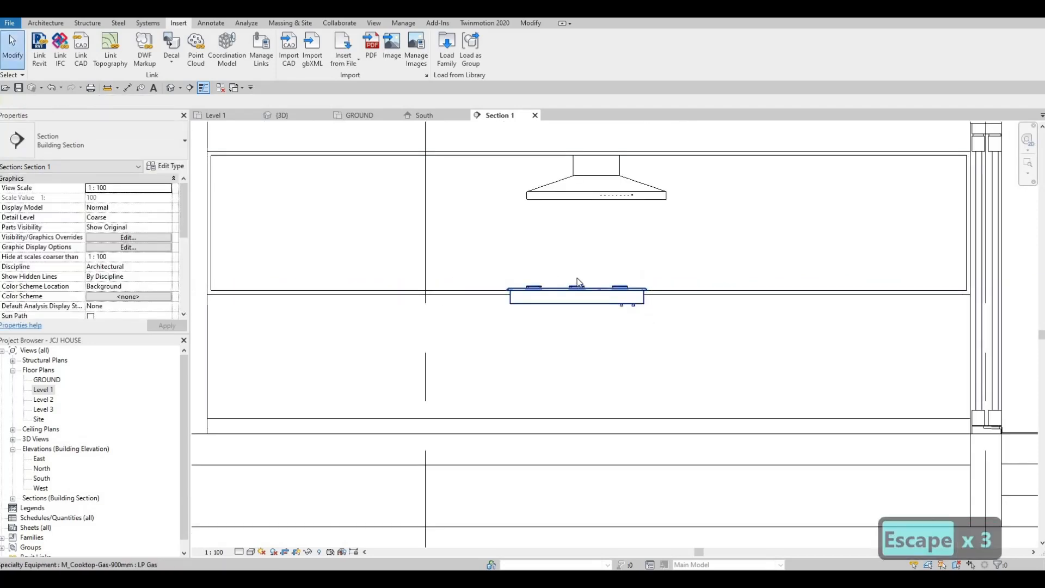
Nudge the cooktop sideways and align its center with the wall hood's center in the section
left_click(579, 282)
key("Right")
key("Right")
key("Right")
key("Right")
key("Right")
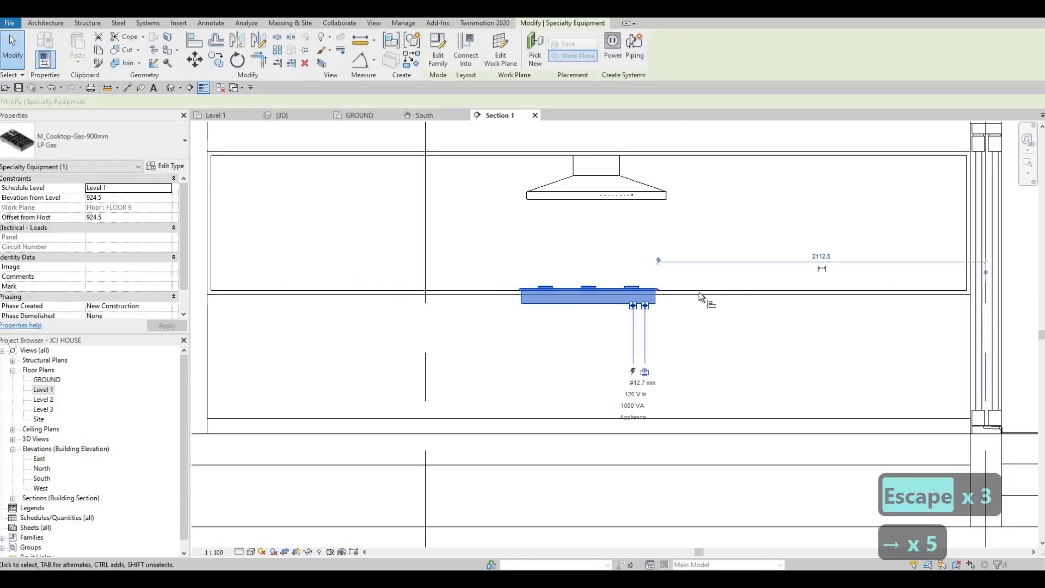
key("l")
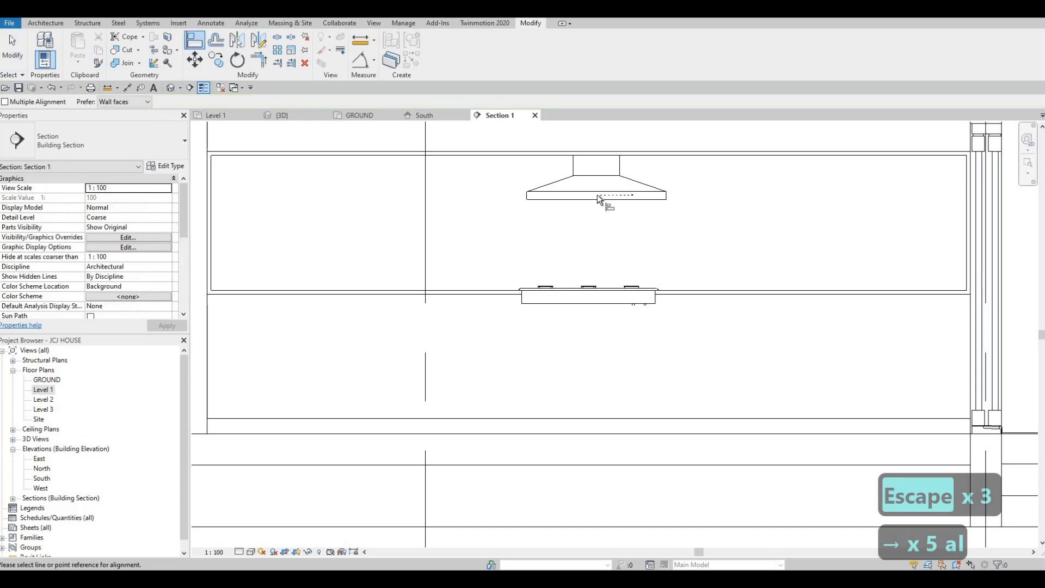
left_click(595, 303)
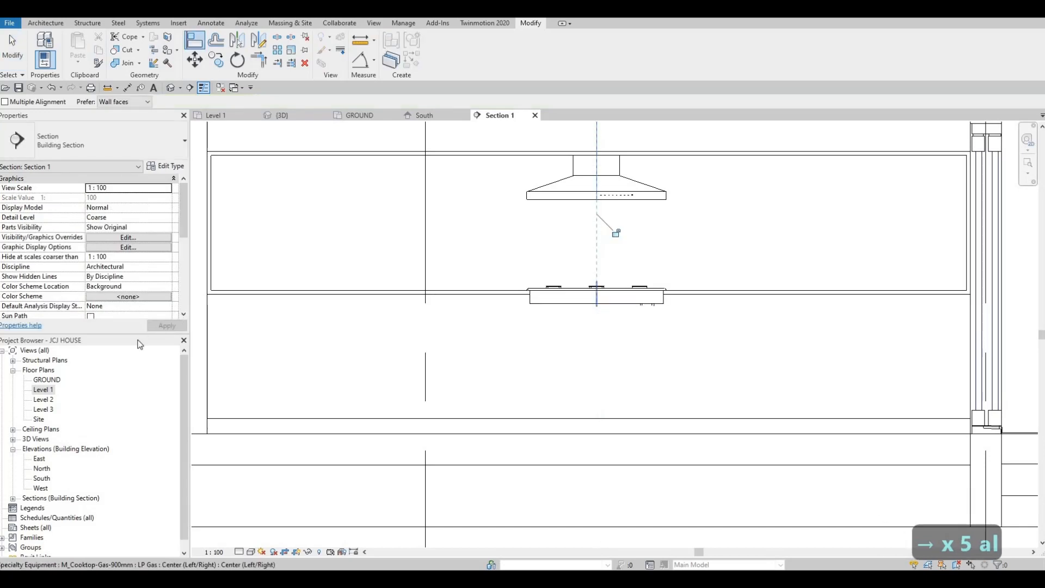
key("Escape")
key("Escape")
key("Escape")
In the Level 1 plan, align the cooktop's center with the wall hood's front-to-back center line
double_click(43, 390)
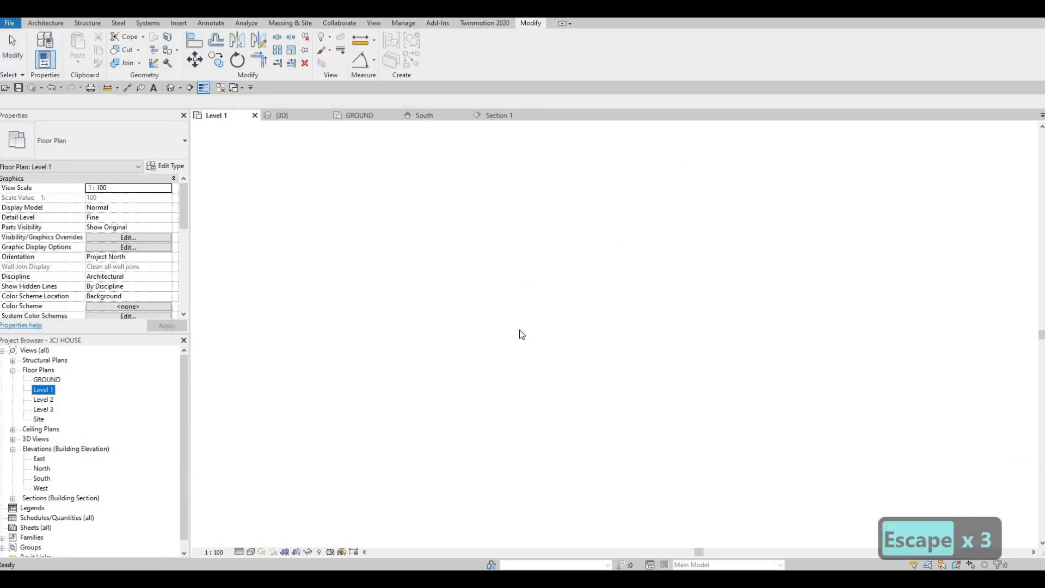
scroll(514, 319, "up", 4)
key("Escape")
key("Escape")
key("a")
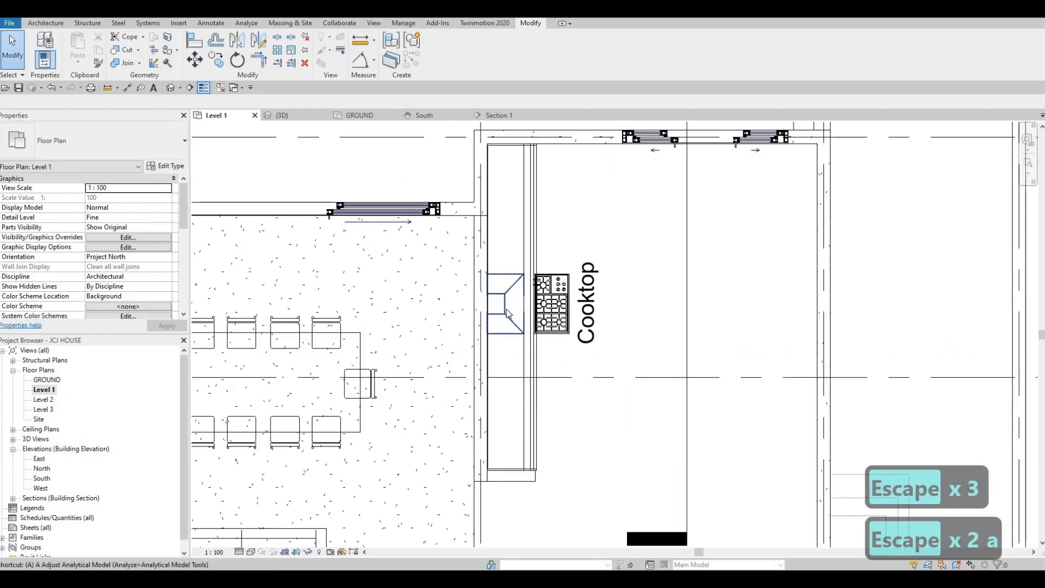
key("k")
key("Escape")
key("Escape")
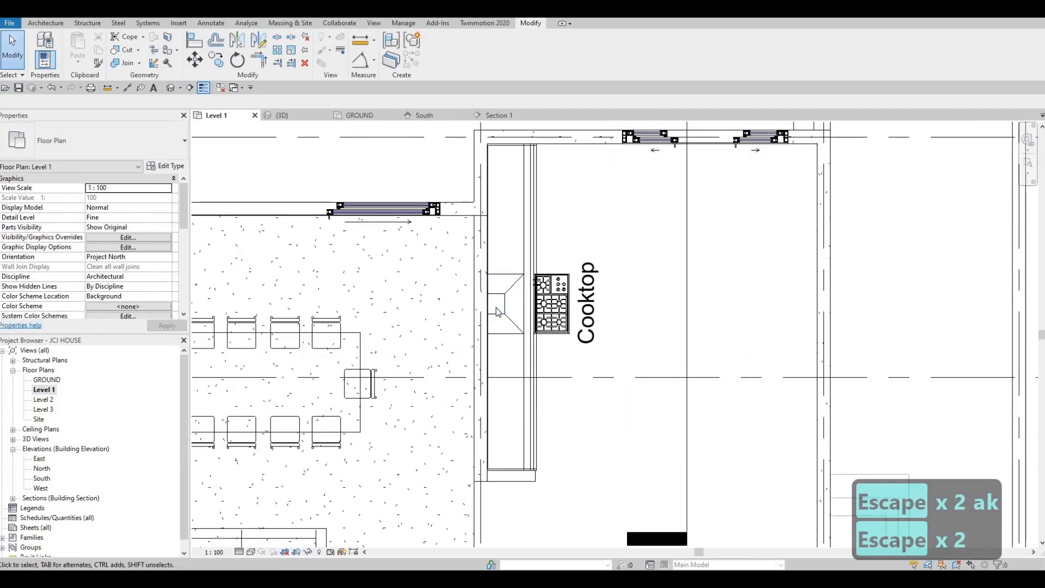
key("l")
left_click(505, 308)
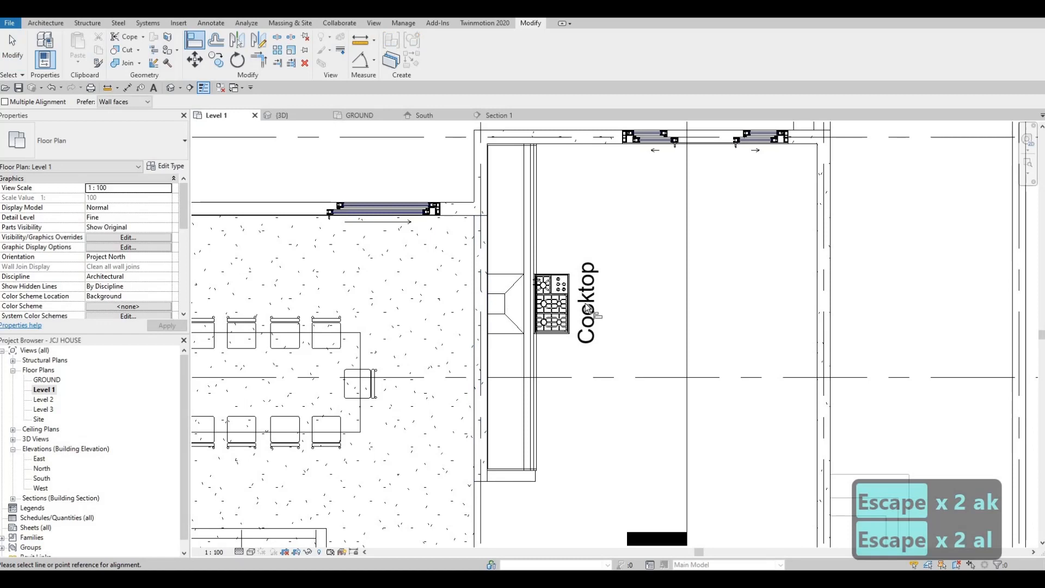
left_click(560, 320)
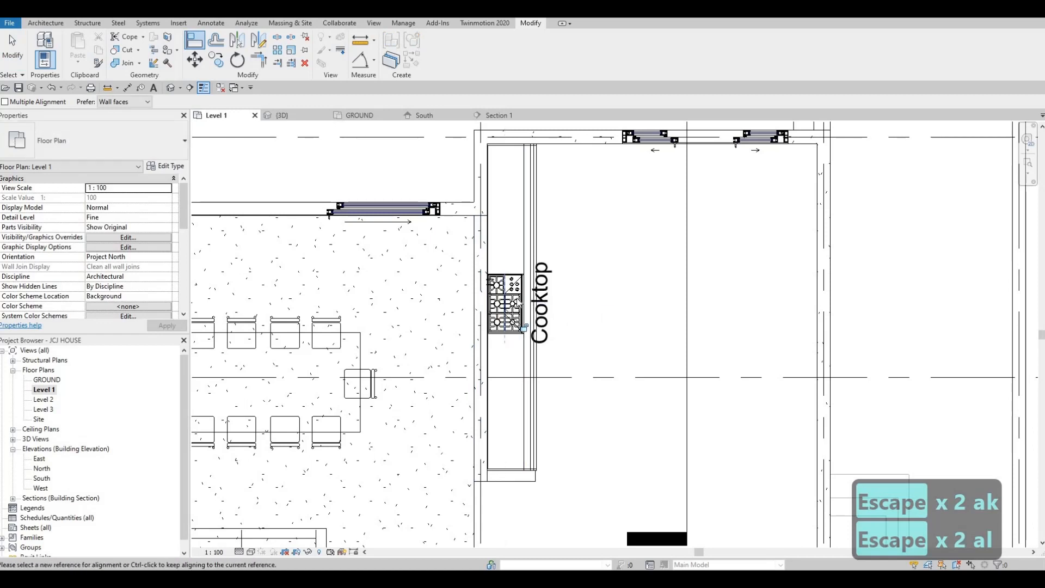
key("Escape")
key("Escape")
key("Escape")
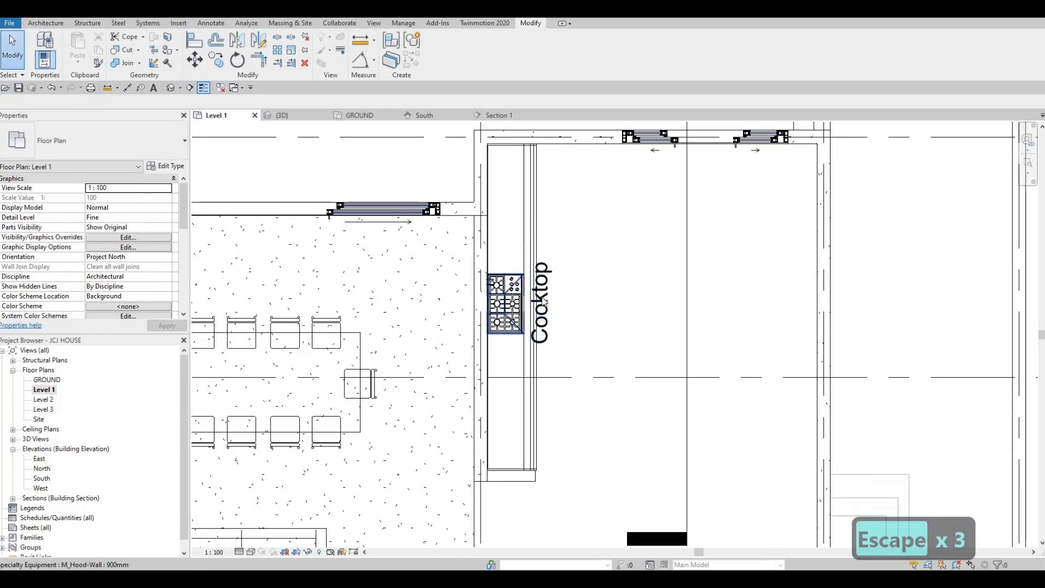
Select the cooktop beneath the hood and turn off Show Label in its type properties
left_click(516, 299)
key("Escape")
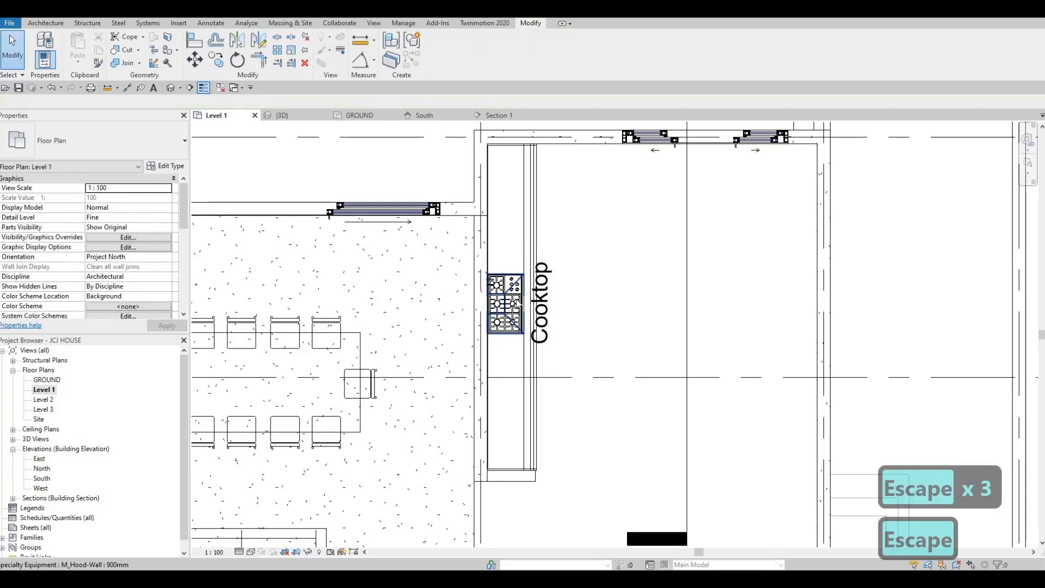
left_click(515, 299)
key("Escape")
key("Tab")
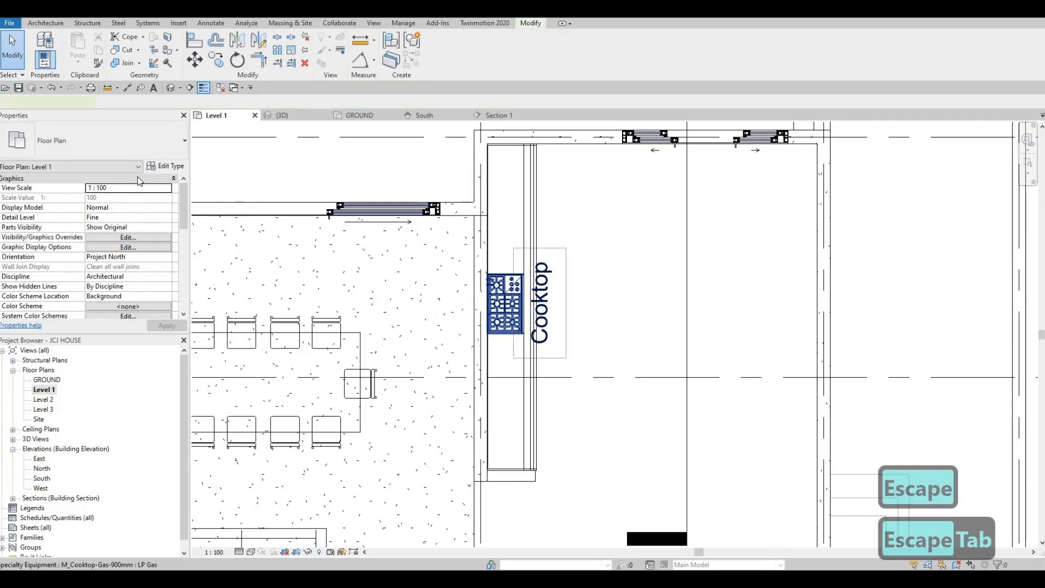
left_click(514, 300)
left_click(170, 166)
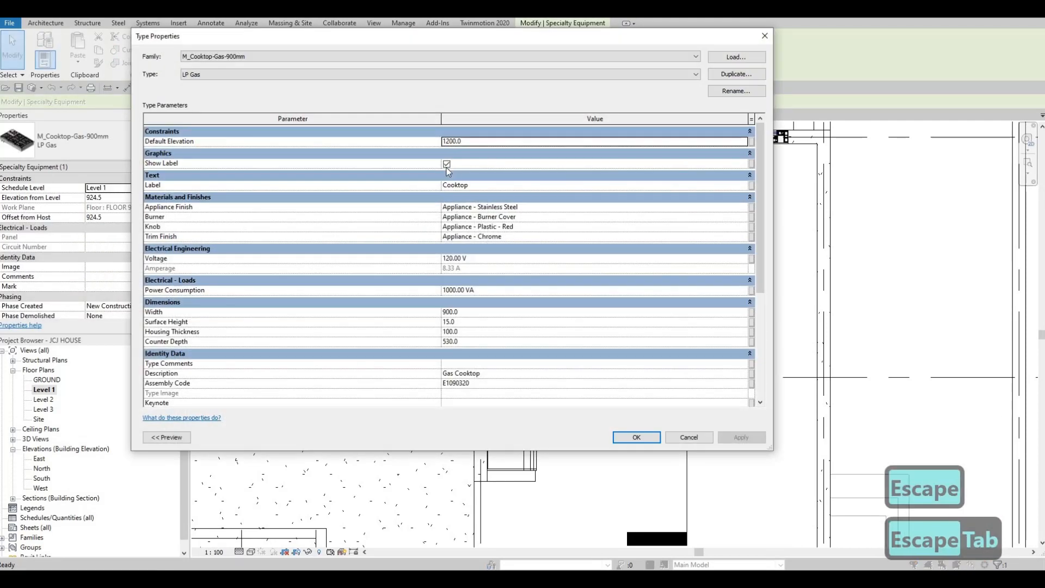
left_click(449, 164)
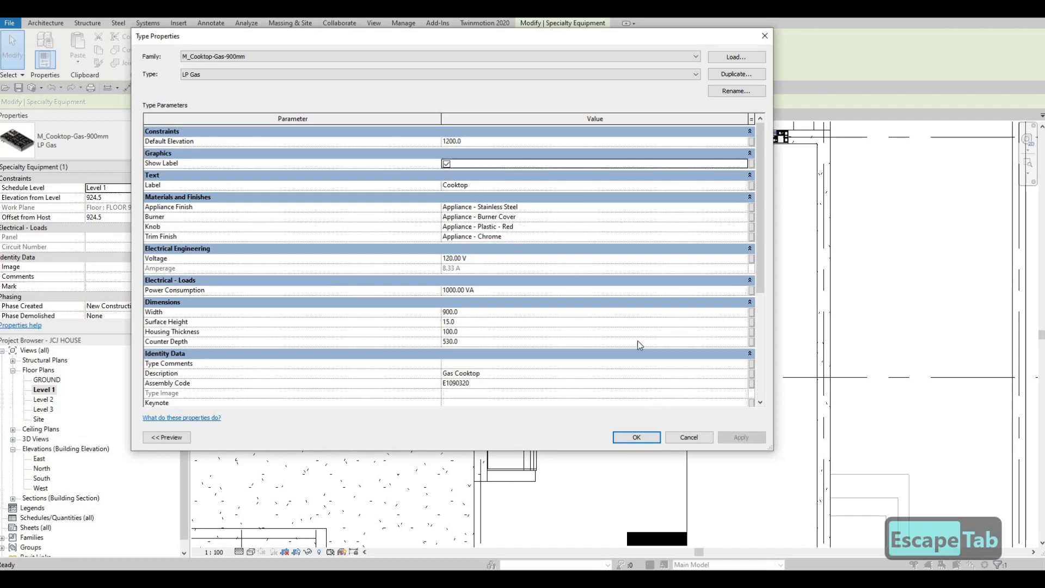
key("space")
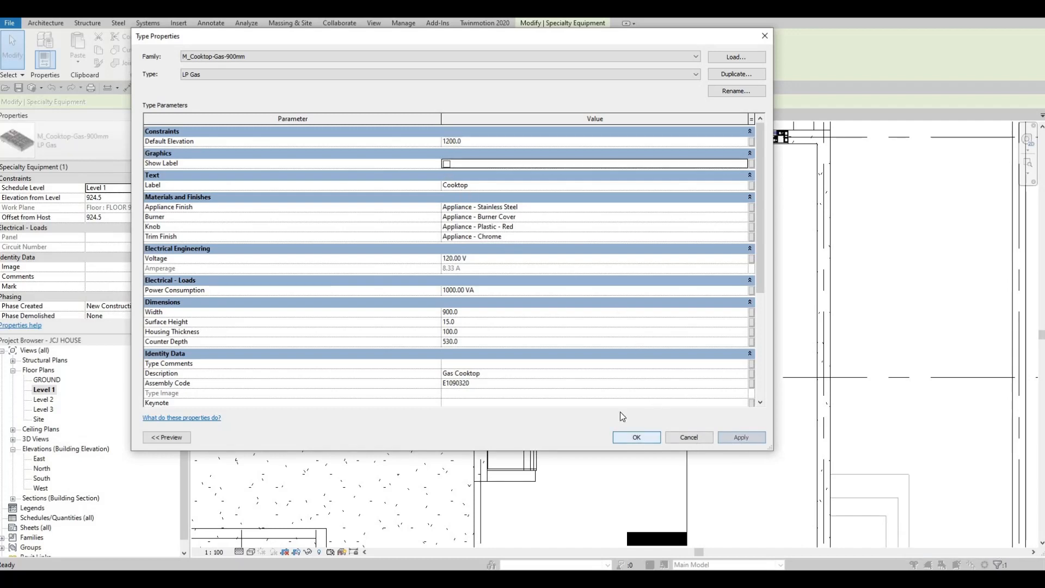
key("Escape")
key("Escape")
key("Escape")
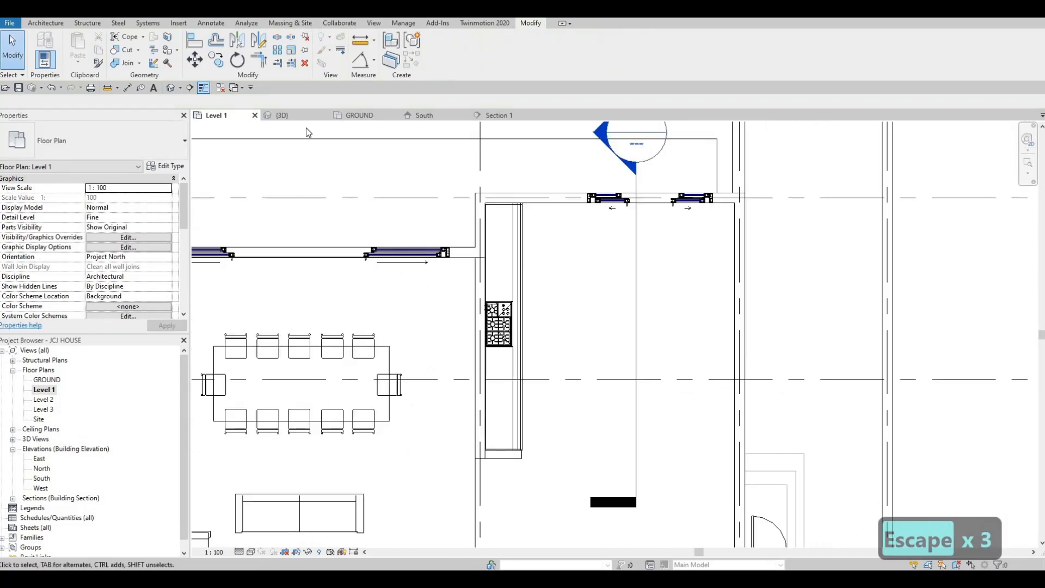
Examine the cooktop's placement on the counter under the hood in the 3D view
left_click(291, 116)
scroll(564, 291, "up", 3)
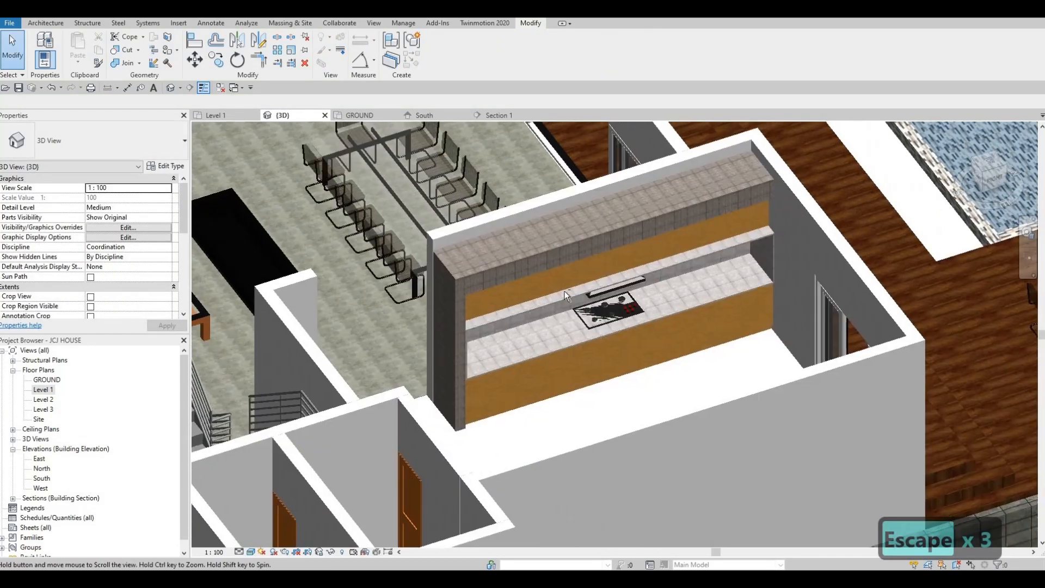
scroll(605, 259, "up", 5)
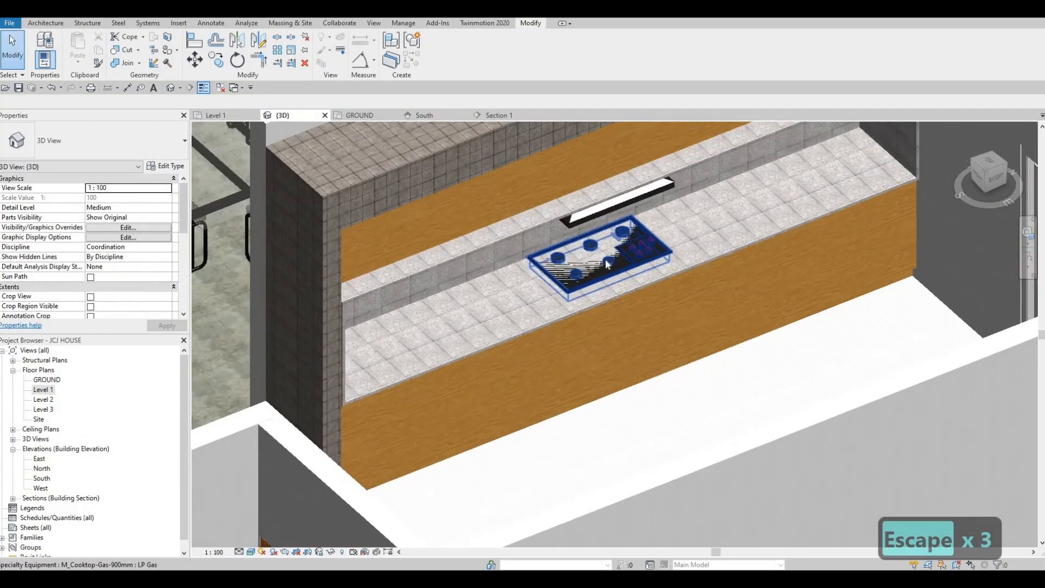
scroll(605, 259, "up", 3)
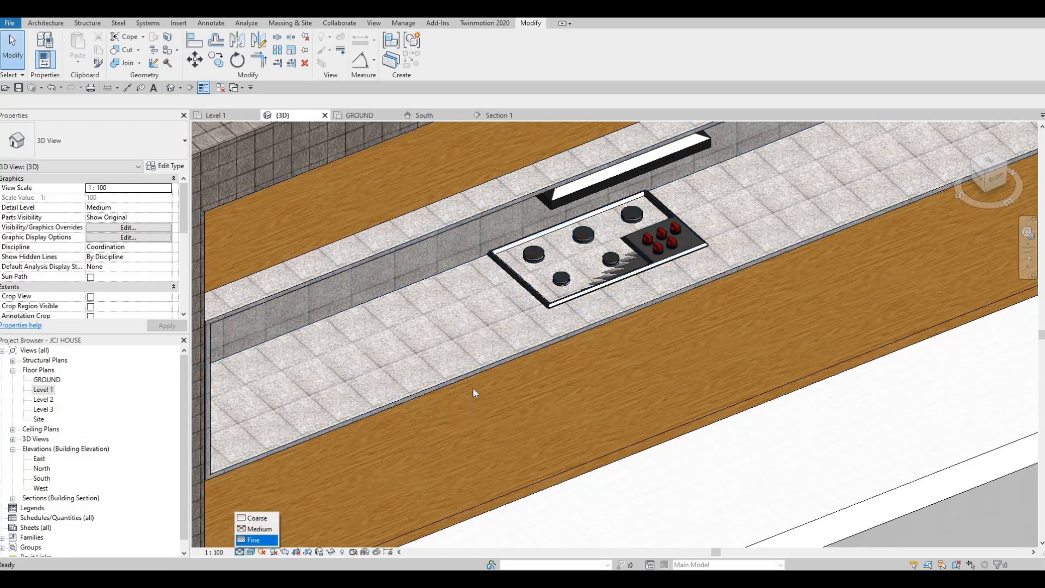
key("Escape")
scroll(512, 371, "down", 2)
middle_click_drag(542, 408, 344, 432, "shift")
scroll(544, 412, "down", 2)
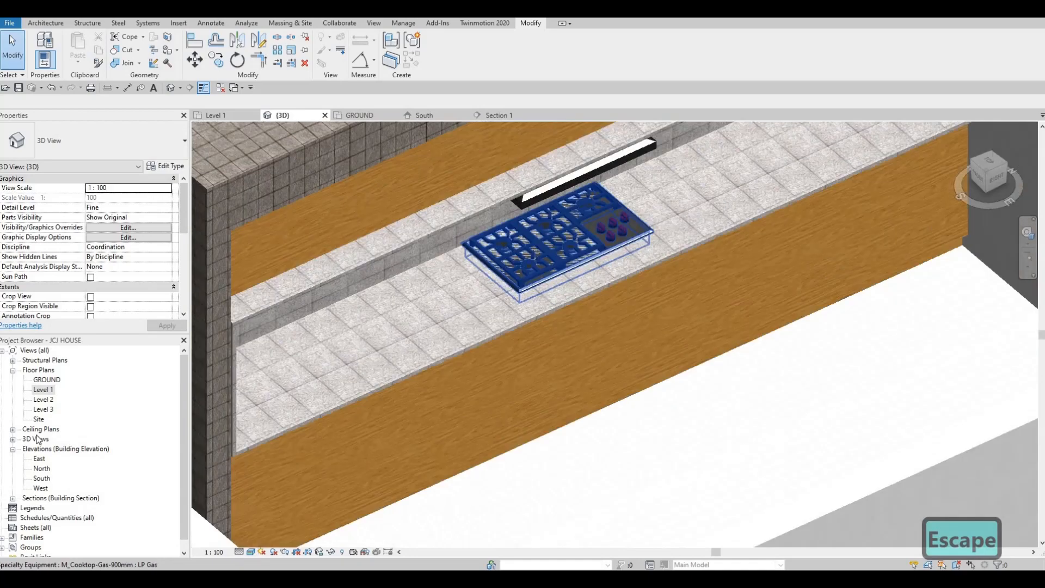
In Section 1, nudge the cooktop vertically so it sits on the countertop at 927.0 mm elevation from level
double_click(41, 390)
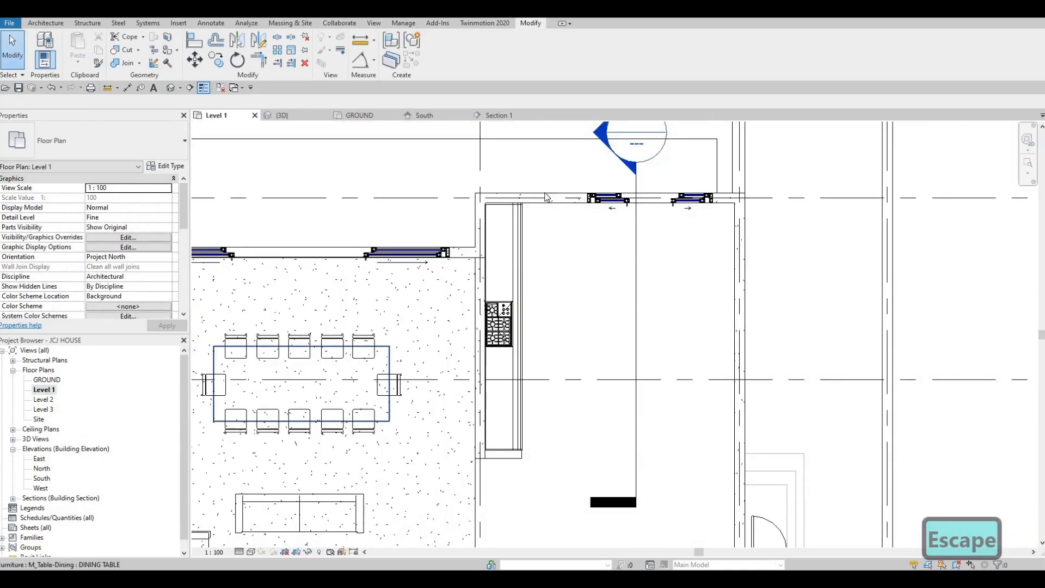
double_click(603, 135)
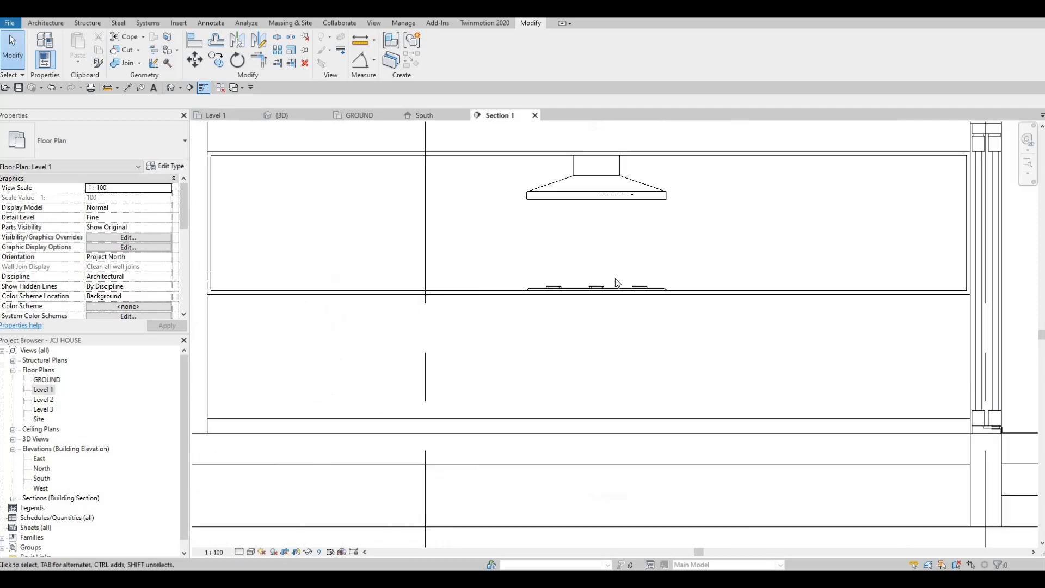
left_click(604, 288)
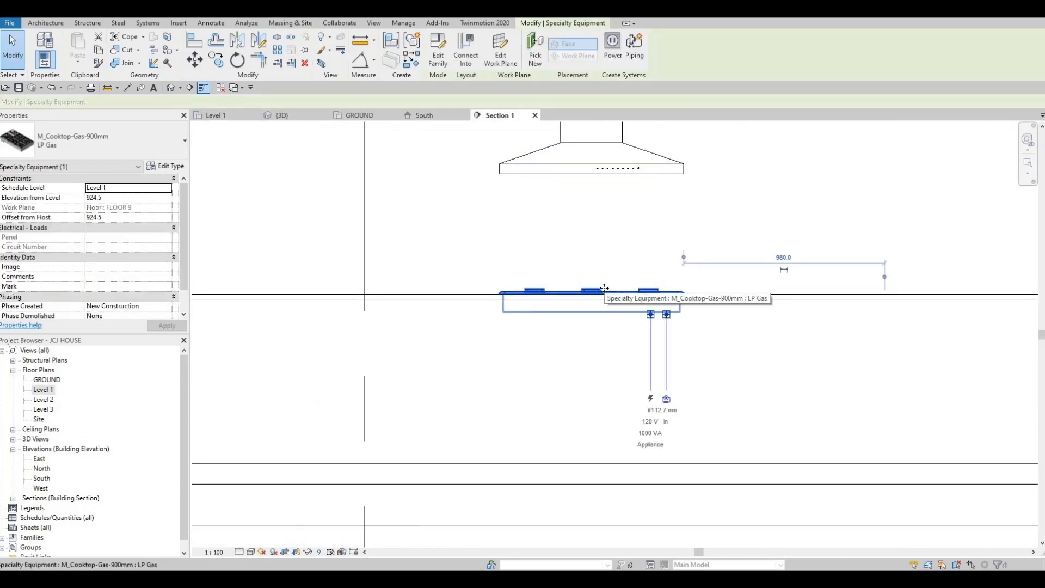
key("Up")
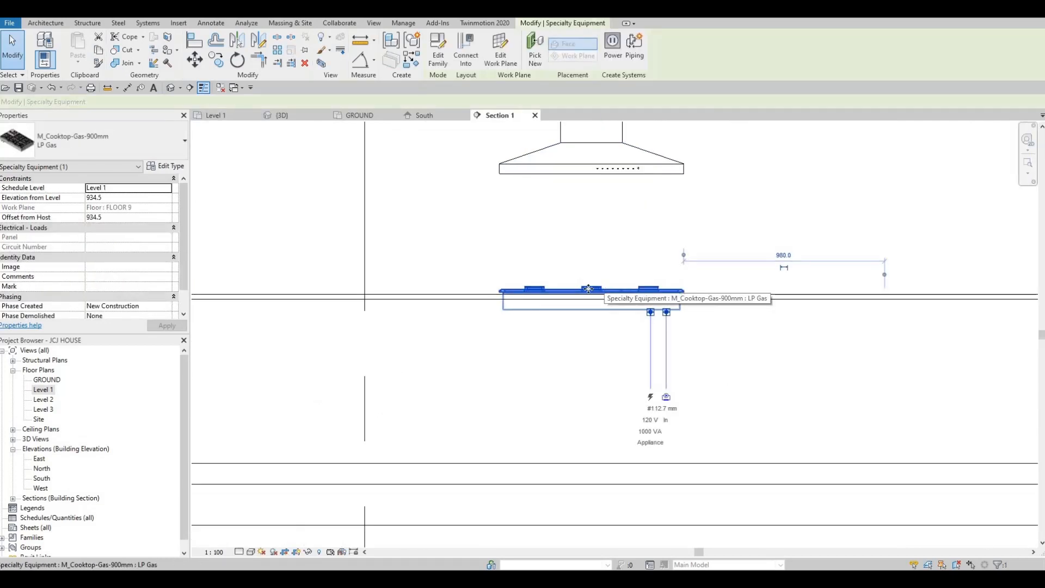
scroll(512, 289, "up", 5)
scroll(454, 291, "up", 2)
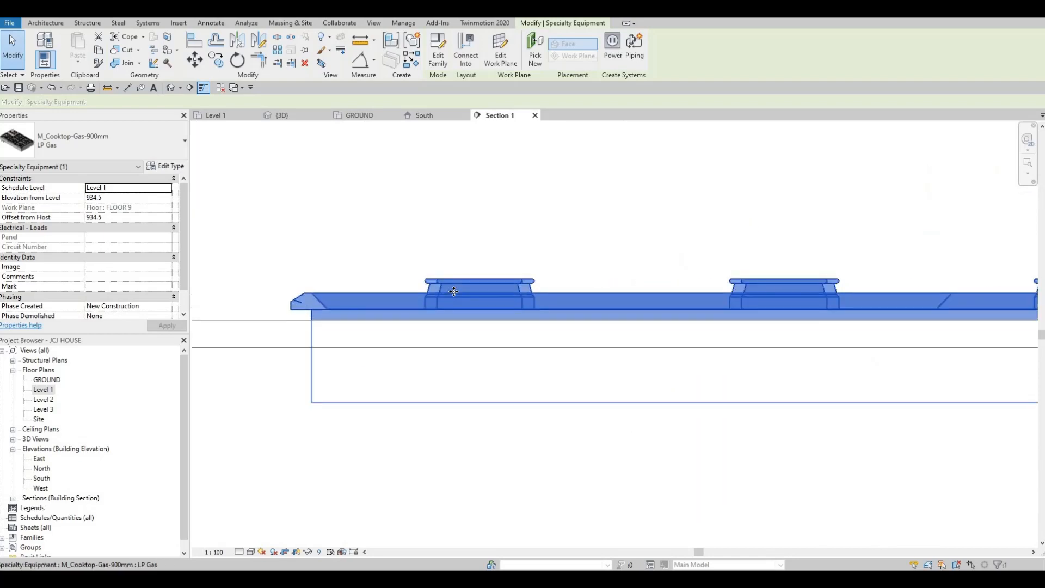
key("Down")
key("Down")
key("Down")
key("Down")
key("Down")
key("Down")
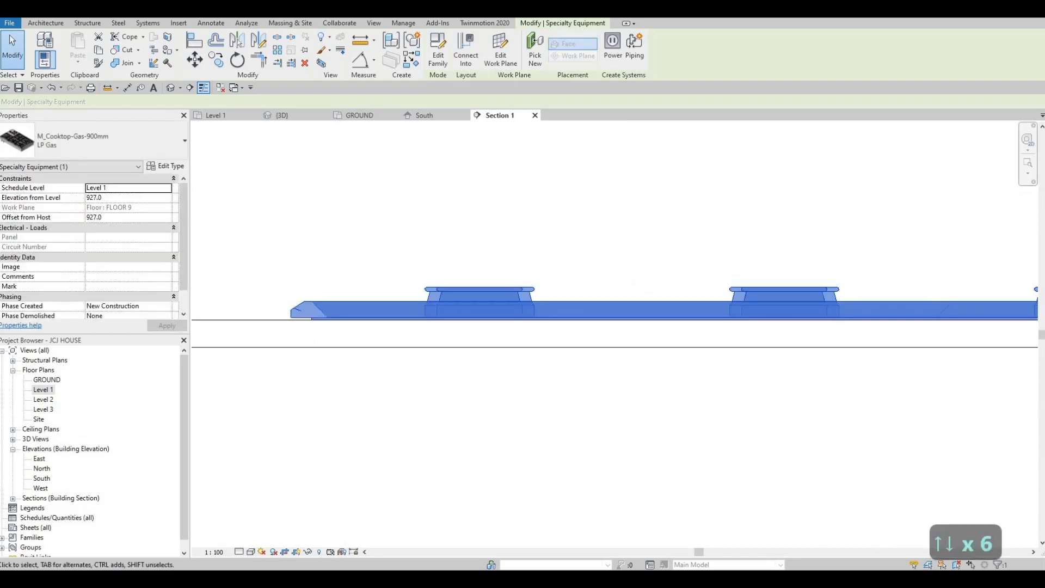
key("Escape")
key("Escape")
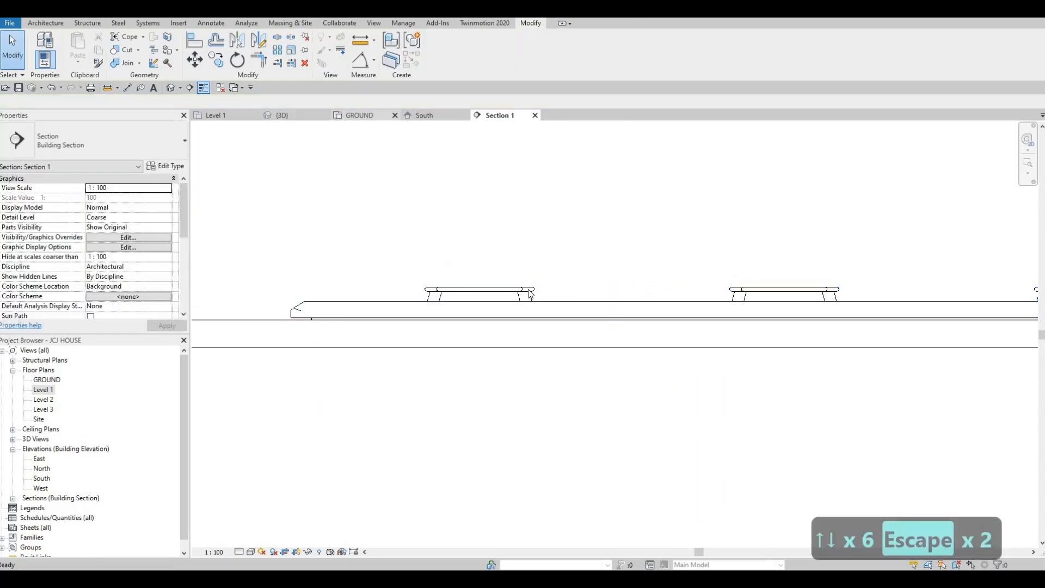
Inspect the cooktop's seating on the counter in the 3D view
left_click(360, 115)
left_click(283, 115)
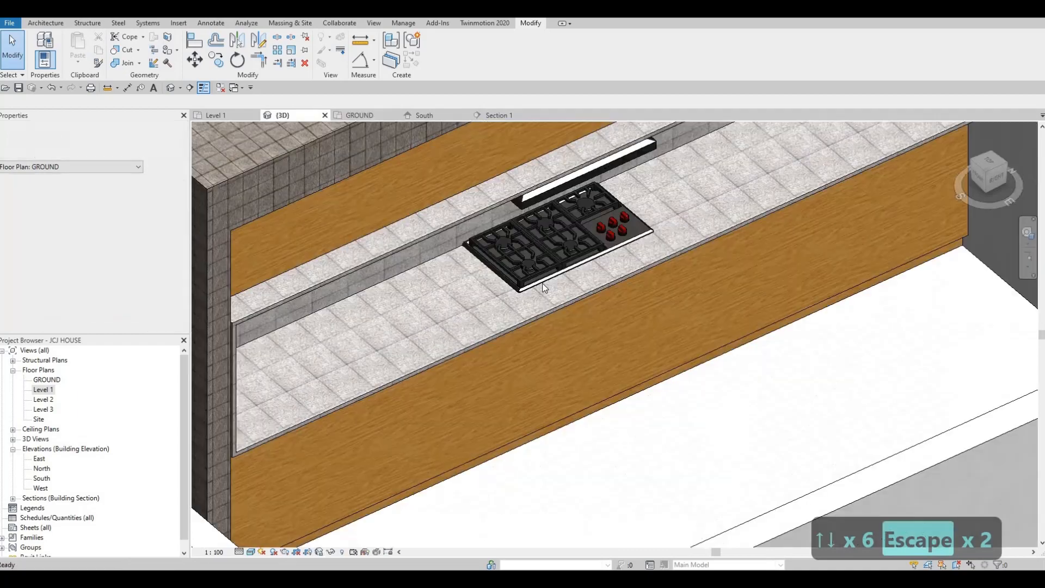
middle_click_drag(519, 238, 492, 218, "shift")
middle_click_drag(514, 538, 494, 355)
scroll(494, 355, "up", 3)
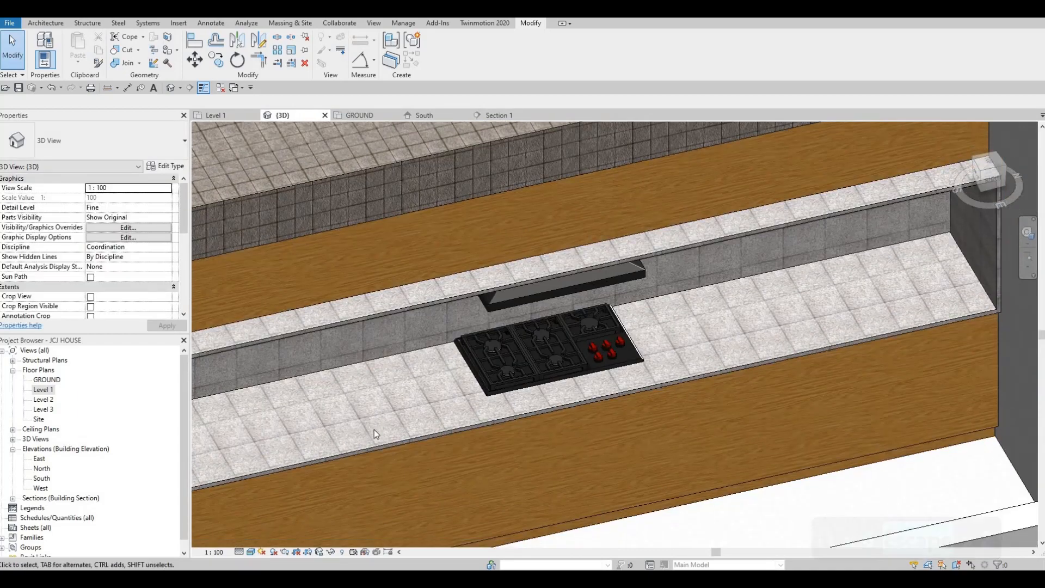
key("Escape")
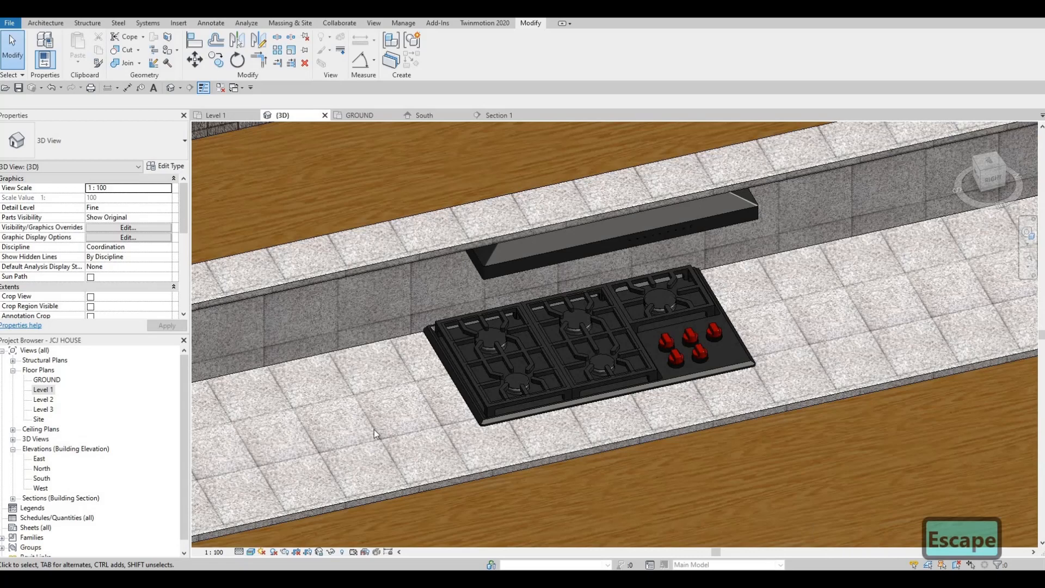
key("Escape")
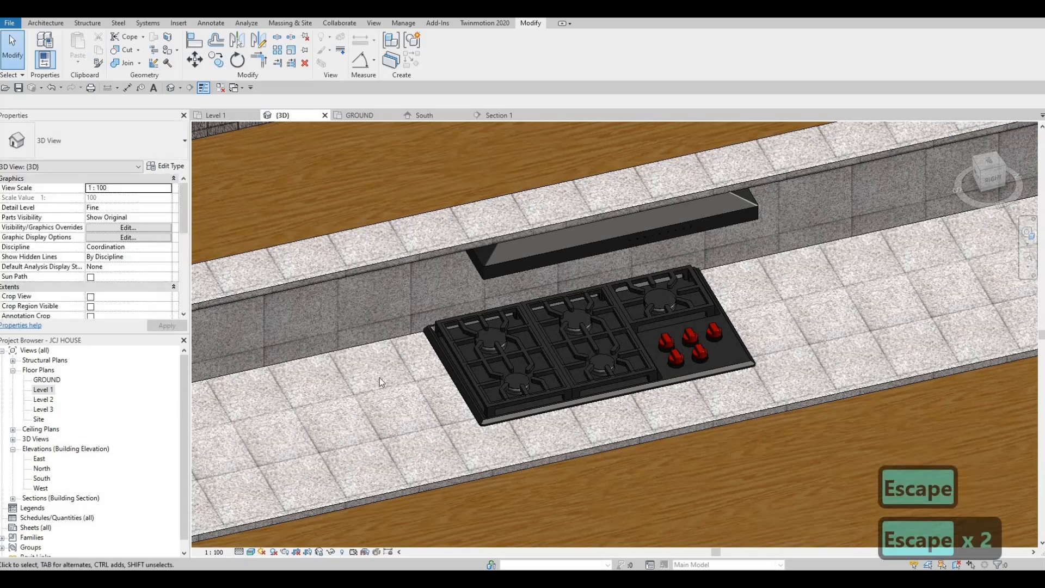
scroll(509, 313, "up", 2)
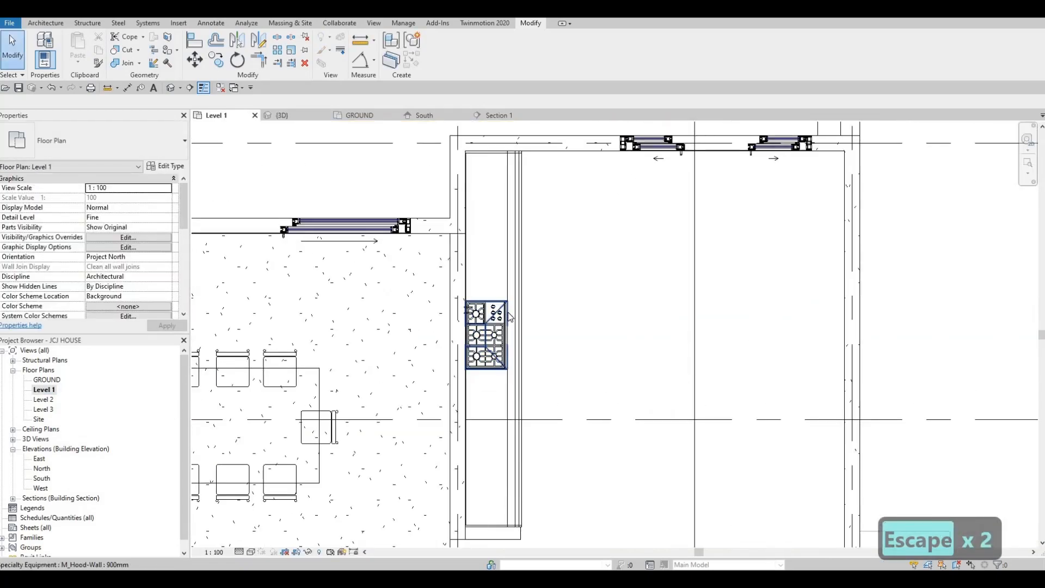
left_click(509, 315)
key("Right")
key("Right")
key("Right")
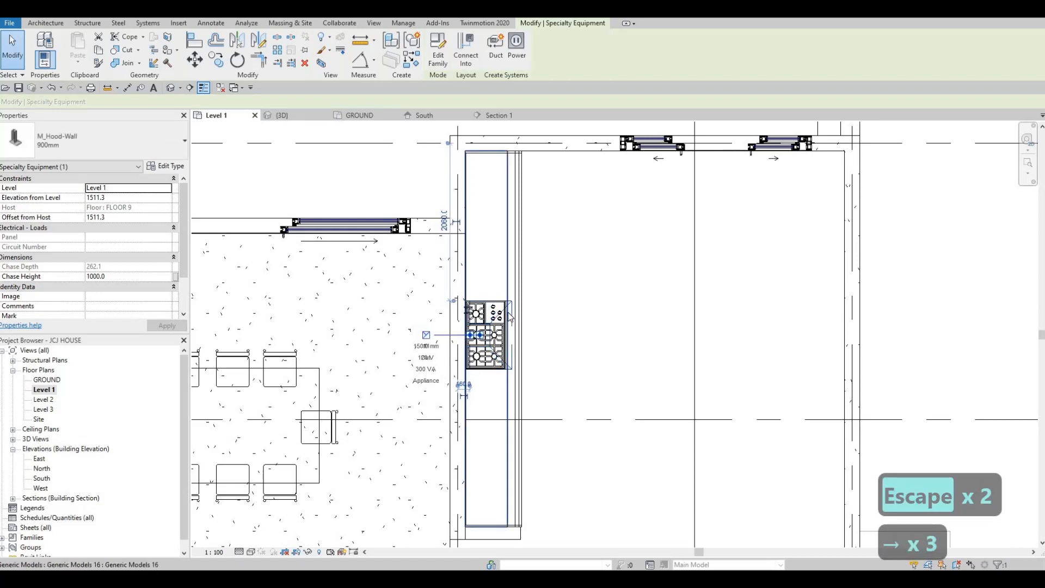
key("ctrl+z")
key("ctrl+z")
key("ctrl+z")
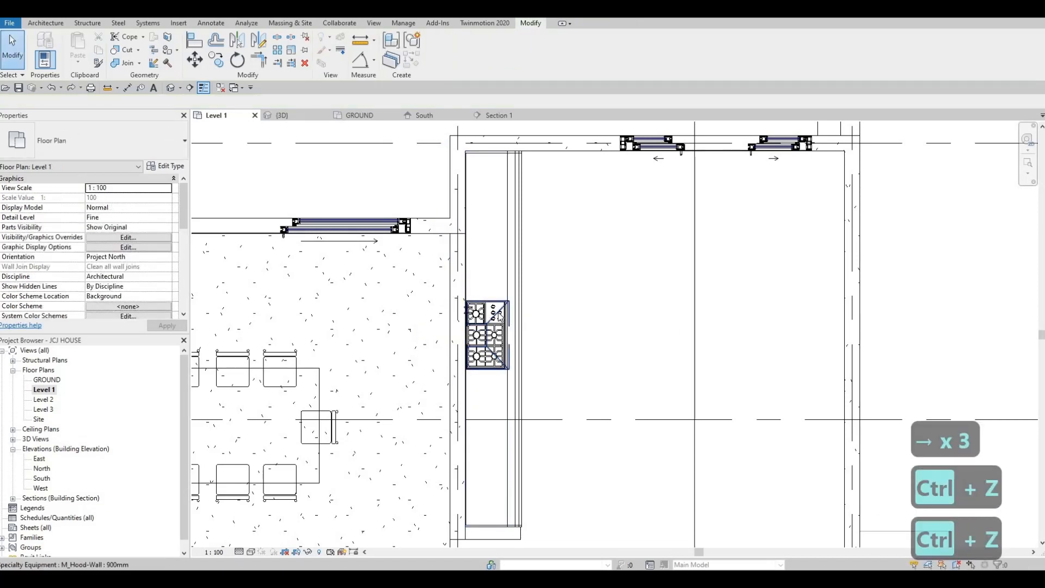
In the Level 1 plan, select the cooktop beneath the hood and nudge it slightly away from the back wall
scroll(506, 318, "up", 2)
scroll(506, 318, "up", 2)
key("Tab")
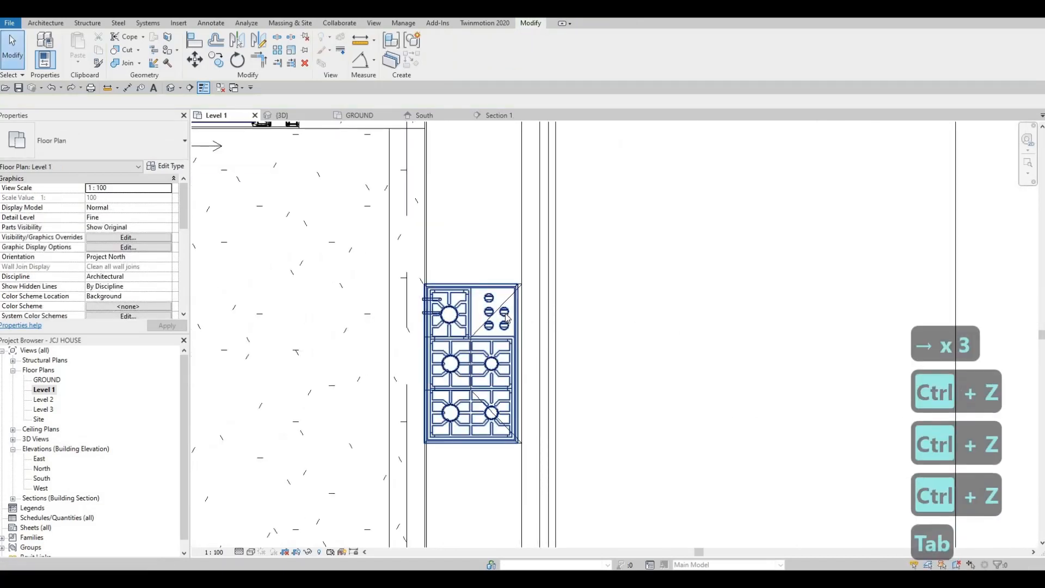
key("Tab")
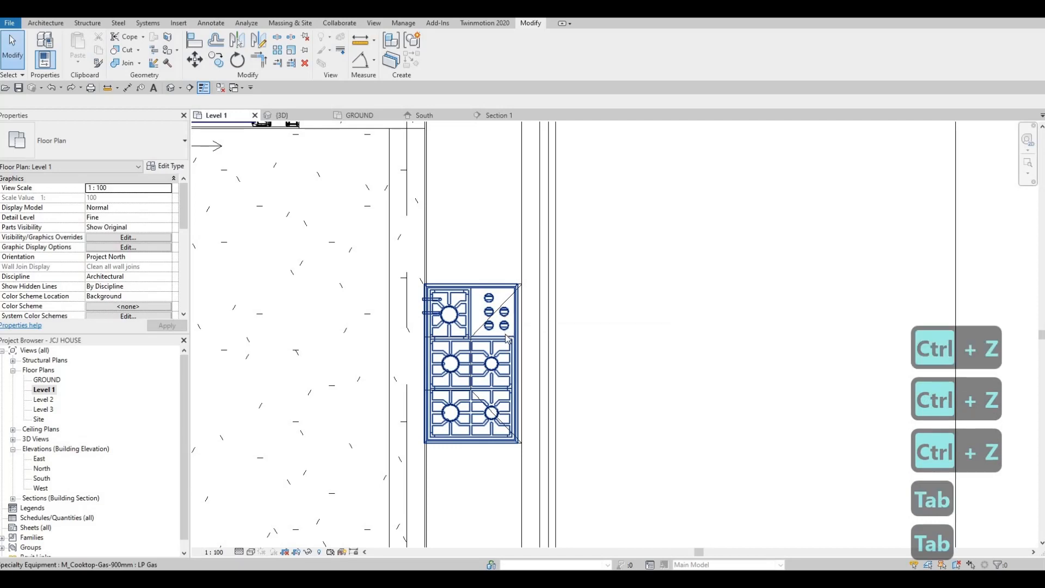
key("Caps_Lock")
key("Caps_Lock")
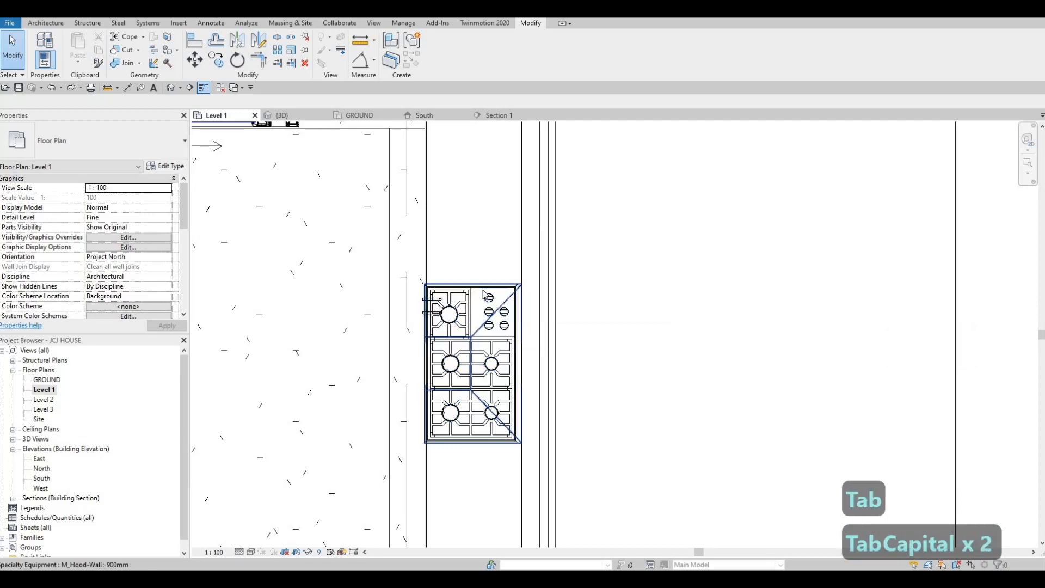
left_click(486, 310)
scroll(485, 302, "up", 1)
key("Escape")
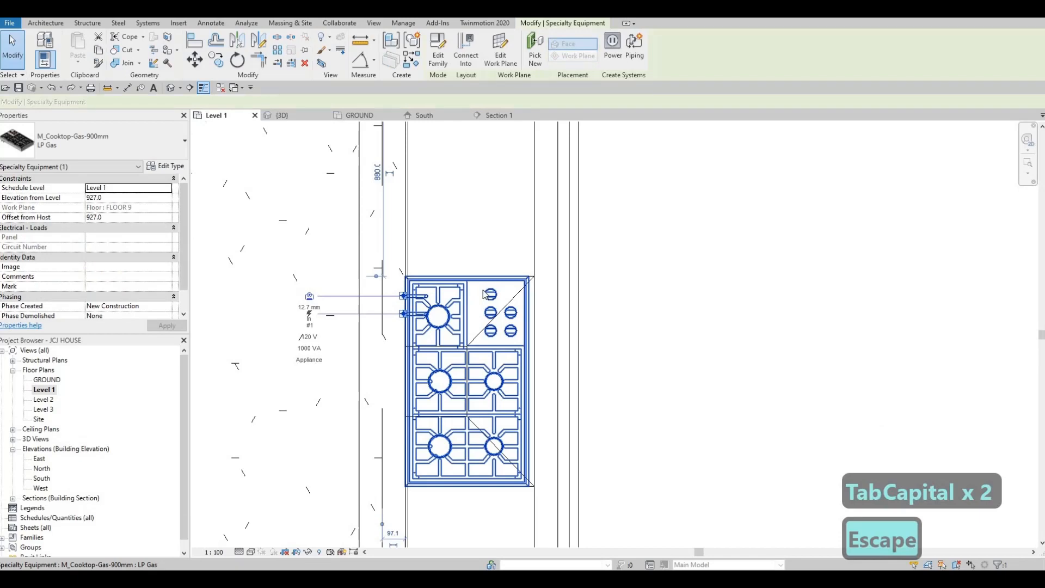
key("Right")
key("Right")
key("Right")
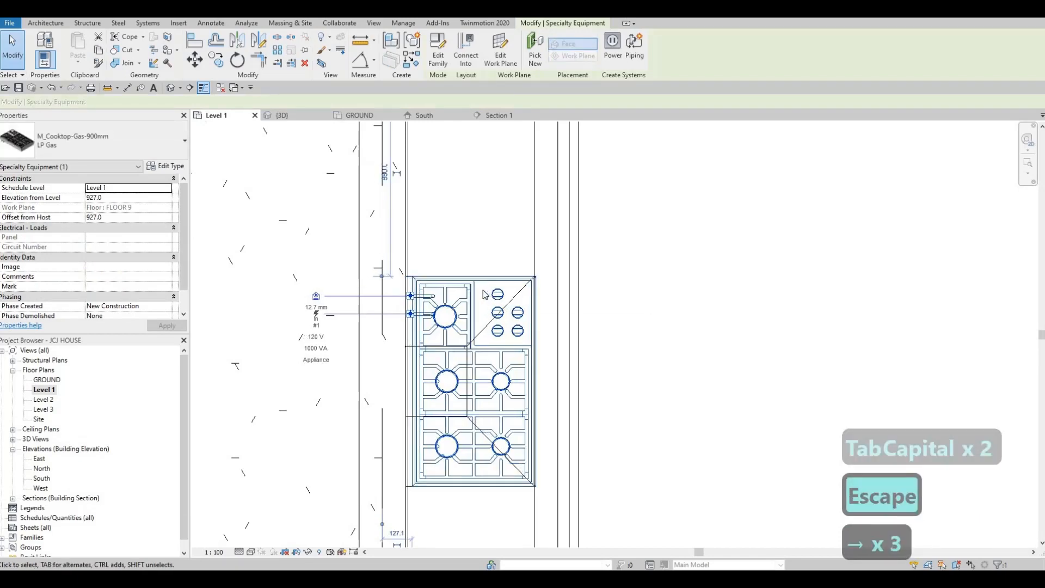
key("Right")
key("Escape")
key("Escape")
key("Escape")
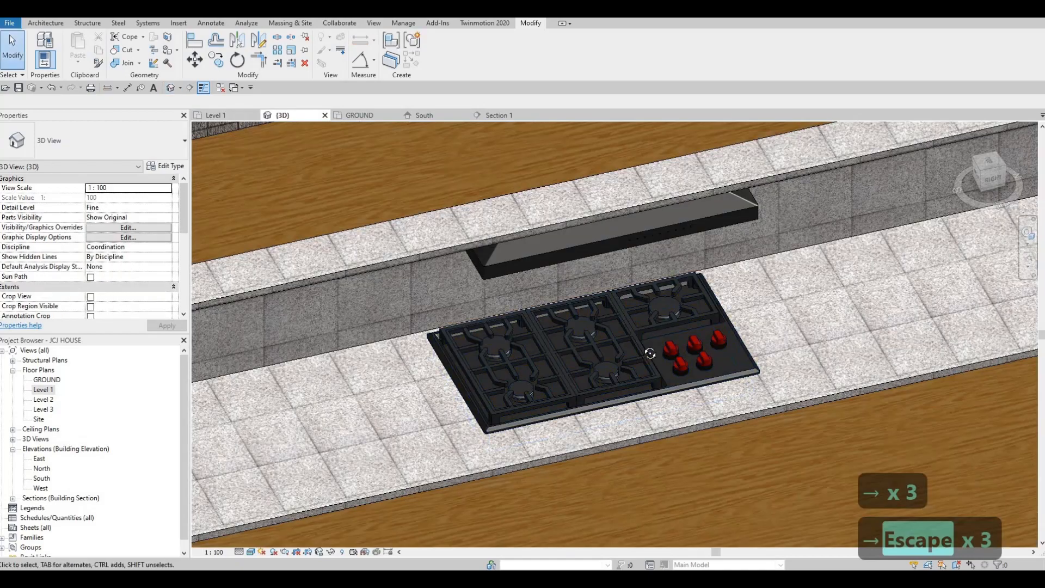
Examine the repositioned cooktop, hood and counter shelving from several angles in the 3D view
middle_click_drag(649, 354, 699, 349, "shift")
middle_click_drag(653, 218, 683, 426)
scroll(683, 426, "down", 3)
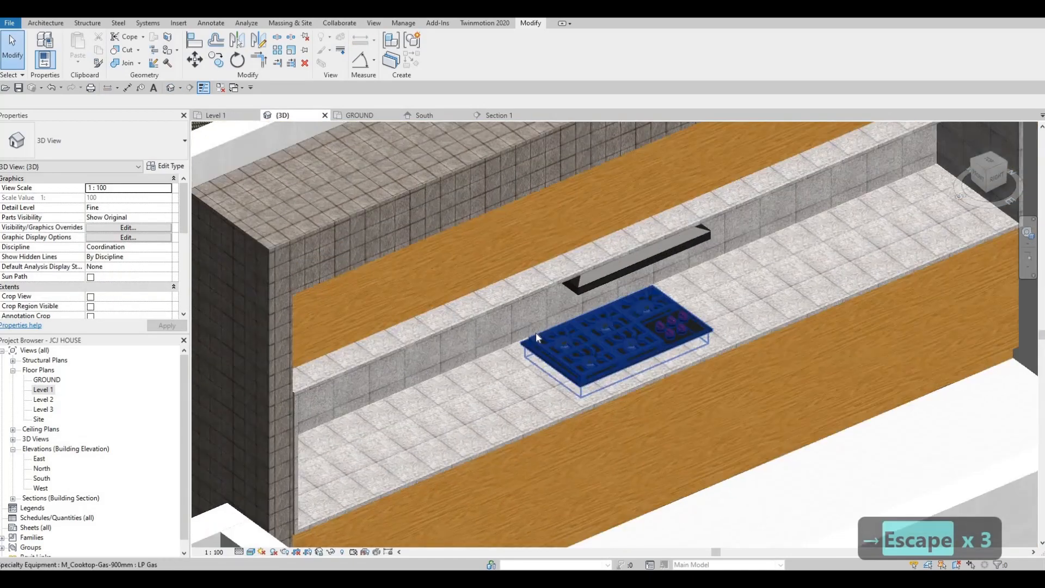
scroll(536, 332, "up", 5)
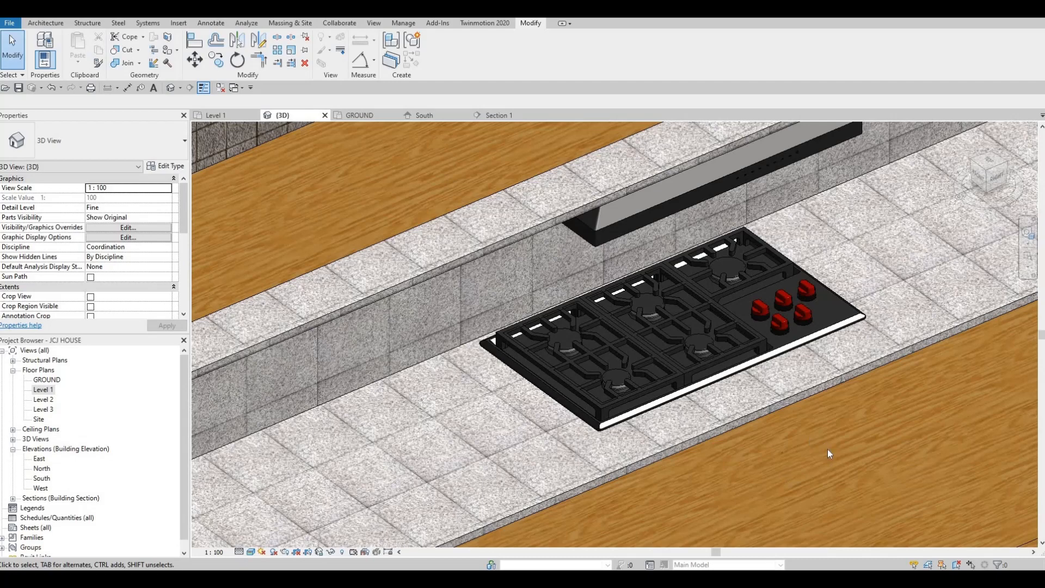
scroll(827, 449, "down", 6)
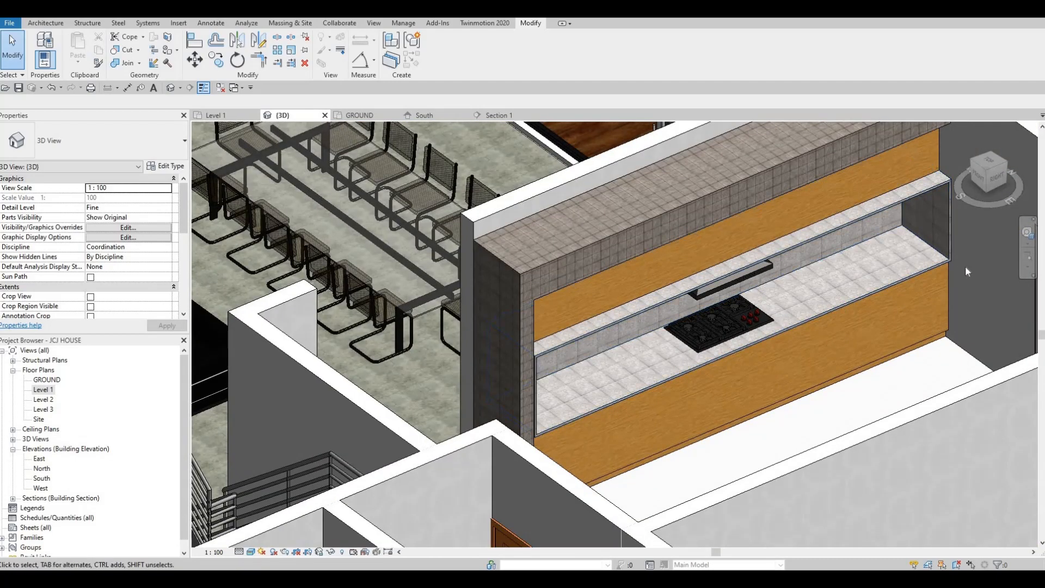
scroll(947, 278, "up", 2)
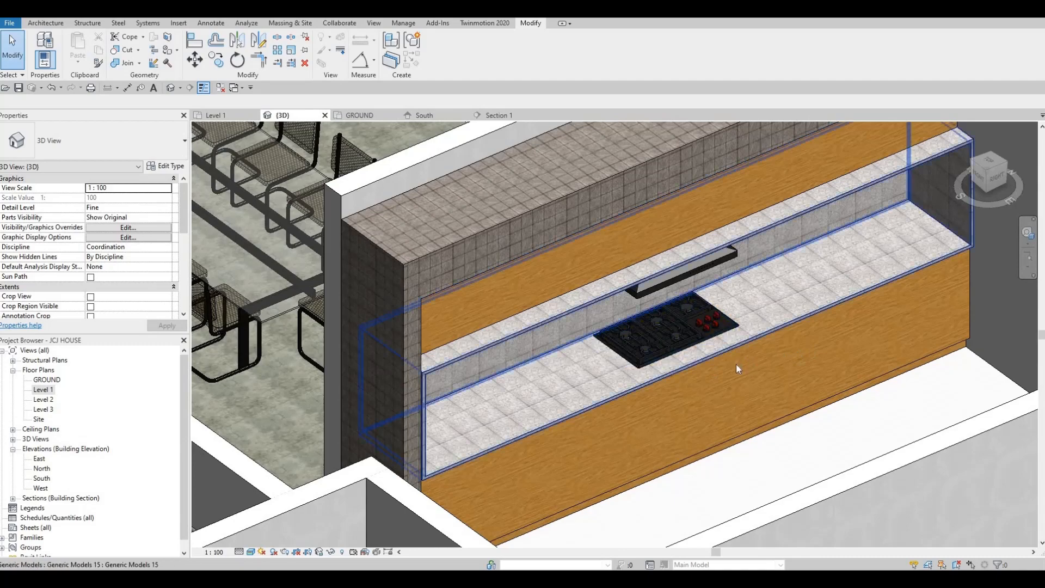
scroll(772, 359, "down", 2)
scroll(675, 370, "up", 4)
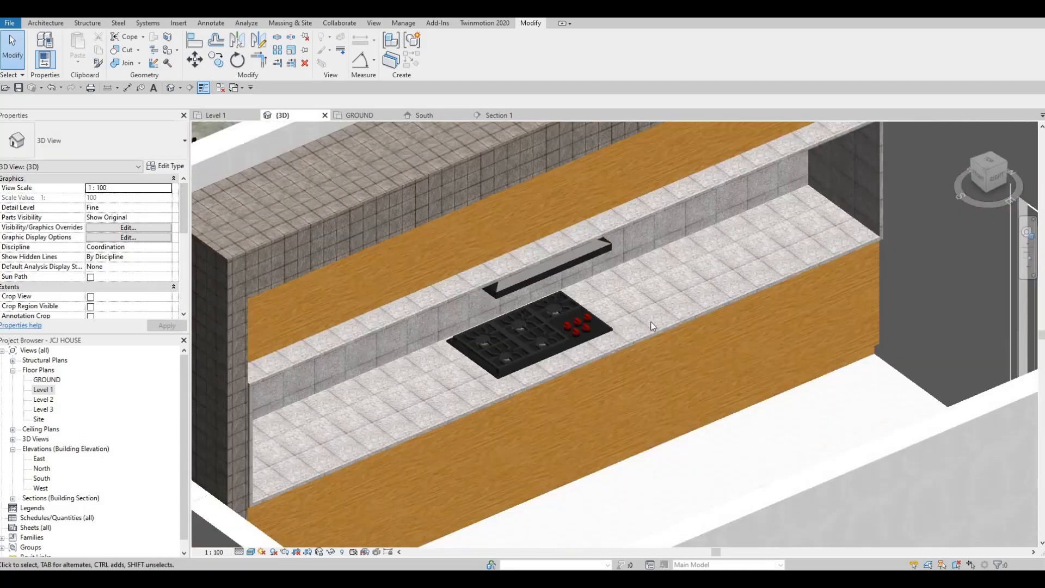
scroll(651, 321, "down", 3)
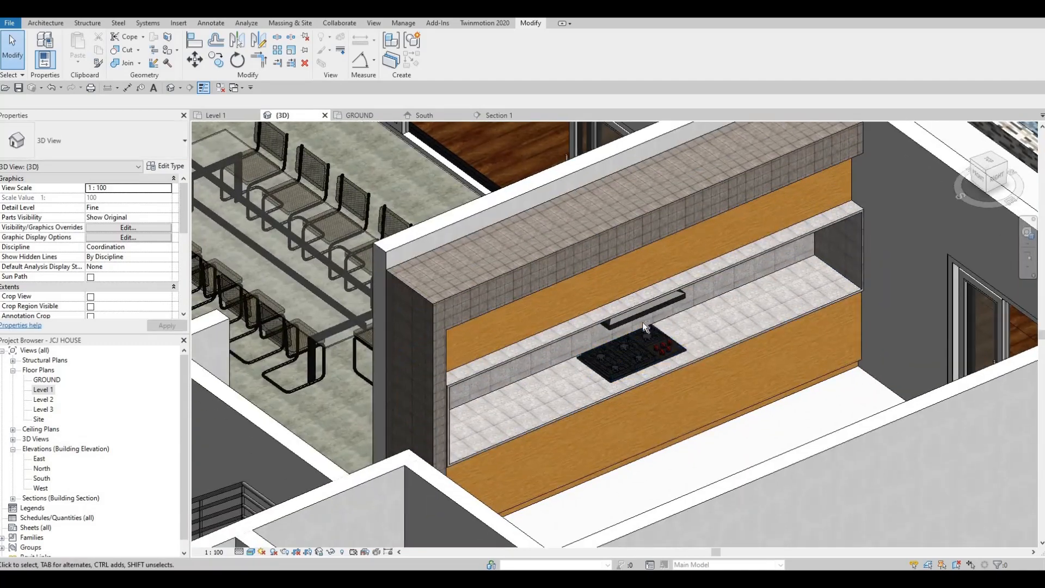
middle_click_drag(642, 322, 691, 470, "shift")
middle_click_drag(672, 396, 701, 493)
scroll(590, 367, "up", 2)
middle_click_drag(626, 498, 613, 444)
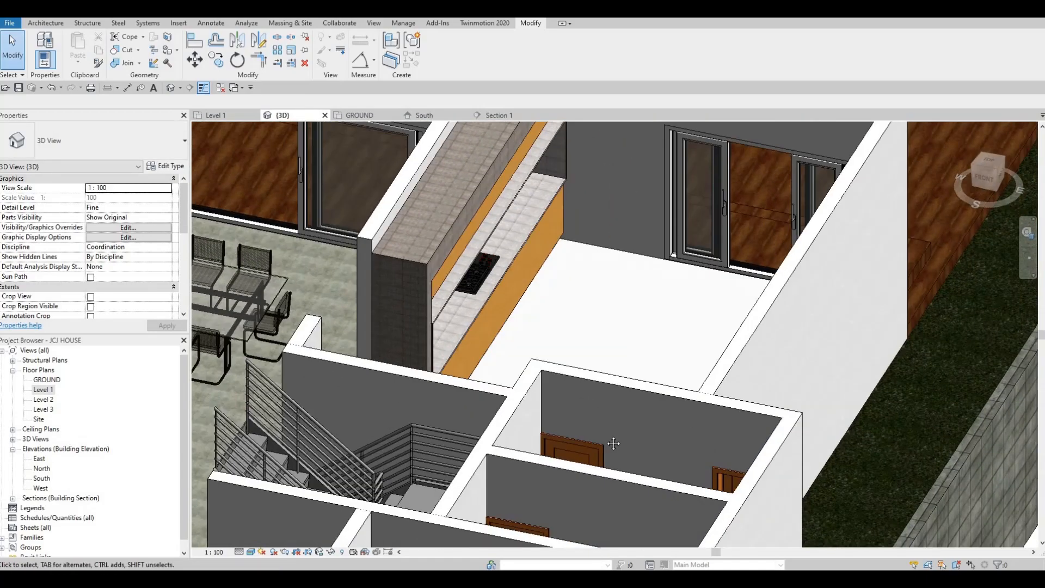
middle_click_drag(527, 404, 514, 358)
scroll(560, 462, "down", 1)
scroll(513, 359, "up", 2)
scroll(514, 361, "up", 2)
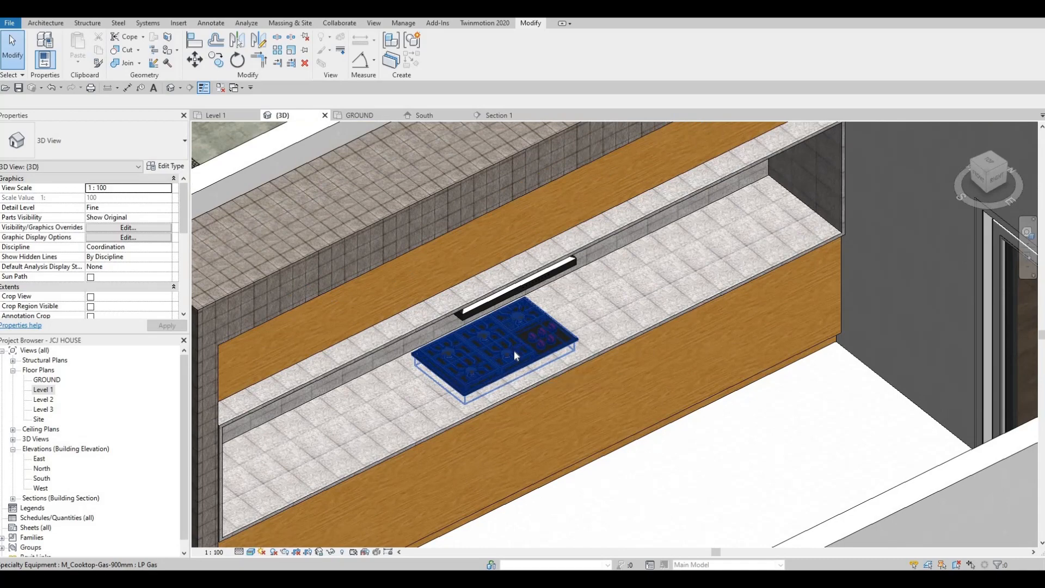
scroll(514, 350, "down", 3)
middle_click_drag(501, 353, 315, 347, "shift")
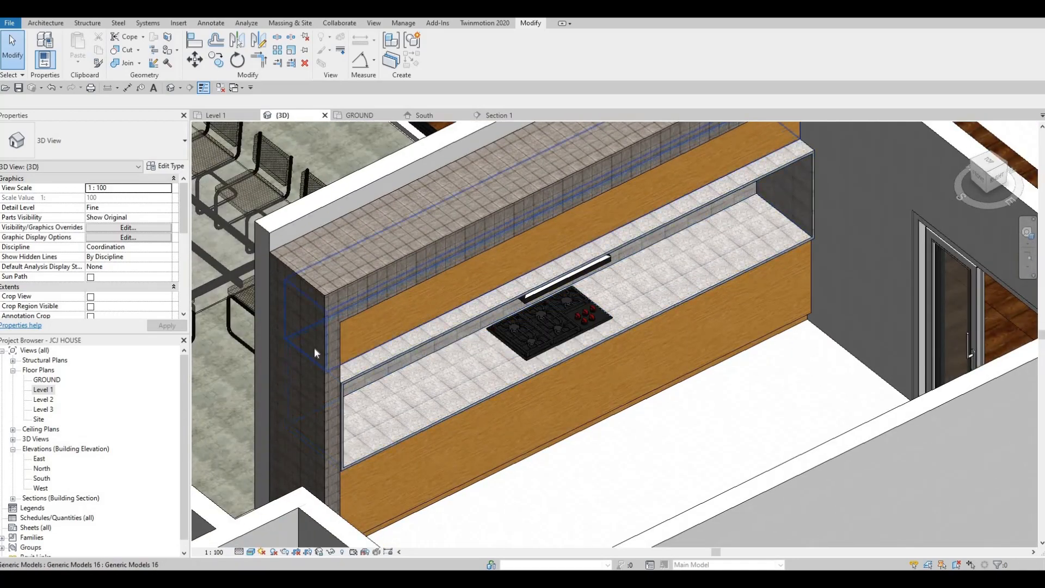
In Section 1, edit the counter shelving's in-place extrusion sketch and nudge its left edge rightward to shorten it, then finish the sketch
left_click(500, 116)
scroll(448, 317, "down", 6)
middle_click_drag(493, 306, 492, 327)
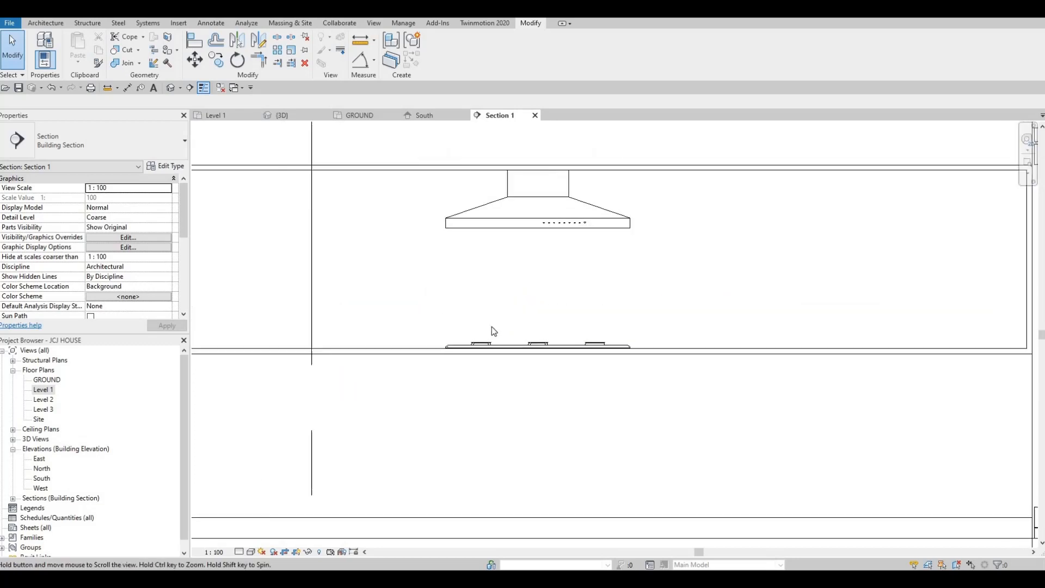
scroll(491, 326, "down", 4)
scroll(305, 212, "up", 3)
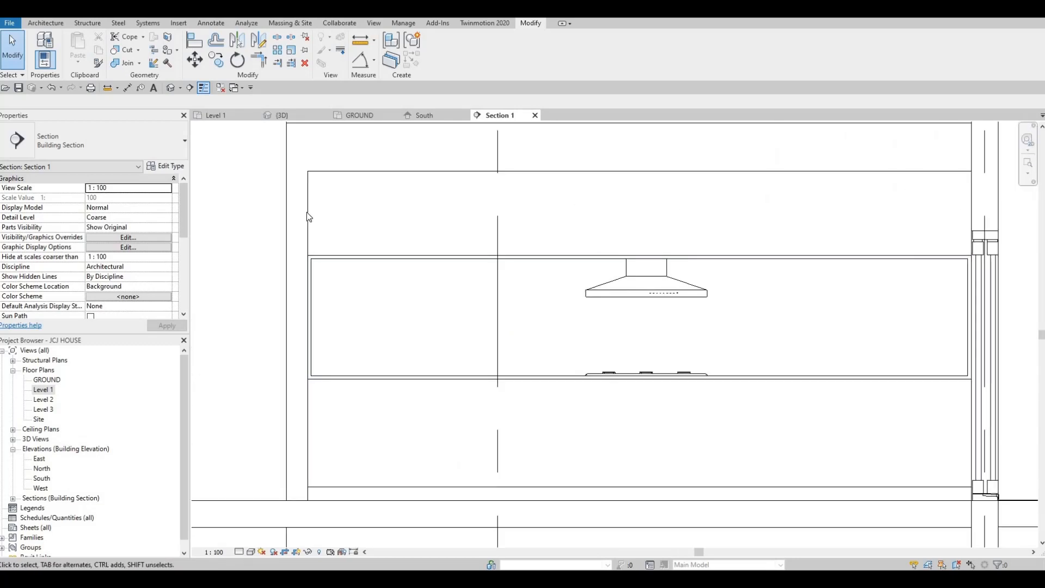
left_click(308, 216)
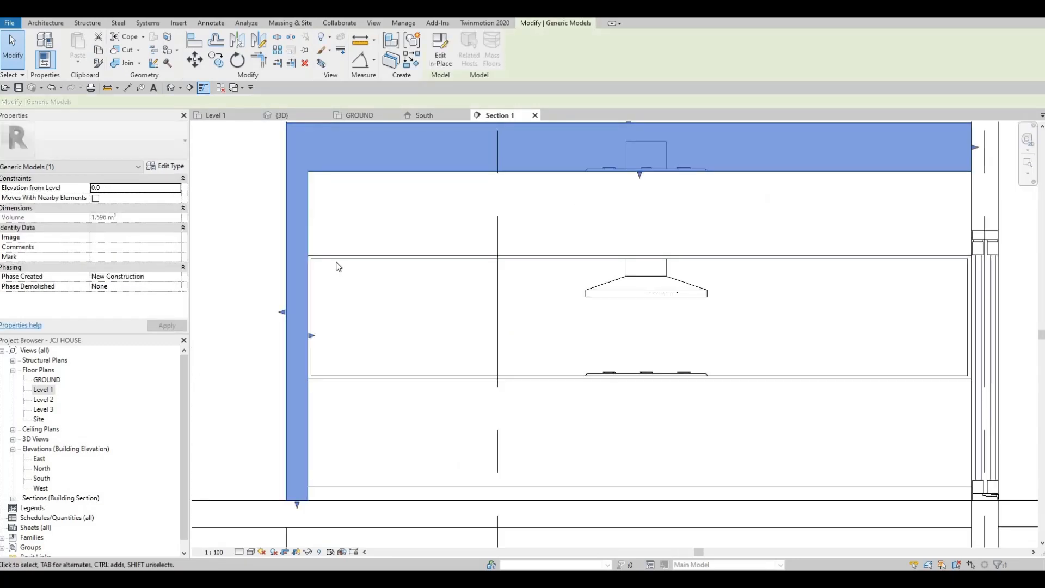
key("Escape")
left_click(317, 313)
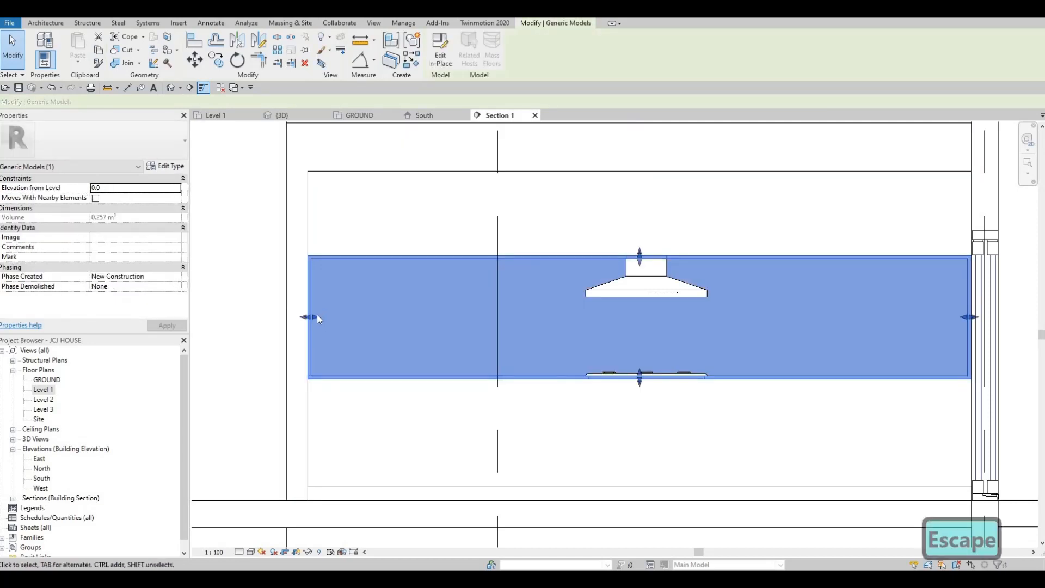
left_click(441, 59)
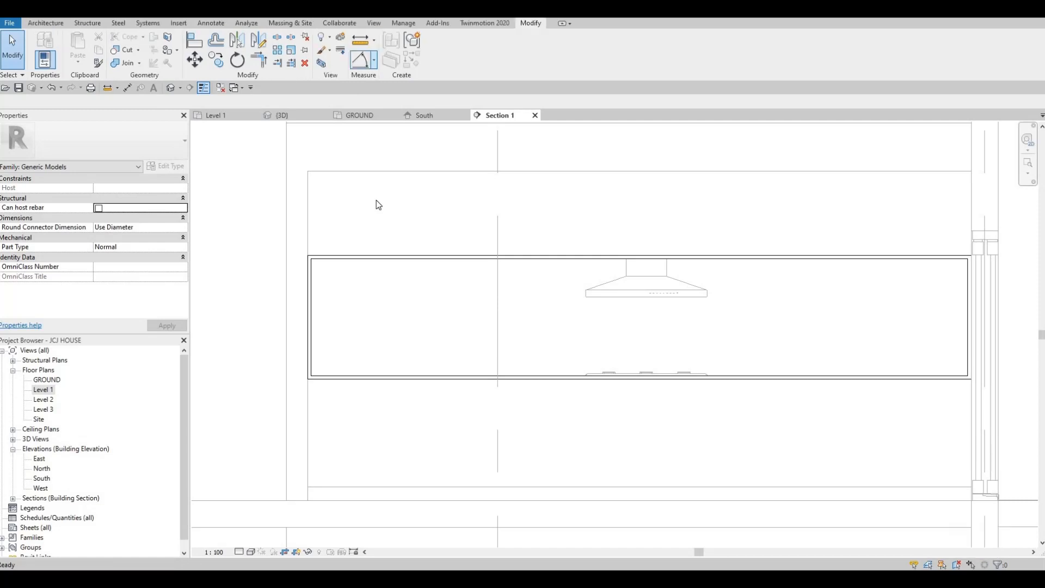
left_click(396, 258)
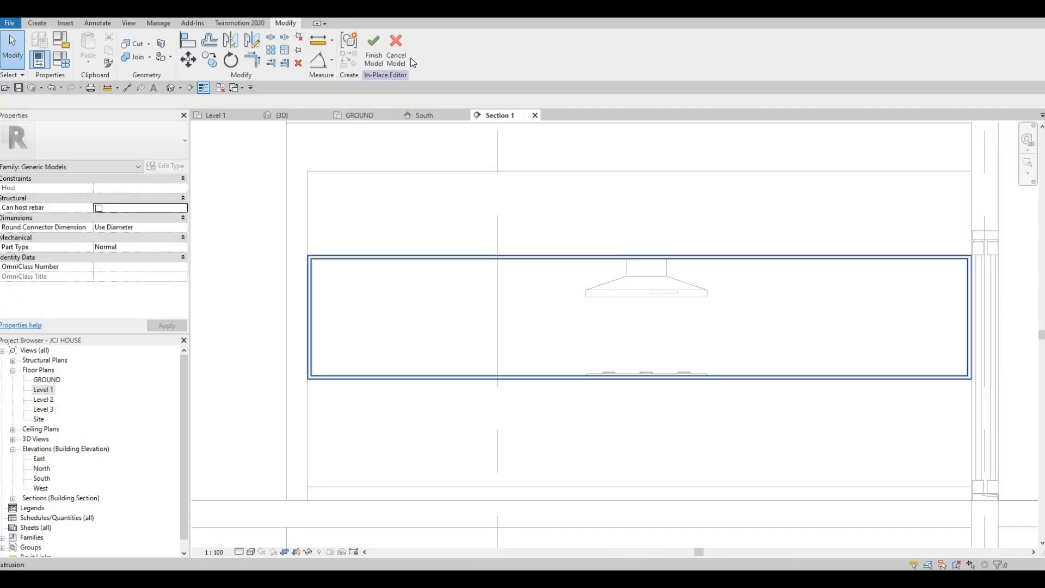
left_click(338, 263)
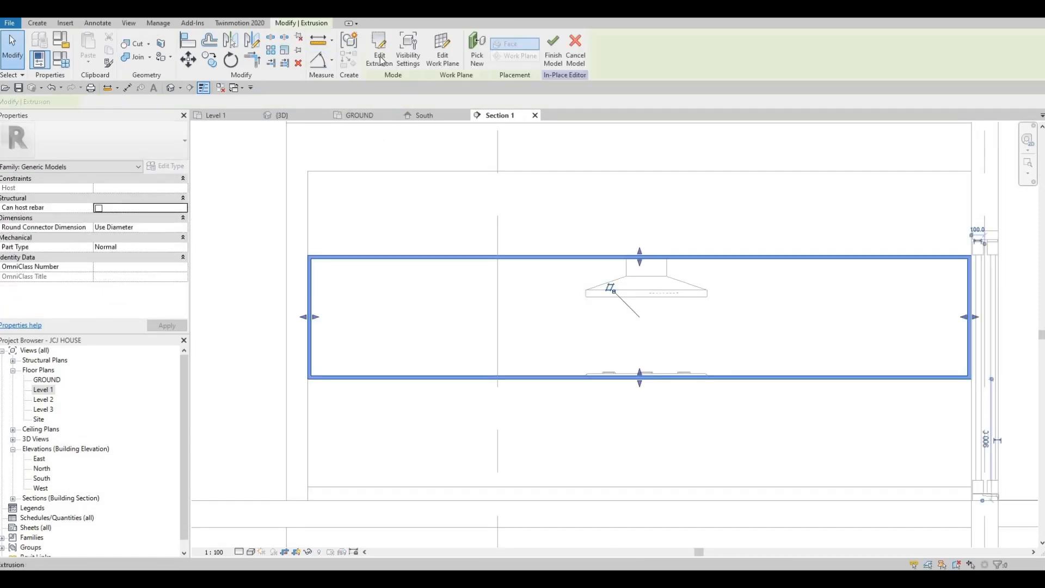
left_click(307, 276, "ctrl")
scroll(305, 256, "up", 2)
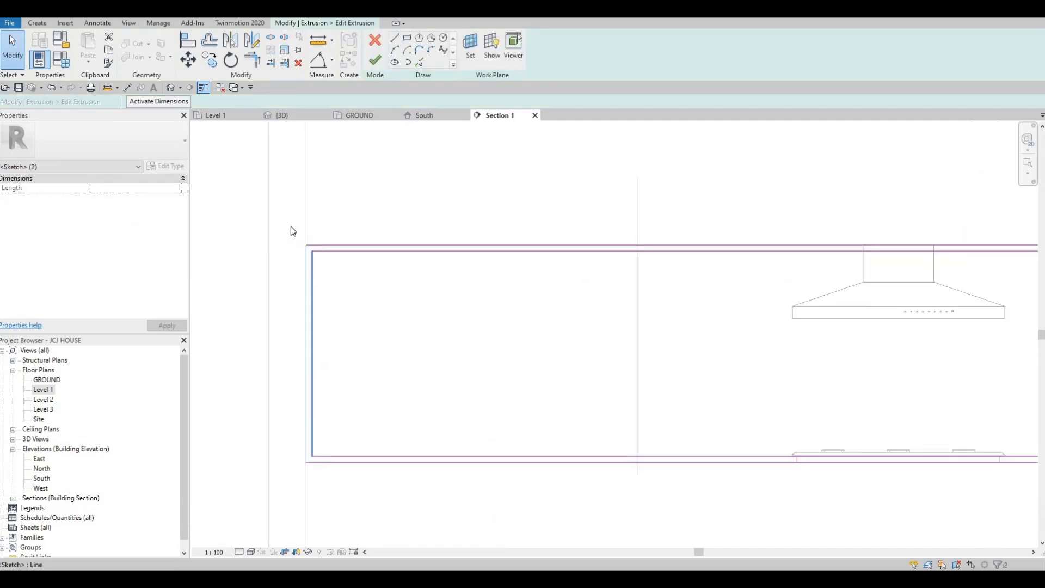
key("Escape")
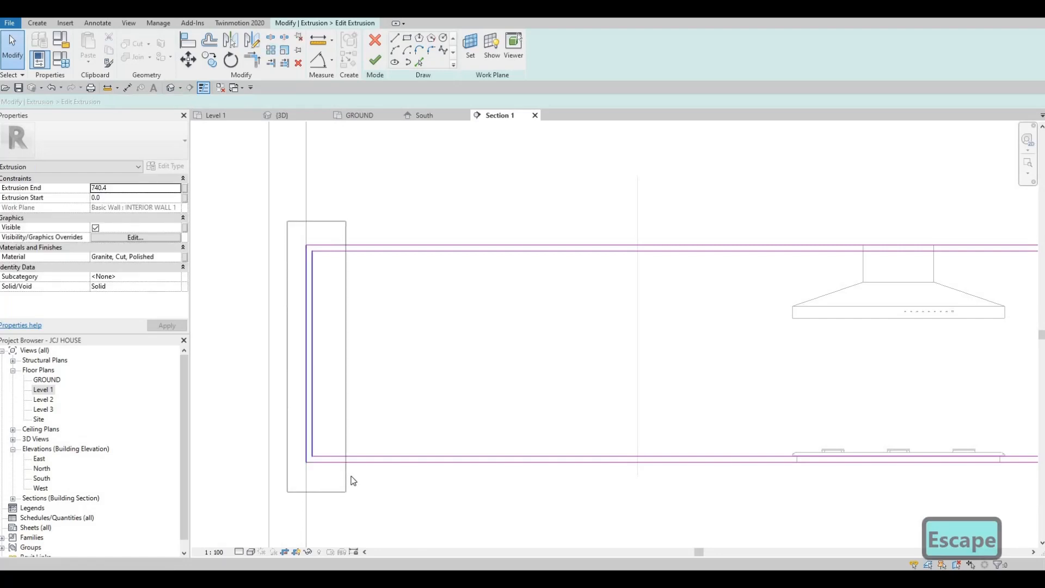
key("ctrl+Left")
key("Right")
key("Right")
key("Right")
key("Right")
key("Right")
key("Right")
key("Right")
key("Right")
key("Right")
key("Right")
key("Right")
key("Right")
key("Right")
key("Right")
key("Right")
key("Right")
key("Right")
key("Right")
key("Right")
key("Right")
key("Right")
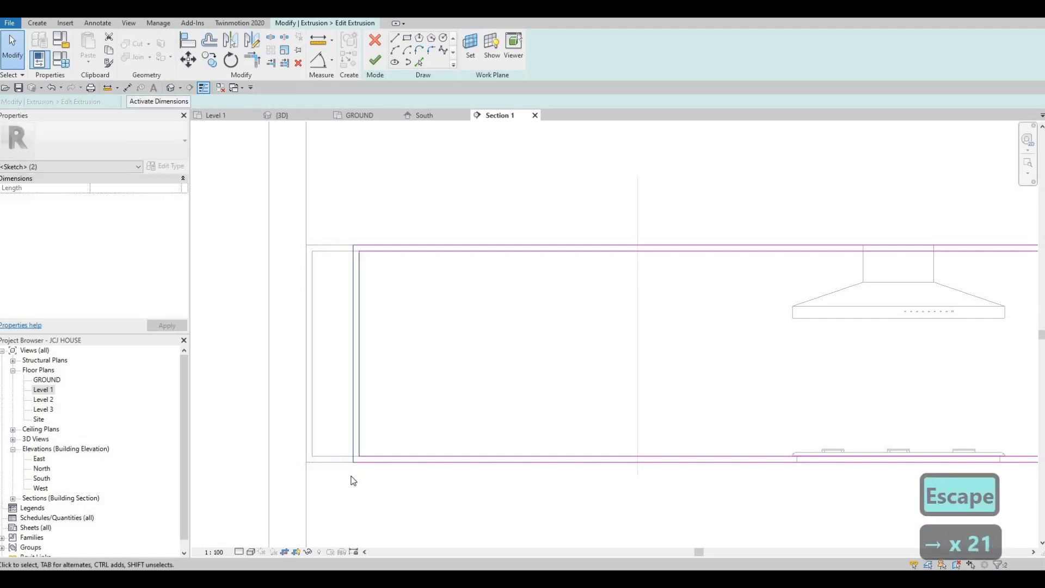
key("Right")
key("Right")
key("Right")
key("Right")
key("Right")
key("Right")
key("Right")
key("Right")
key("Right")
key("Right")
key("Right")
key("Right")
key("Right")
key("Right")
key("Right")
key("Right")
key("Right")
key("Right")
key("Right")
key("Right")
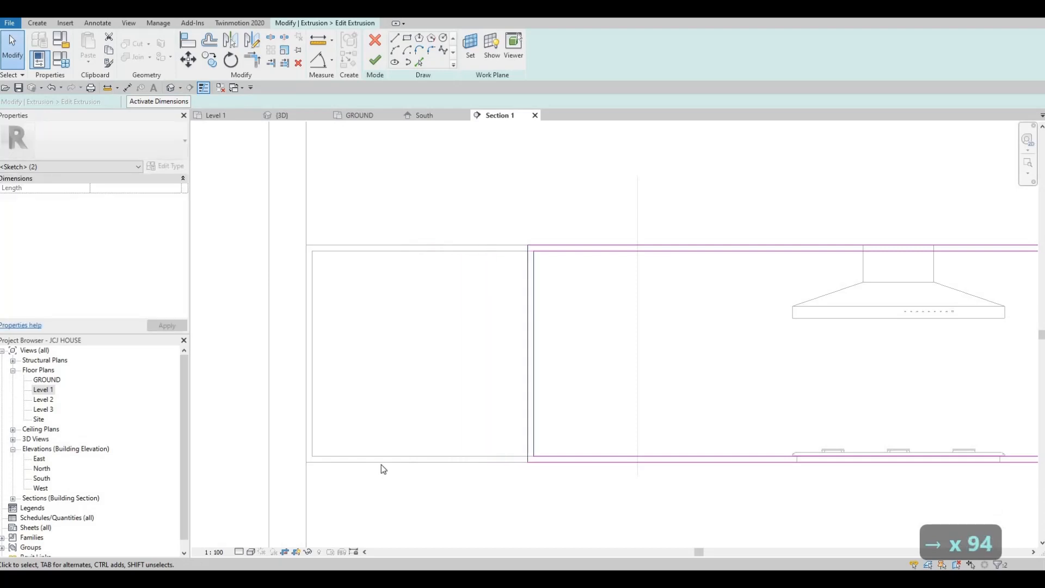
scroll(629, 325, "down", 5)
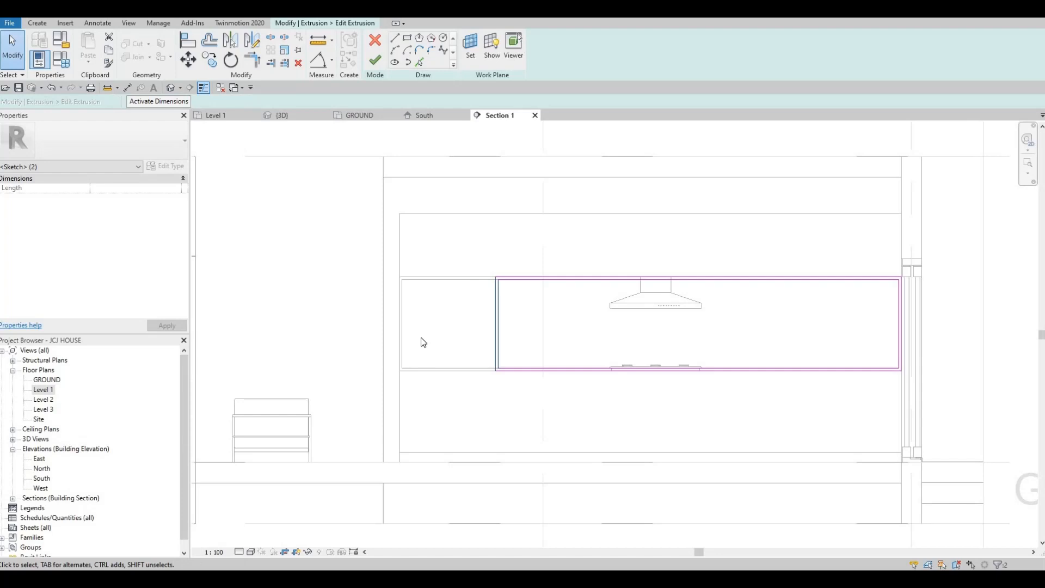
scroll(392, 302, "up", 1)
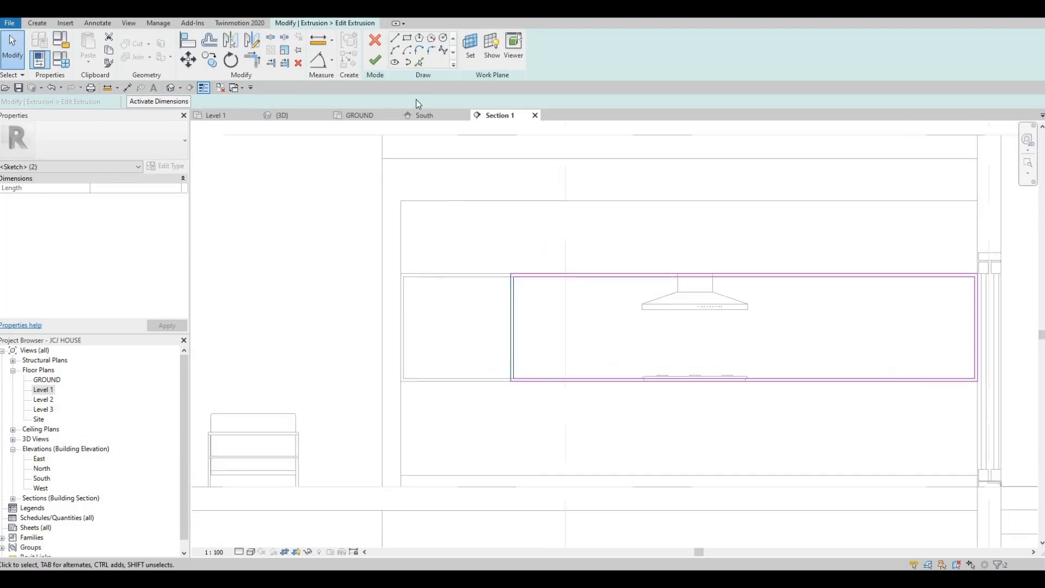
left_click(373, 61)
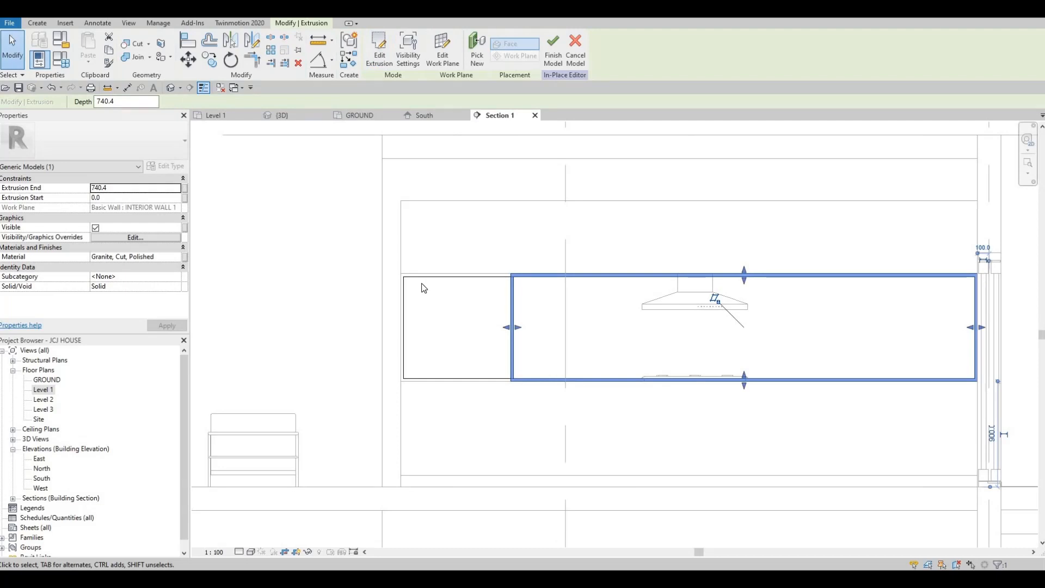
Edit the back panel extrusion's sketch and move its left edge to line up with the shortened shelving, then exit the in-place editor
scroll(422, 283, "up", 2)
key("Escape")
left_click(683, 309)
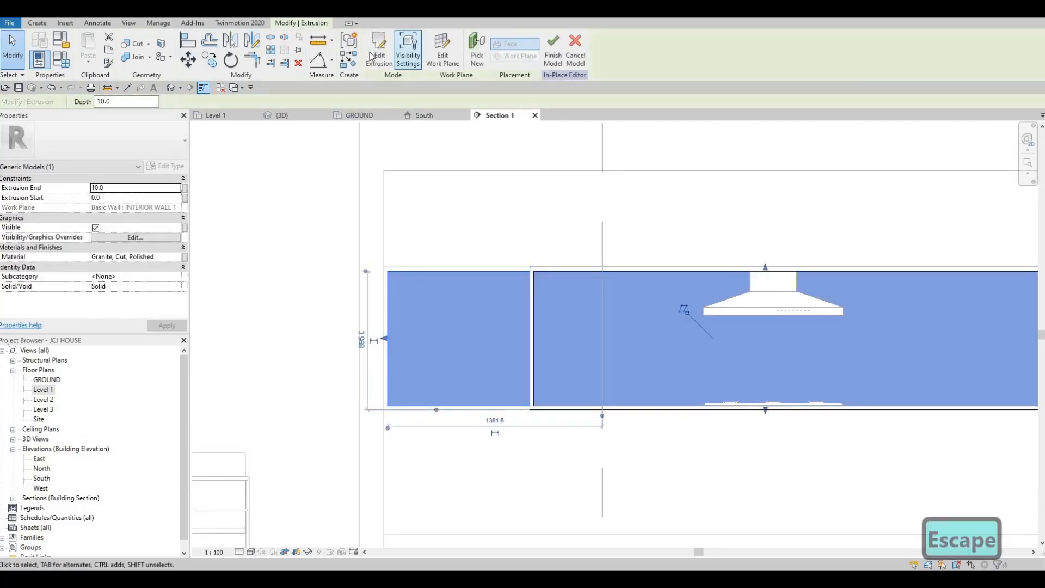
double_click(390, 298)
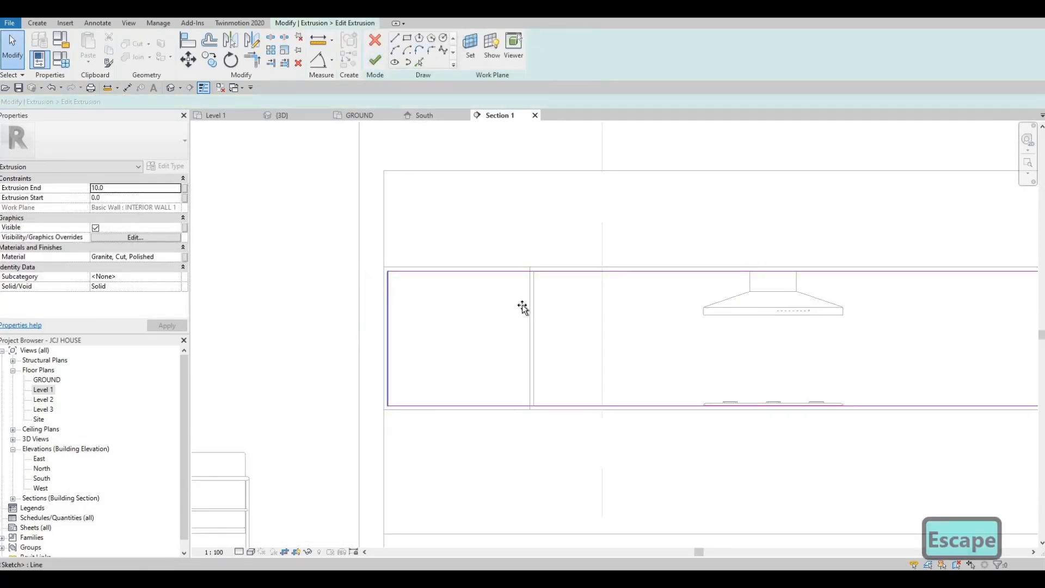
left_click_drag(521, 304, 536, 305)
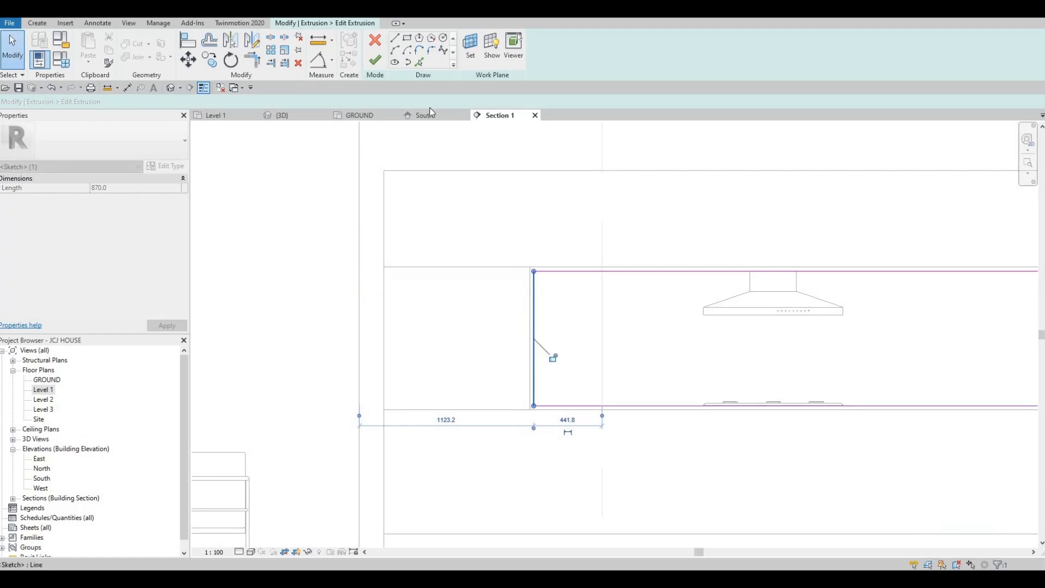
key("Escape")
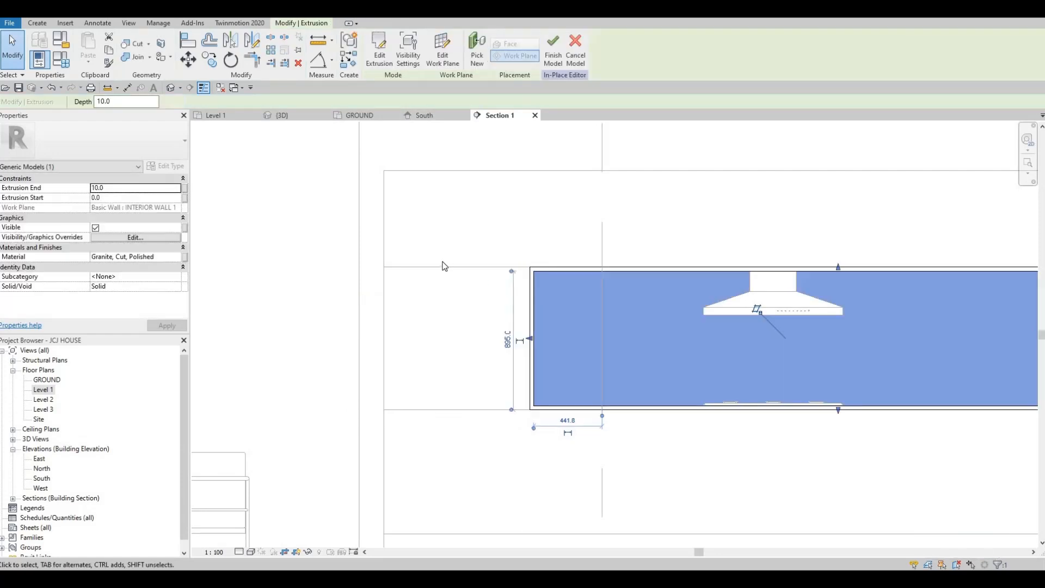
key("Escape")
key("Escape")
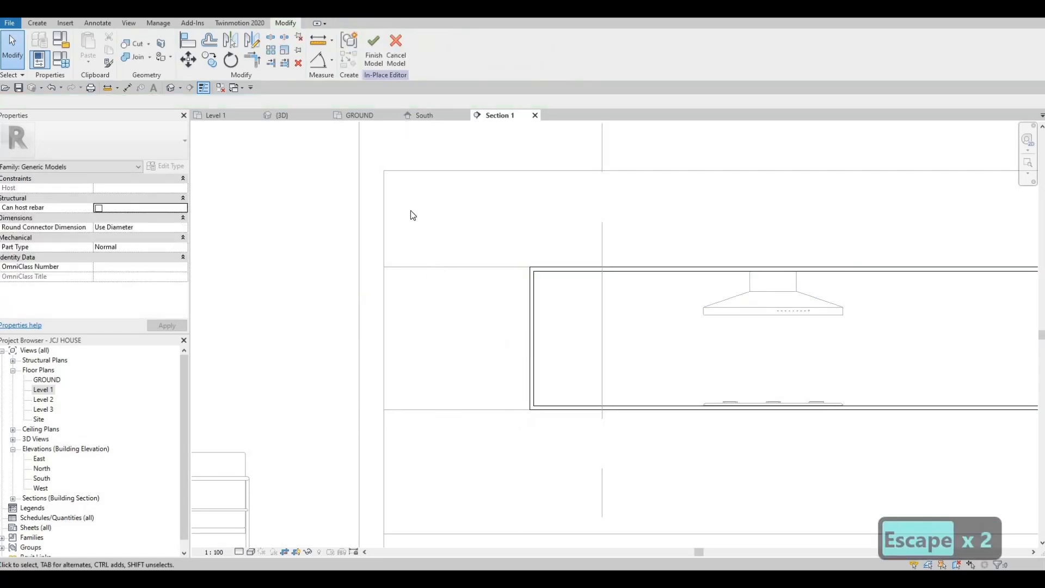
Drag the upper wall block's left end handle rightward to meet the shortened shelving
left_click(385, 218)
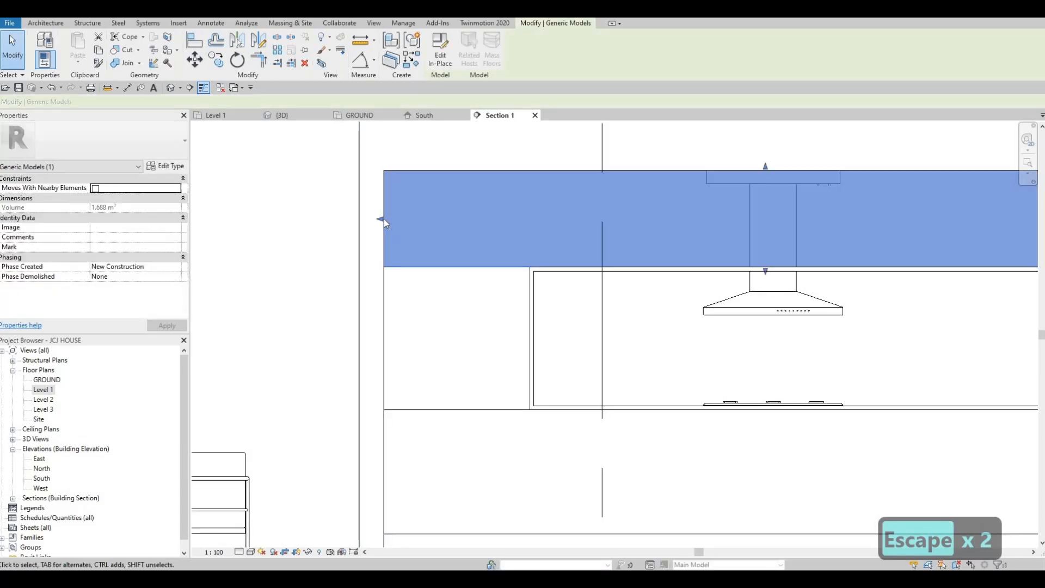
left_click_drag(478, 219, 529, 218)
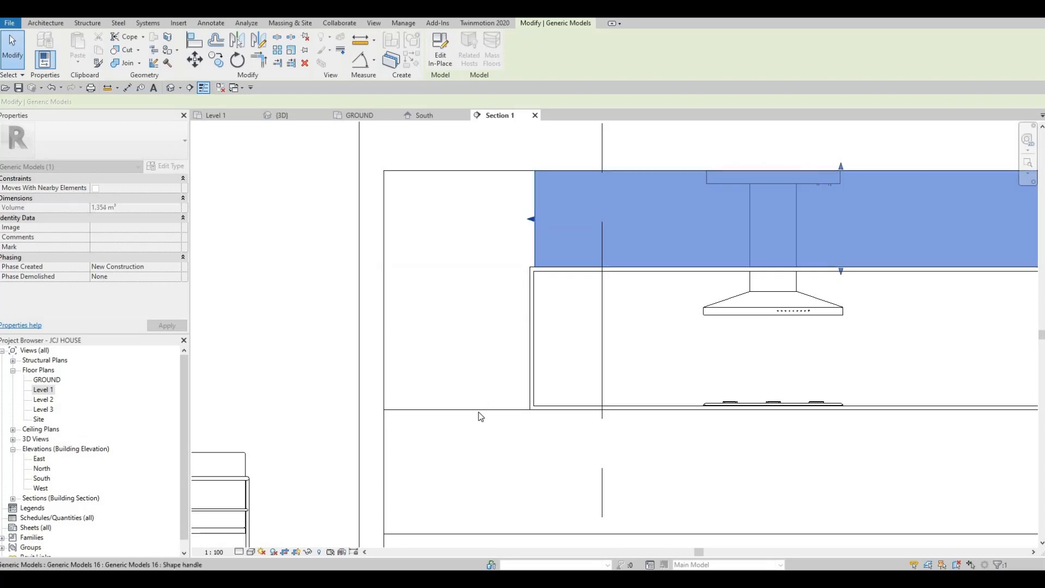
key("Escape")
left_click(418, 438)
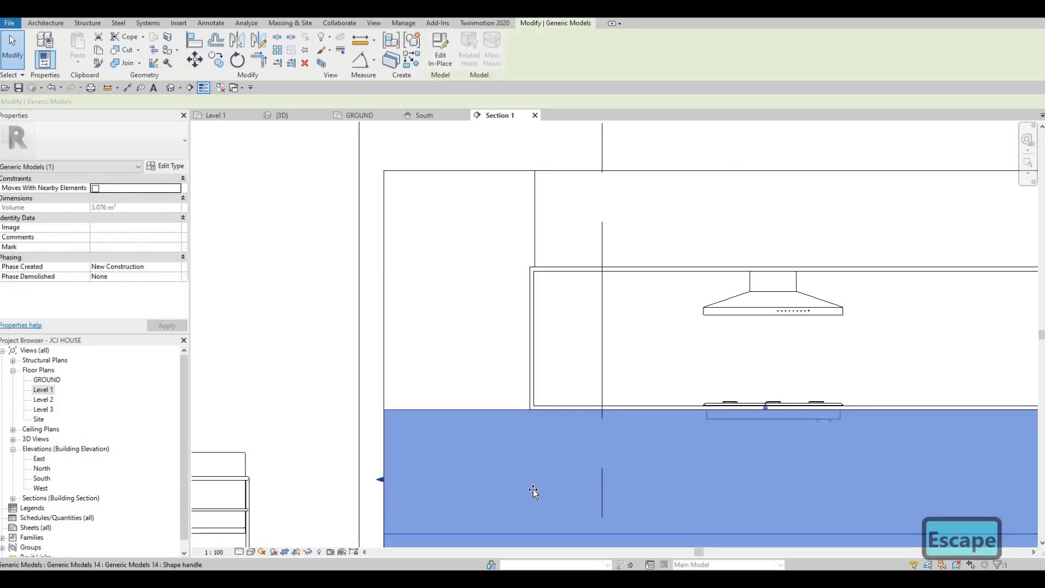
key("Escape")
key("Escape")
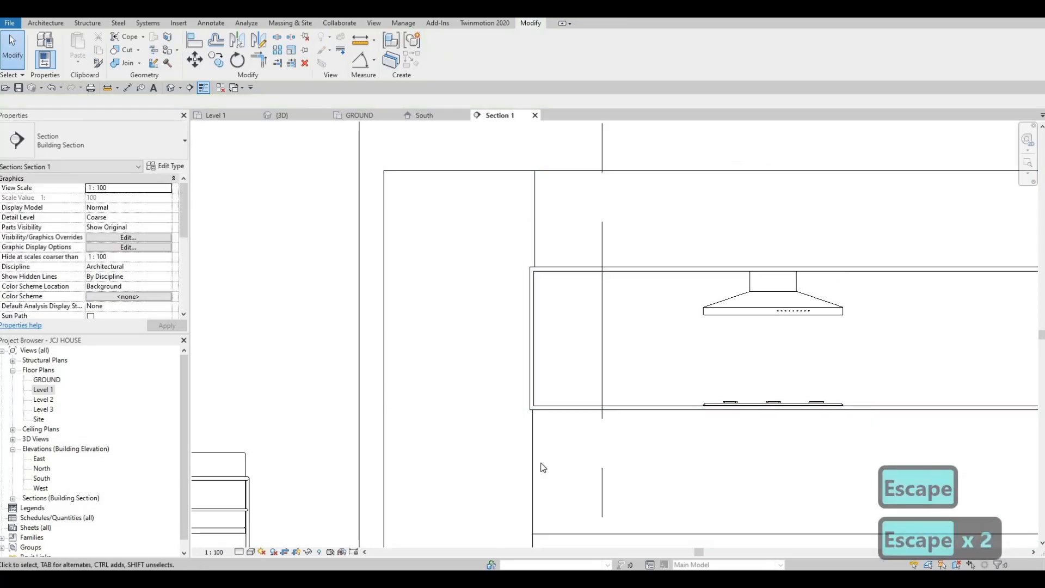
Align the lower counter block's left face to the shelving's left edge
key("a")
key("l")
scroll(517, 237, "up", 2)
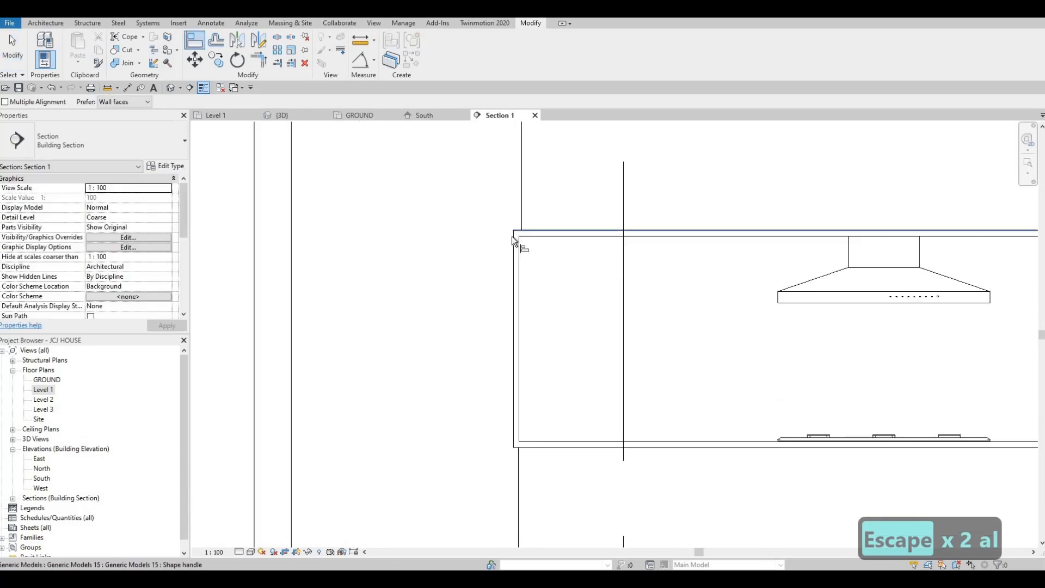
left_click(521, 203)
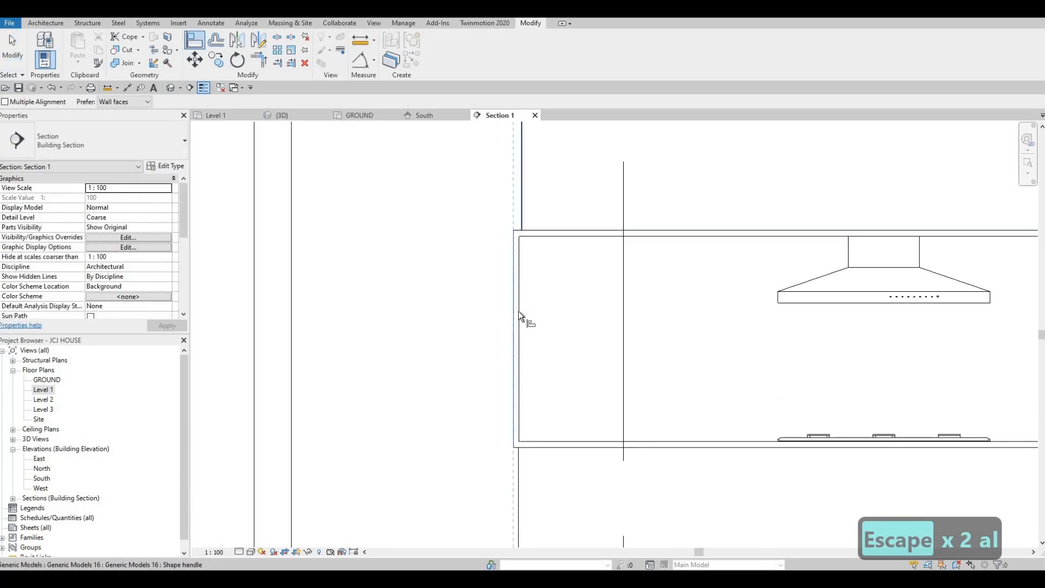
left_click(511, 427)
left_click(519, 463)
scroll(522, 337, "down", 2)
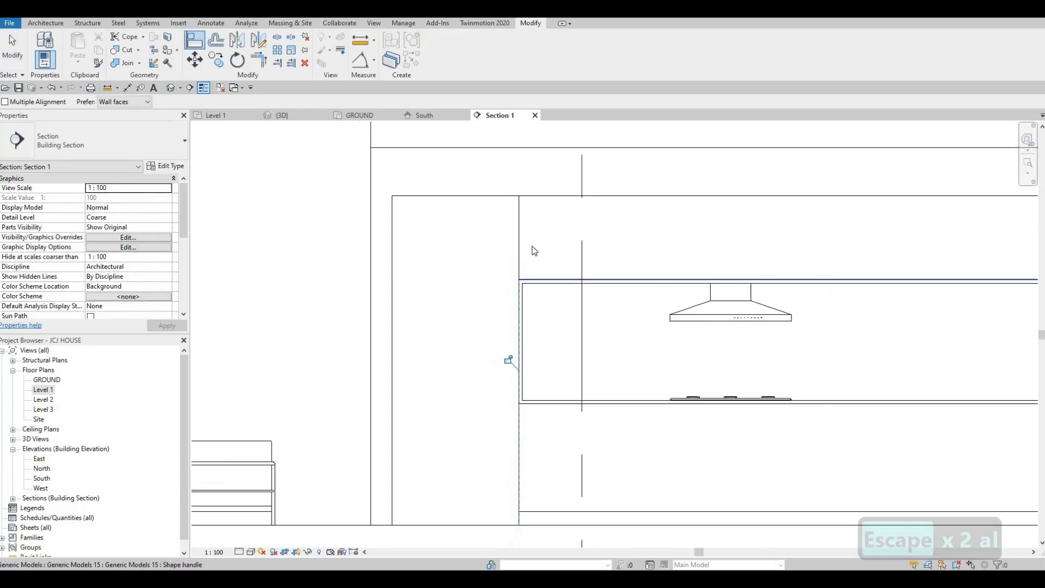
key("Escape")
key("Escape")
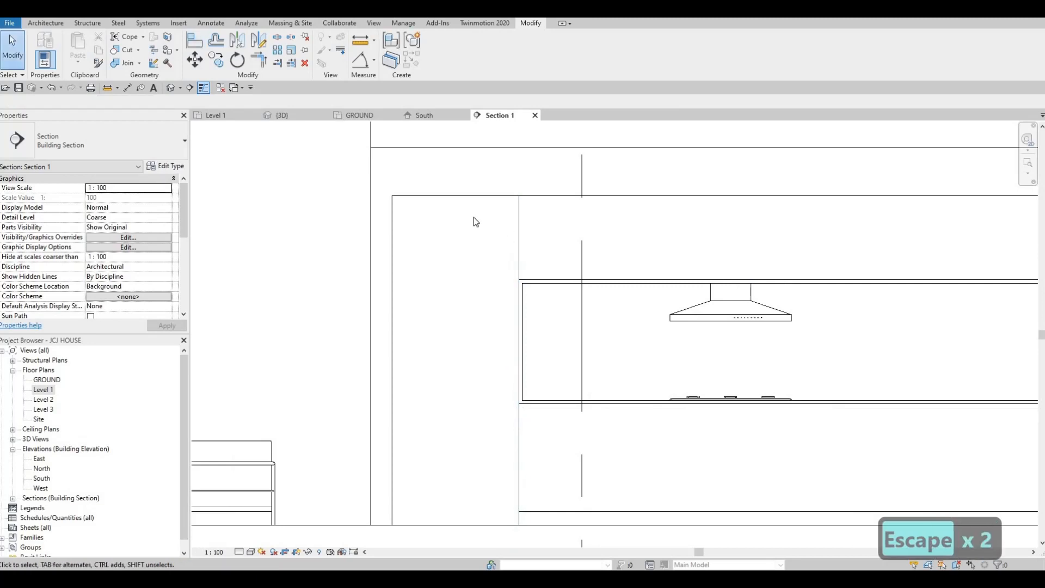
left_click(523, 215)
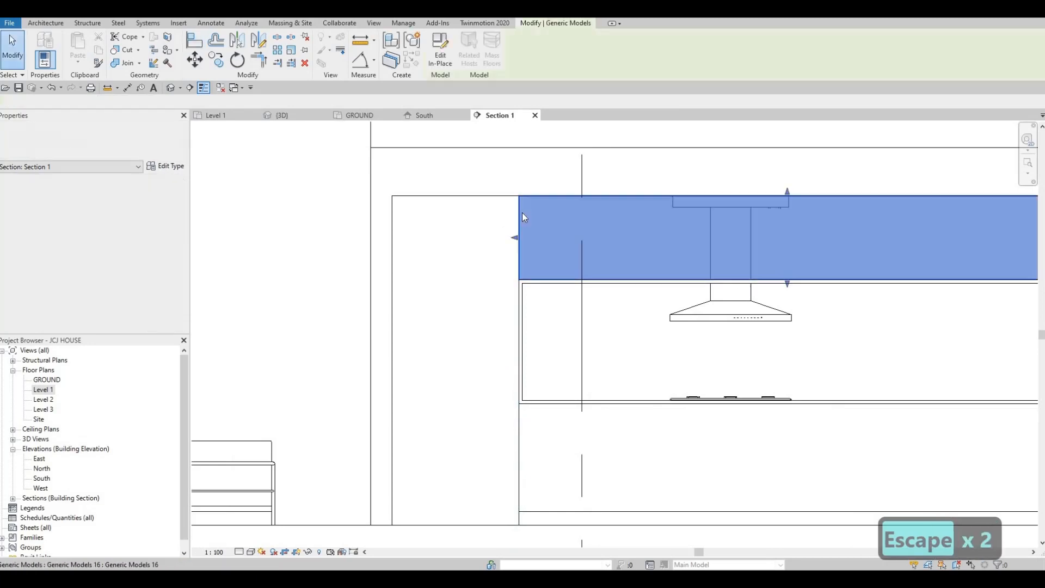
key("Escape")
key("Escape")
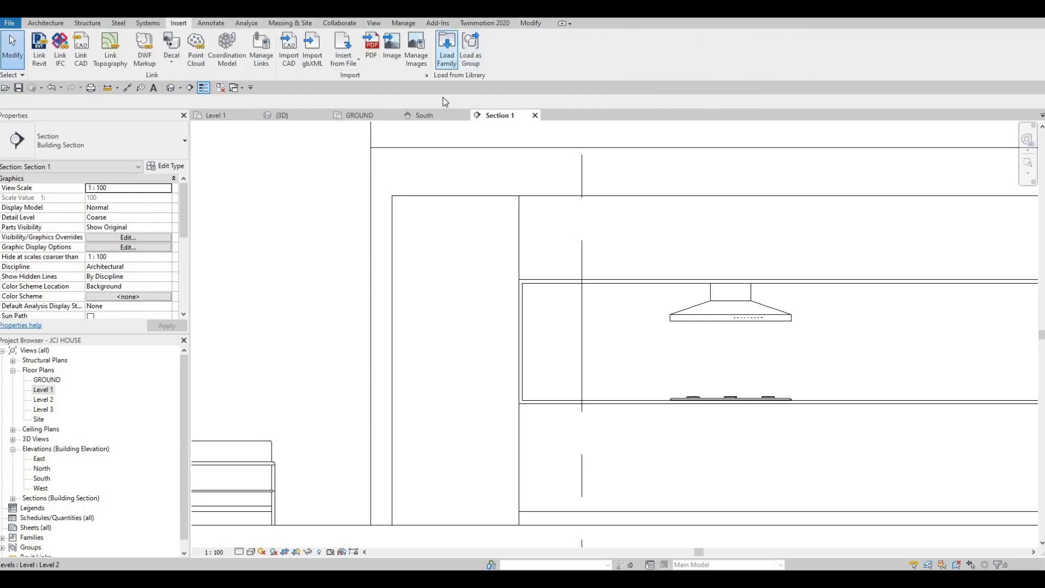
Load the M_Refrigerator-French_Door family from the High-End appliance library folder
left_click(446, 49)
left_click(435, 158)
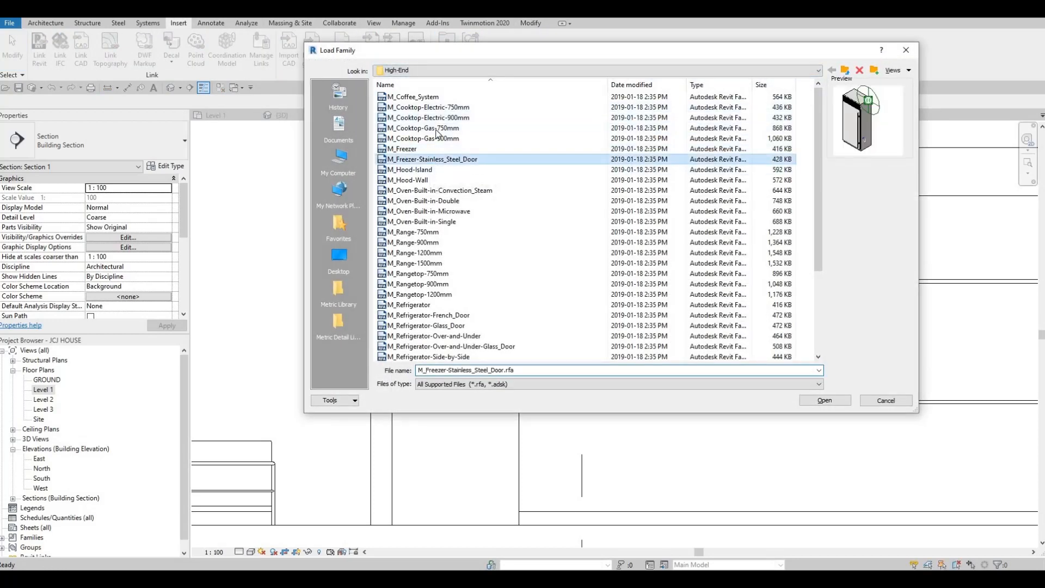
key("Return")
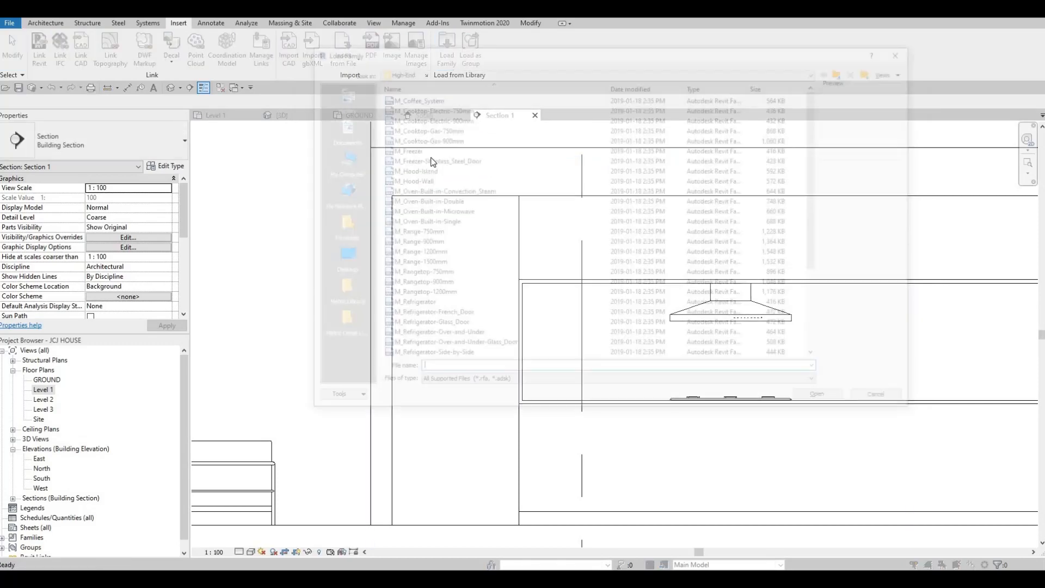
left_click(408, 180)
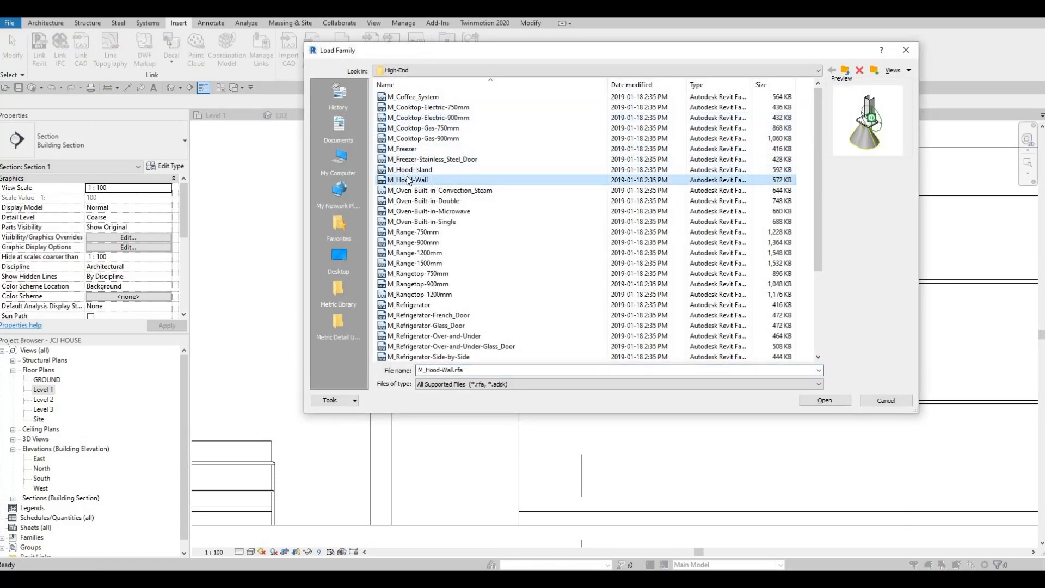
key("Up")
key("Up")
key("Up")
key("Up")
key("Down")
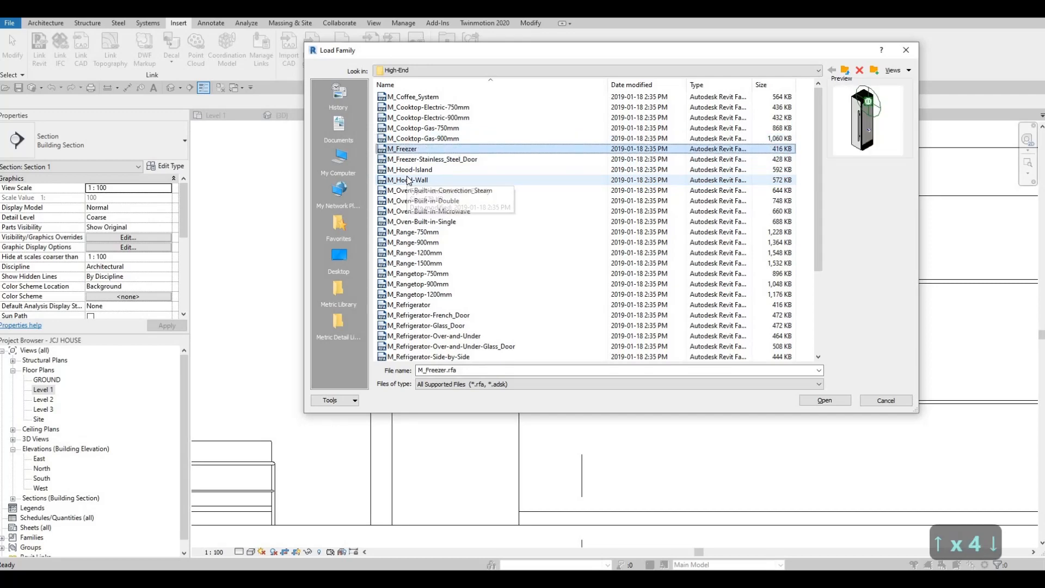
key("Down")
key("Down")
key("Down")
key("Down")
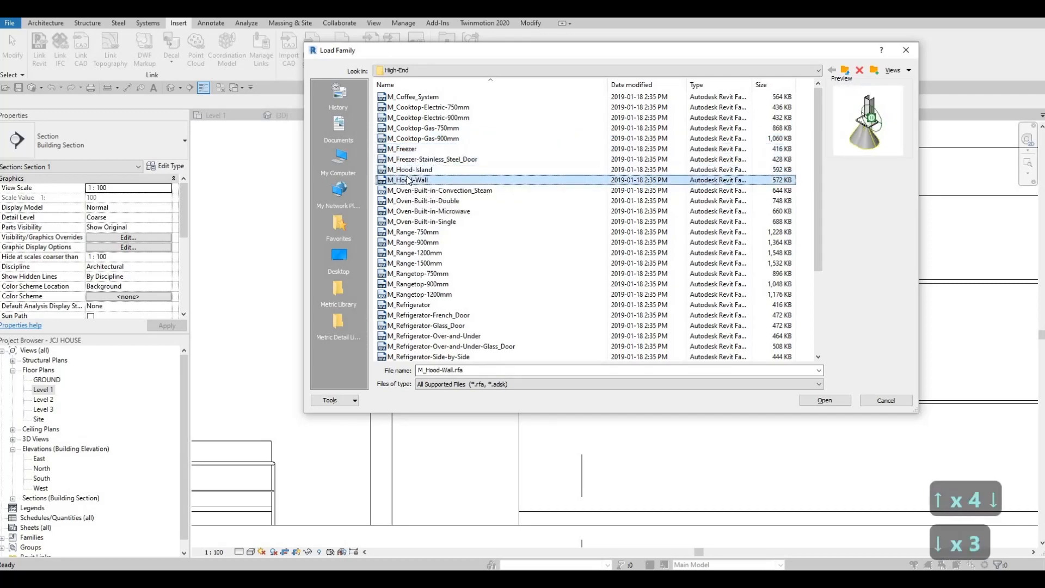
key("Down")
key("Down")
key("Down")
key("Down")
key("Down")
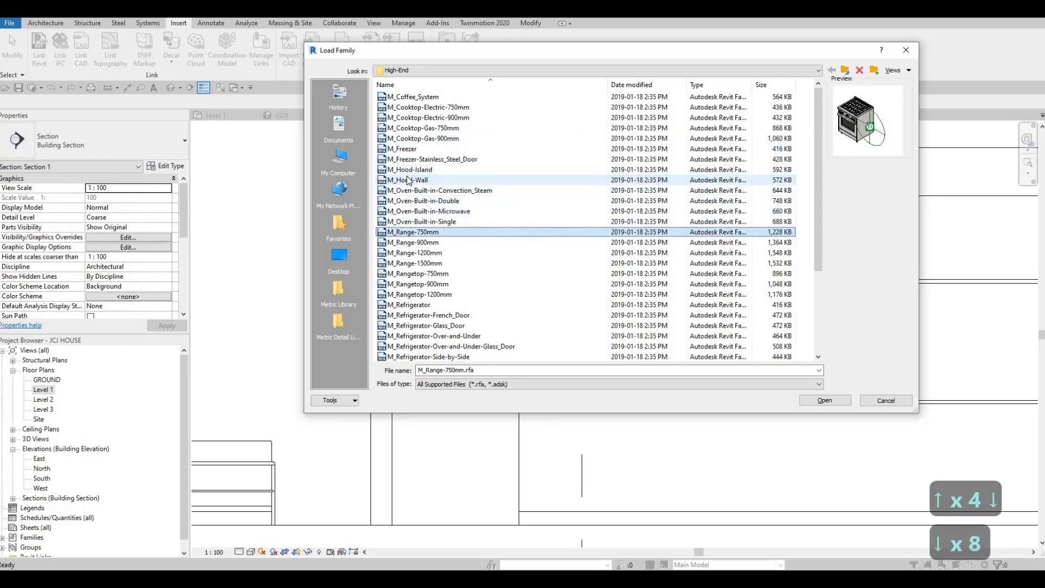
key("Down")
key("Down")
key("Down")
key("Down")
key("Down")
key("Down")
key("Down")
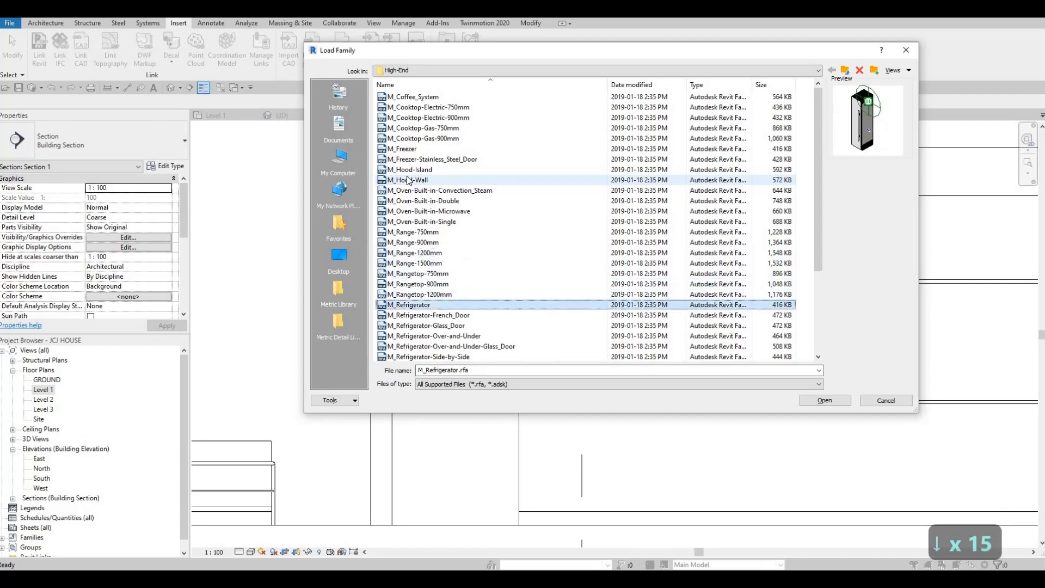
key("Down")
key("Up")
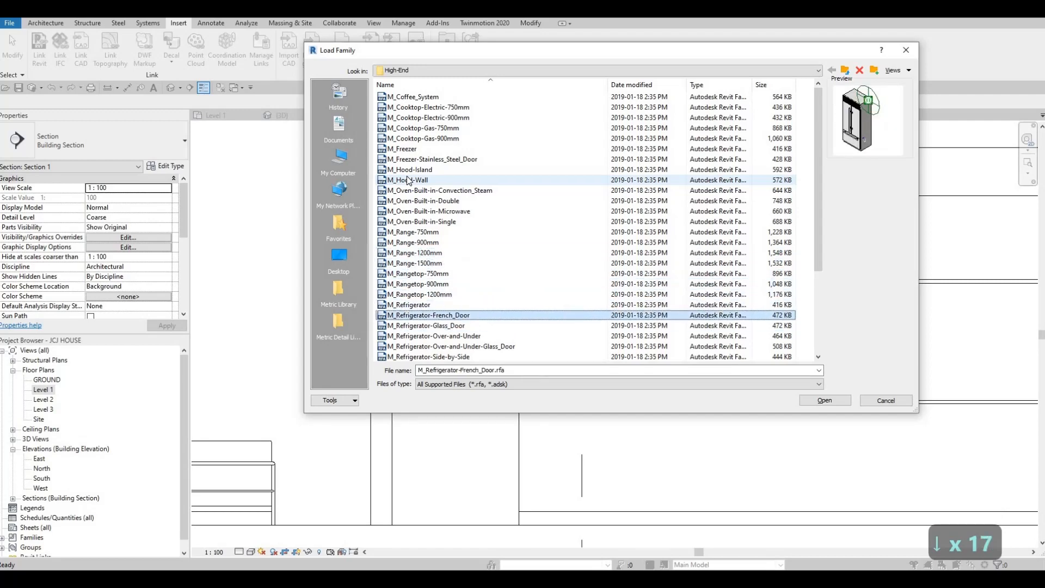
left_click(825, 400)
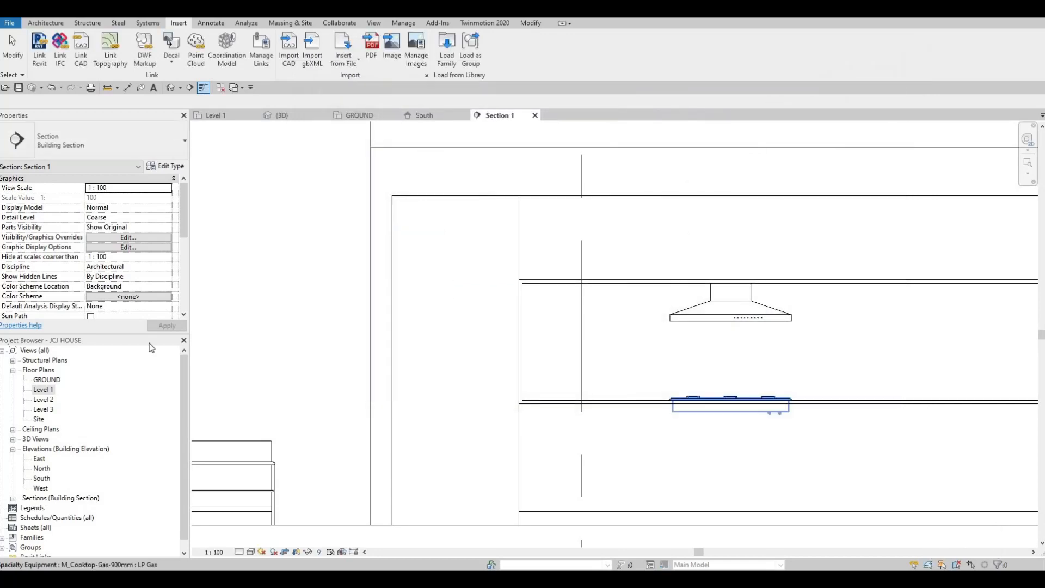
Open the Level 1 plan and place the French door refrigerator, rotated, against the wall beside the counter
double_click(49, 391)
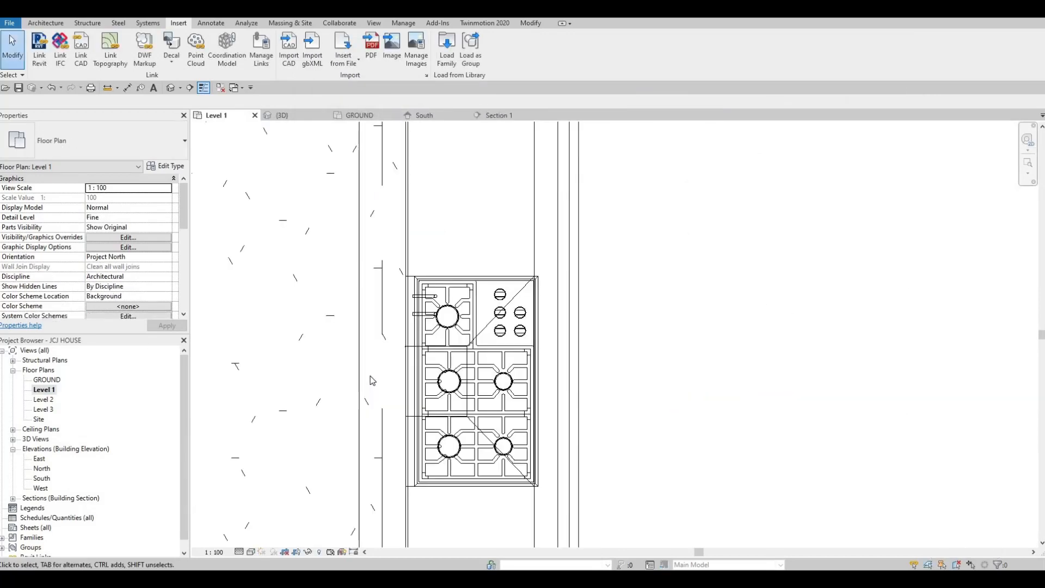
key("c")
key("m")
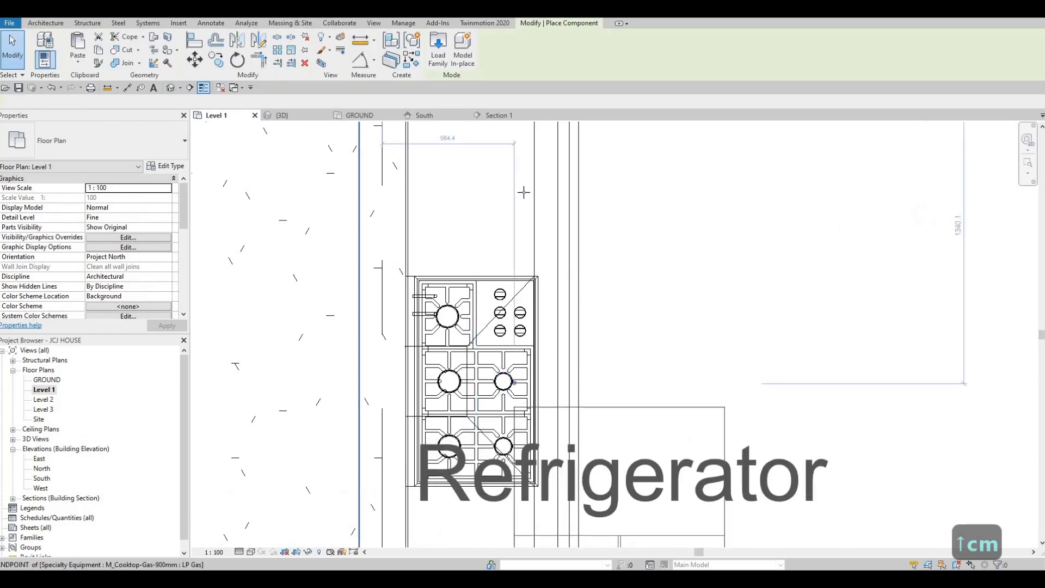
scroll(529, 246, "down", 2)
key("space")
key("space")
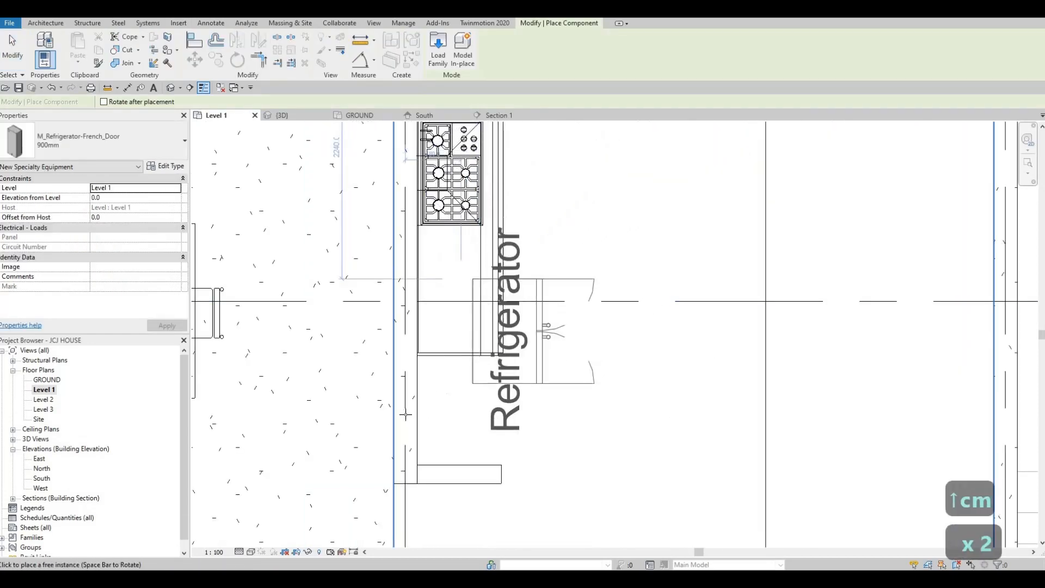
scroll(403, 415, "up", 3)
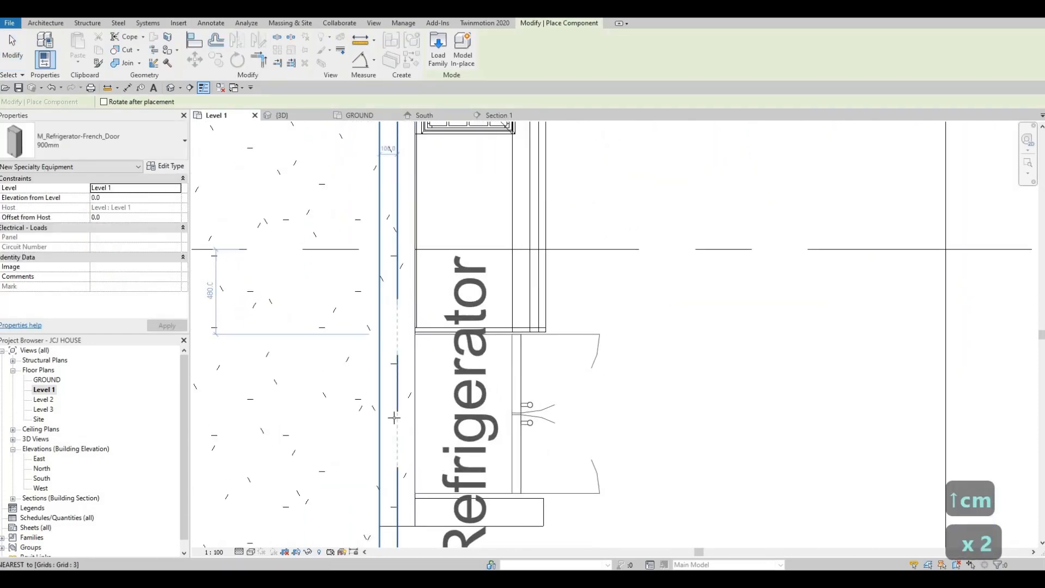
left_click(514, 407)
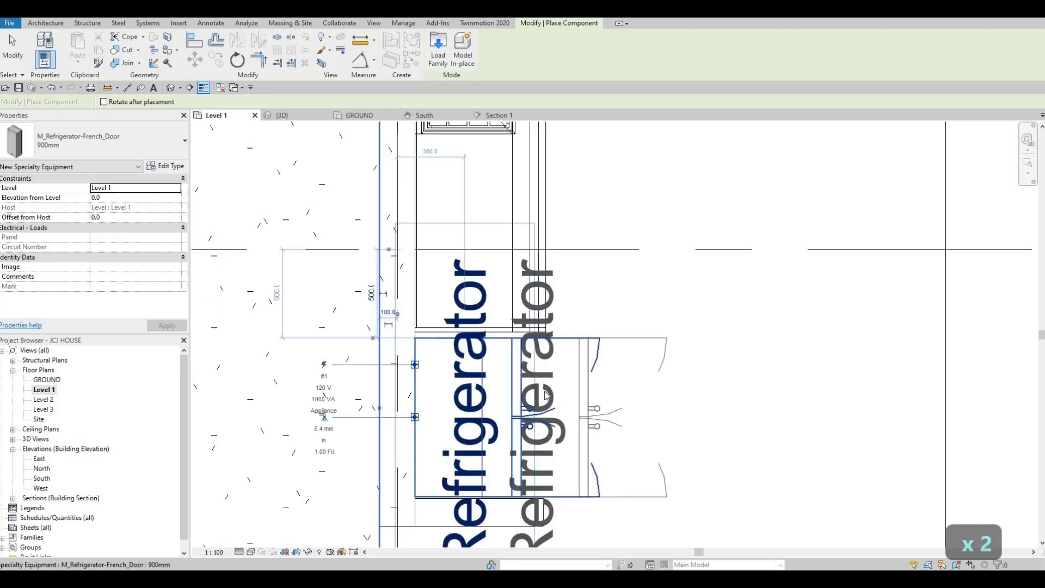
key("Escape")
key("Escape")
key("Escape")
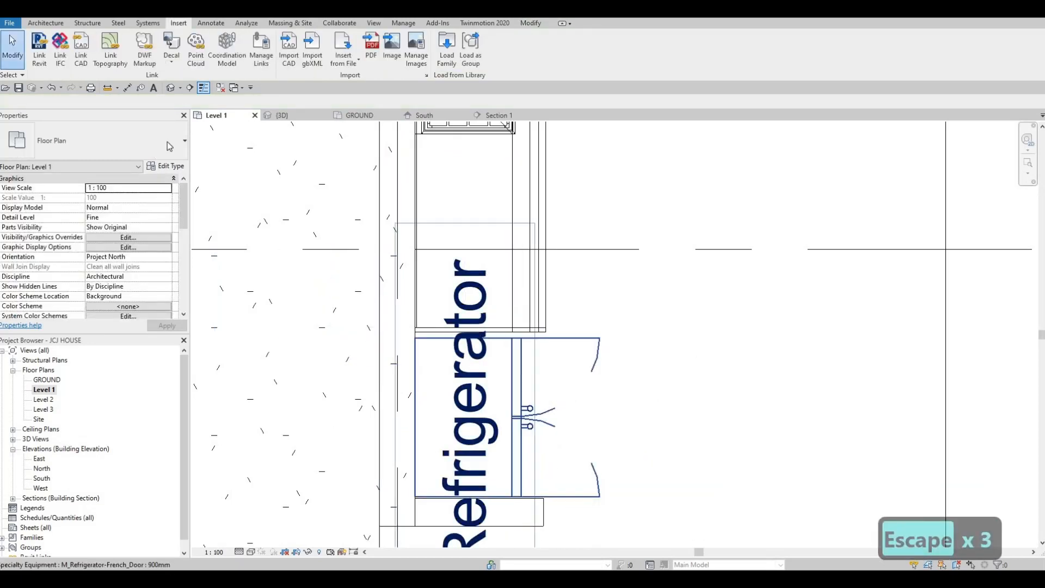
Turn off Show Label in the refrigerator's type properties
left_click(566, 407)
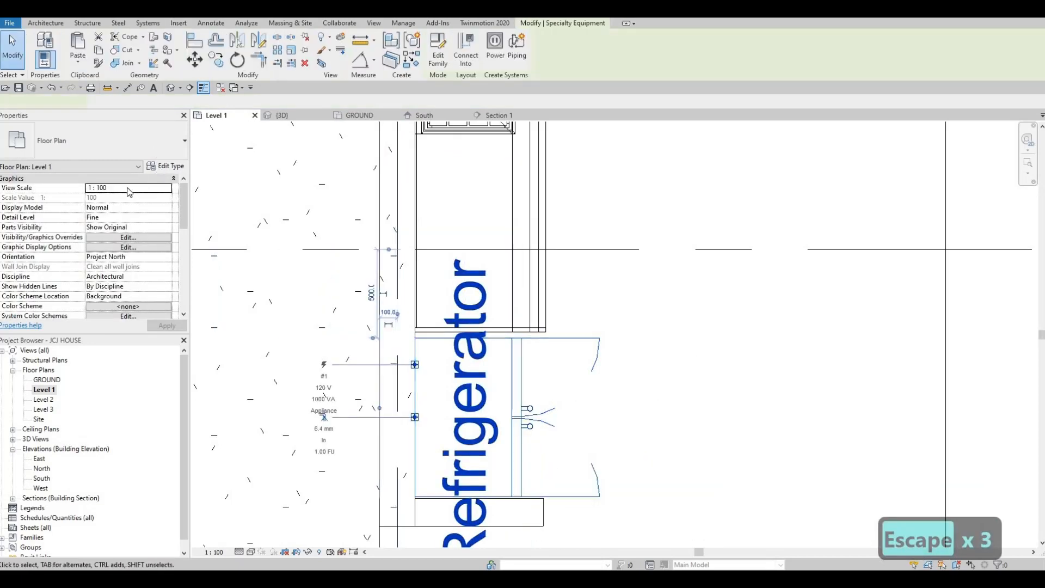
left_click(166, 166)
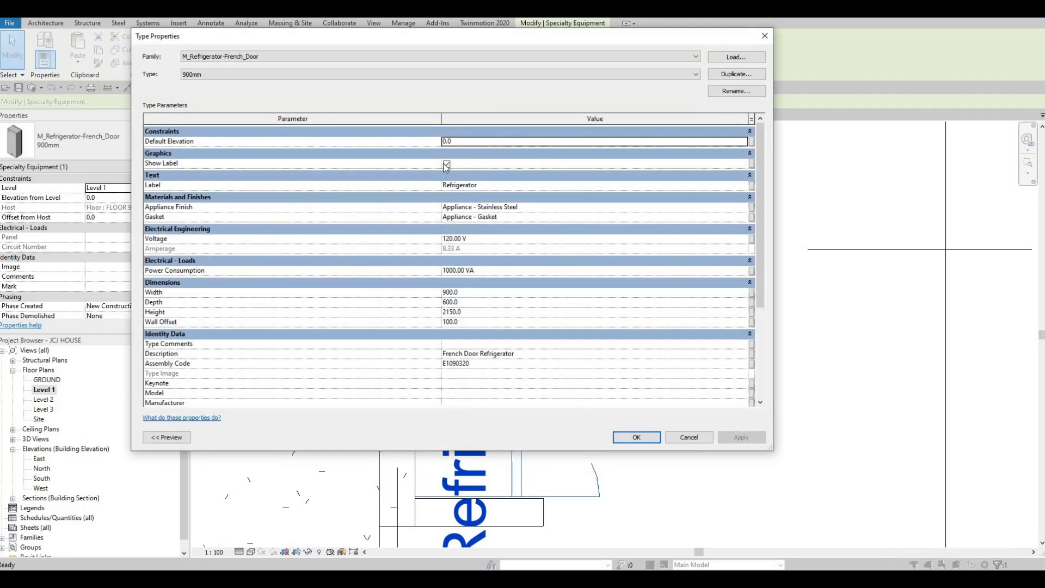
left_click(446, 164)
left_click(729, 437)
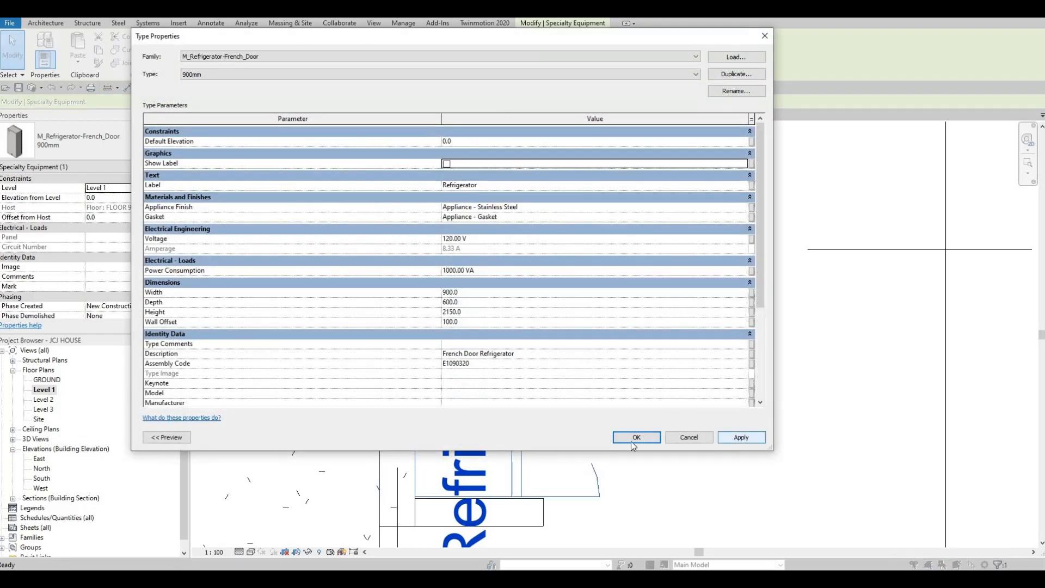
key("Escape")
Nudge the refrigerator rightward away from the wall
key("Escape")
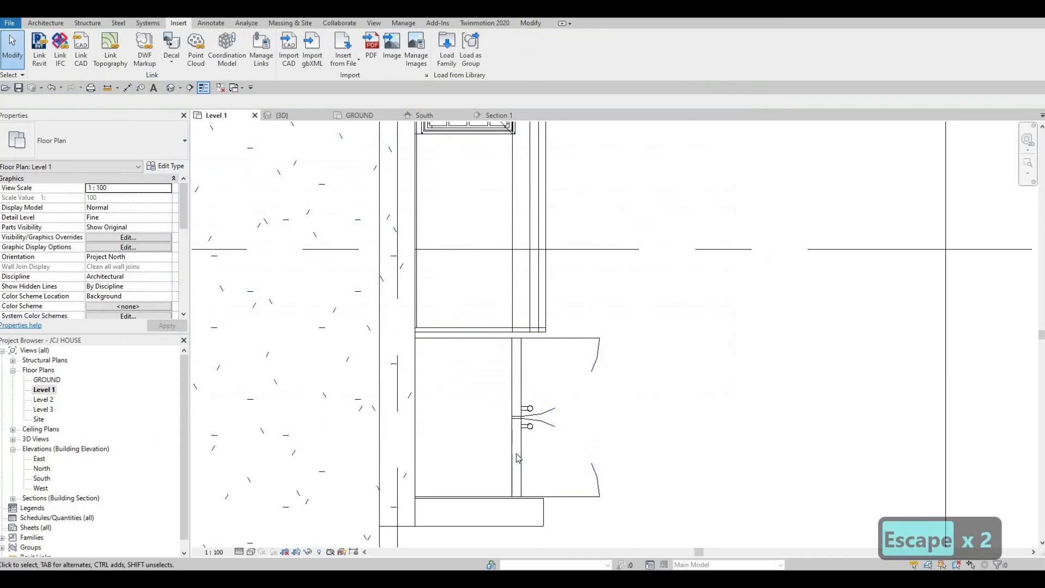
key("Escape")
left_click(531, 428)
key("Right")
key("Right")
key("Right")
key("Right")
key("Right")
key("Right")
key("Right")
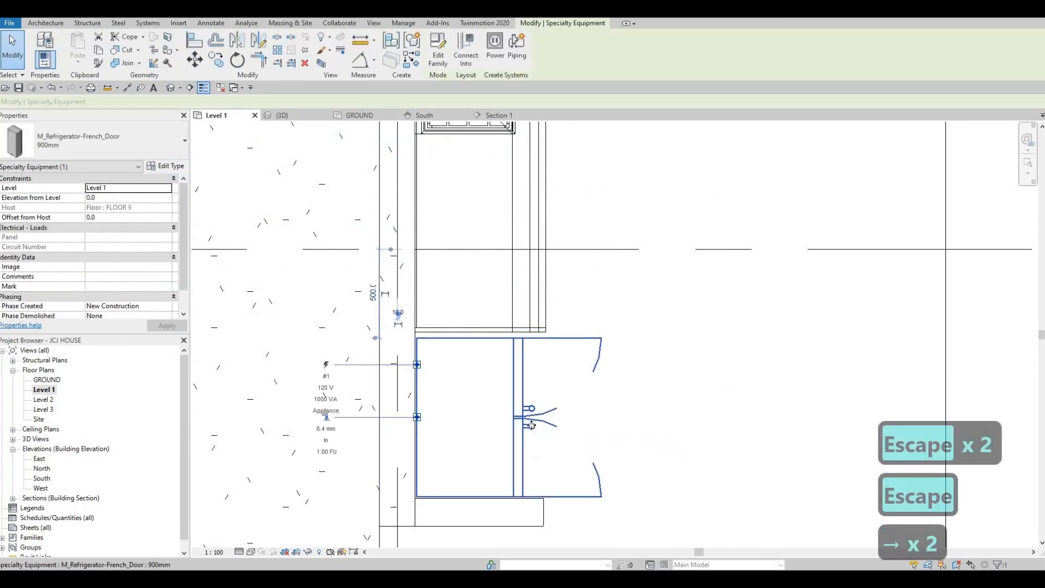
key("Right")
key("Right")
key("Right")
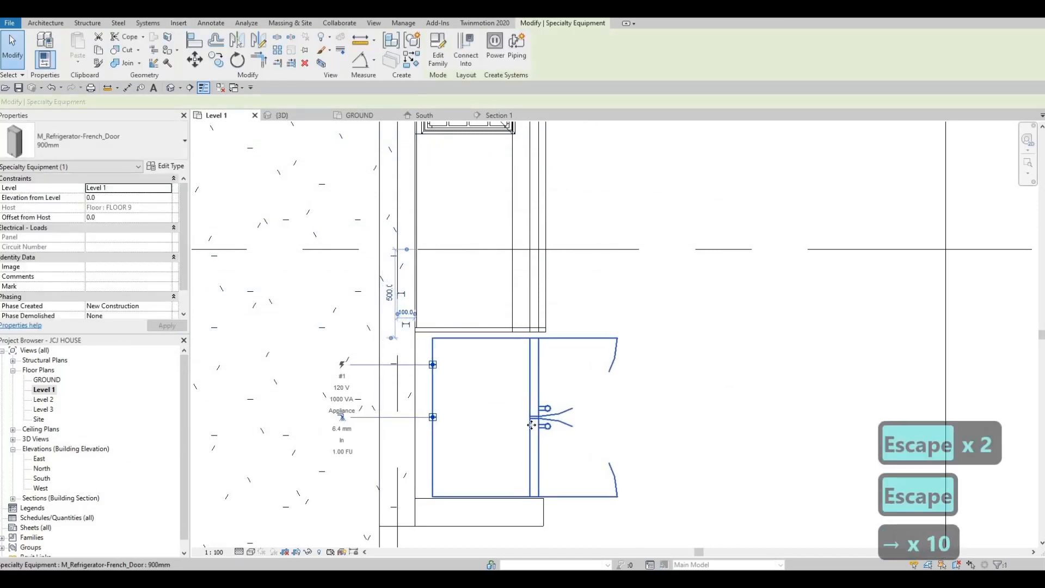
key("Right")
key("Down")
key("Up")
key("Escape")
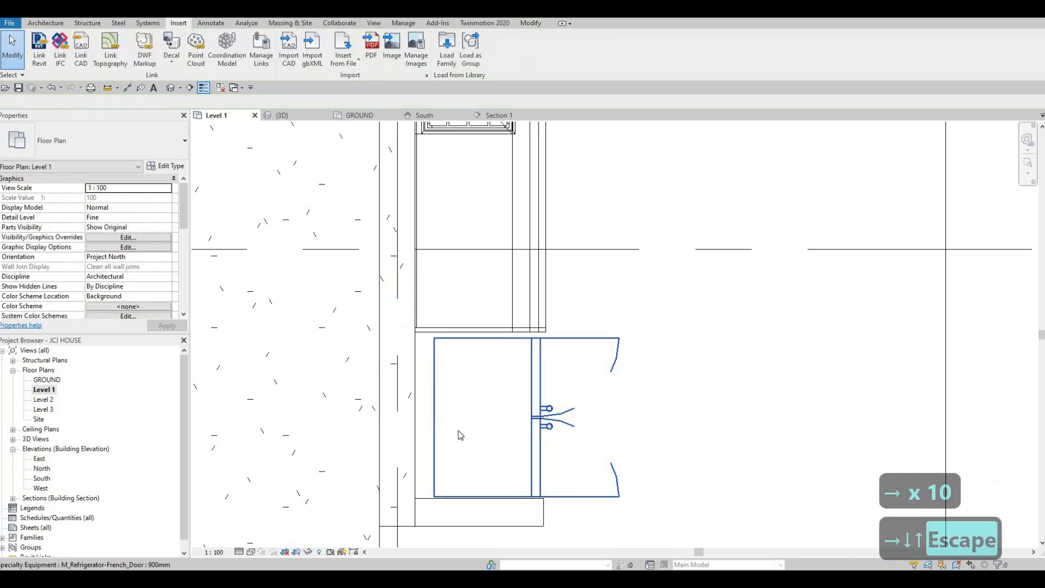
Align the refrigerator's side face with the adjacent counter block's edge
key("Escape")
key("a")
key("l")
scroll(499, 493, "up", 4)
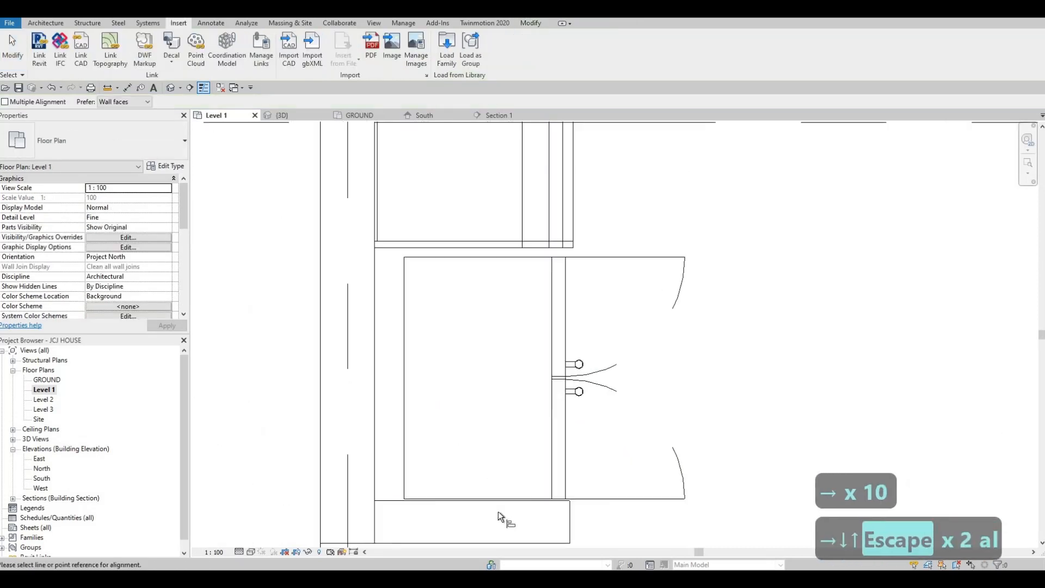
left_click(501, 507)
left_click(500, 504)
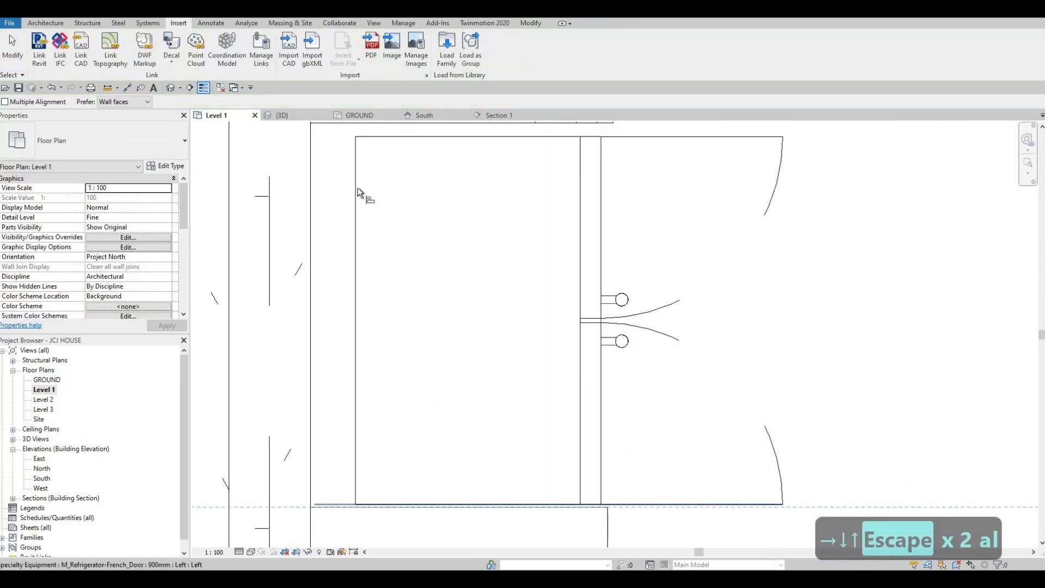
key("Escape")
key("Escape")
In Section 1, align the upper wall block's left edge to the refrigerator's right side
left_click(496, 114)
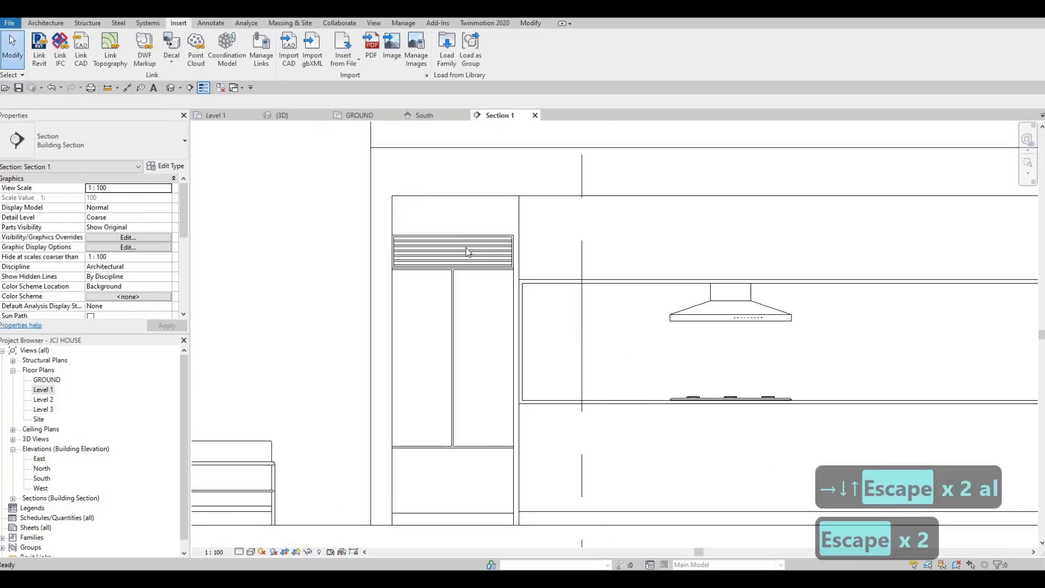
scroll(484, 240, "down", 2)
scroll(522, 221, "up", 2)
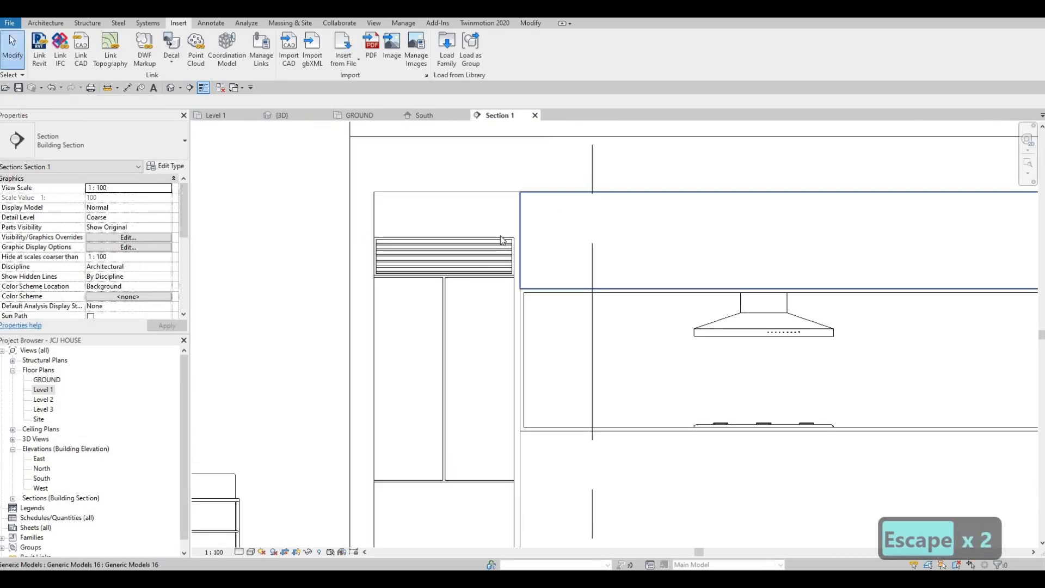
left_click(516, 244)
scroll(516, 250, "up", 3)
key("Escape")
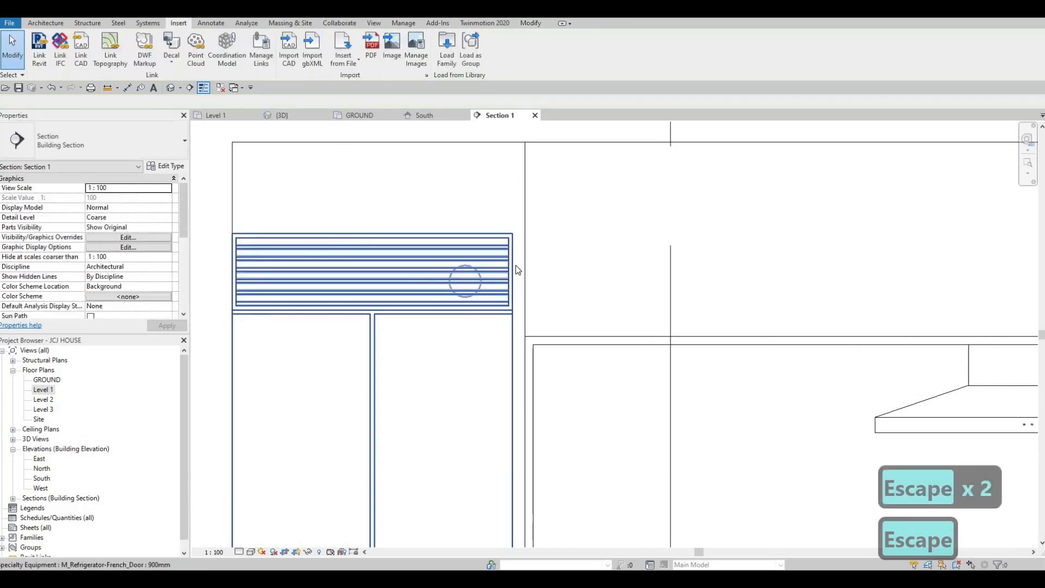
key("a")
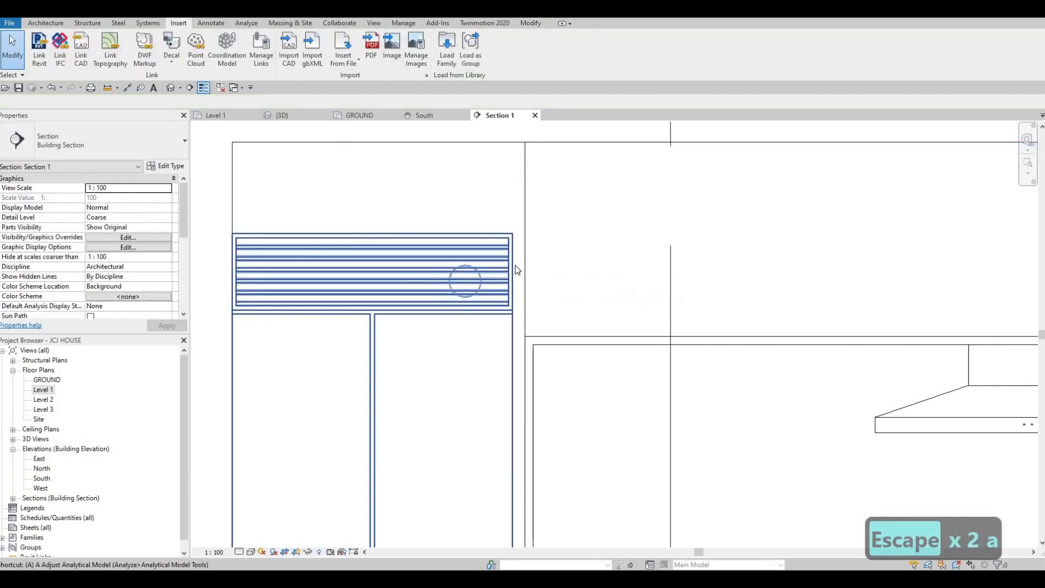
key("l")
left_click(512, 267)
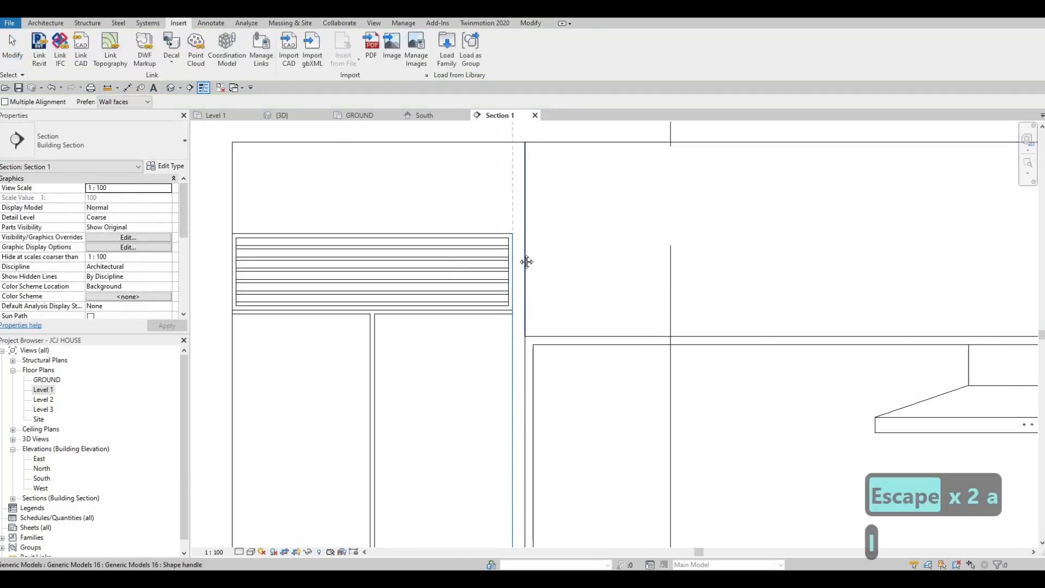
left_click(526, 261)
Try to align the back panel's left edge to the refrigerator's right side
scroll(528, 328, "down", 3)
scroll(531, 413, "up", 3)
left_click(533, 413)
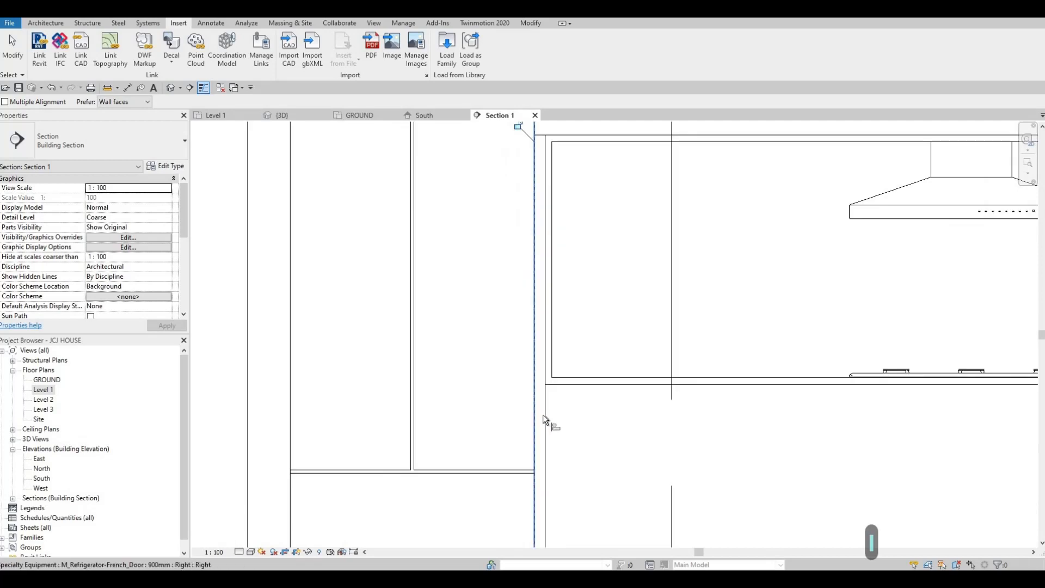
left_click(545, 297)
scroll(547, 327, "down", 2)
key("Escape")
key("Escape")
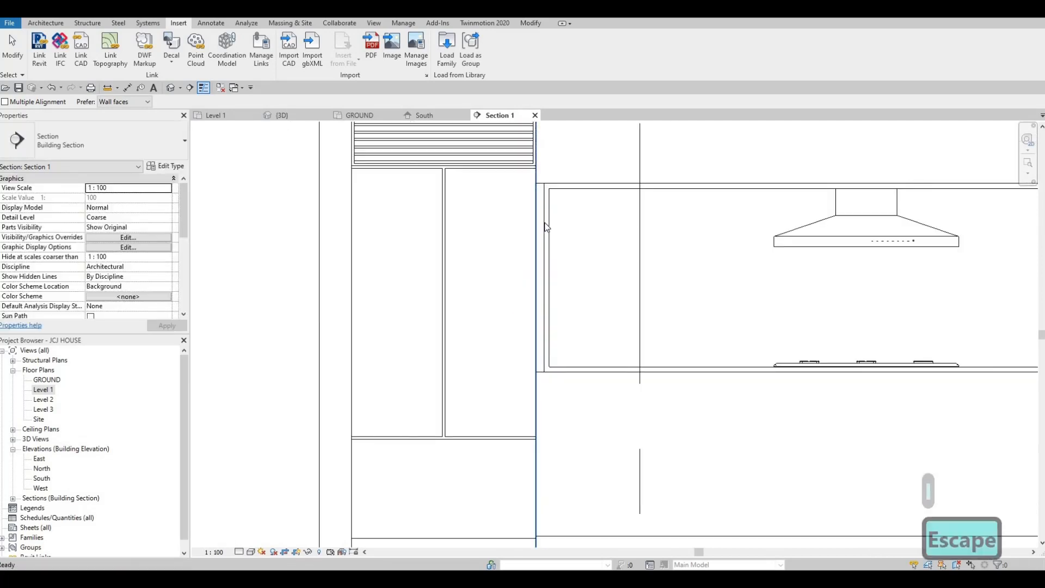
Edit the back panel extrusion's sketch in place and nudge its two left boundary lines leftward
scroll(546, 227, "up", 2)
left_click(545, 291)
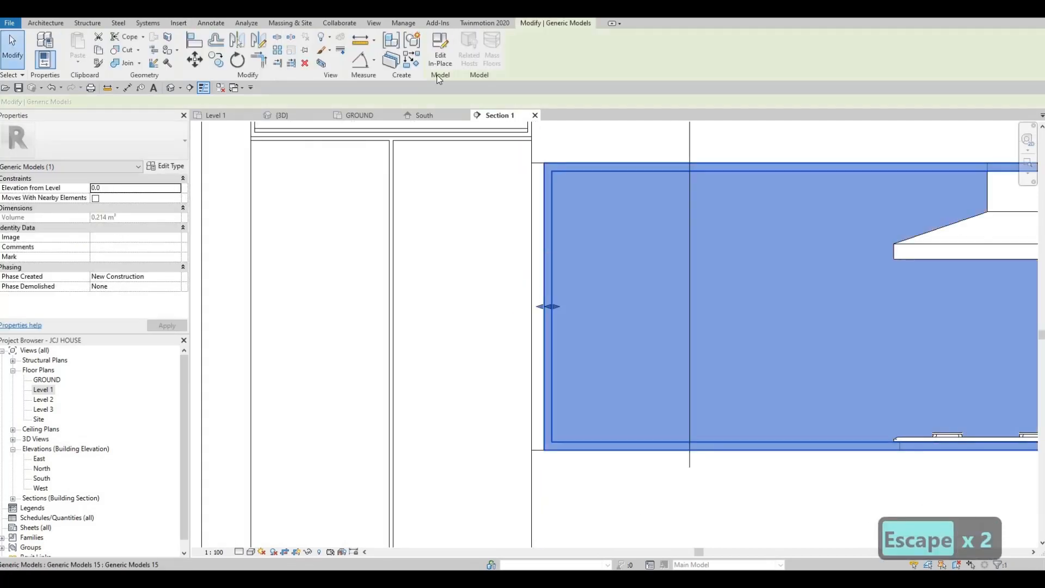
left_click(433, 61)
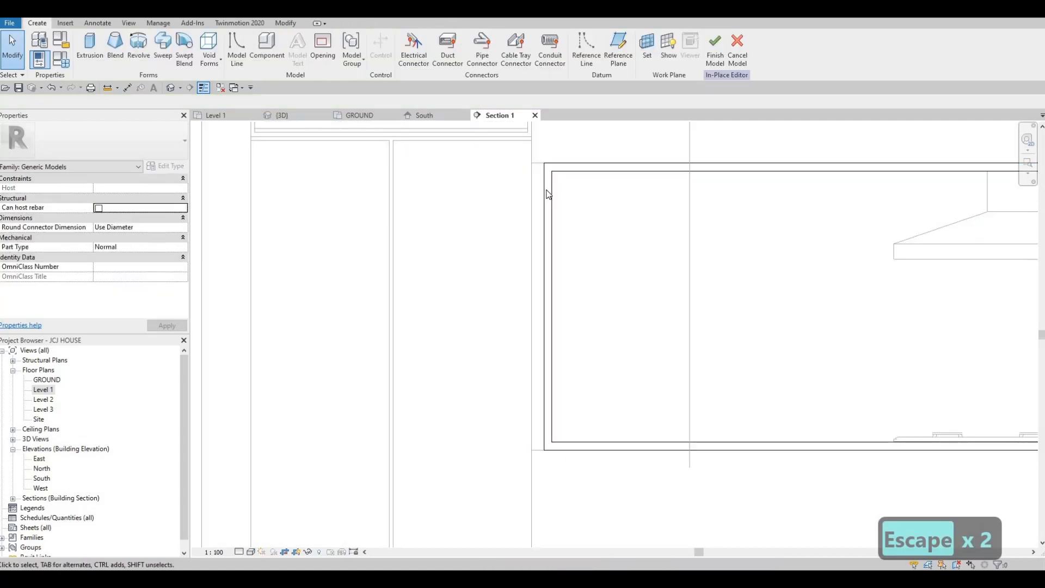
left_click(541, 184)
left_click(393, 61)
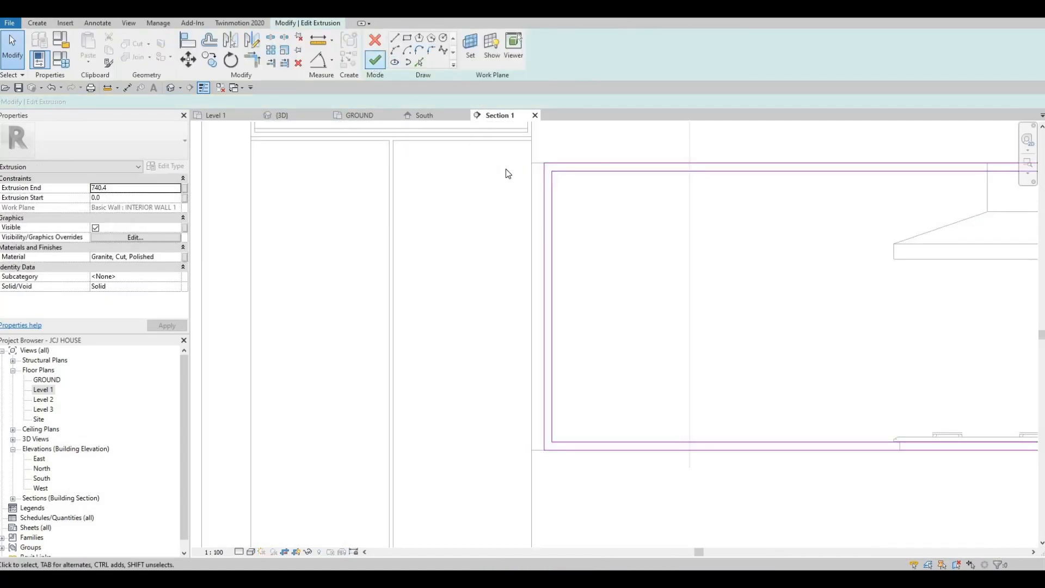
left_click_drag(519, 145, 584, 482)
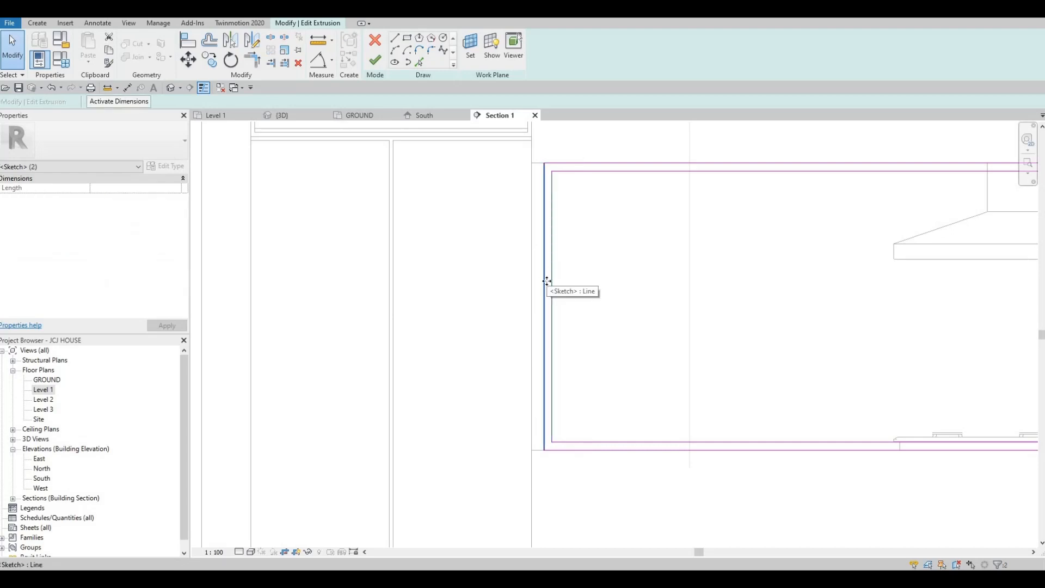
key("Left")
key("Left")
key("Left")
key("Left")
key("Left")
key("Left")
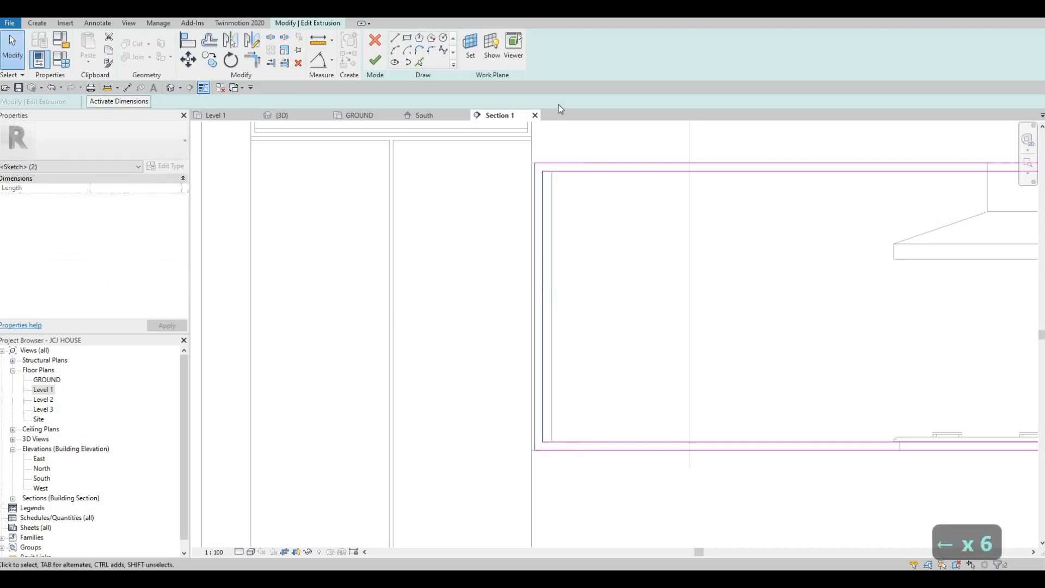
scroll(507, 158, "up", 2)
scroll(506, 165, "up", 1)
key("Escape")
key("Escape")
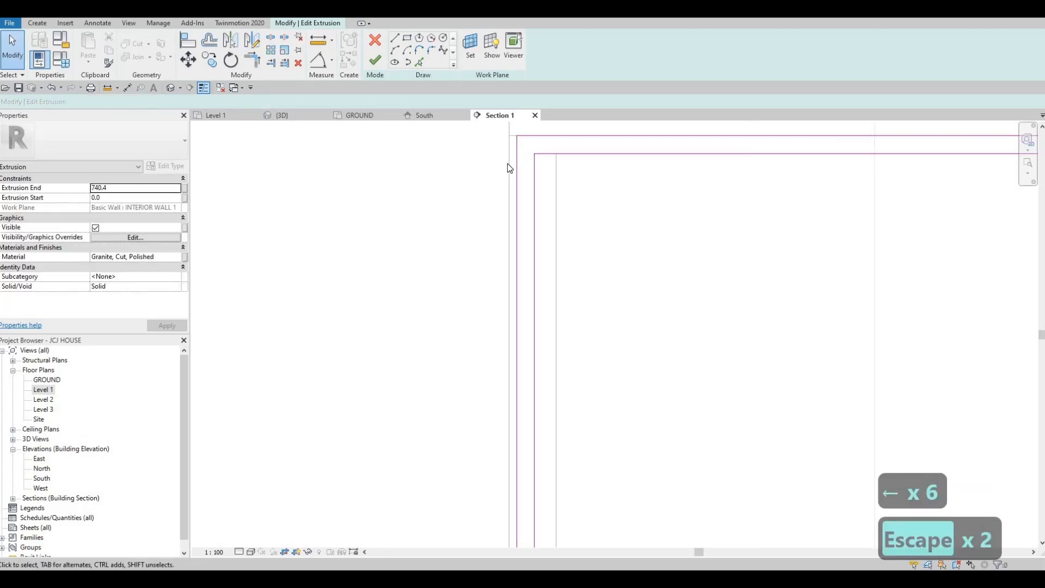
Try to align the sketch's left edge to the refrigerator's side
key("a")
key("l")
scroll(515, 149, "up", 1)
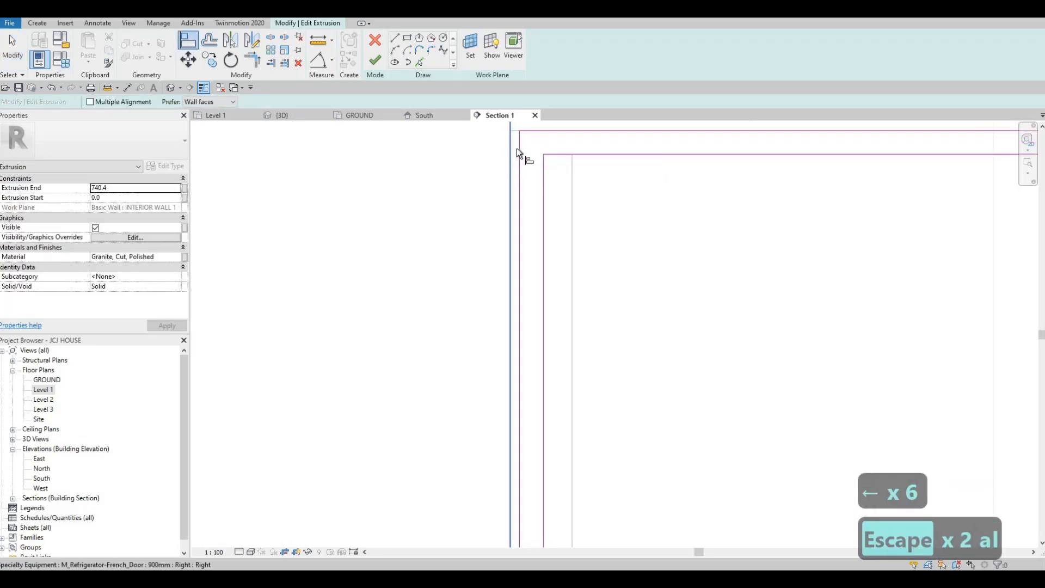
left_click(517, 148)
scroll(539, 197, "down", 2)
key("Escape")
key("Escape")
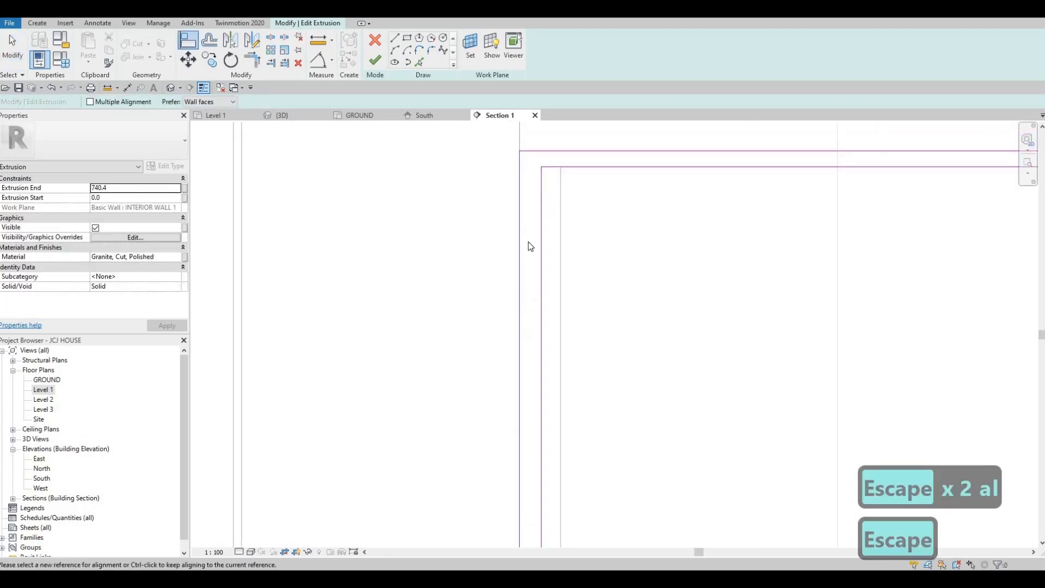
Try to drag the bottom sketch line's left endpoint to a new position
left_click(544, 305)
scroll(524, 482, "down", 1)
middle_click_drag(524, 483, 540, 286)
scroll(540, 286, "down", 3)
scroll(548, 367, "up", 2)
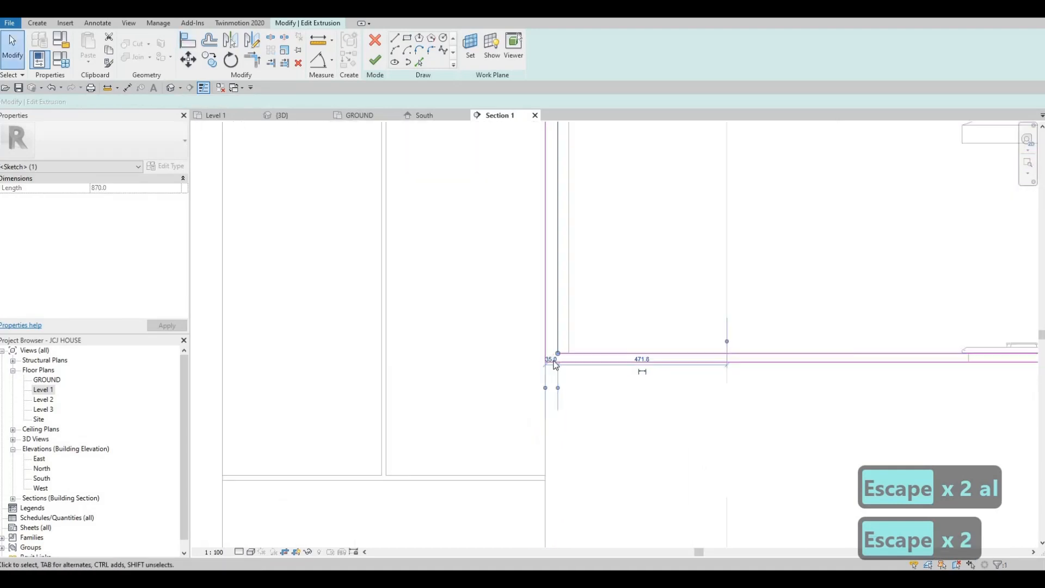
left_click_drag(557, 354, 558, 360)
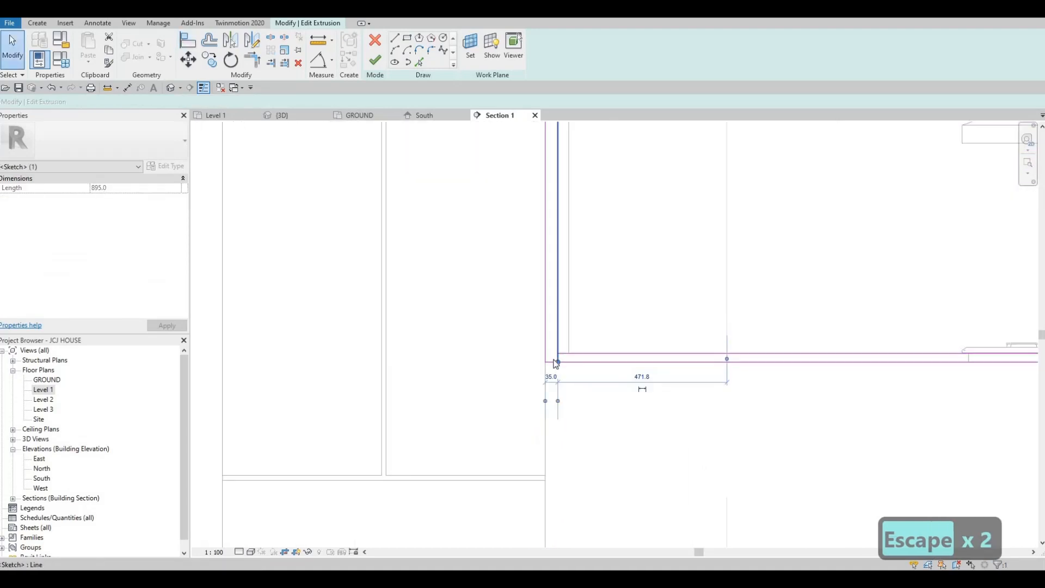
key("ctrl+z")
Try setting the sketch line's left offset dimension to 253
scroll(559, 342, "up", 3)
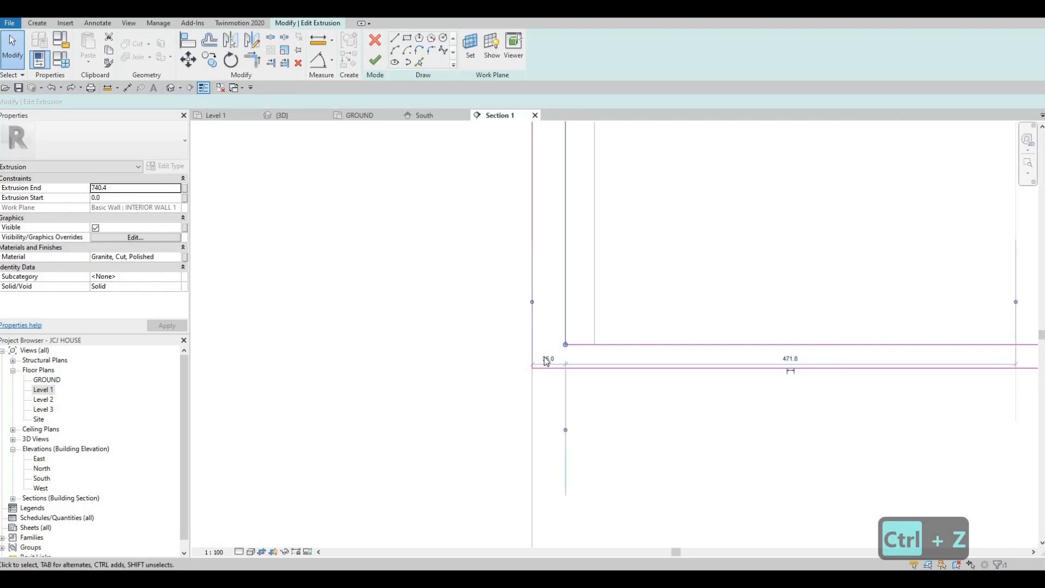
left_click(547, 359)
type("253")
key("Return")
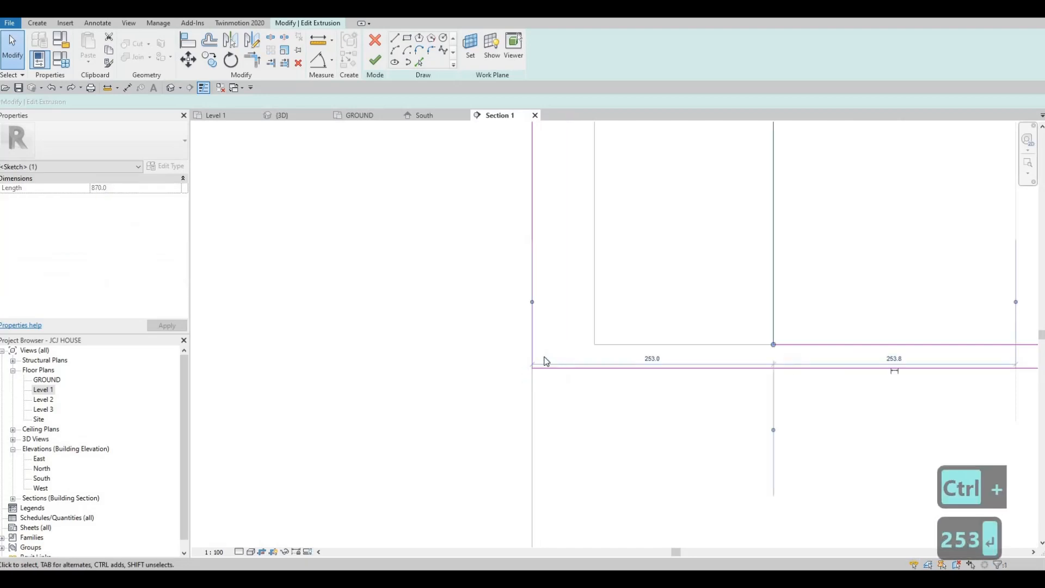
key("ctrl+z")
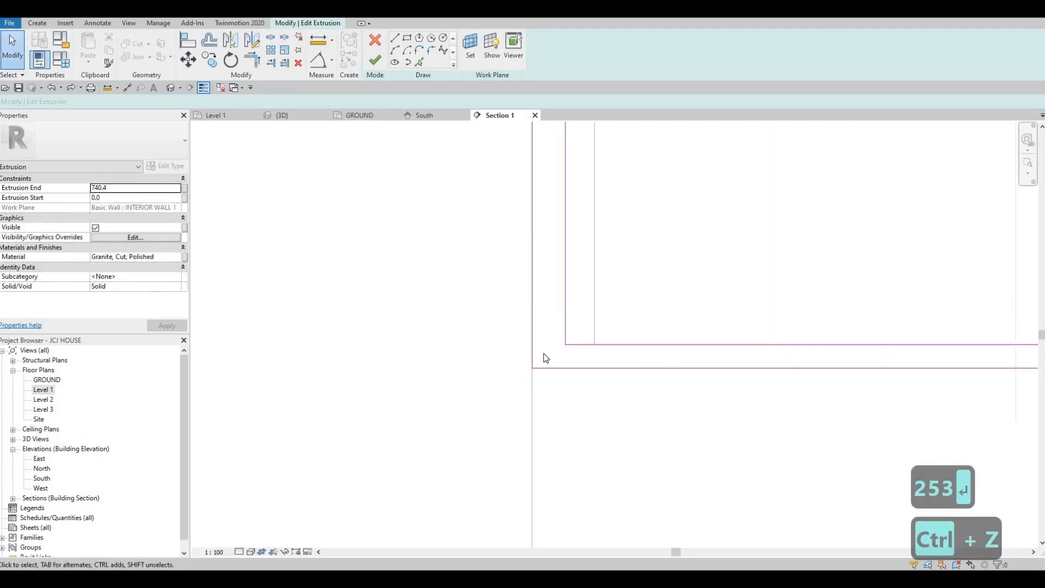
Set the sketch line's left offset dimension to 25 and finish the in-place model
left_click(546, 359)
type("25")
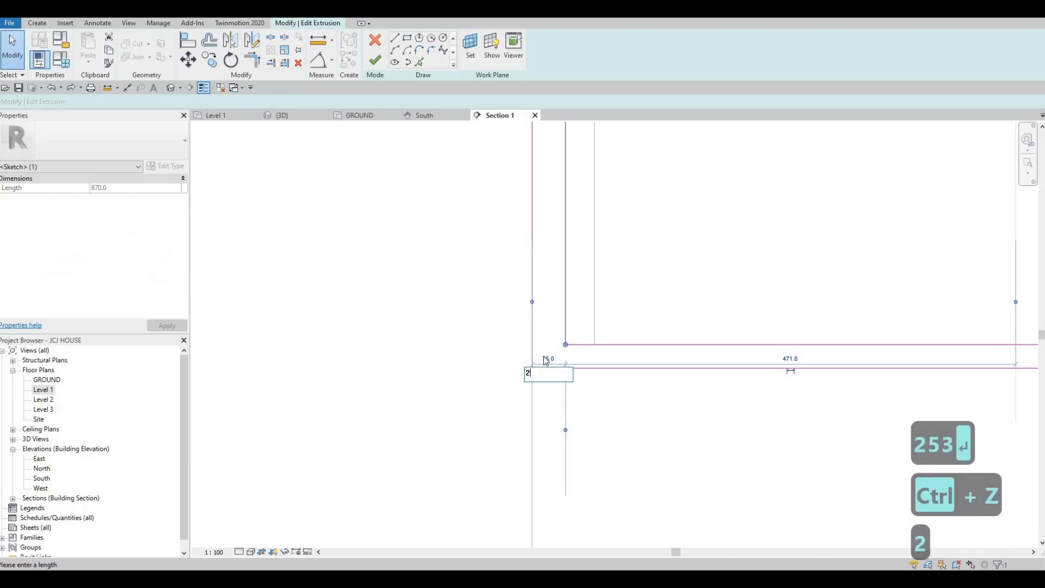
key("Return")
key("Escape")
key("Escape")
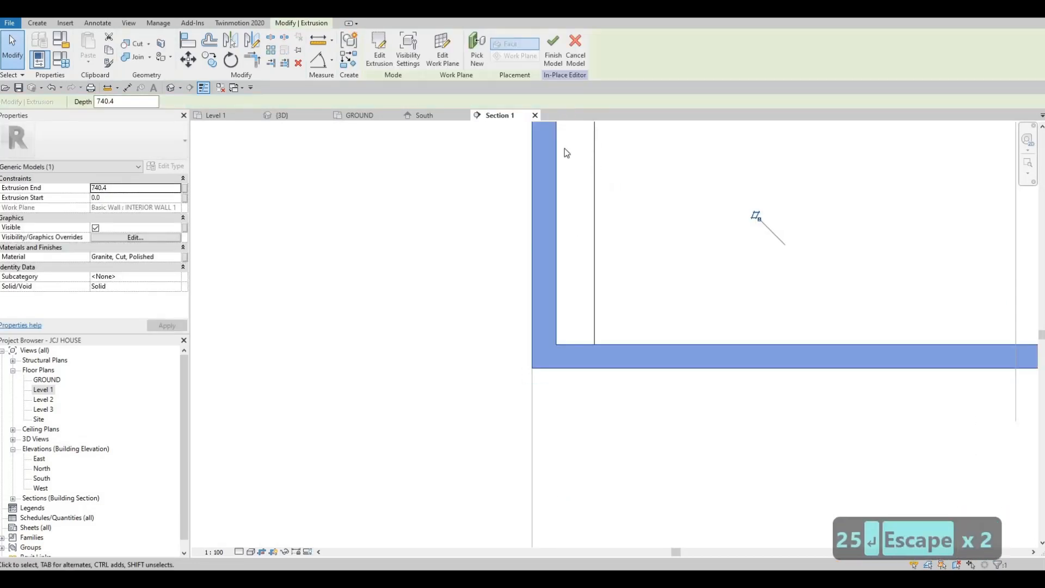
middle_click_drag(753, 217, 732, 363)
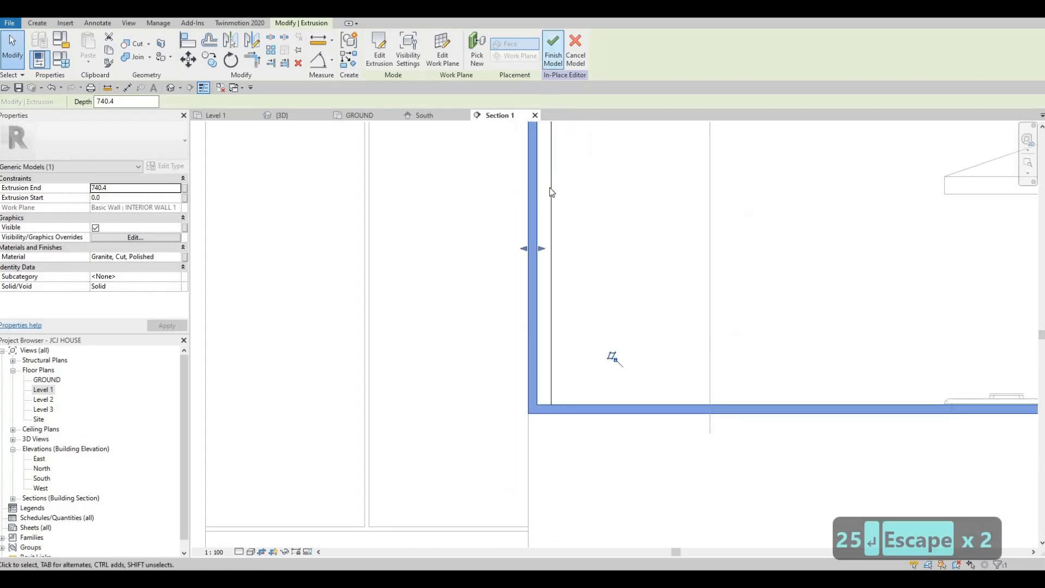
left_click(553, 49)
Try to drag the back panel's left shape handle
left_click(551, 241)
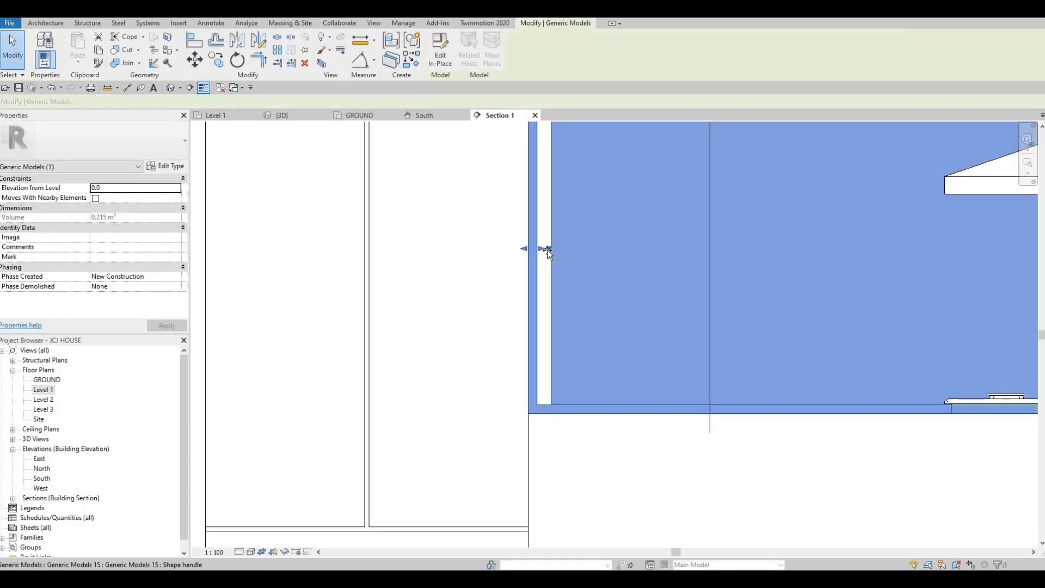
left_click_drag(551, 257, 550, 251)
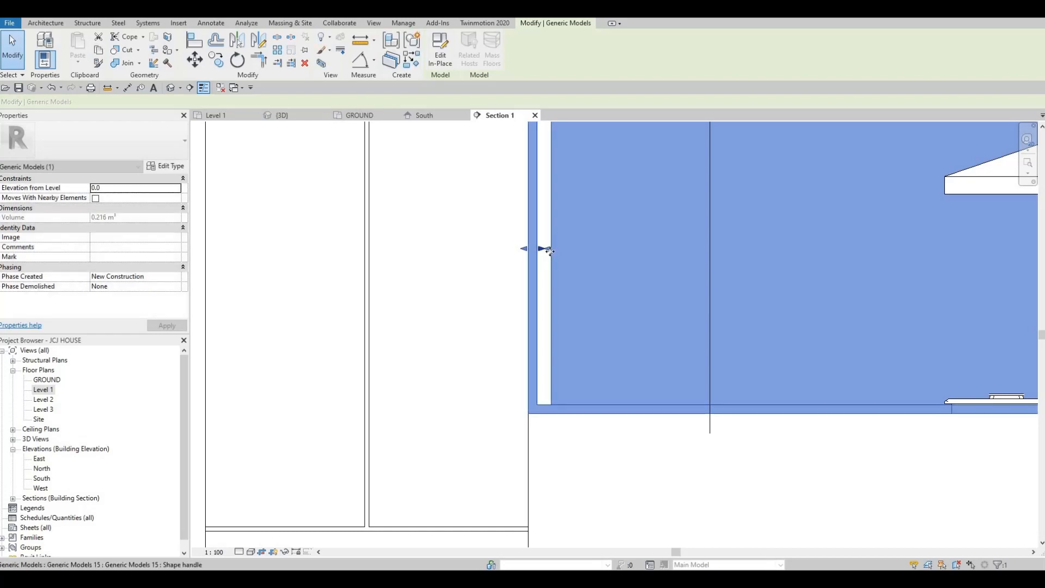
key("ctrl+z")
key("ctrl+z")
key("ctrl+z")
key("ctrl+z")
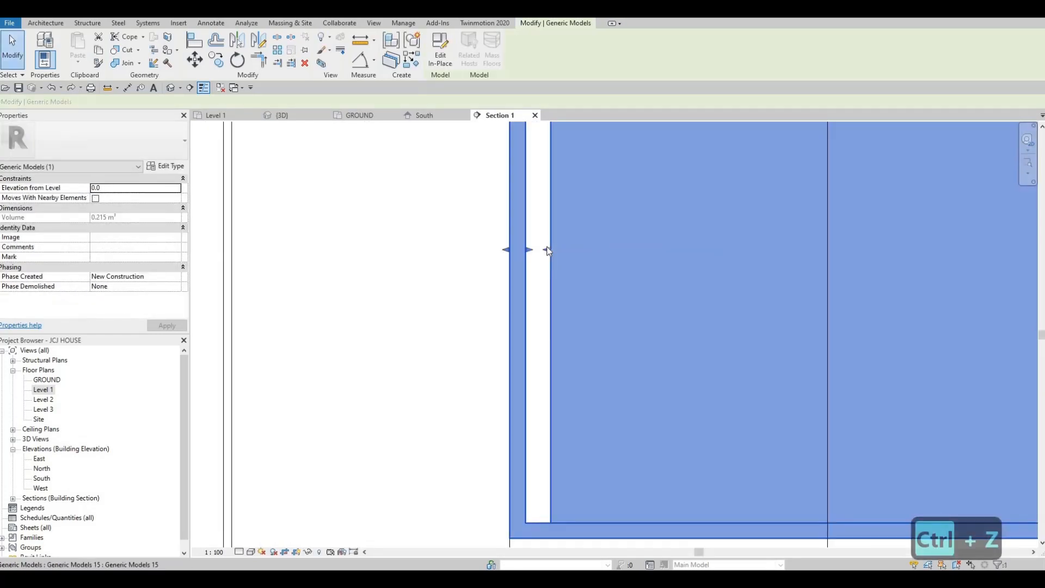
Drag the back panel's left shape handle leftward to extend the panel
scroll(543, 249, "up", 1)
left_click_drag(545, 248, 522, 253)
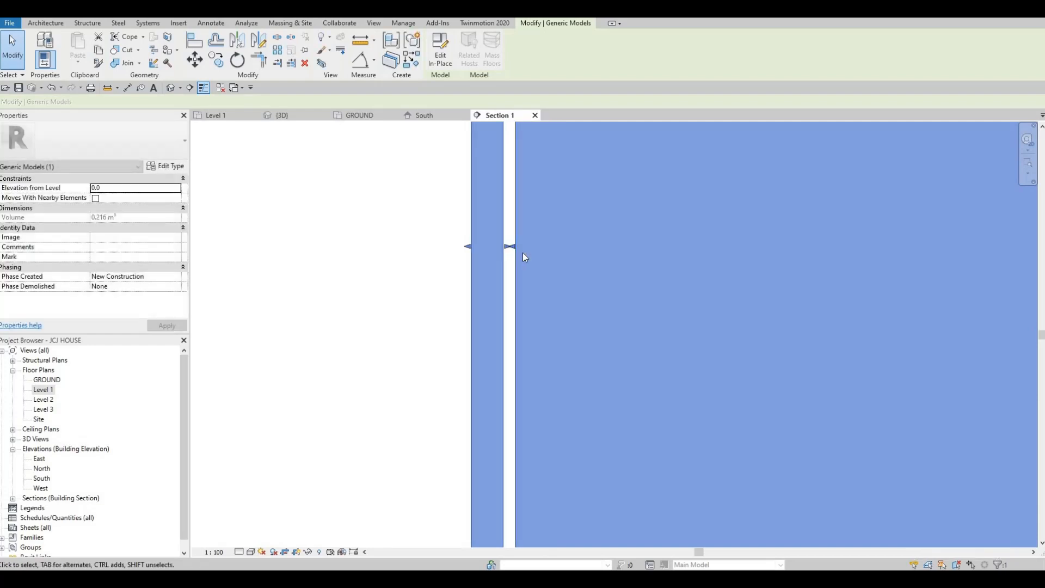
key("Escape")
Try to align the back panel's left face to the neighbouring edge
key("a")
key("l")
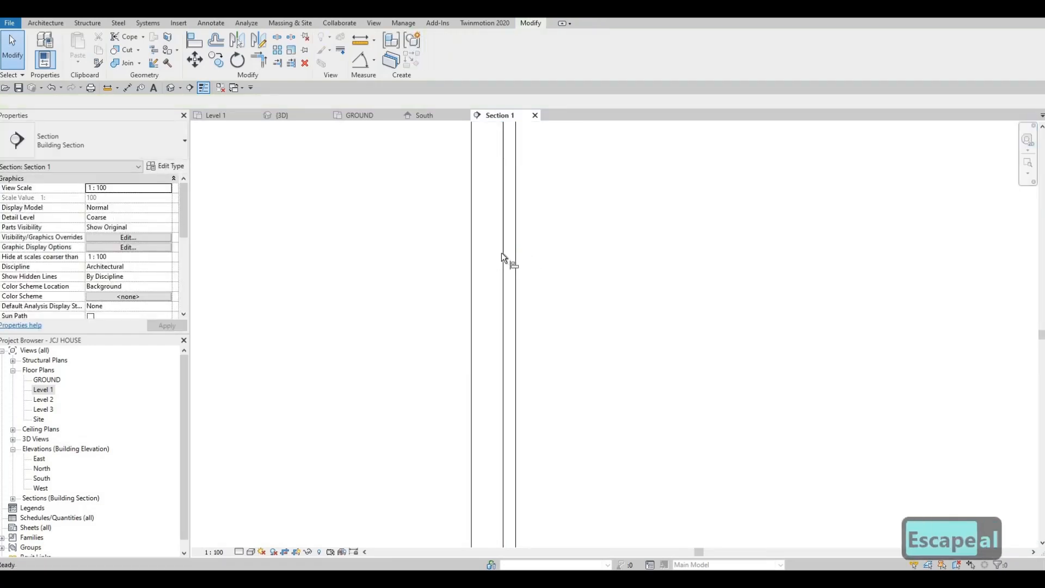
left_click(518, 249)
left_click(525, 245)
scroll(532, 242, "down", 4)
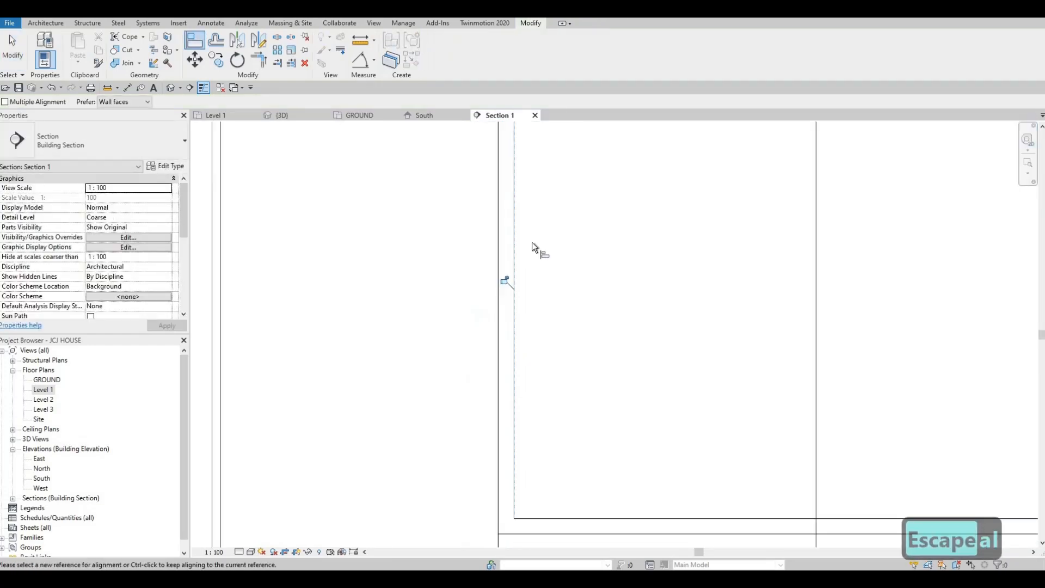
key("Escape")
key("Escape")
scroll(512, 212, "down", 4)
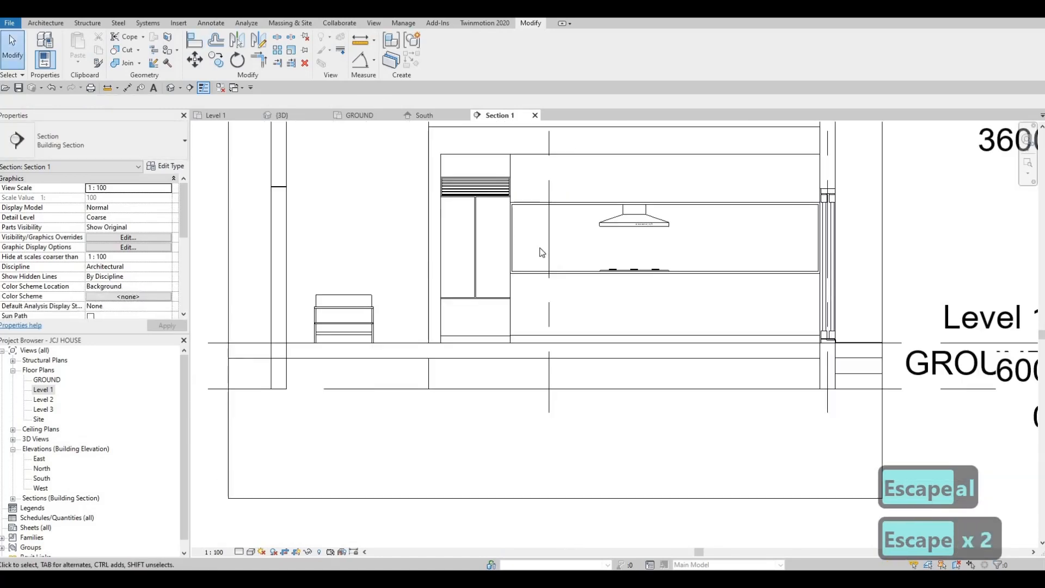
key("Escape")
key("Escape")
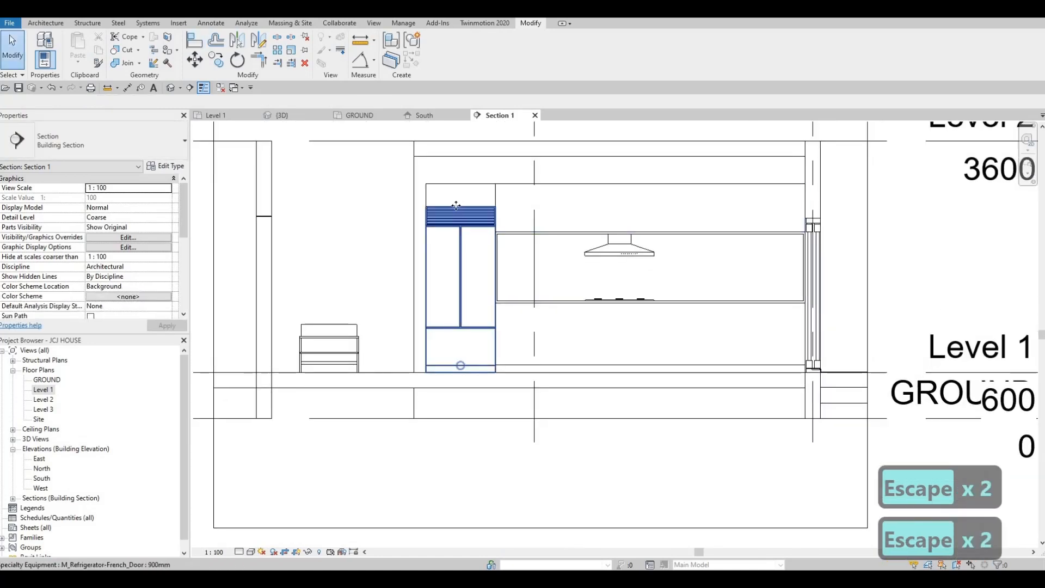
Open the refrigerator's type properties to review its dimensions
left_click(466, 212)
scroll(463, 209, "up", 2)
scroll(458, 216, "up", 2)
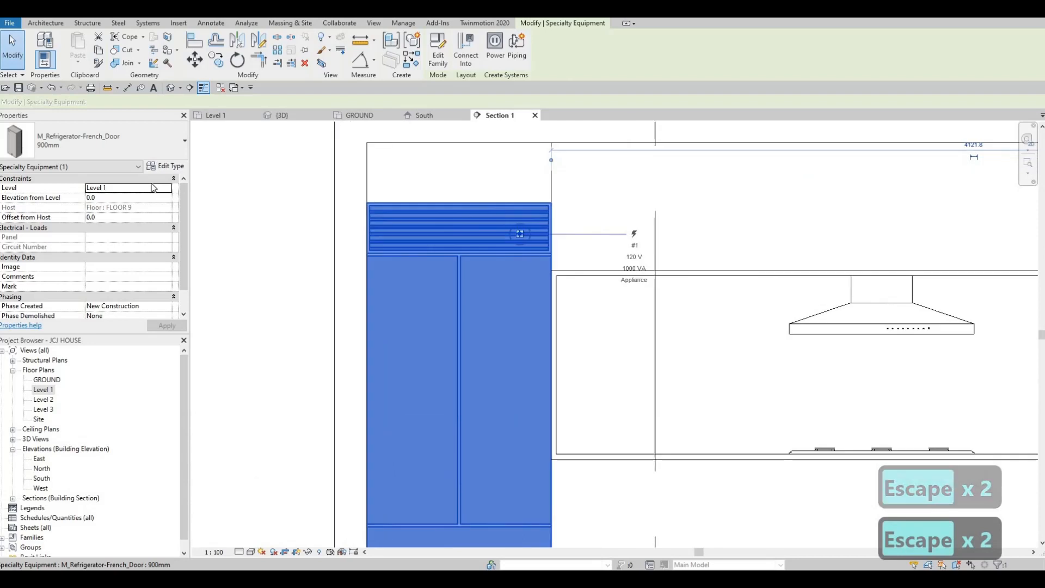
scroll(433, 170, "down", 2)
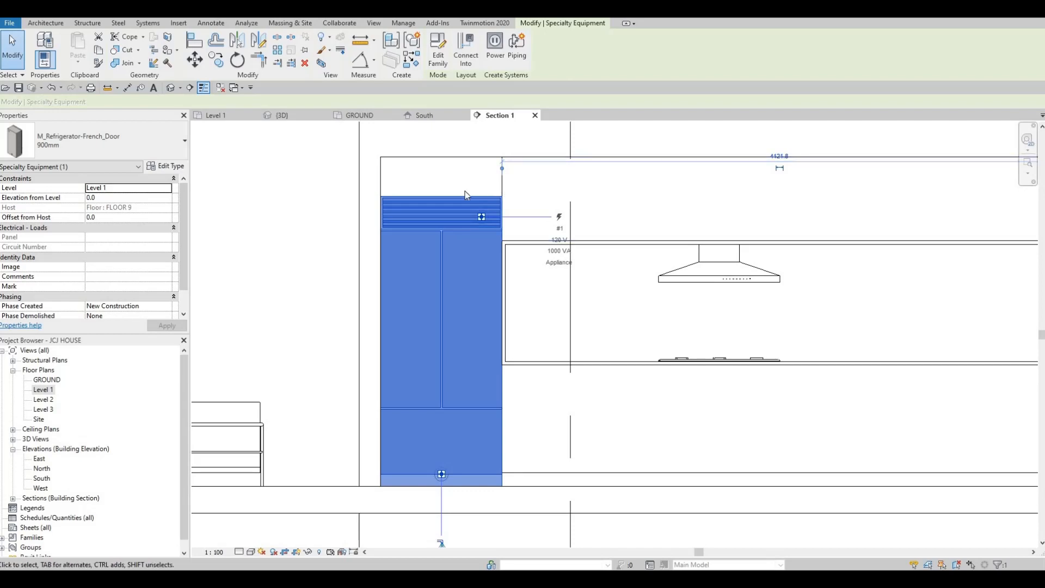
left_click(165, 166)
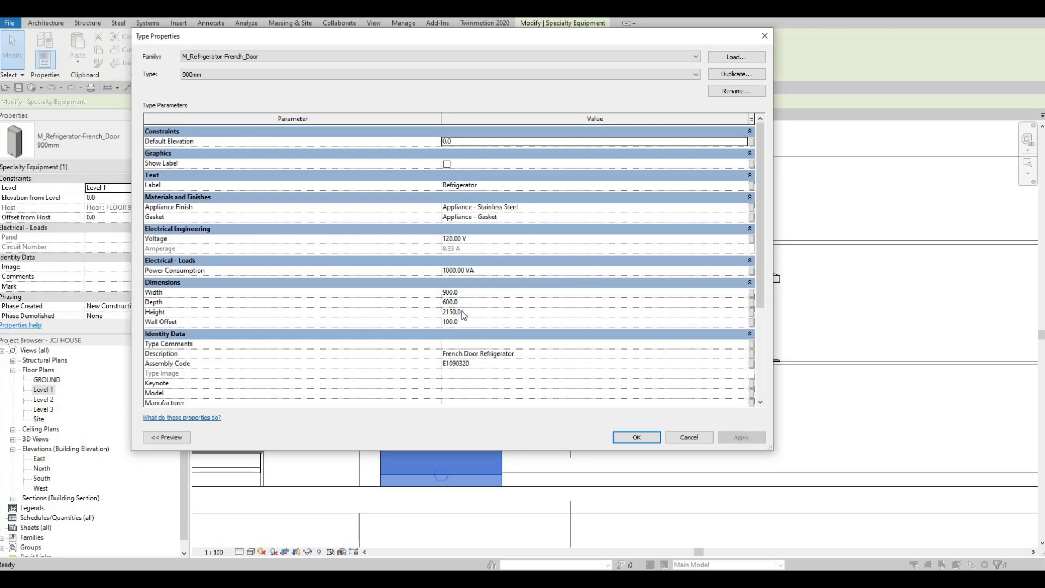
key("Escape")
key("Escape")
key("Escape")
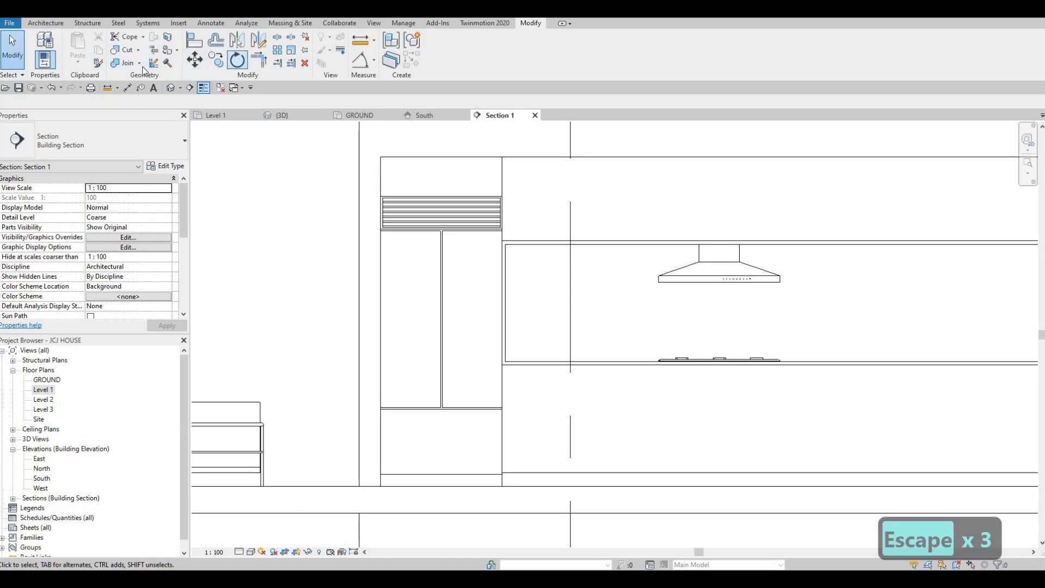
Measure the vertical space available for the refrigerator with an aligned dimension
key("d")
key("i")
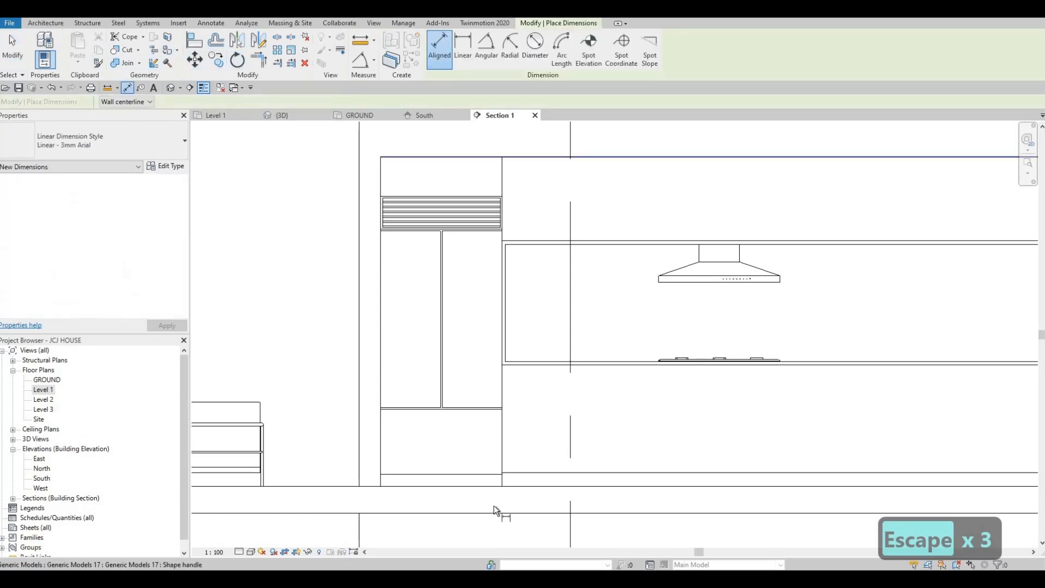
left_click(452, 466)
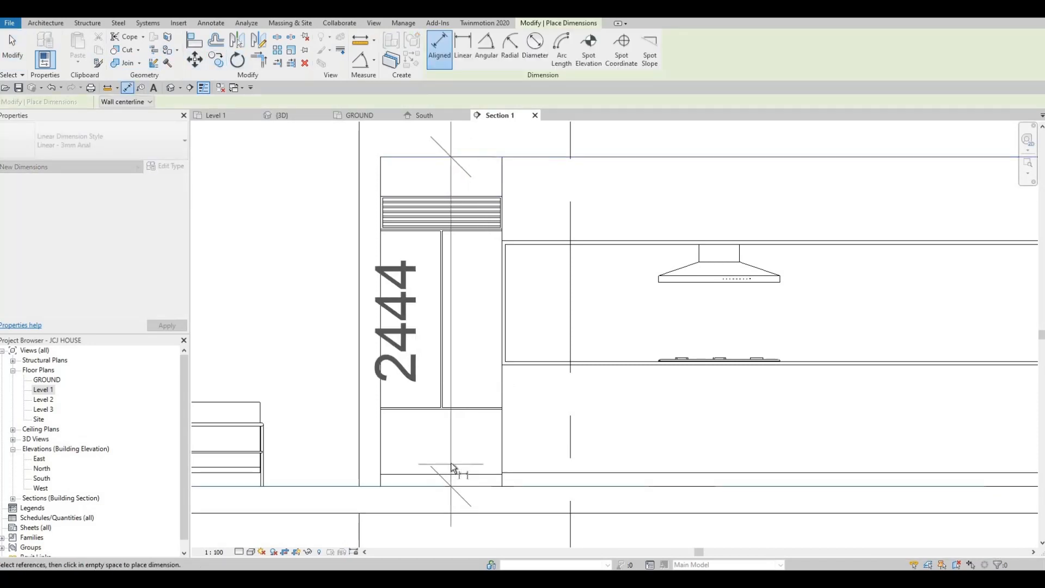
key("Escape")
key("Escape")
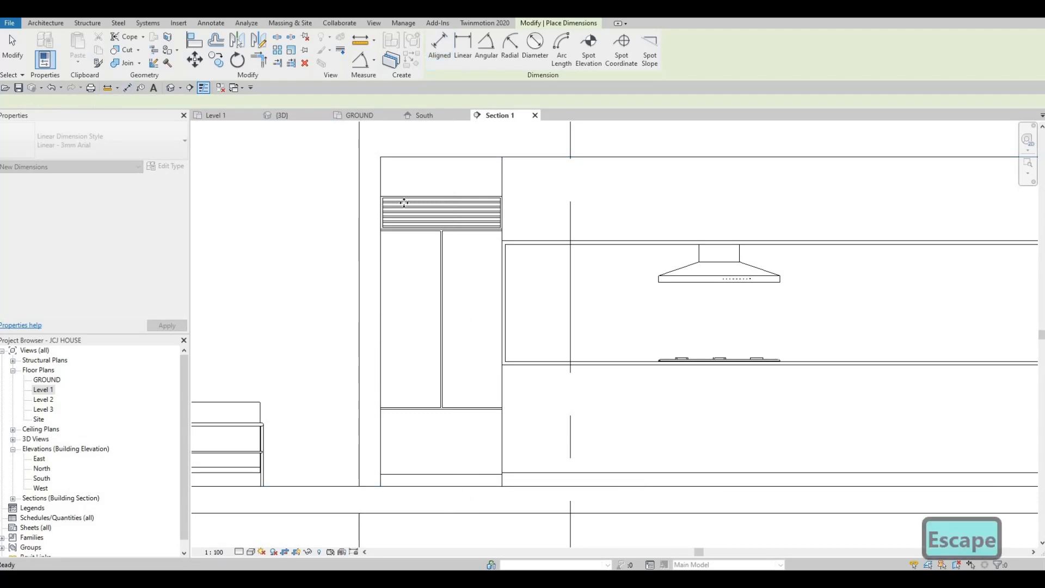
Set the refrigerator type's height to 2444 mm
left_click(444, 212)
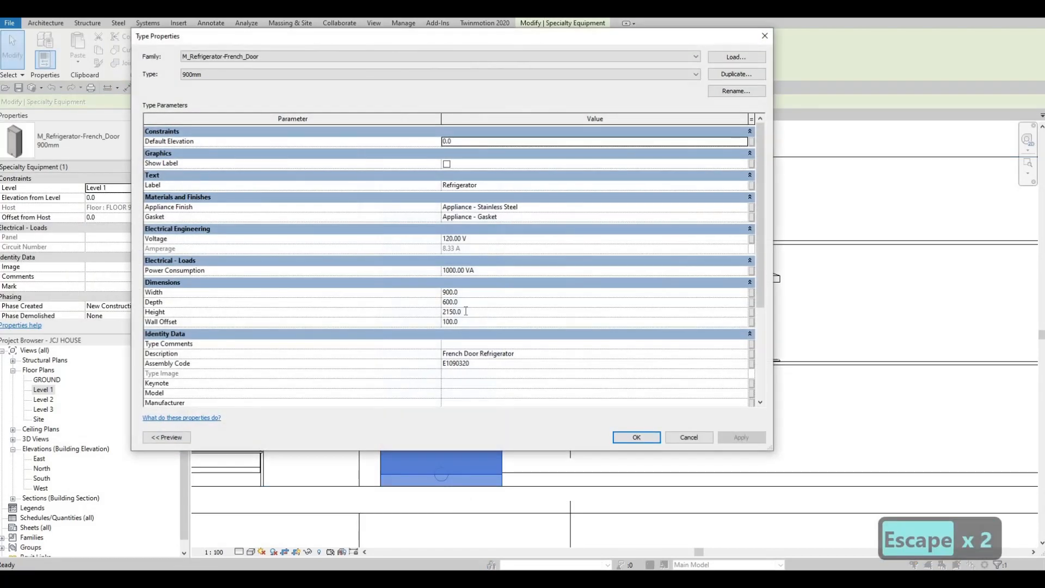
left_click(465, 311)
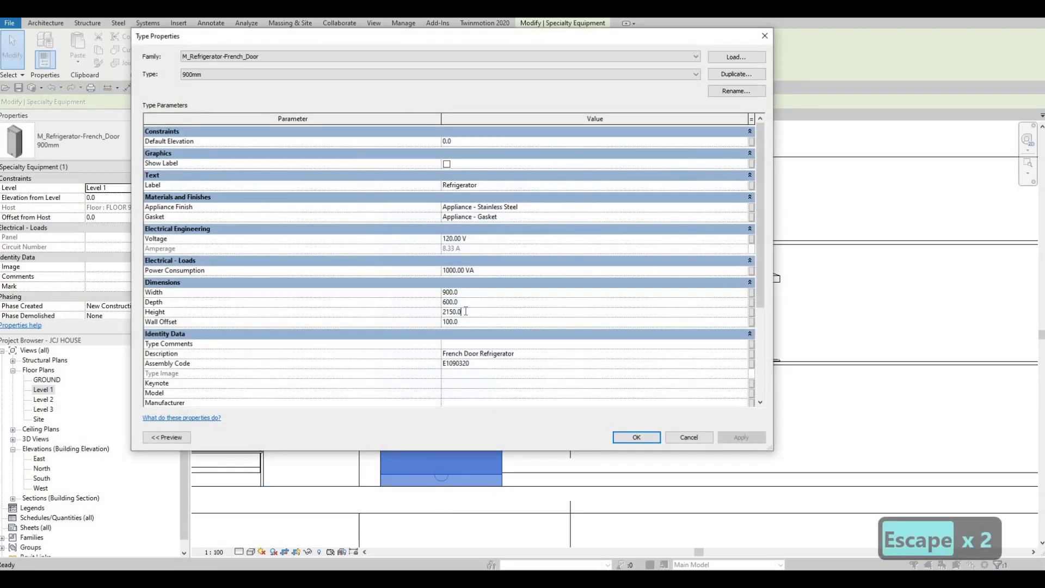
type("2")
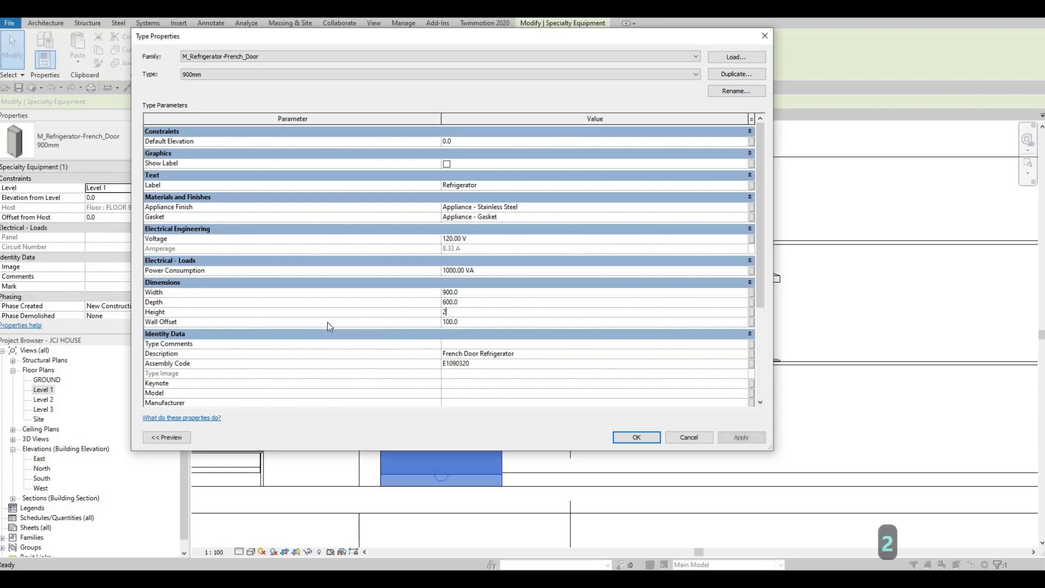
type("444")
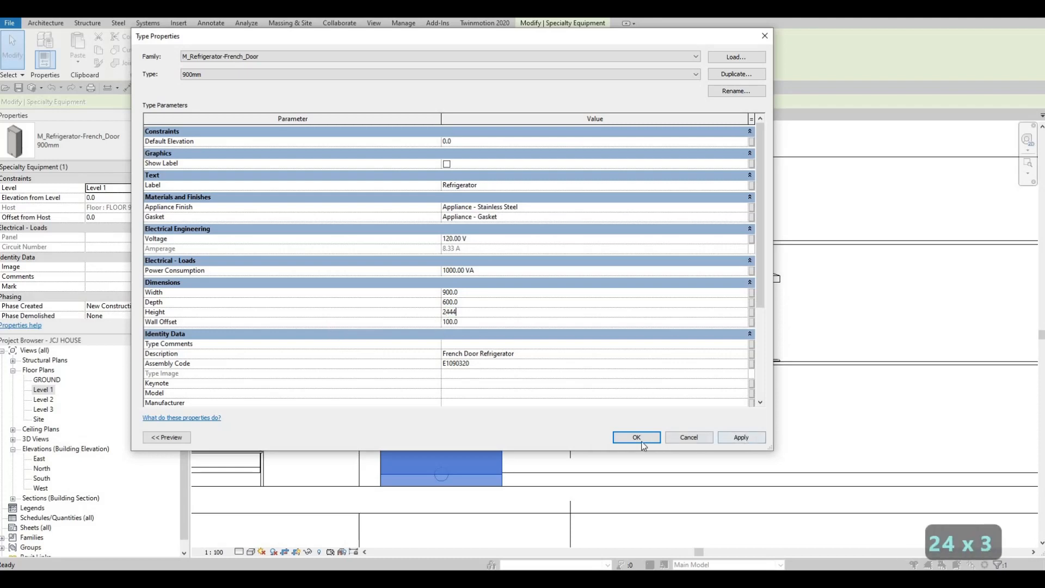
left_click(637, 441)
key("Escape")
key("Escape")
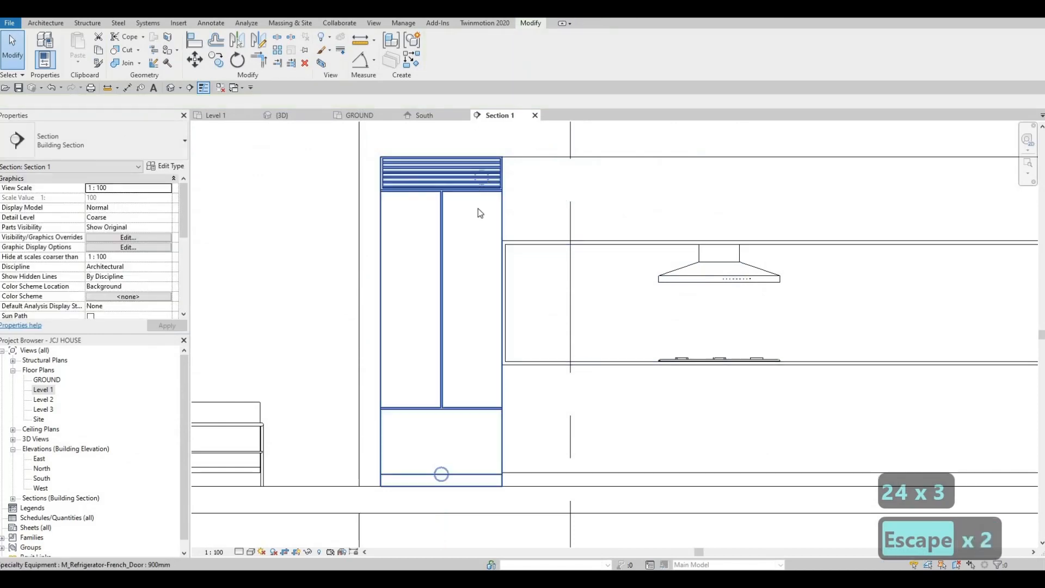
Switch to the 3D view and inspect the resized refrigerator beside the shelving and cooktop
scroll(475, 220, "down", 1)
middle_click_drag(488, 282, 398, 306)
key("Escape")
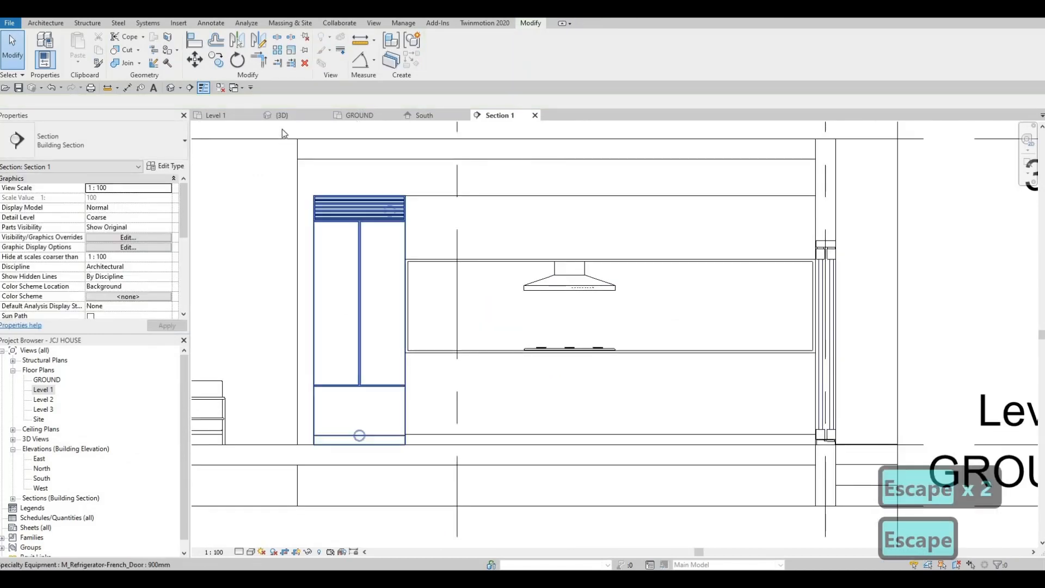
left_click(283, 115)
scroll(442, 394, "up", 3)
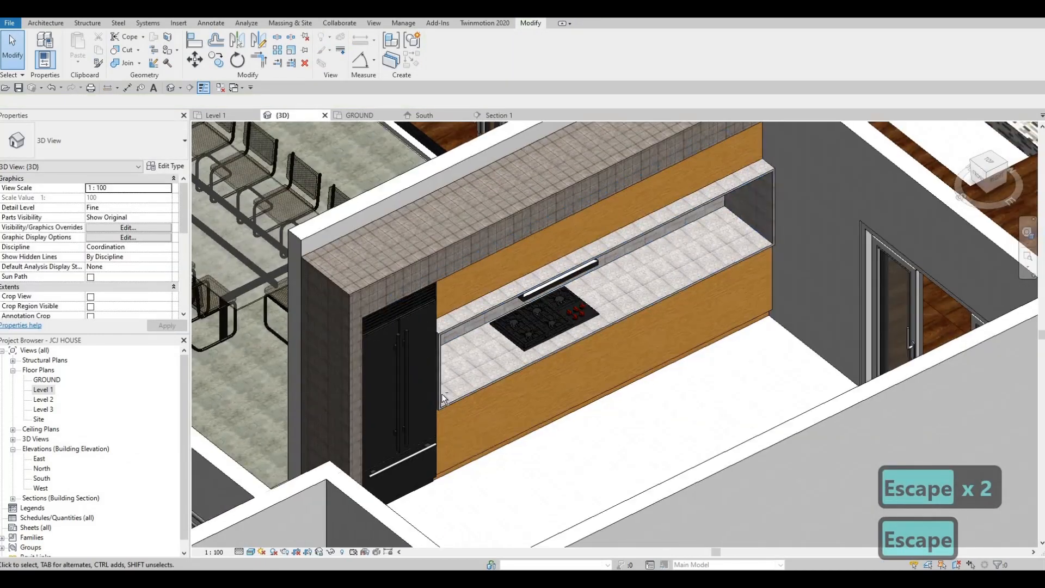
middle_click_drag(479, 278, 408, 212, "shift")
middle_click_drag(460, 452, 509, 260)
scroll(509, 260, "up", 2)
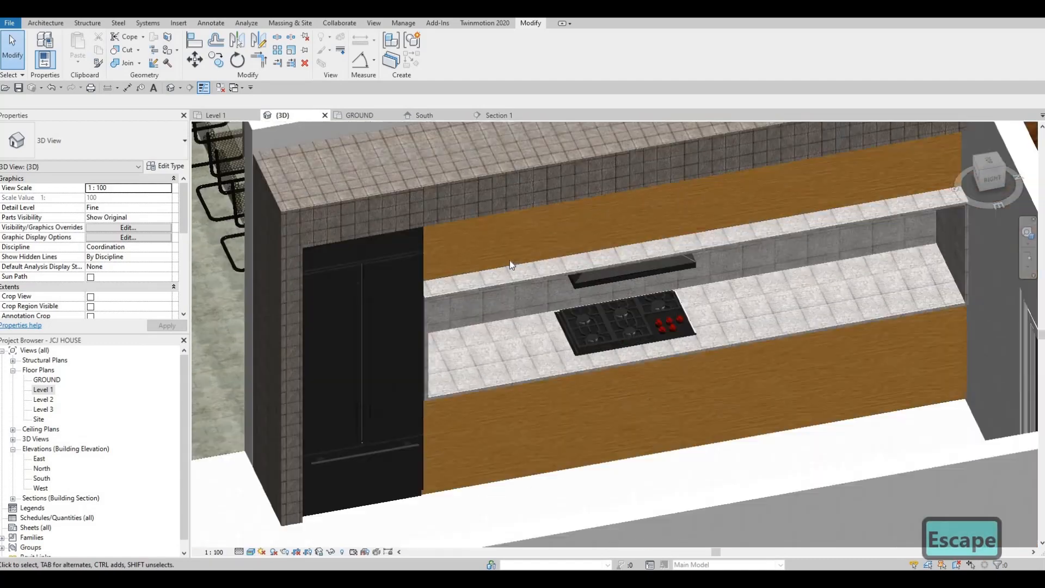
scroll(509, 268, "down", 1)
middle_click_drag(584, 272, 568, 268)
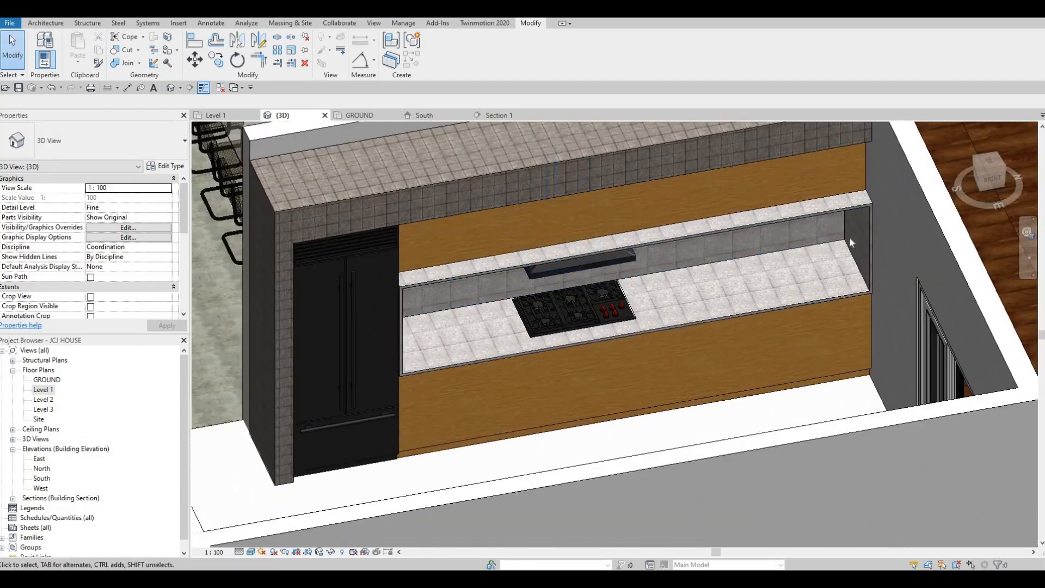
key("Escape")
key("Escape")
left_click(859, 237)
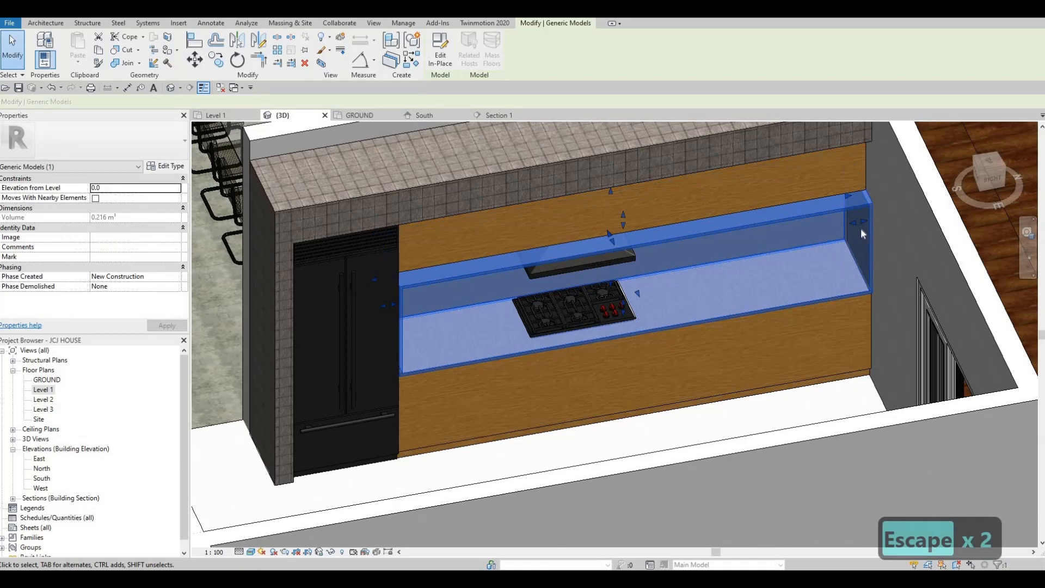
key("Escape")
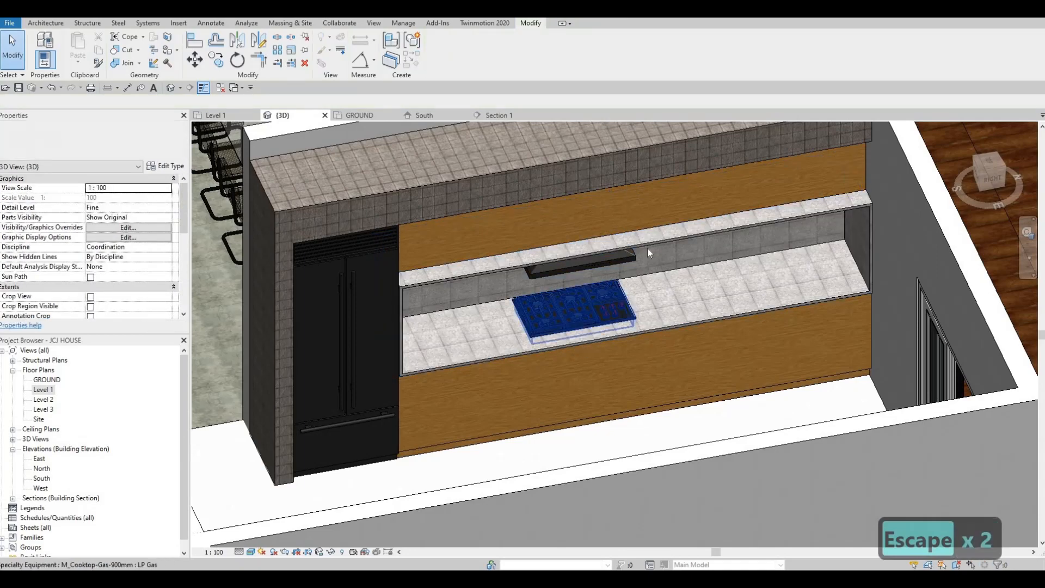
Orbit and zoom around the 3D kitchen to examine the overall layout of the shelving and appliances
middle_click_drag(647, 247, 628, 417, "shift")
middle_click_drag(707, 152, 649, 392)
scroll(659, 326, "down", 1)
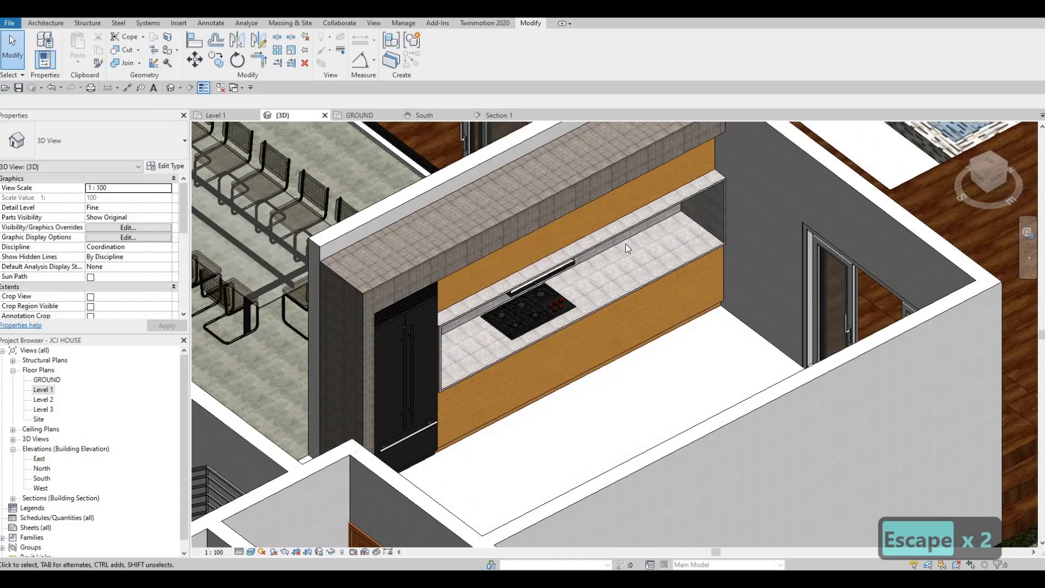
scroll(405, 346, "up", 6)
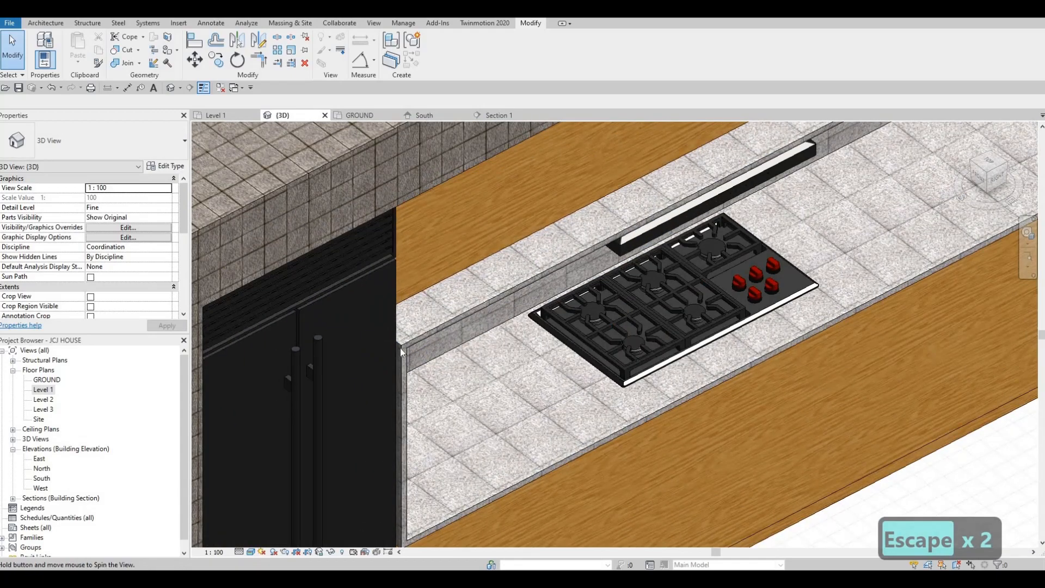
scroll(426, 355, "down", 5)
scroll(468, 366, "up", 3)
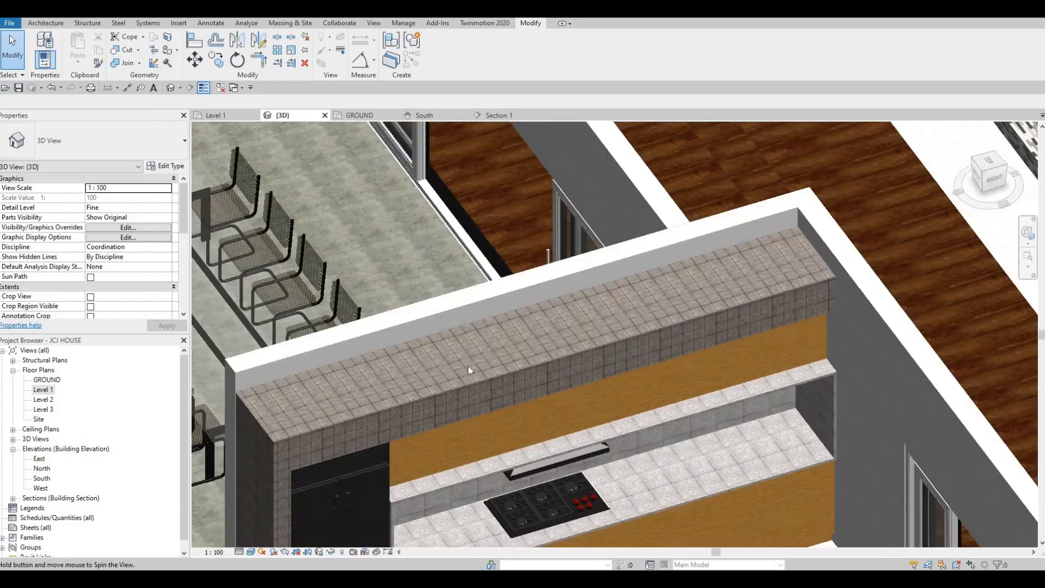
middle_click_drag(468, 365, 611, 282, "shift")
scroll(520, 389, "down", 2)
middle_click_drag(610, 213, 573, 308)
scroll(611, 281, "up", 1)
scroll(577, 259, "down", 1)
scroll(570, 303, "down", 4)
middle_click_drag(540, 175, 551, 303)
scroll(540, 247, "up", 3)
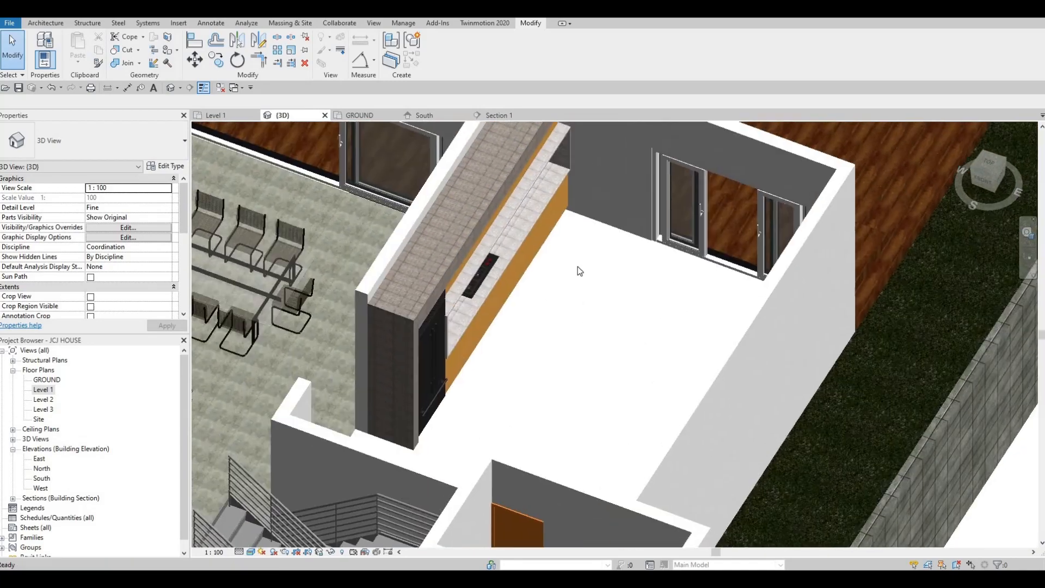
scroll(578, 239, "down", 1)
middle_click_drag(580, 226, 600, 286)
scroll(600, 286, "up", 2)
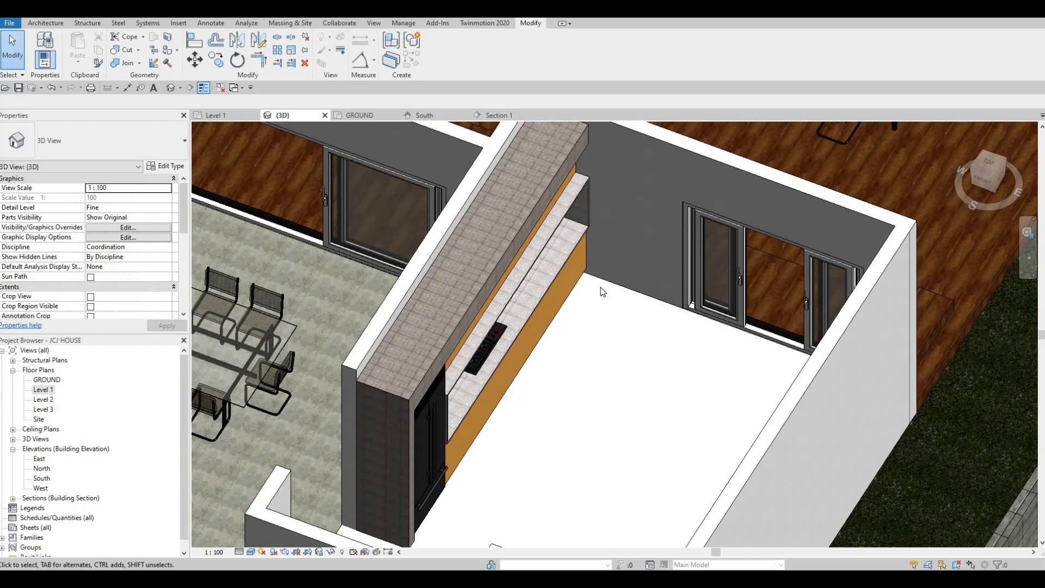